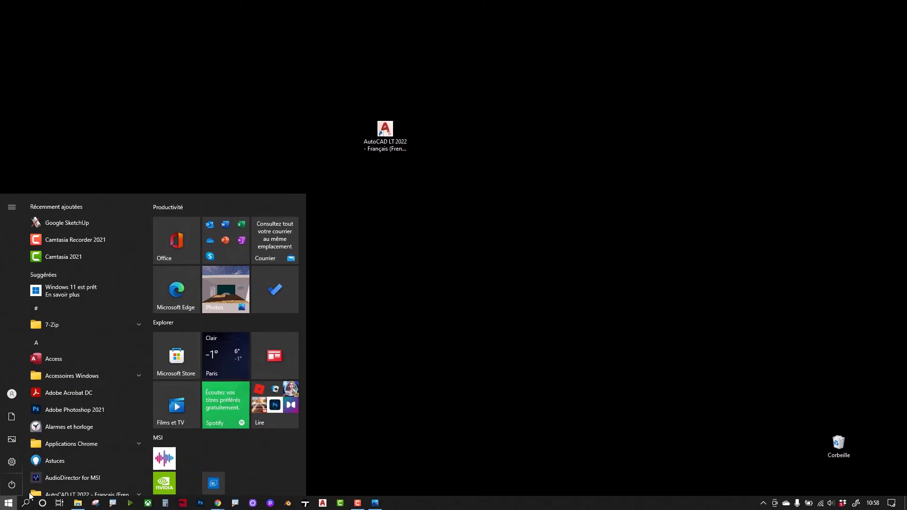
Look up AutoCAD LT 2022 - Français among the installed programs and check which options its entry offers
scroll(62, 448, down, 3)
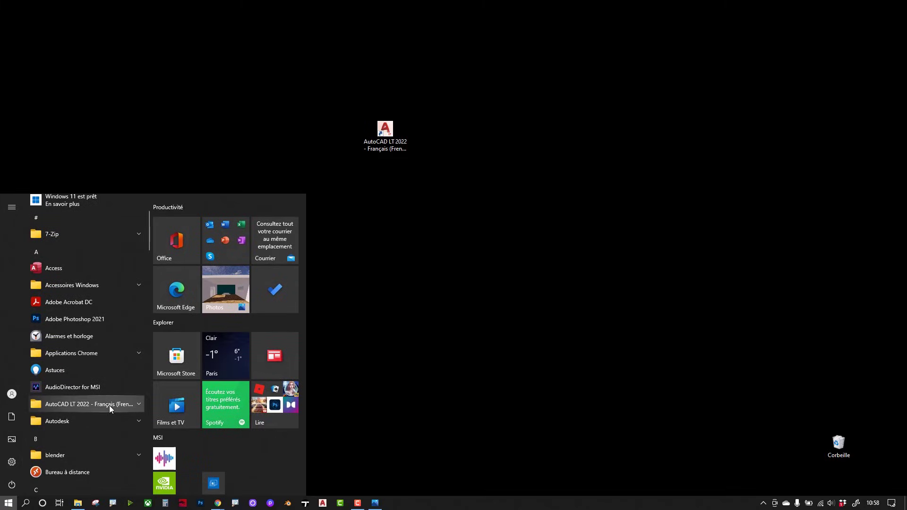
click(137, 404)
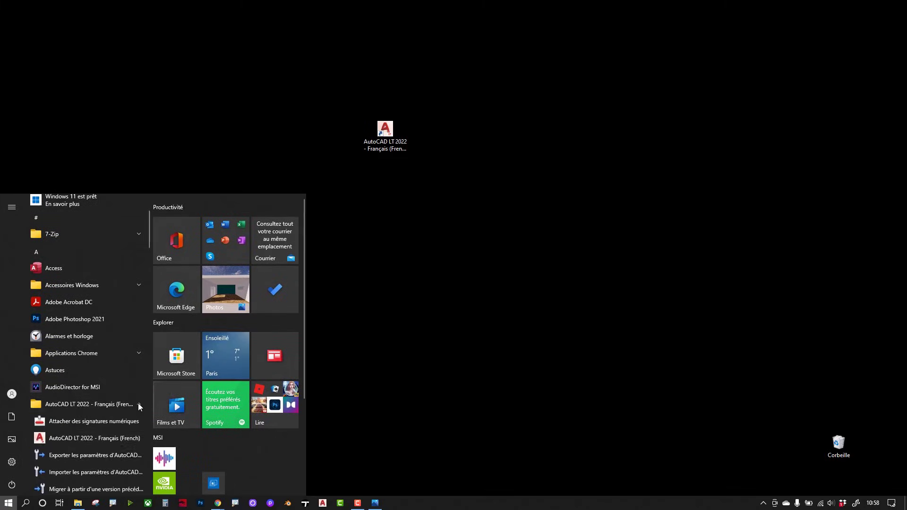
scroll(138, 403, down, 3)
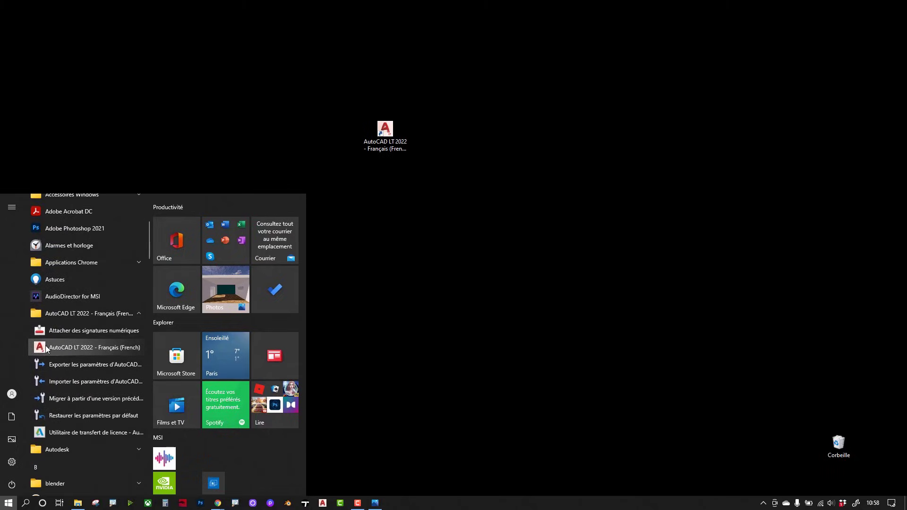
right_click(58, 345)
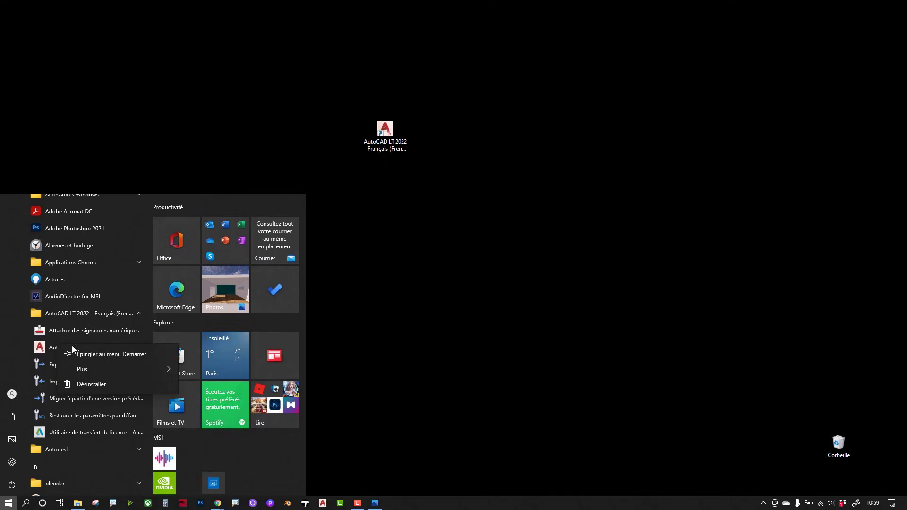
click(387, 324)
click(382, 335)
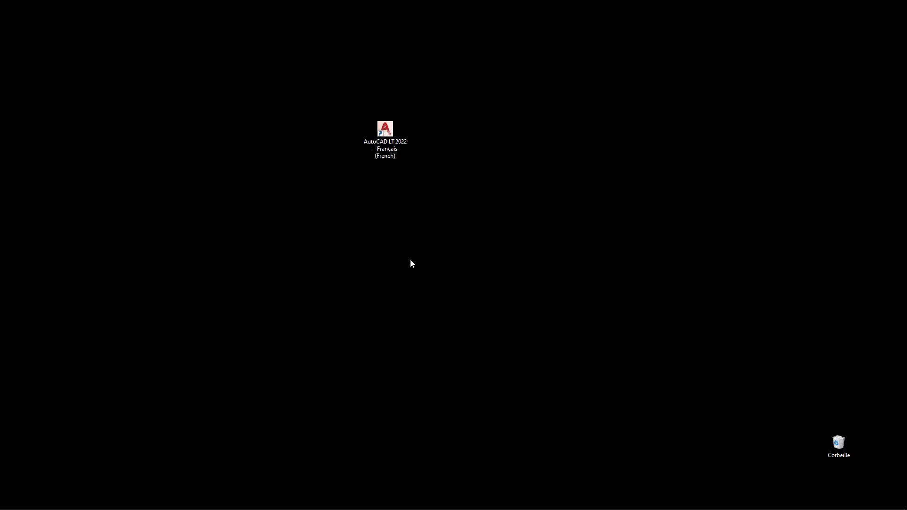
Launch AutoCAD LT 2022 - Français from its desktop shortcut
double_click(384, 127)
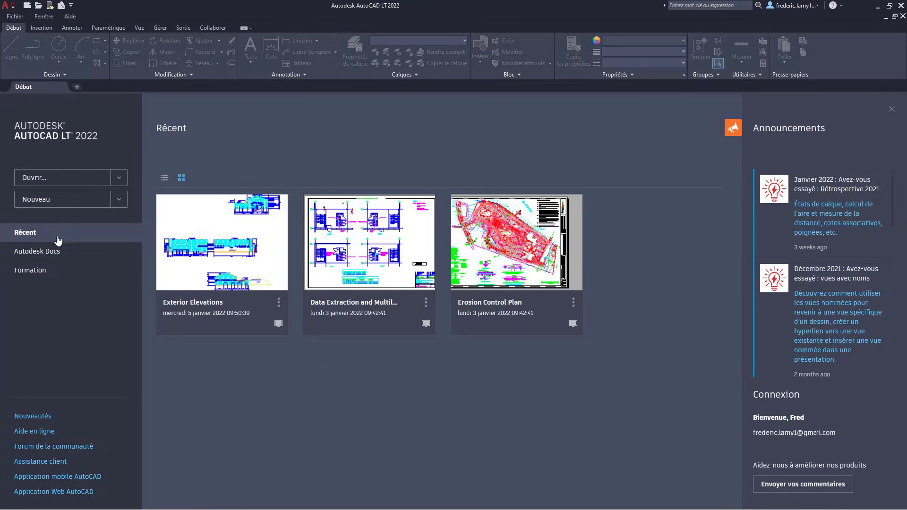
View the Formation and Autodesk Docs pages of the start screen, and return to the recent drawings
click(39, 270)
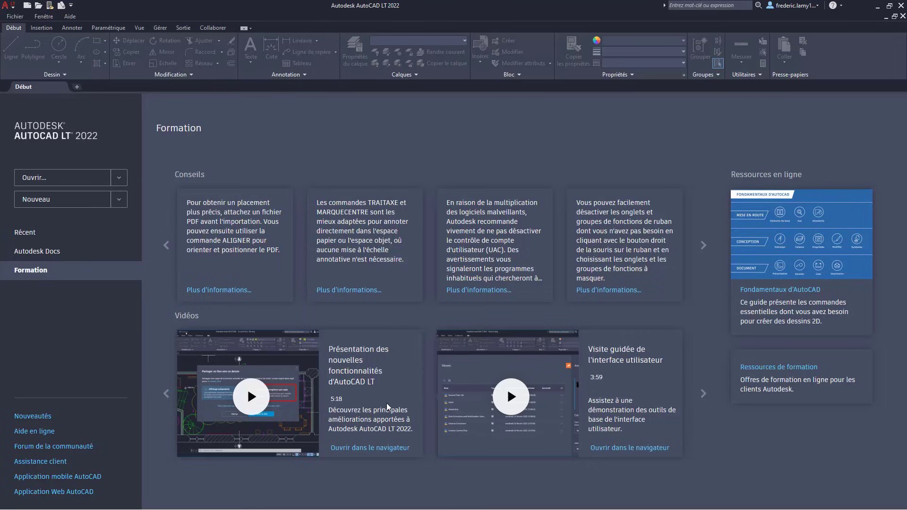
click(61, 256)
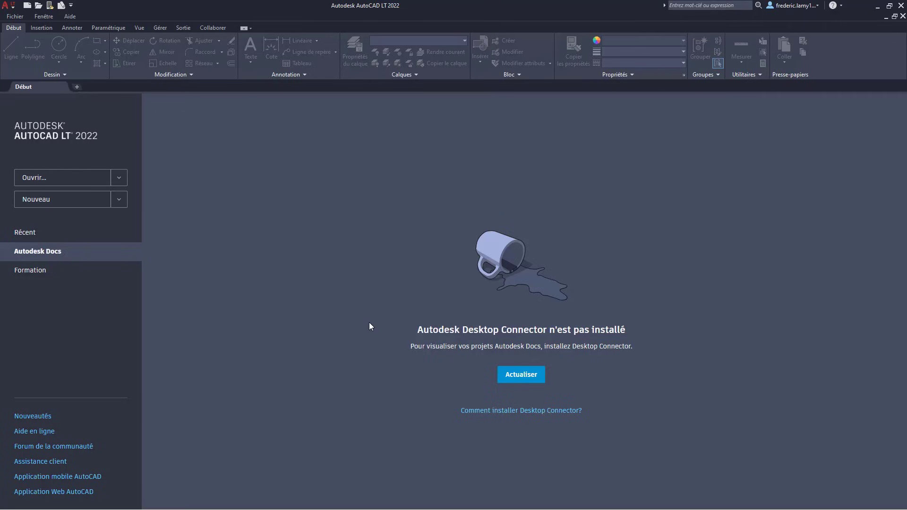
click(43, 237)
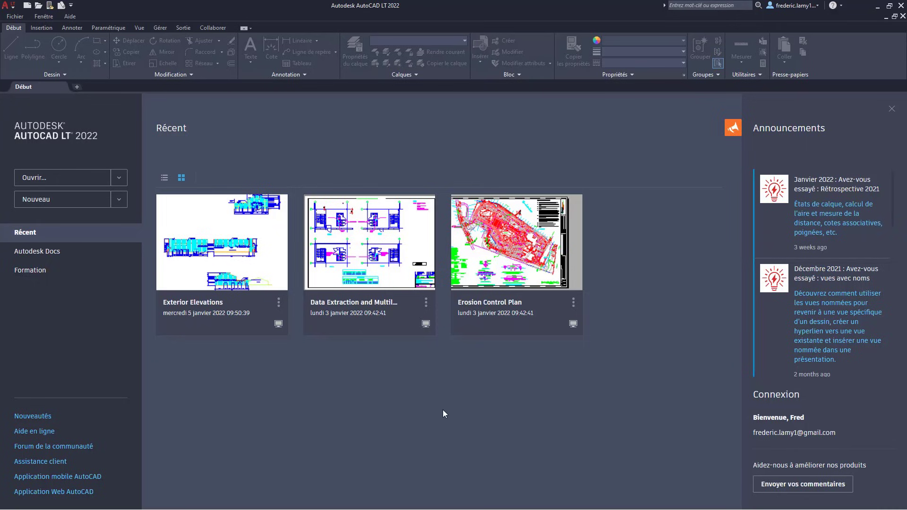
Create a blank drawing, switch between it and the start page, and close it
click(46, 202)
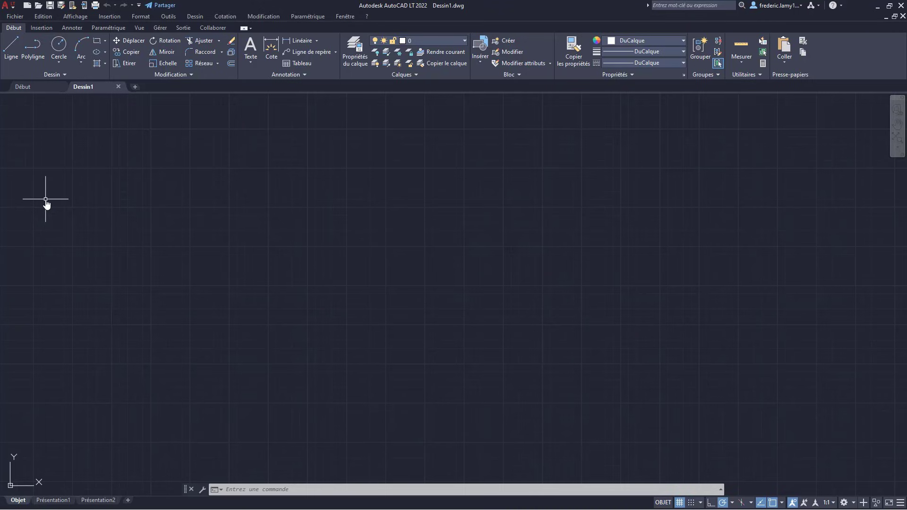
mouse_move(76, 87)
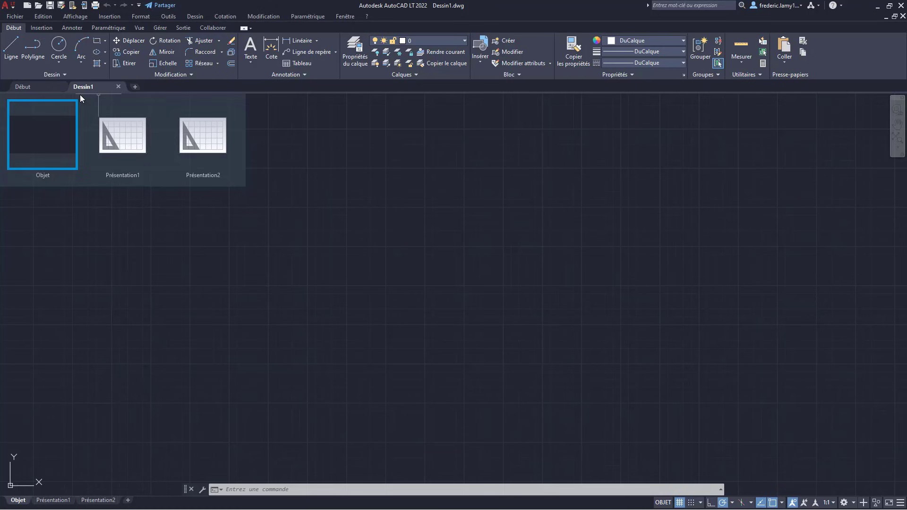
click(40, 88)
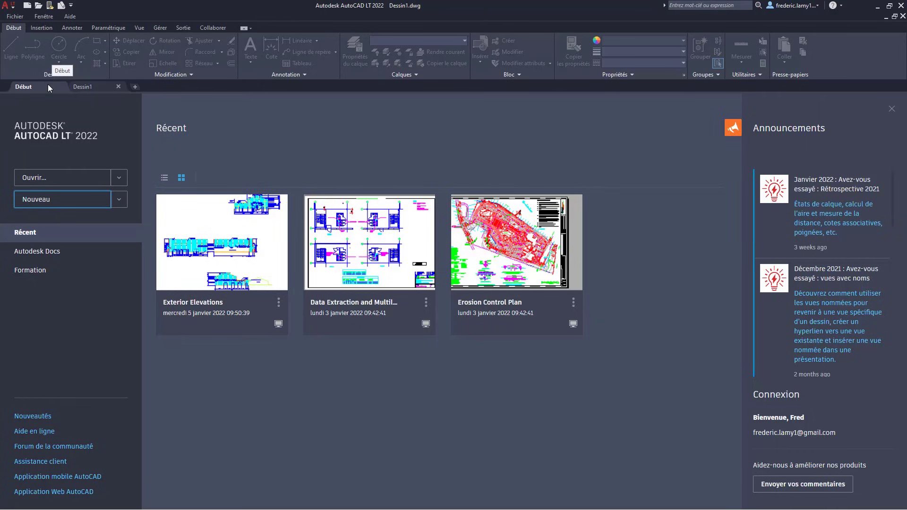
click(91, 88)
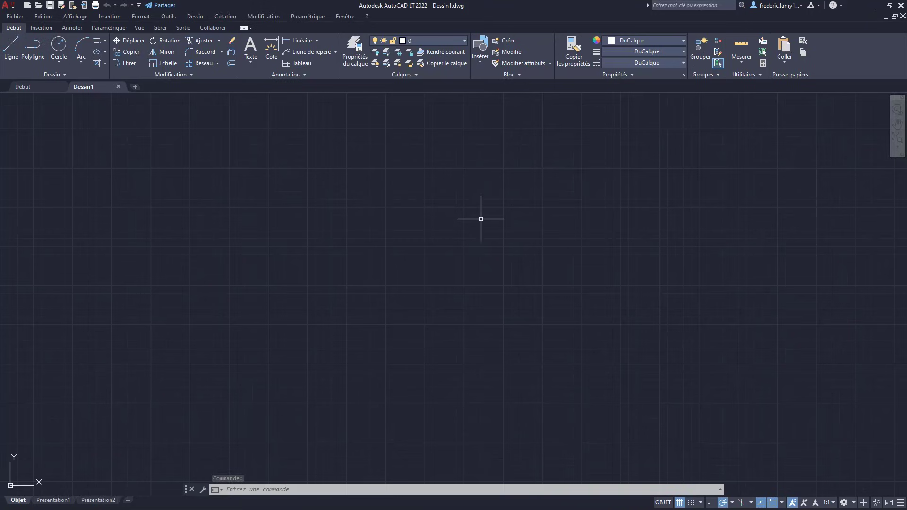
click(118, 87)
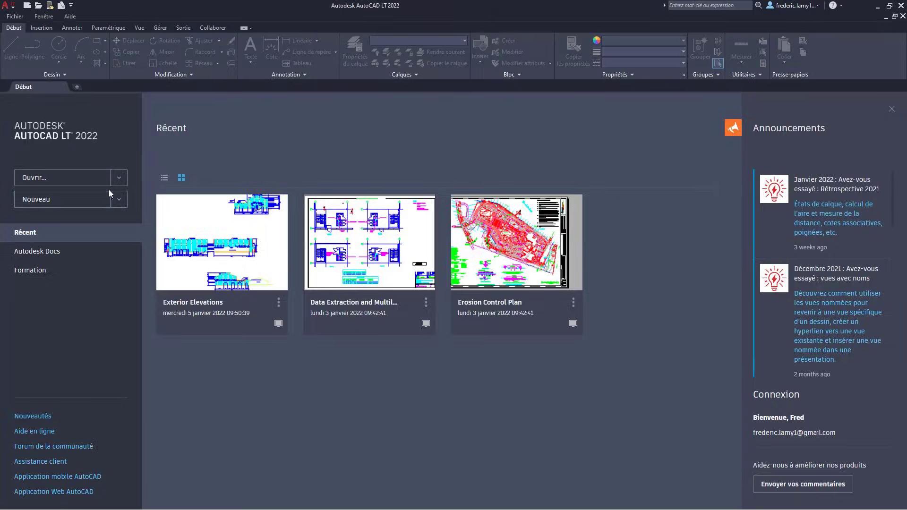
Create another blank drawing, preview its model and layout thumbnails, and close it
click(38, 201)
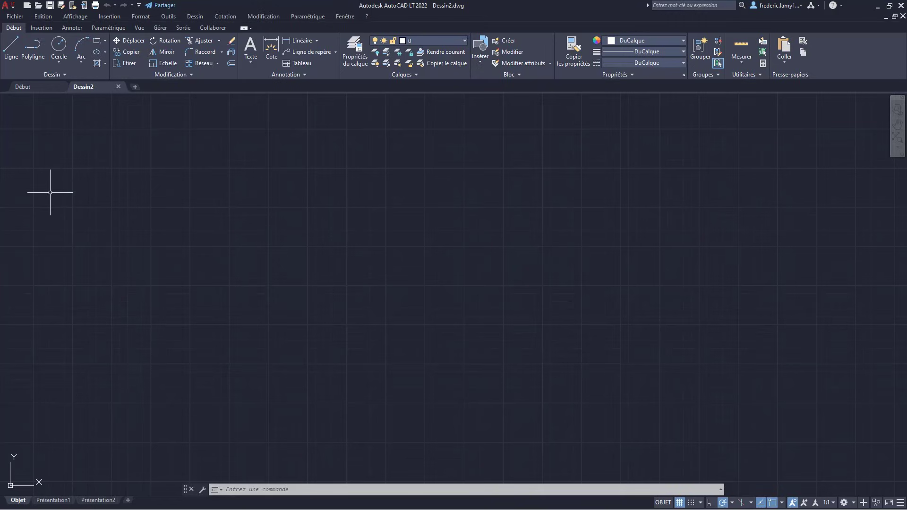
mouse_move(90, 89)
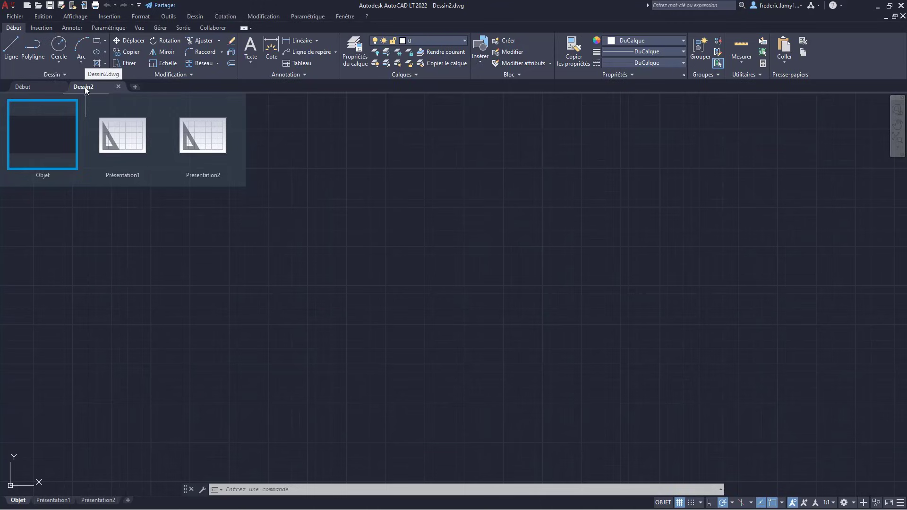
click(119, 86)
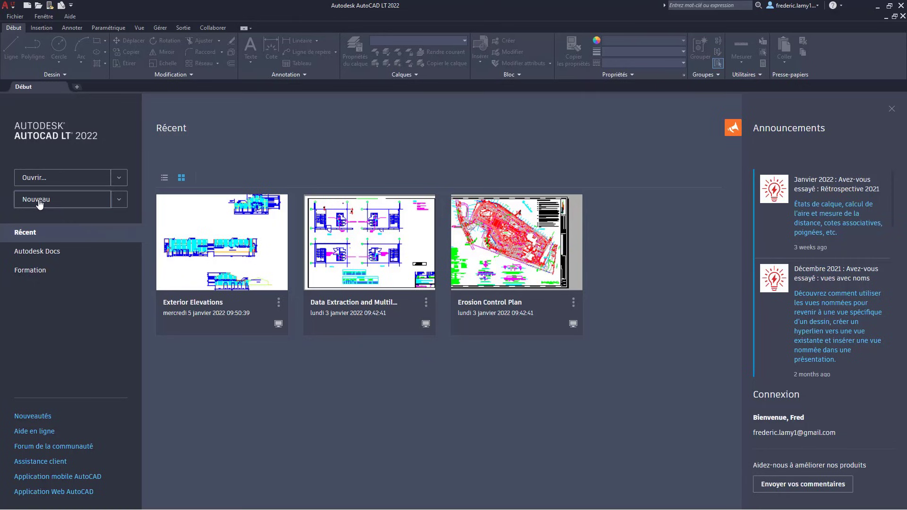
Browse the drawing templates in the Template folder and leave without choosing one
click(119, 199)
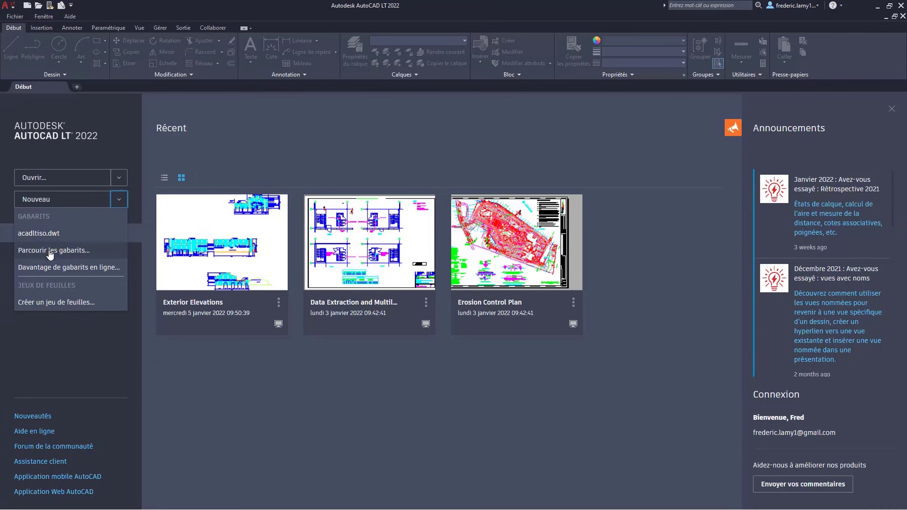
click(59, 250)
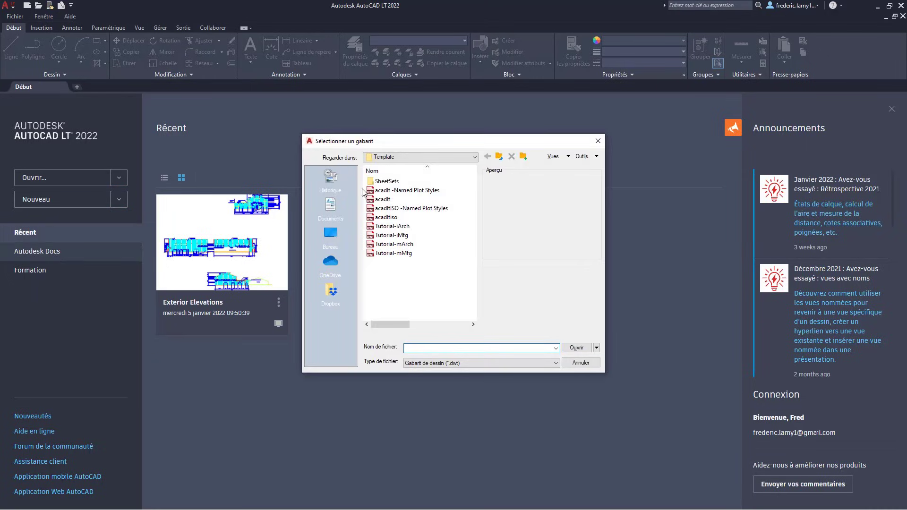
drag(386, 143, 222, 149)
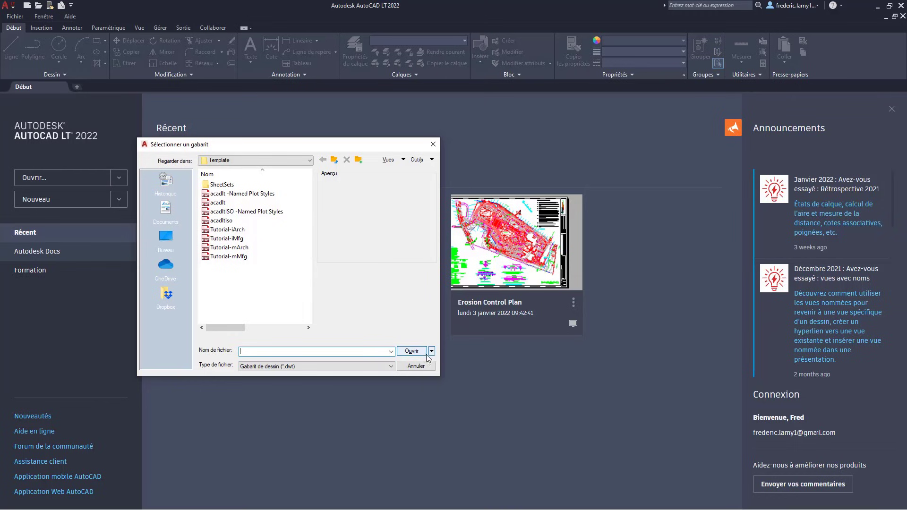
click(420, 367)
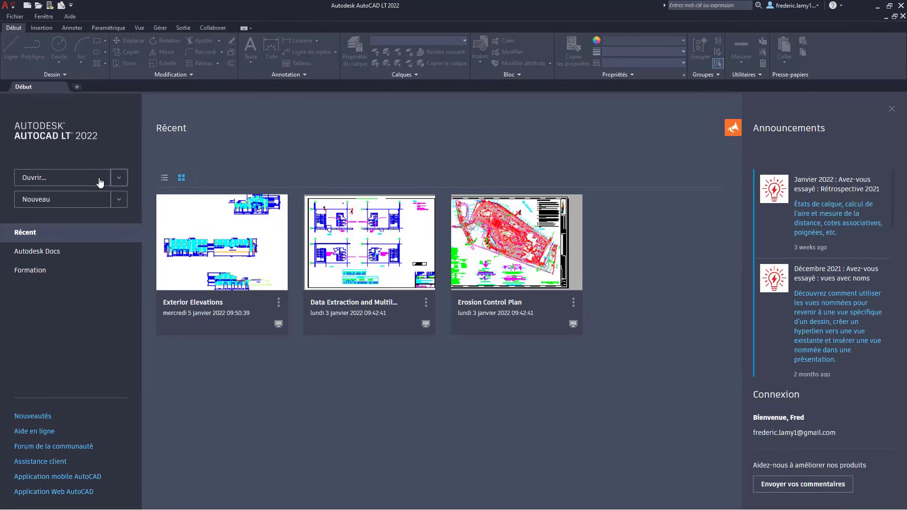
Check the options for opening existing drawings and view the file selection dialog without opening a file
click(119, 179)
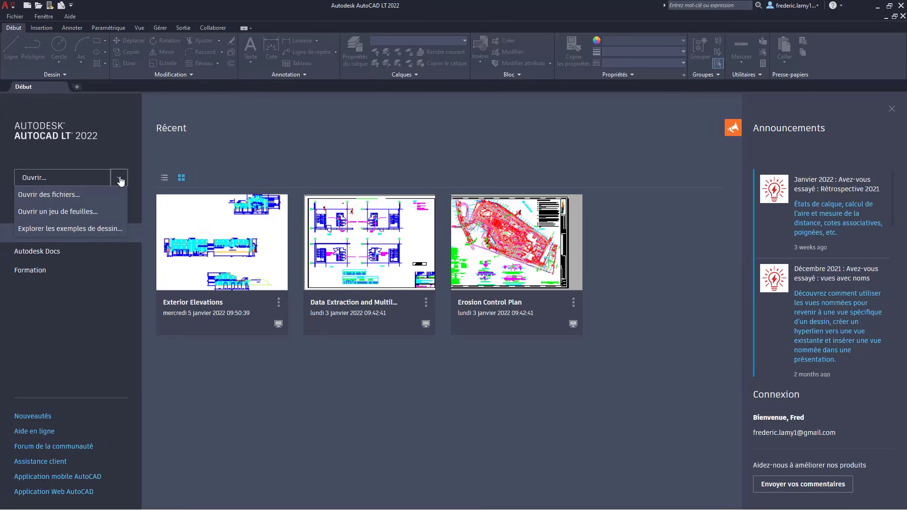
click(60, 178)
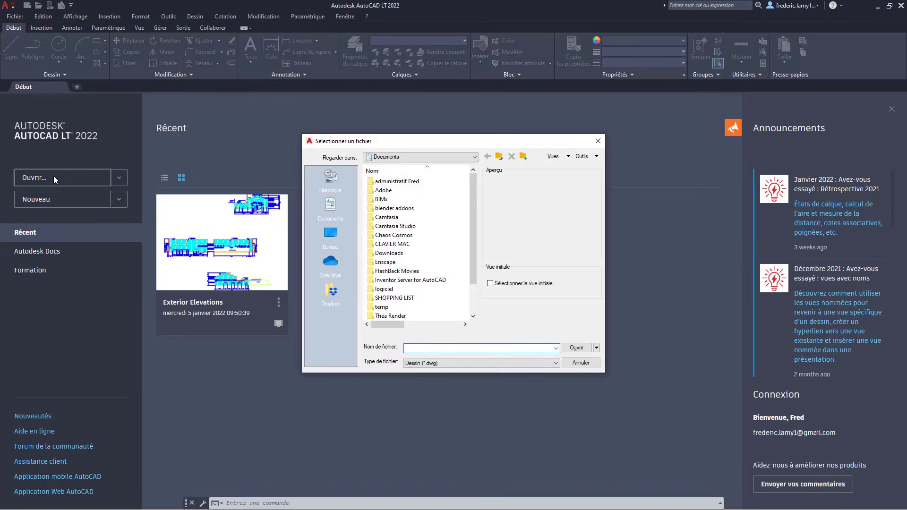
click(581, 364)
Create a blank drawing, close it, and start a fresh blank drawing in its place
click(57, 199)
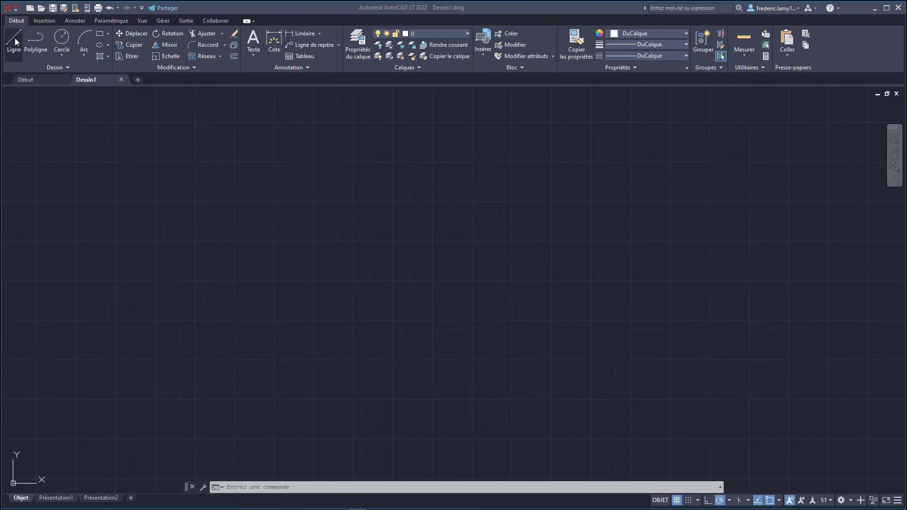
click(121, 80)
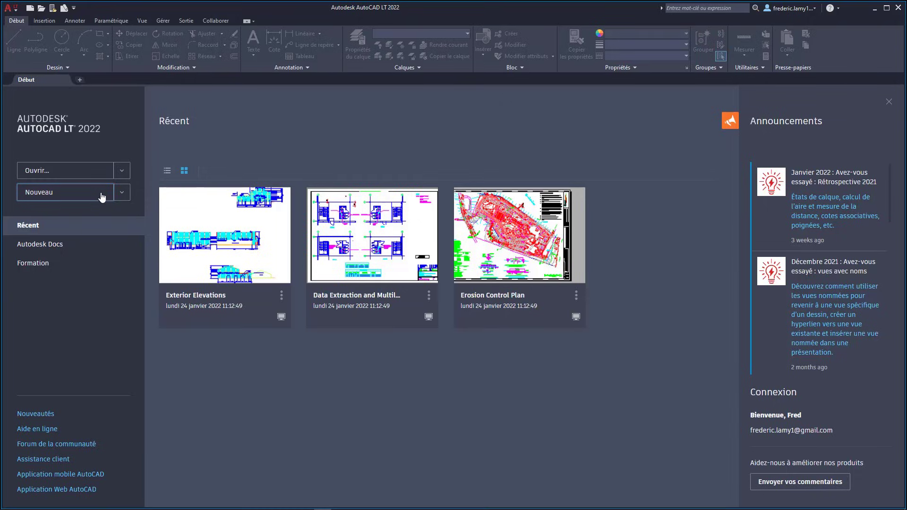
click(39, 192)
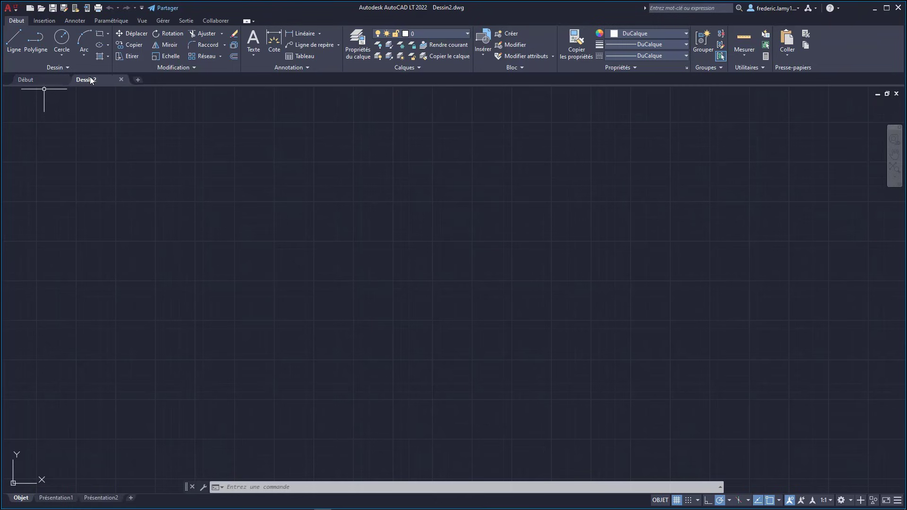
mouse_move(90, 79)
Examine the application menu's commands, from Nouveau, Ouvrir and Enregistrer sous through Importer, Exporter, Publier and Imprimer to Utilitaires de dessin and Fermer
click(11, 11)
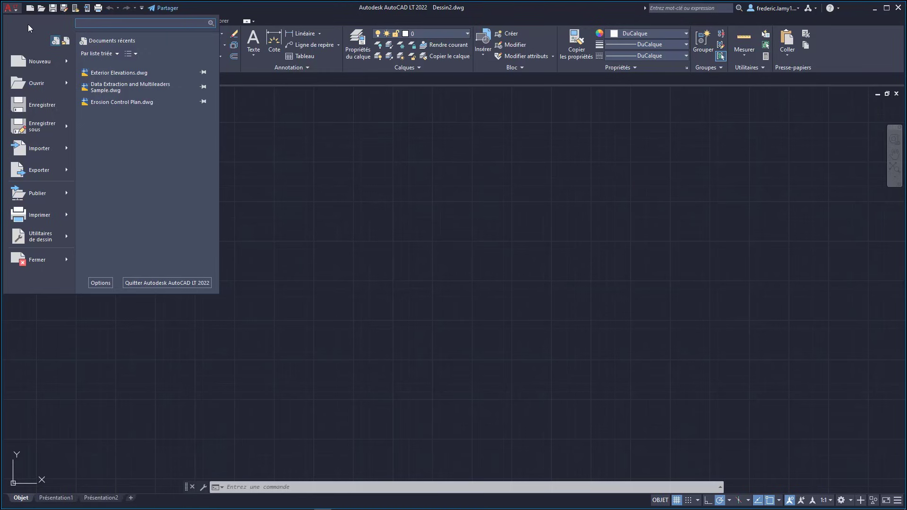
mouse_move(41, 63)
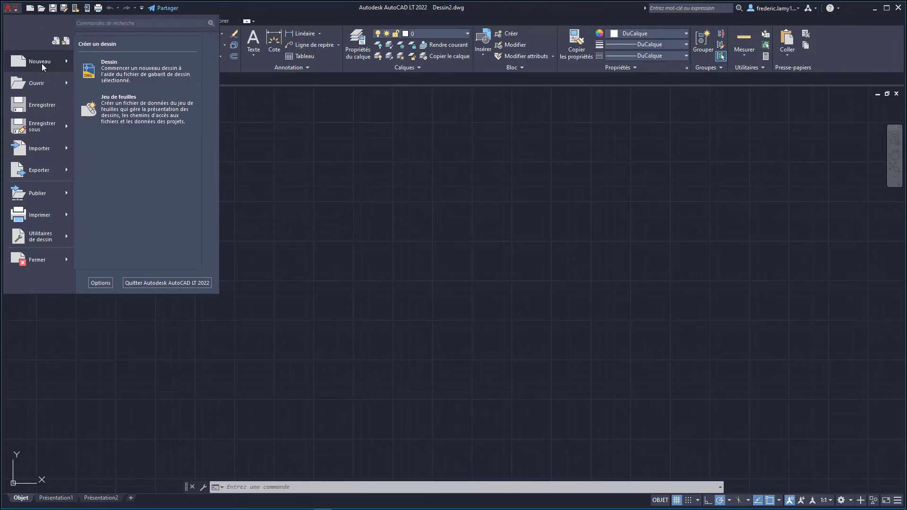
mouse_move(40, 84)
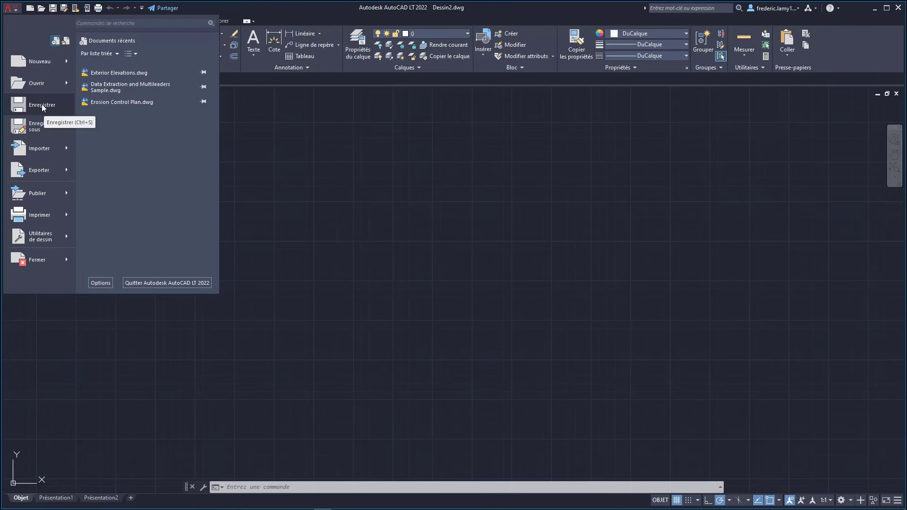
mouse_move(39, 126)
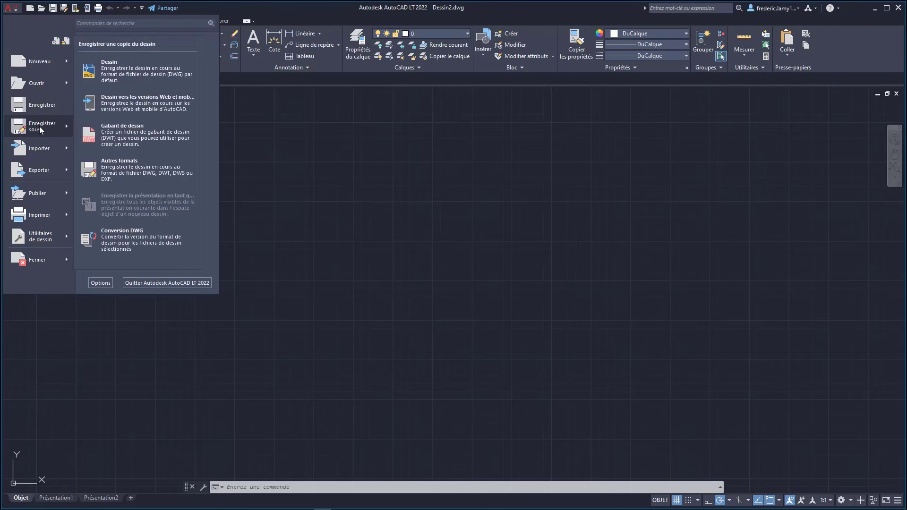
mouse_move(35, 150)
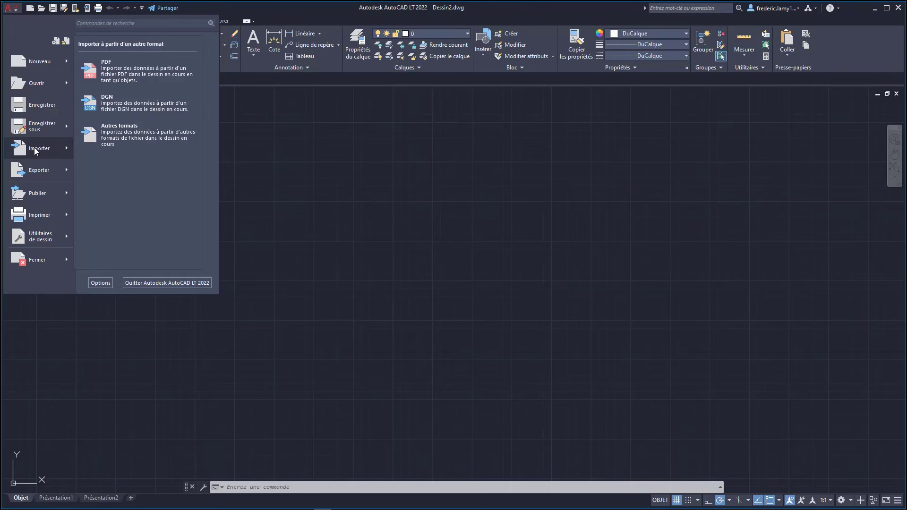
mouse_move(34, 172)
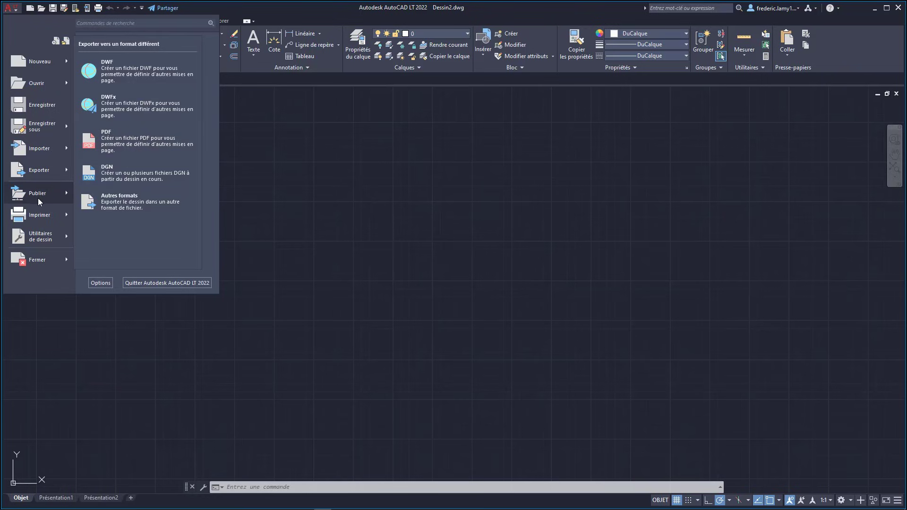
mouse_move(38, 197)
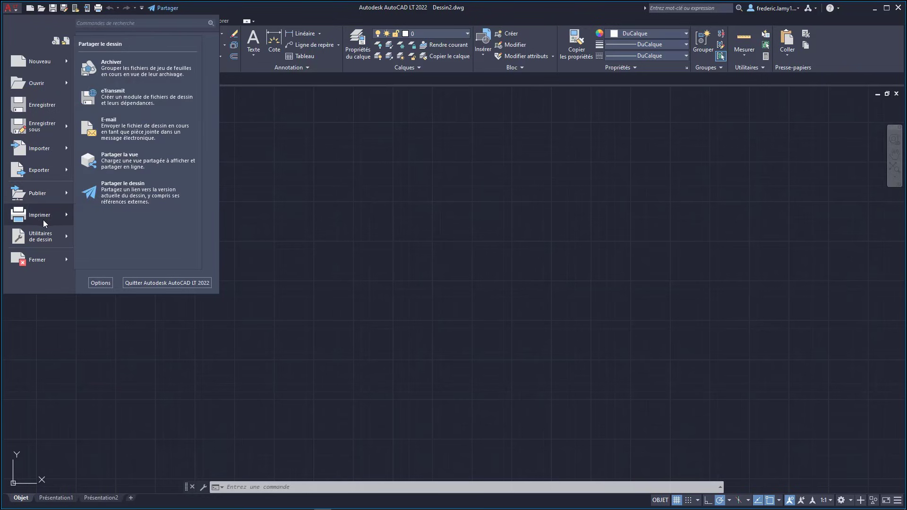
mouse_move(44, 219)
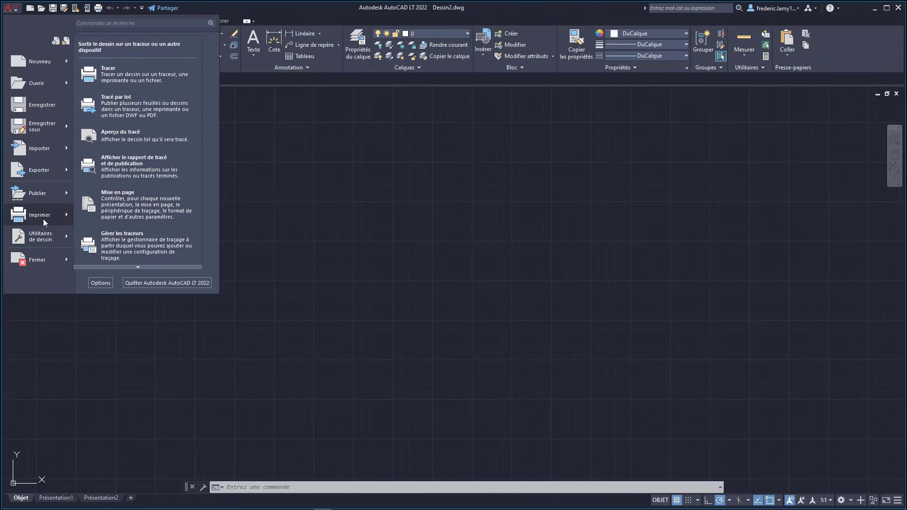
mouse_move(44, 239)
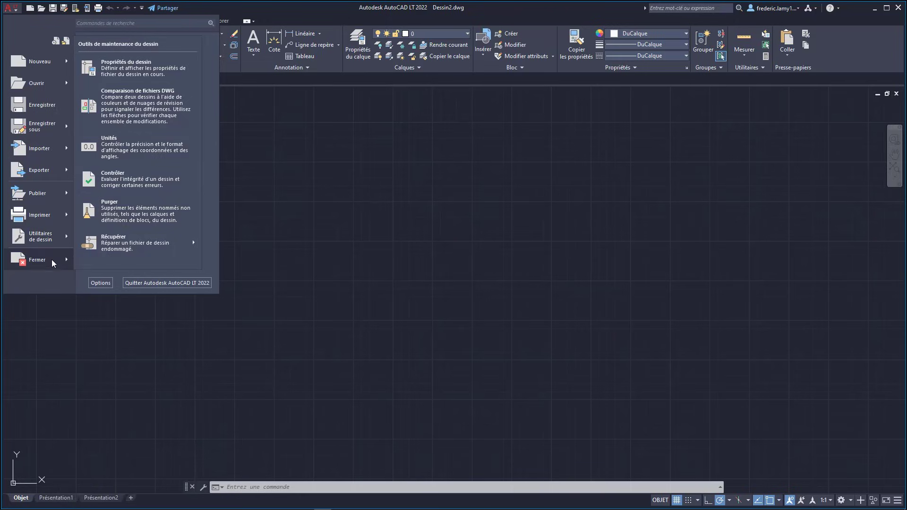
mouse_move(42, 259)
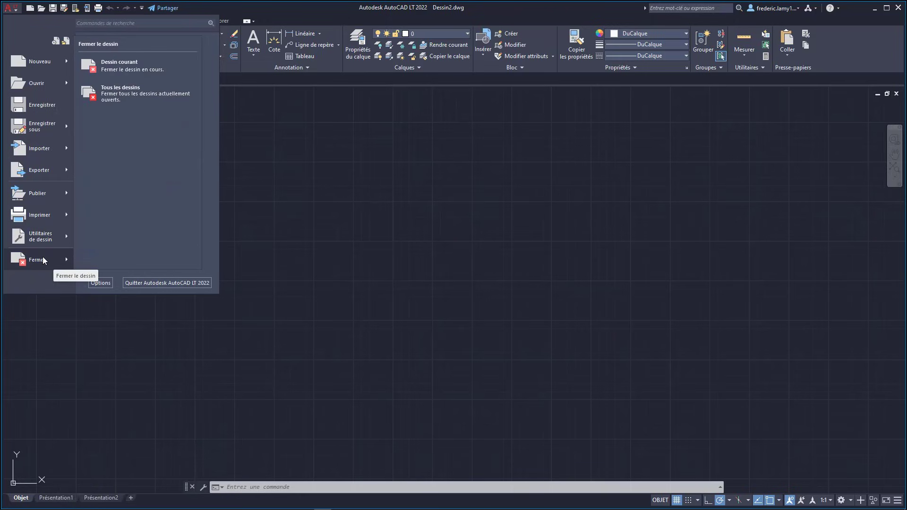
Close the current drawing and start a new blank drawing from the start page
click(42, 260)
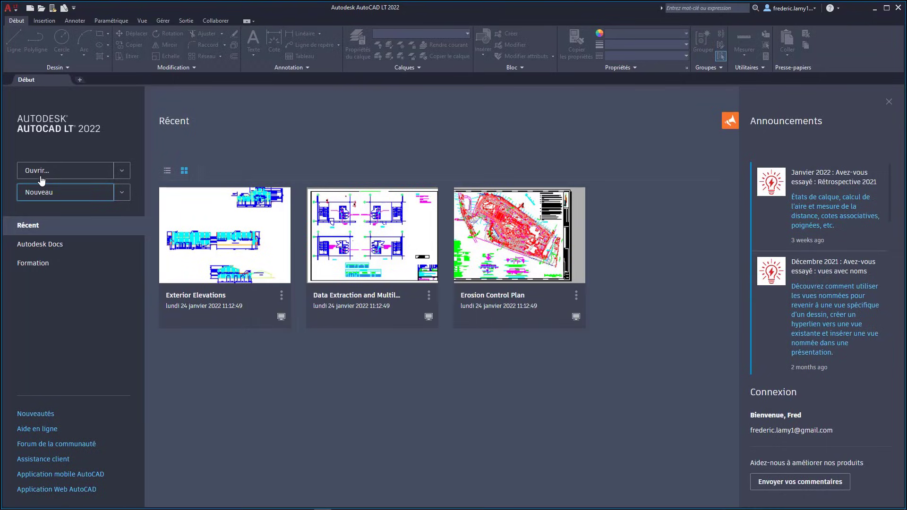
click(48, 194)
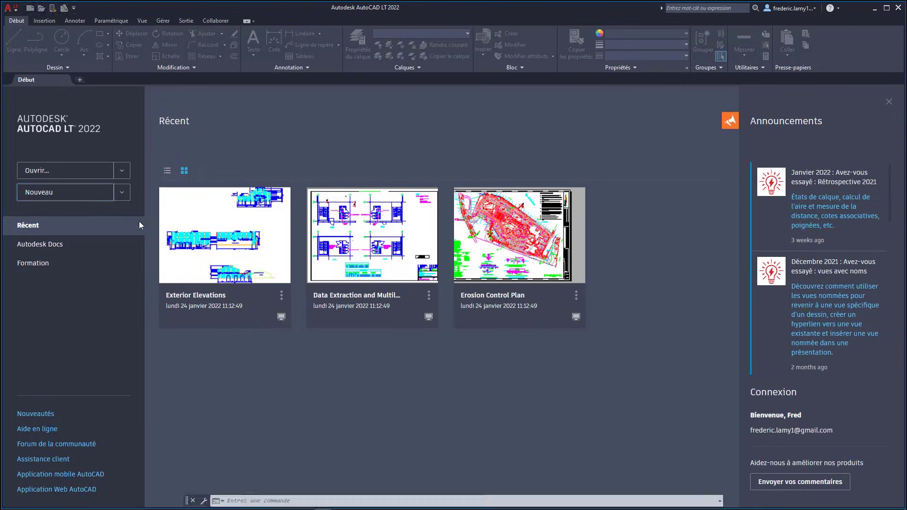
View the file paths and locations in the Options dialog and close it without changing any setting
click(15, 10)
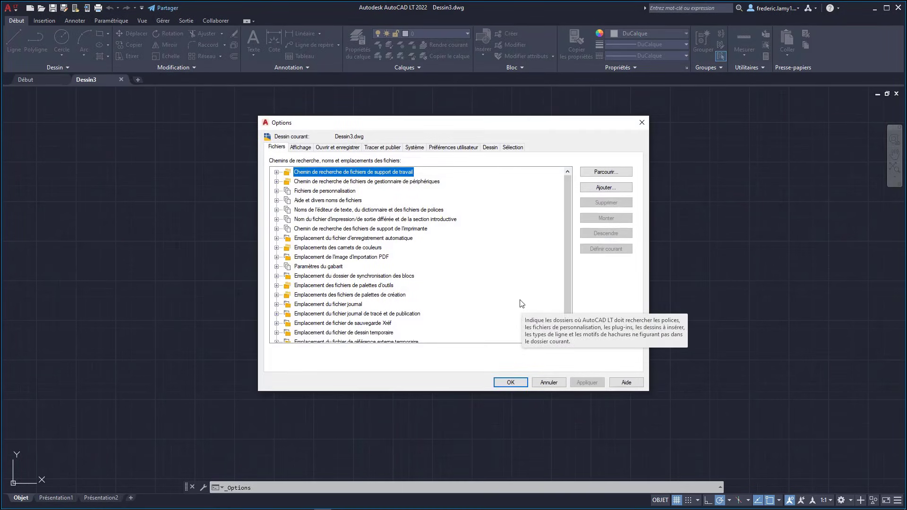
click(641, 123)
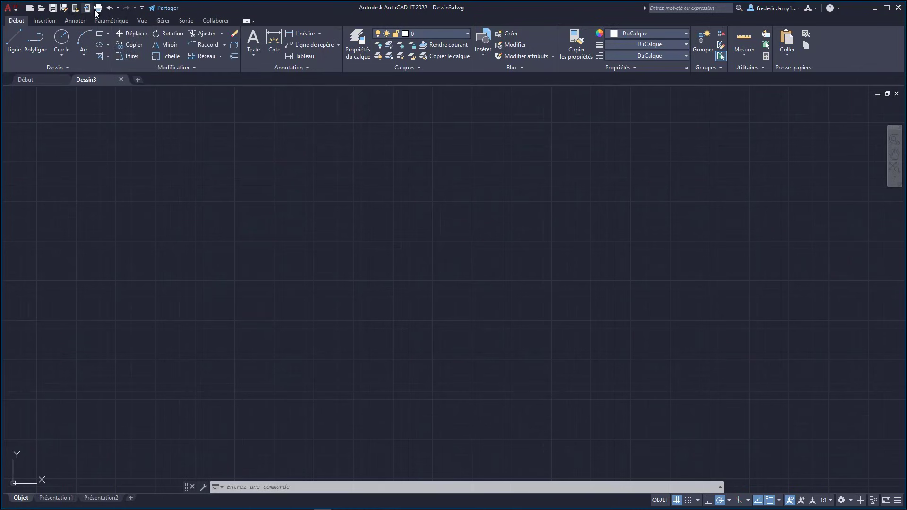
Customize the quick access commands by removing Tracer and adding Propriétés
click(142, 8)
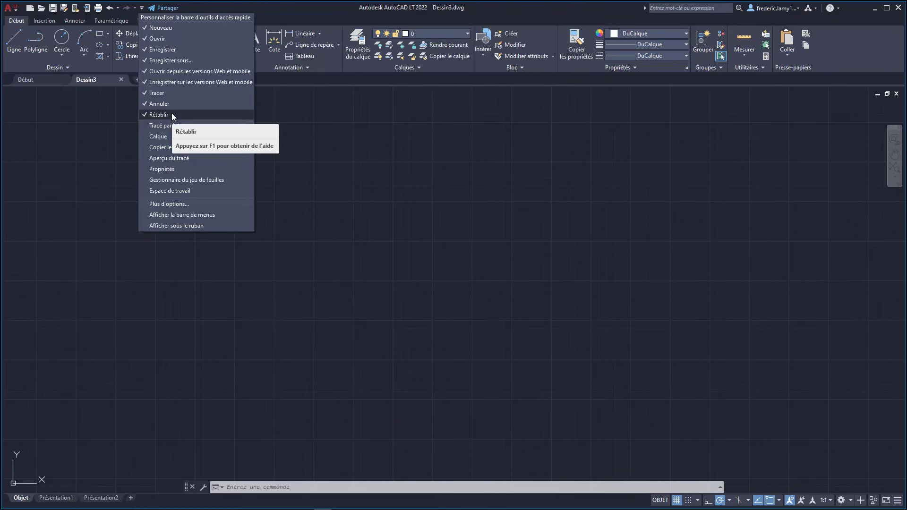
click(145, 93)
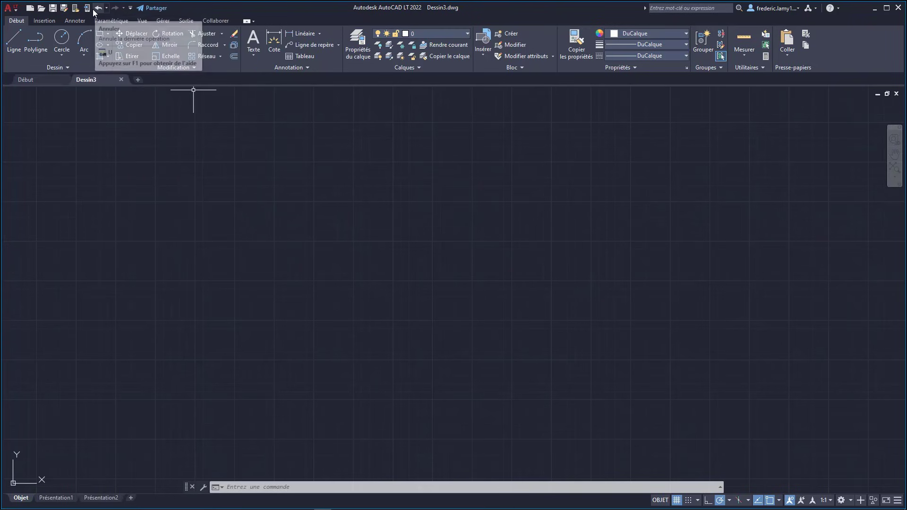
click(130, 9)
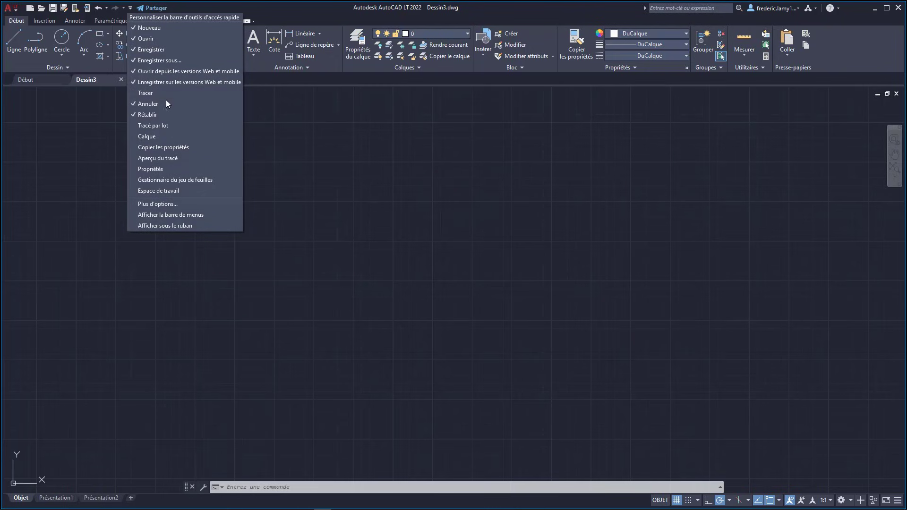
click(144, 168)
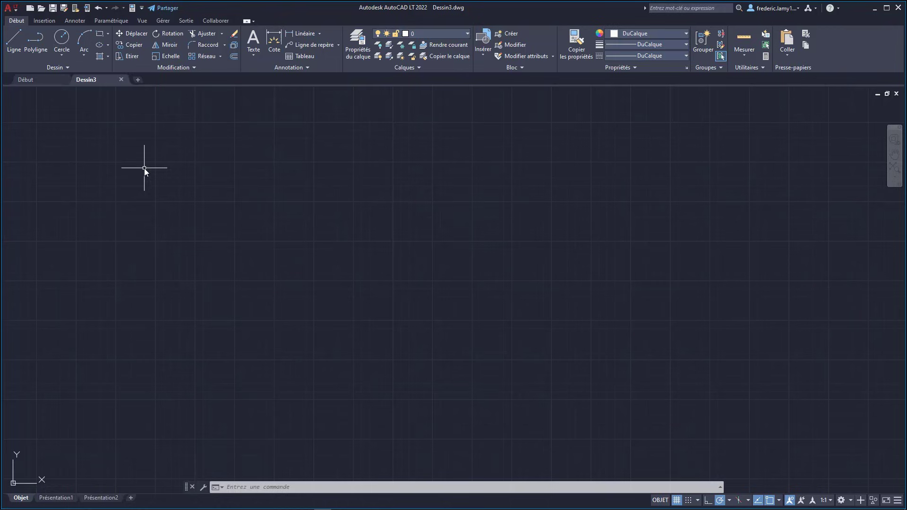
Display the classic menu bar above the ribbon, and hide it again
click(141, 8)
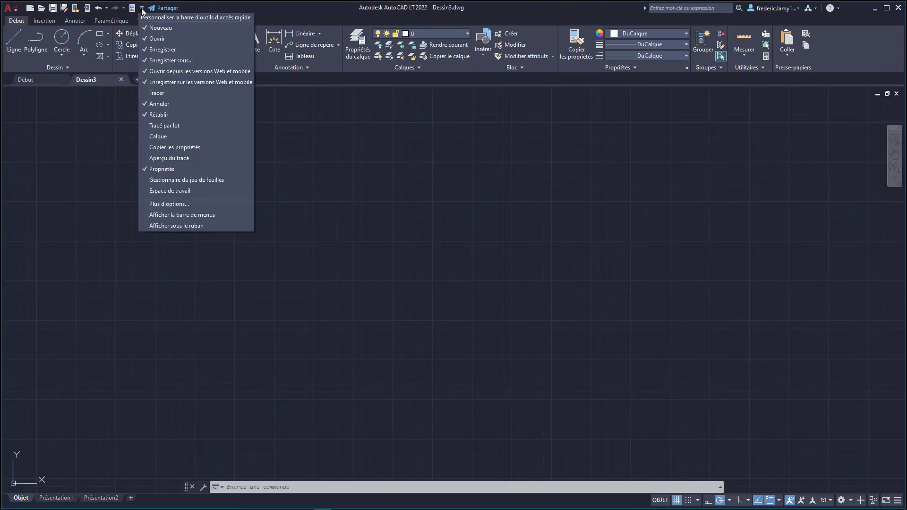
click(183, 214)
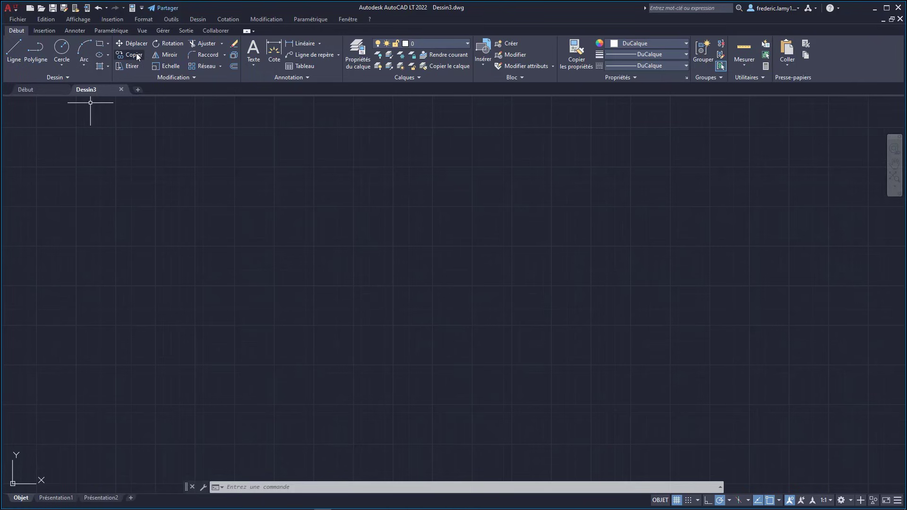
click(141, 8)
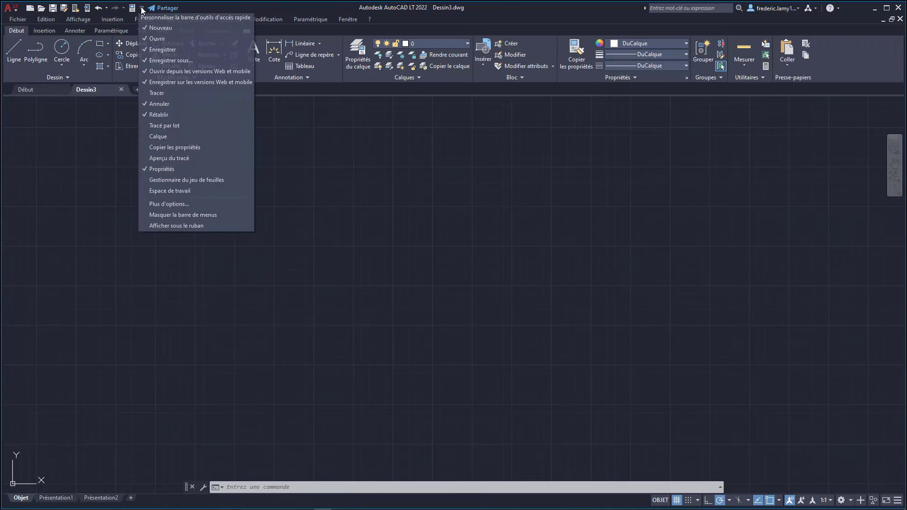
click(182, 217)
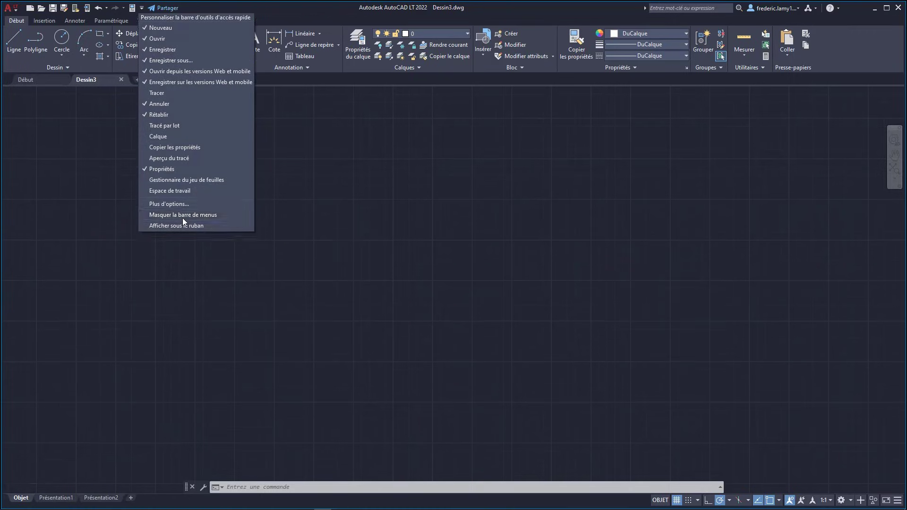
Place the quick access commands below the ribbon, and return them above it
click(141, 8)
click(175, 225)
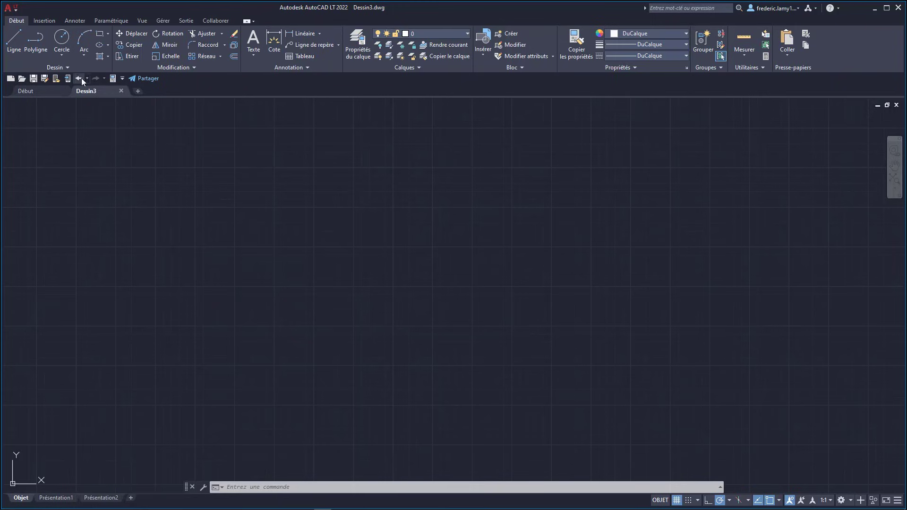
click(122, 79)
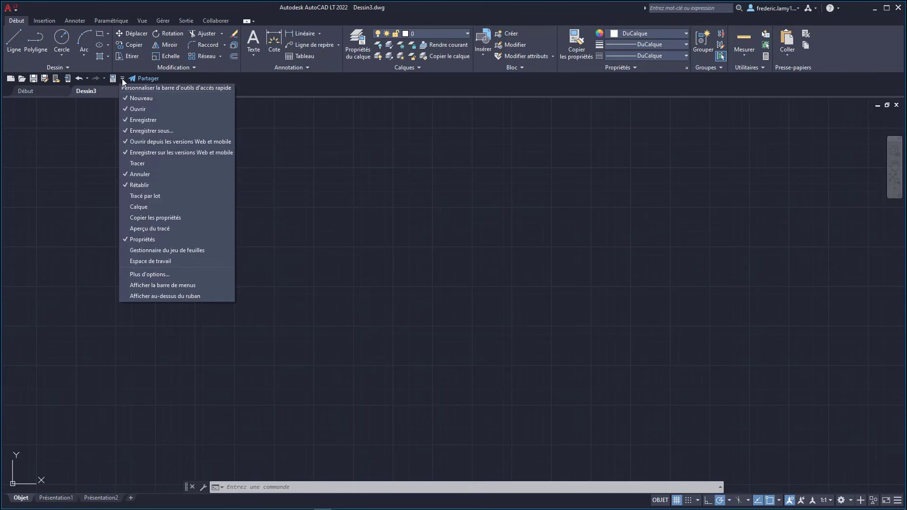
click(197, 295)
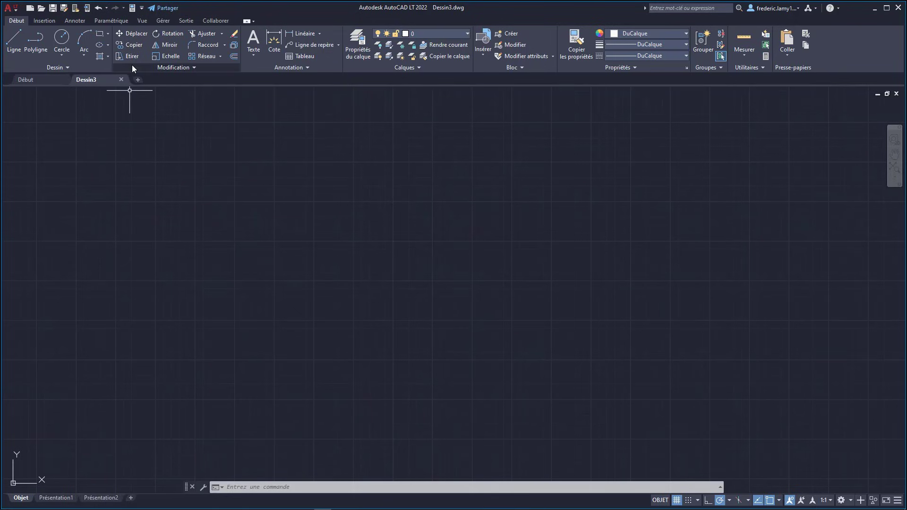
Display the classic menu bar and use its Outils palette commands to turn off the ribbon
click(142, 8)
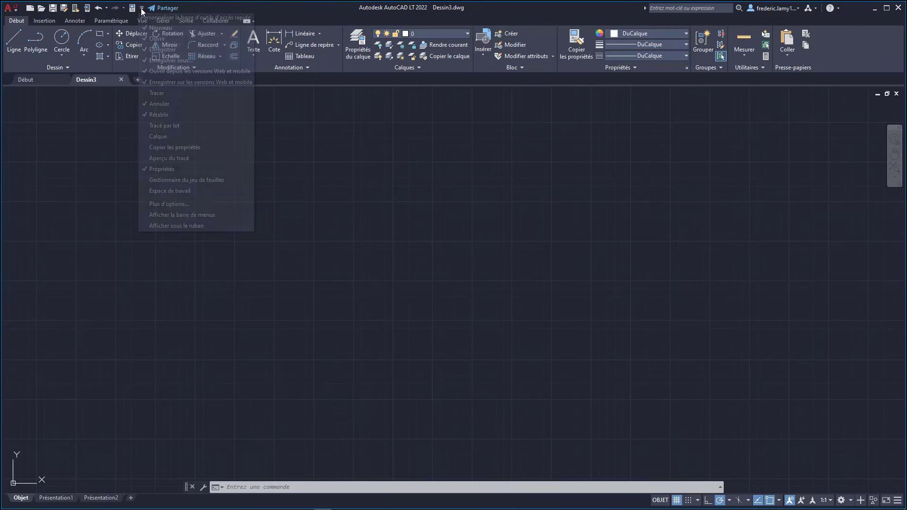
click(186, 215)
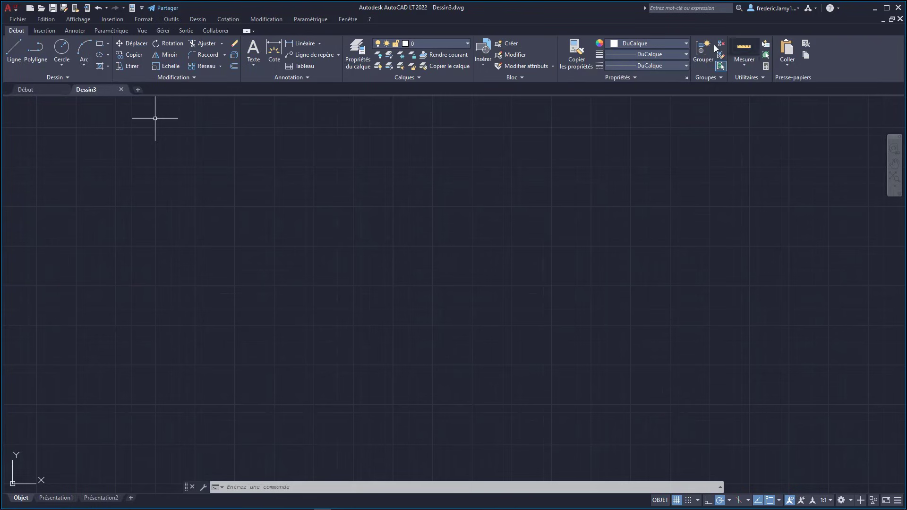
click(179, 19)
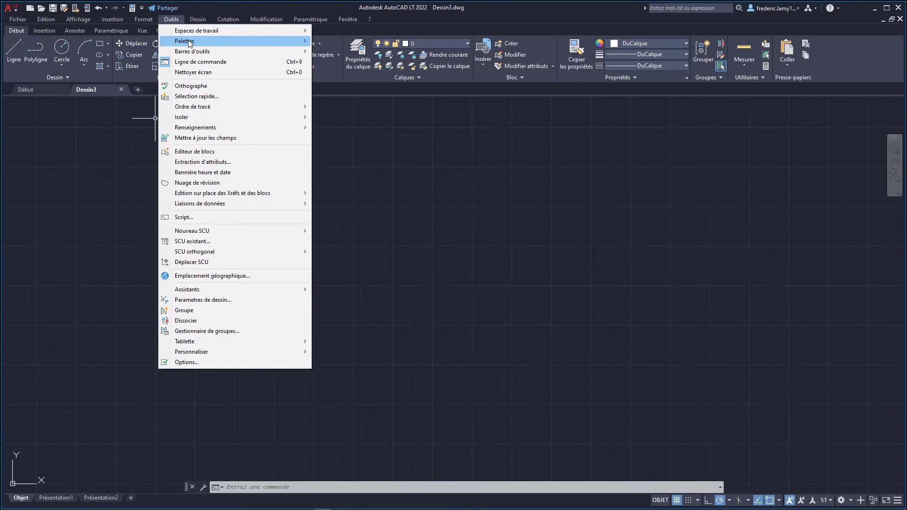
mouse_move(189, 42)
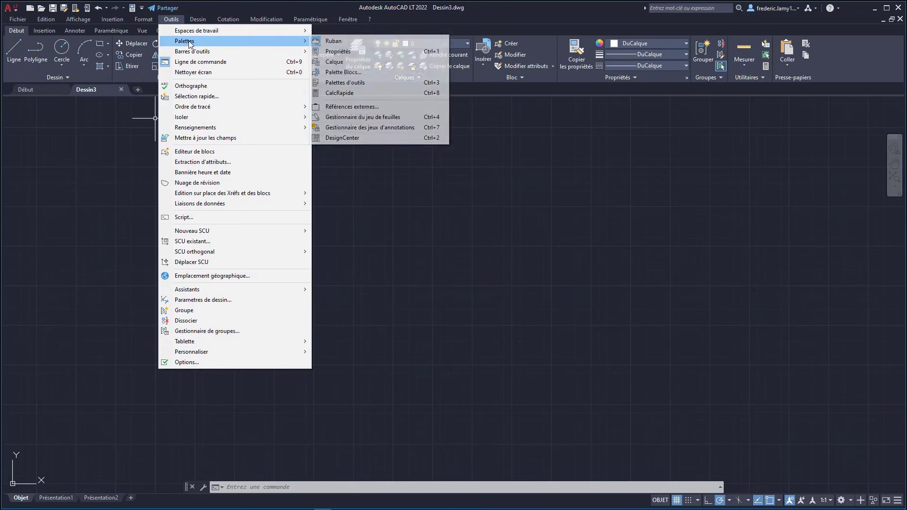
click(336, 43)
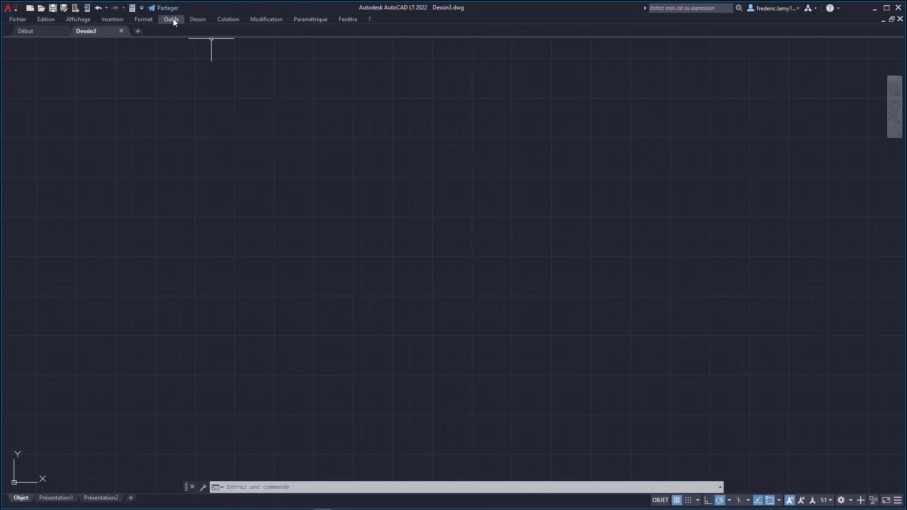
Hide the classic menu bar while the ribbon is off, and bring the menu bar back
click(142, 8)
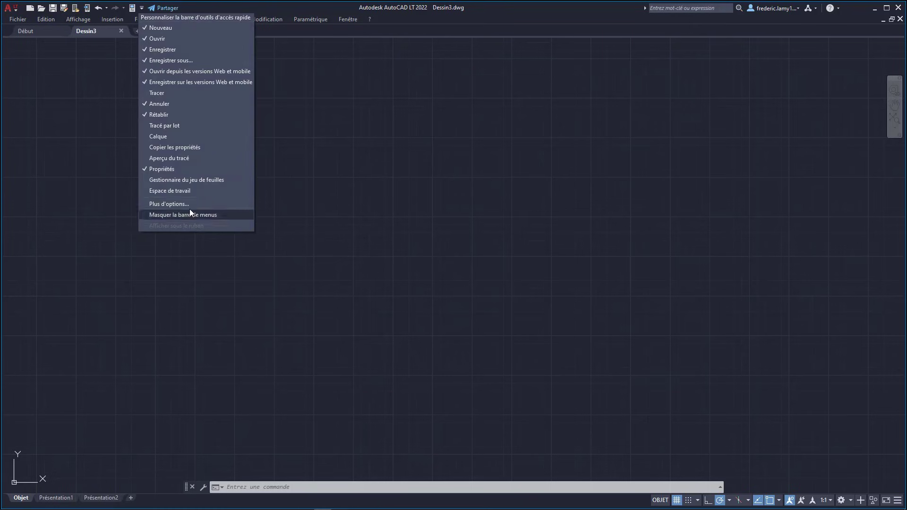
click(208, 215)
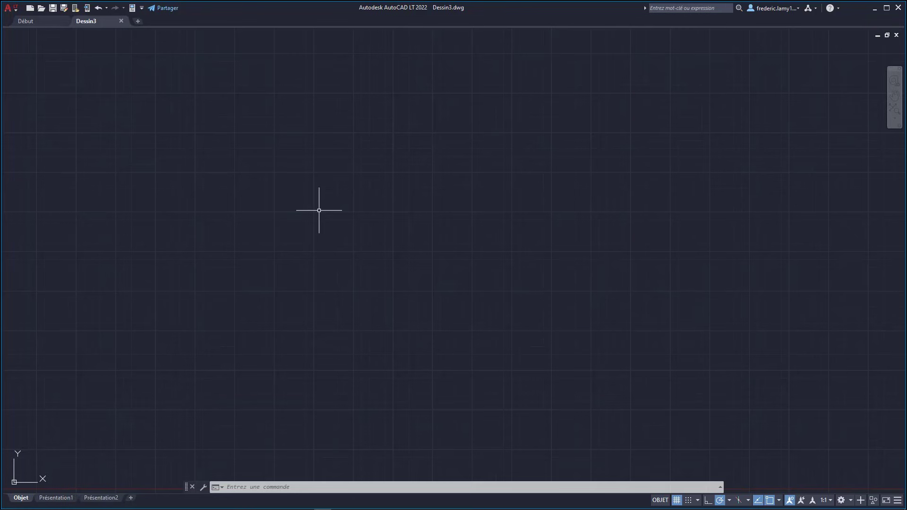
click(142, 8)
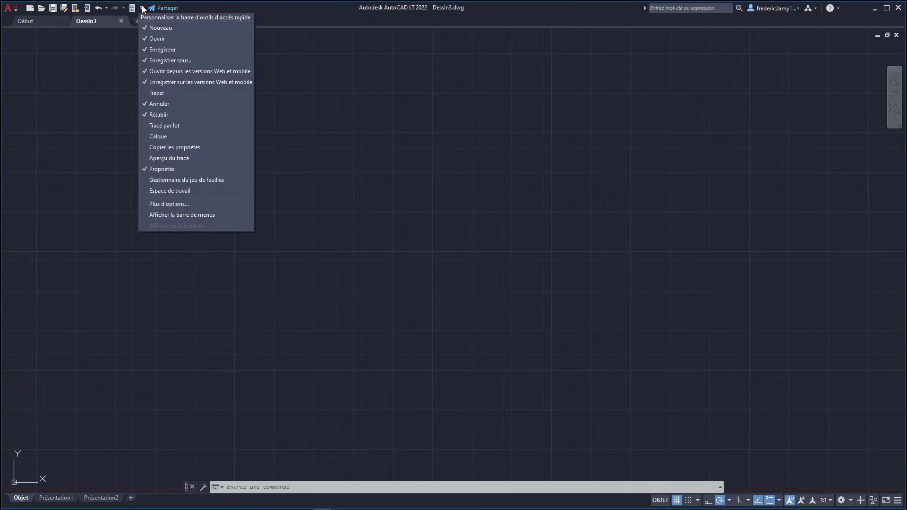
click(204, 215)
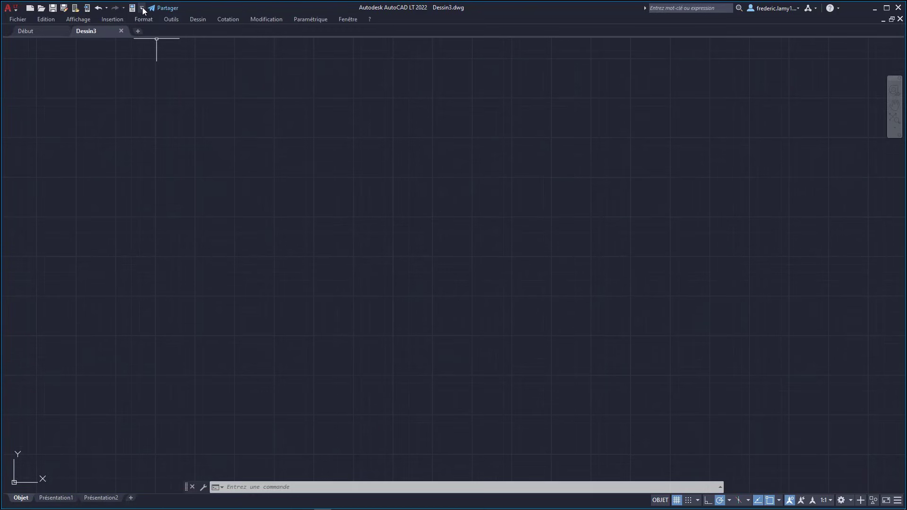
Turn the ribbon back on through the Outils palette commands of the classic menu bar
click(167, 19)
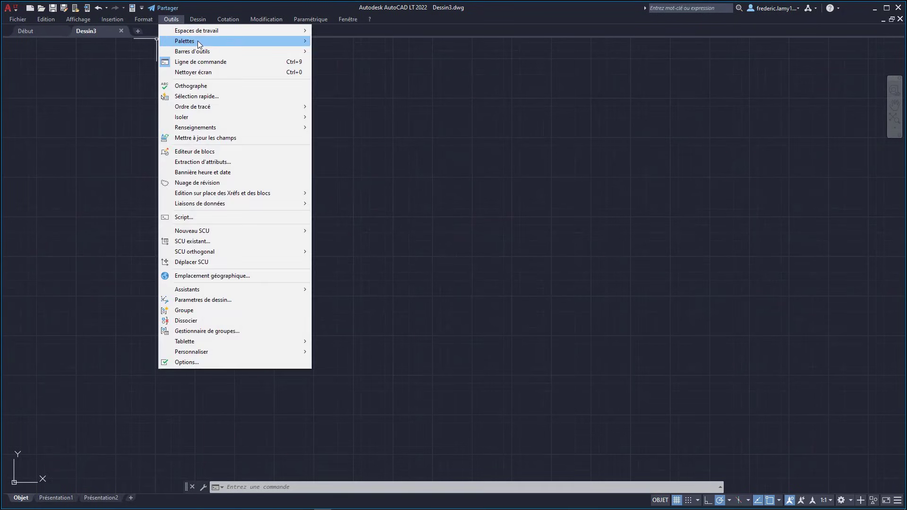
mouse_move(201, 40)
click(325, 44)
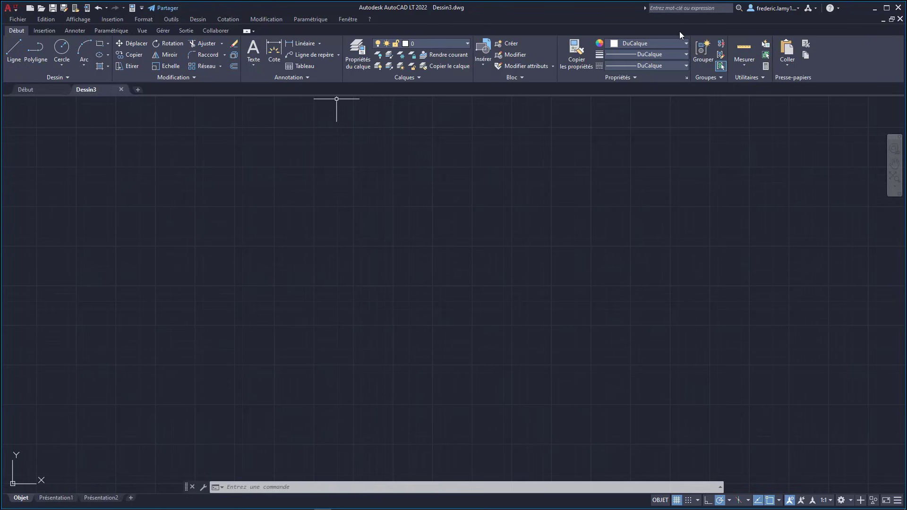
Search the help for "ligne", close the help window, and look at the Autodesk account options
click(677, 8)
text(ligne)
key(Return)
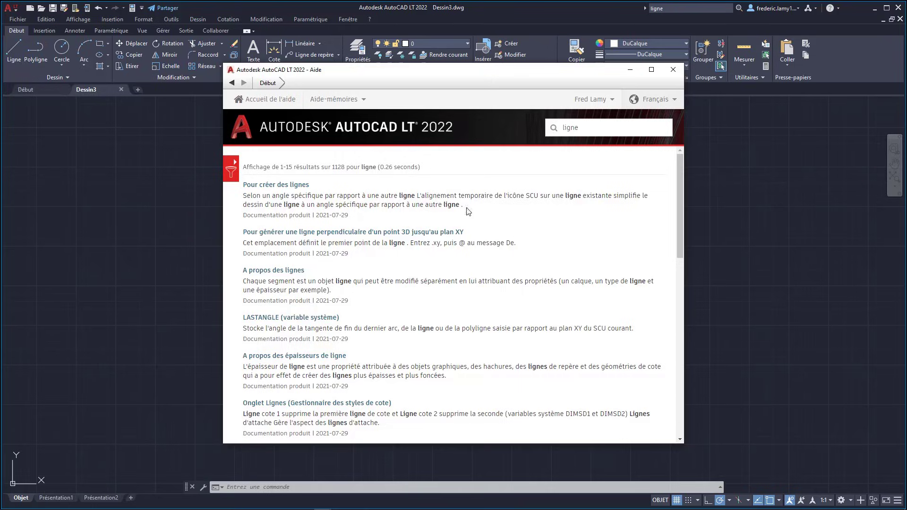
click(674, 71)
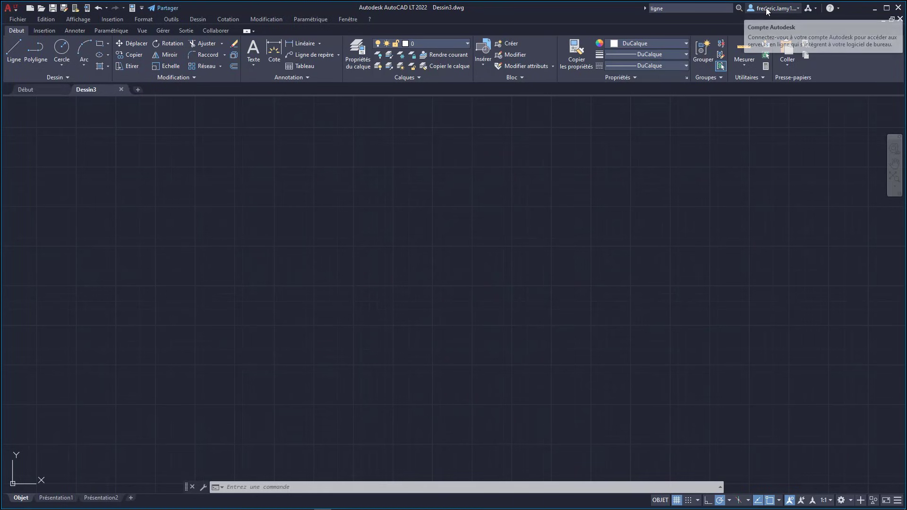
click(798, 10)
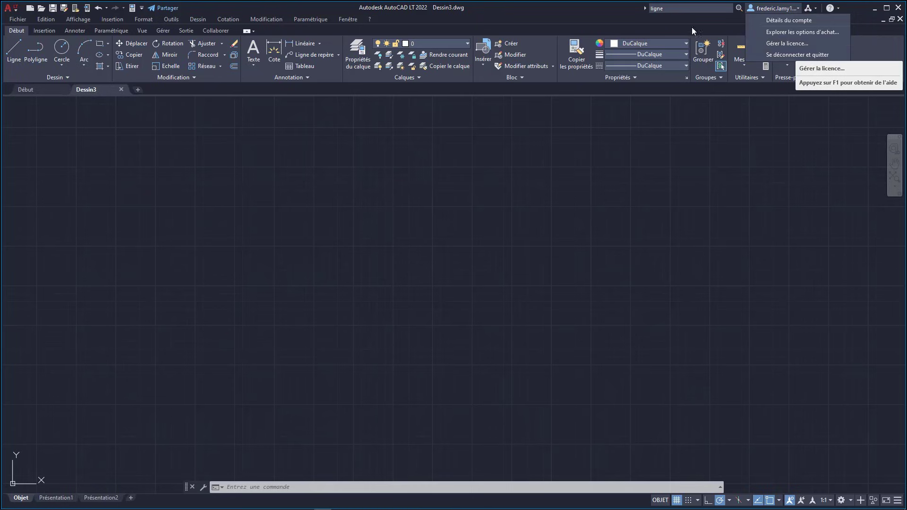
click(588, 13)
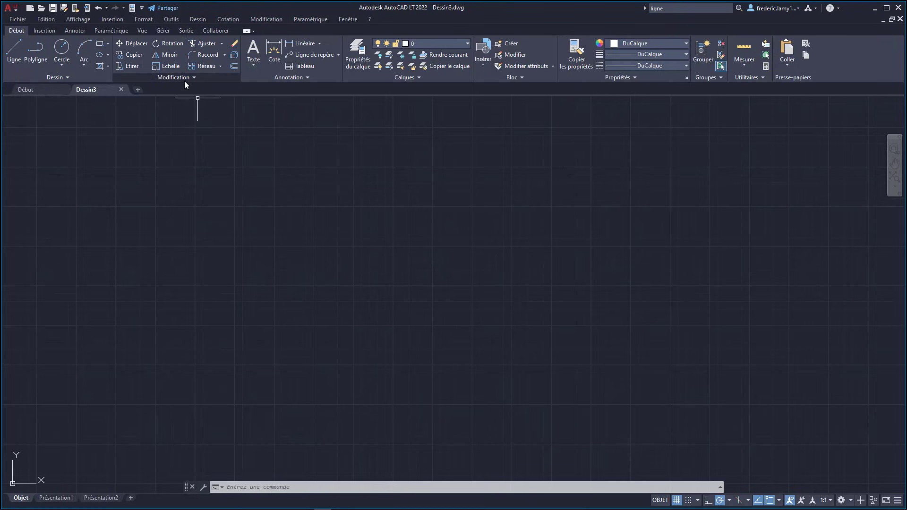
Hide the Collaborer tab of the ribbon and display it again
right_click(261, 69)
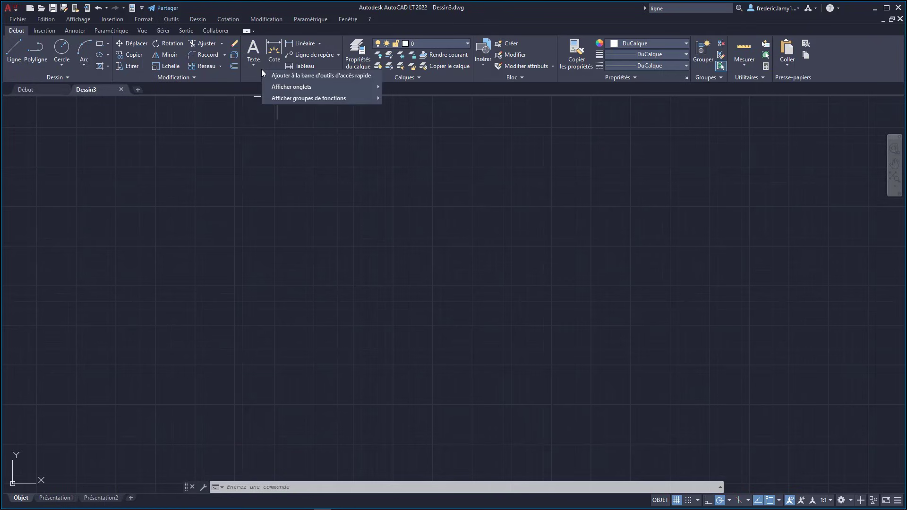
mouse_move(289, 88)
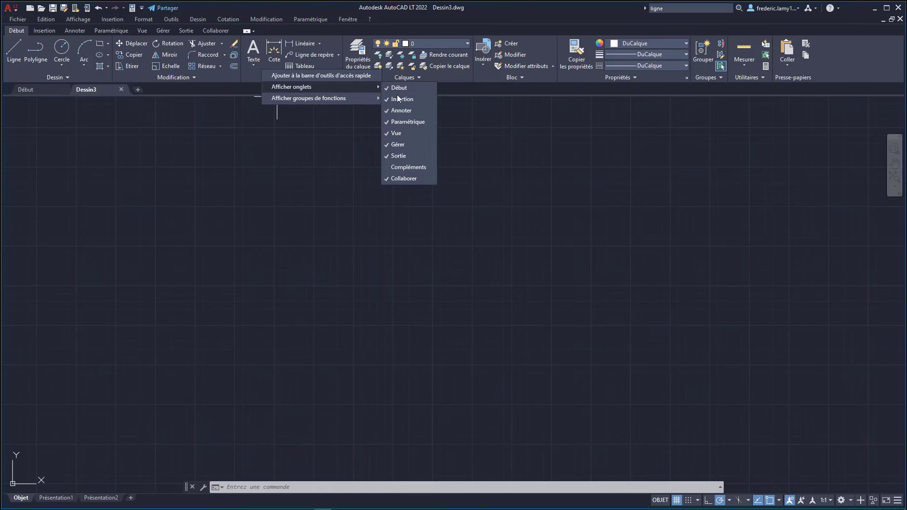
click(406, 178)
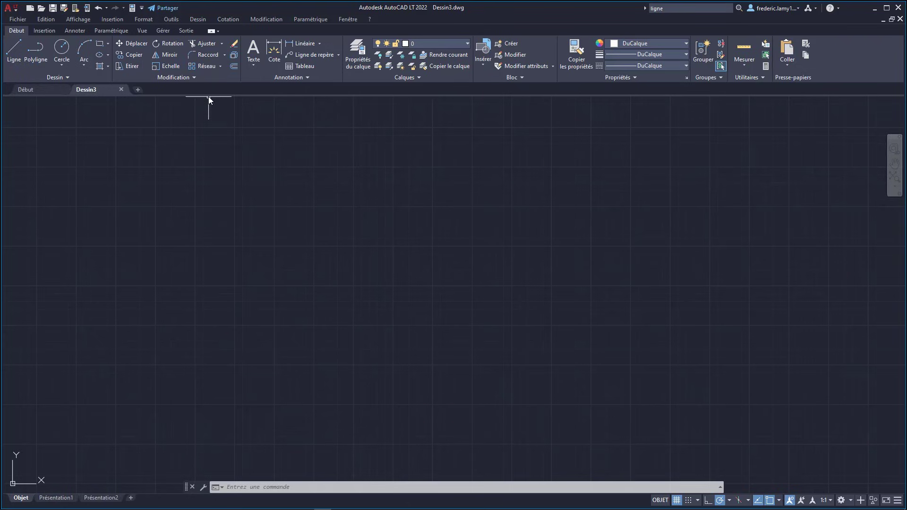
right_click(251, 72)
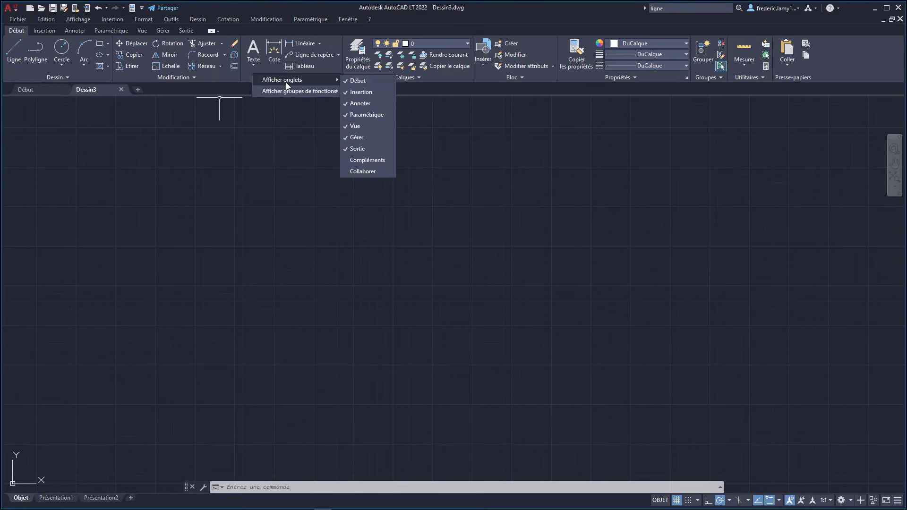
click(363, 171)
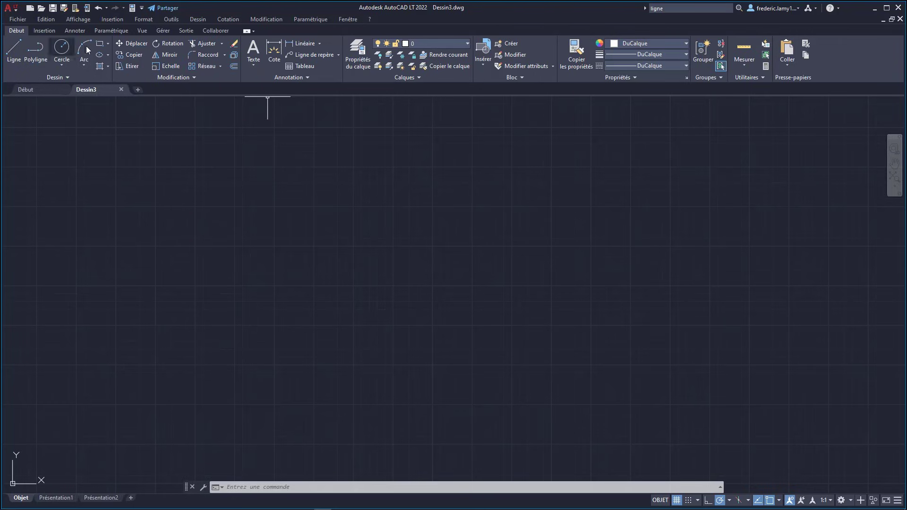
Examine the commands on the ribbon tabs from Insertion to Collaborer, and return to the Début commands
click(43, 30)
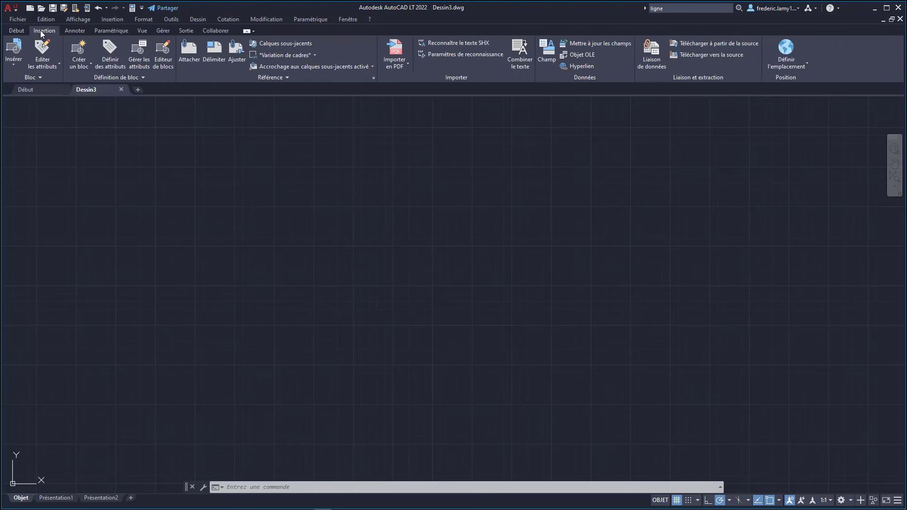
click(71, 31)
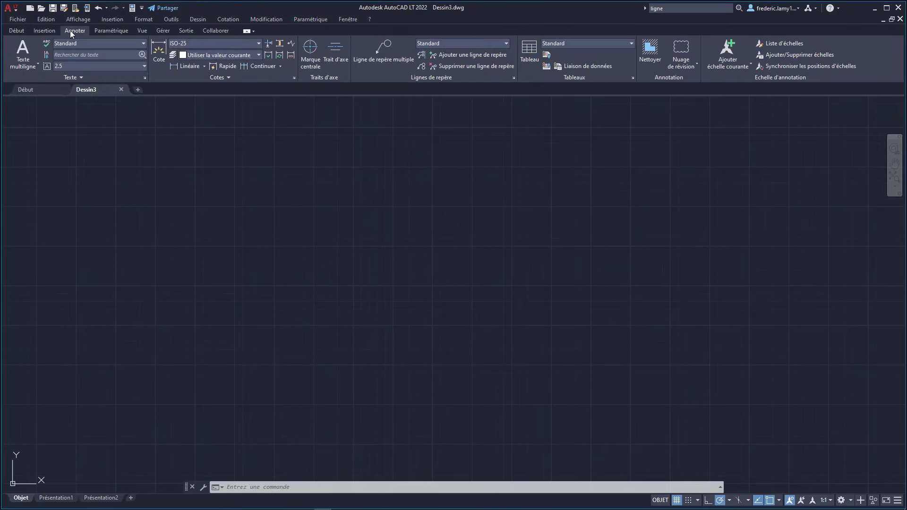
click(103, 30)
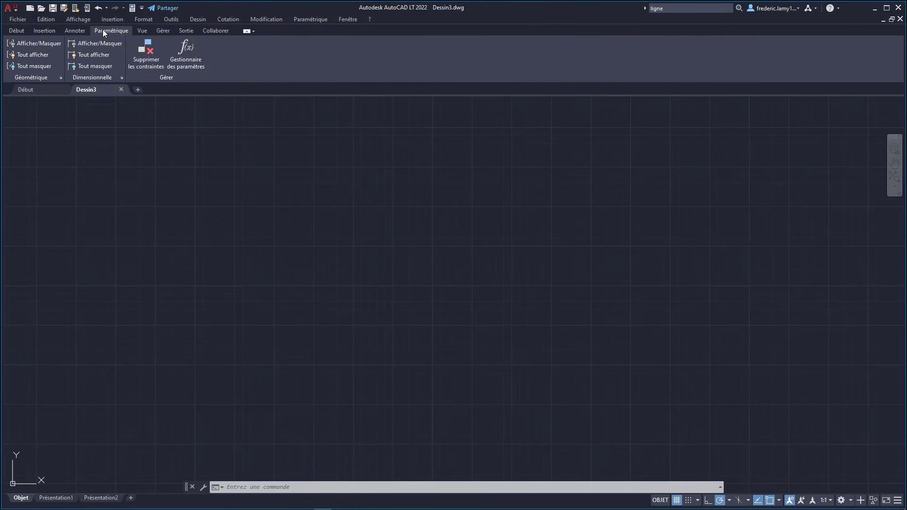
click(140, 31)
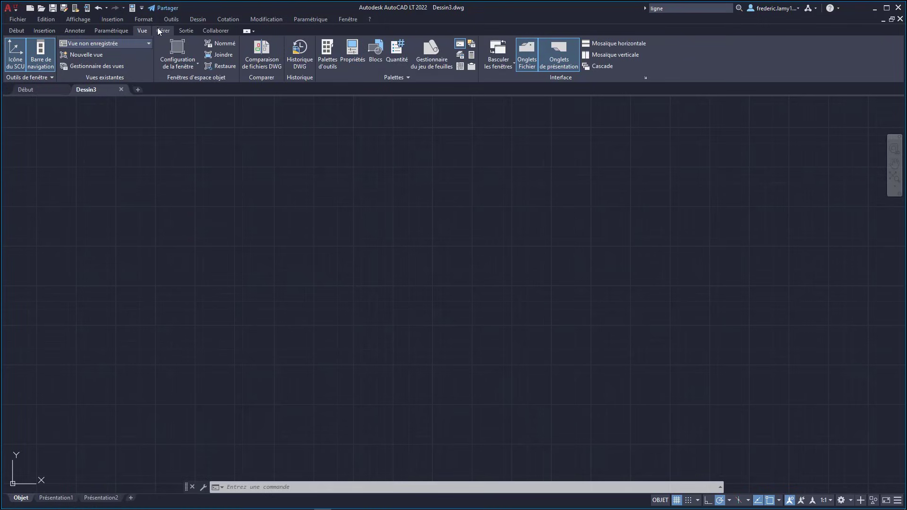
click(159, 29)
click(188, 29)
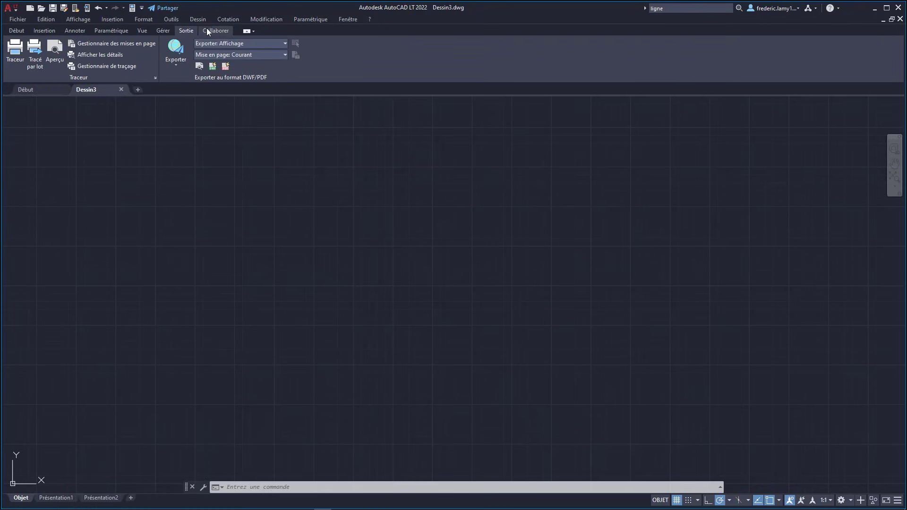
click(210, 29)
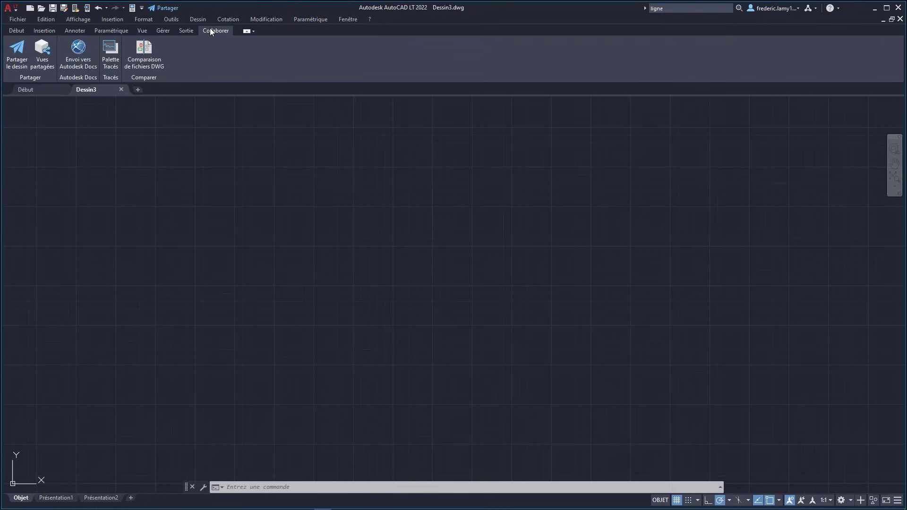
click(76, 30)
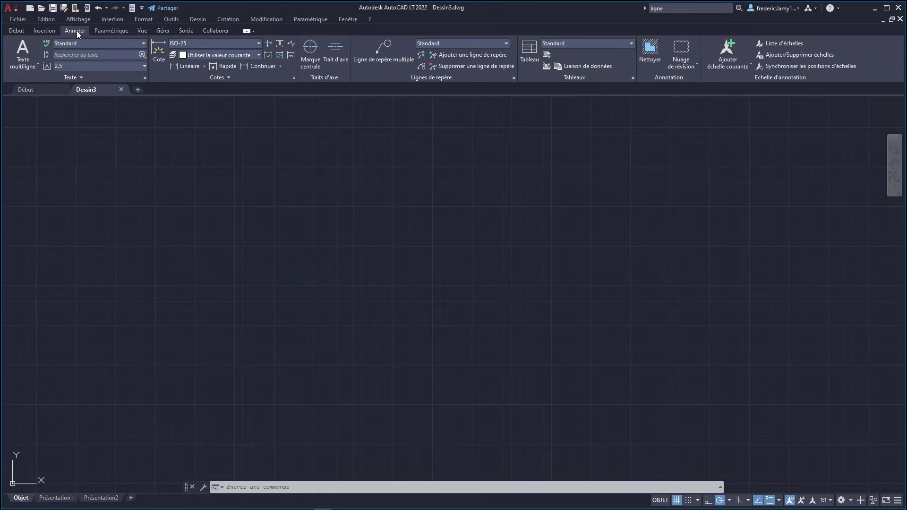
click(17, 31)
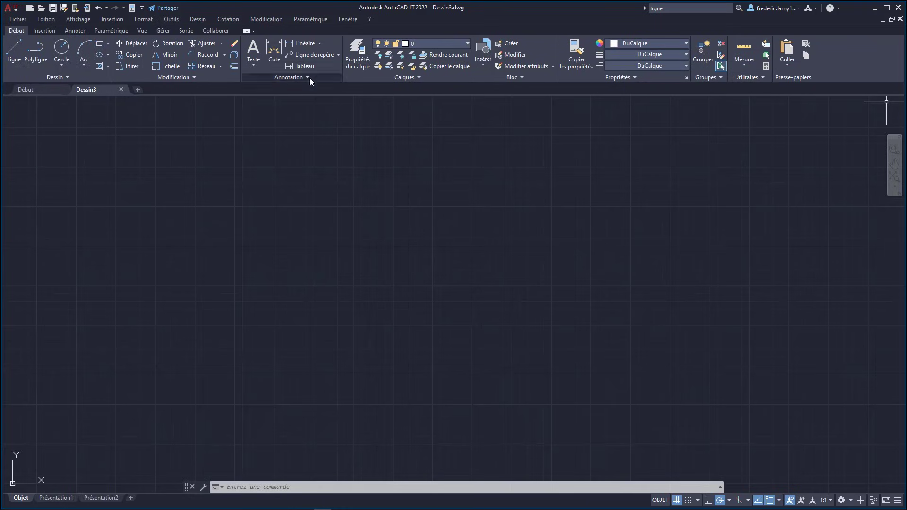
Hide the Presse-papiers function group from the Début ribbon tab
right_click(328, 64)
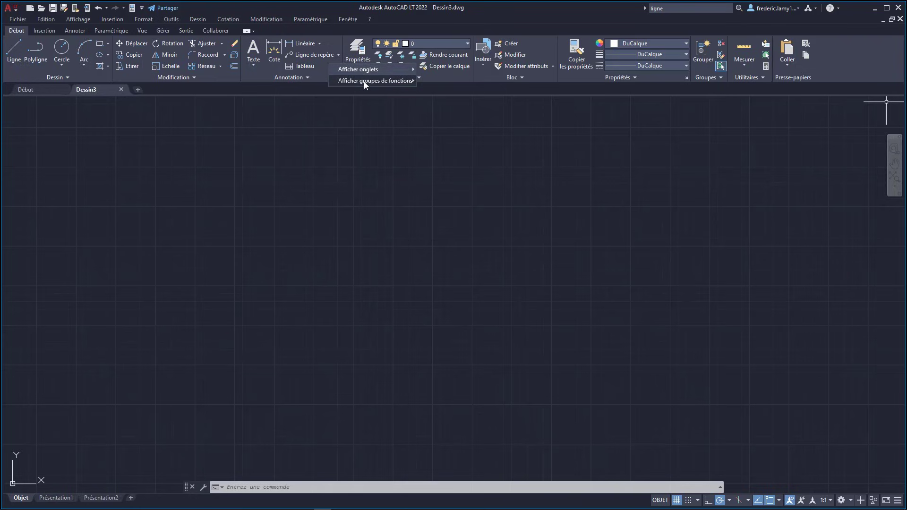
mouse_move(364, 81)
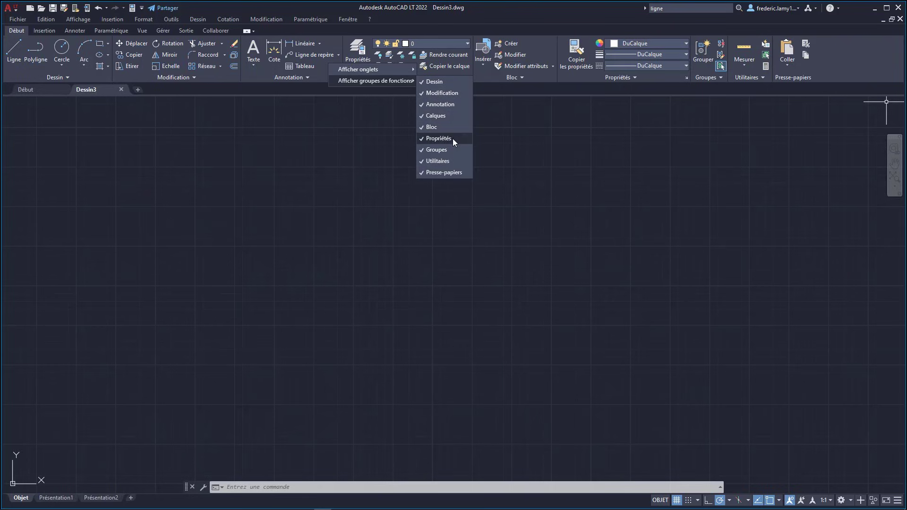
click(435, 172)
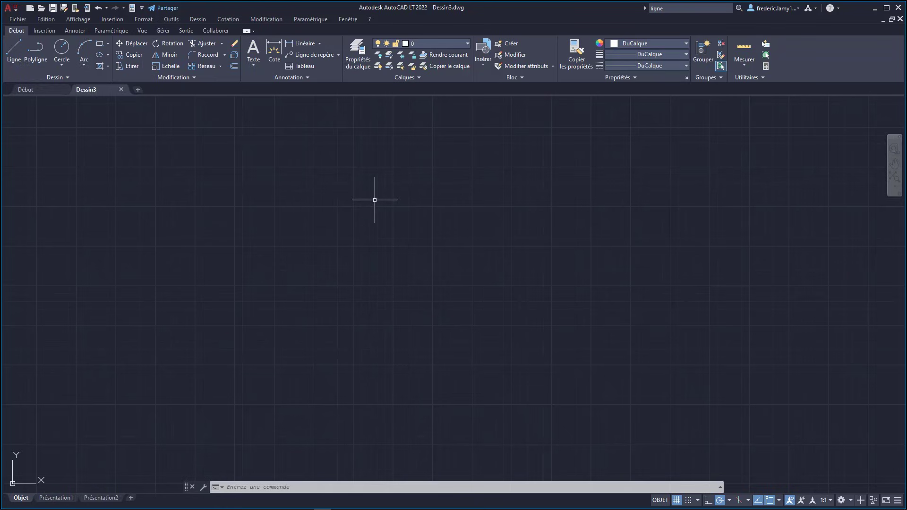
Close AutoCAD LT 2022, restart it from the desktop, and create a new drawing
click(898, 8)
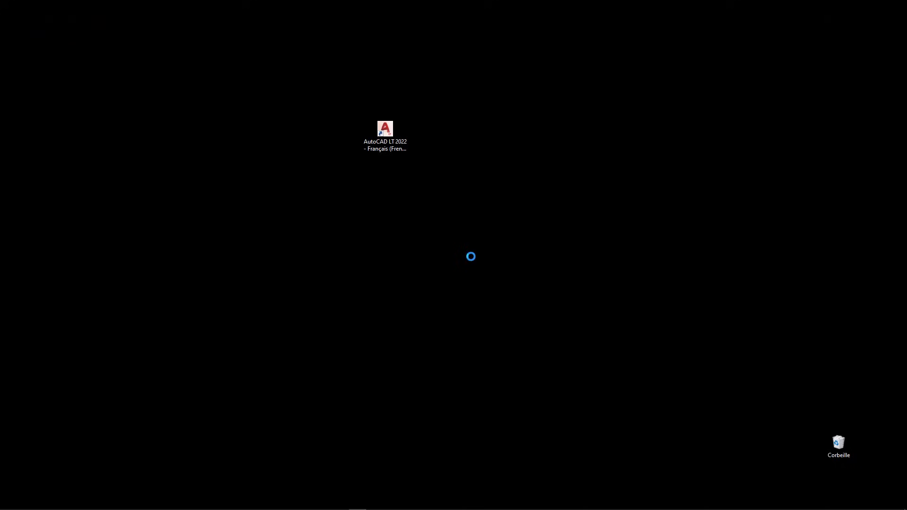
click(391, 133)
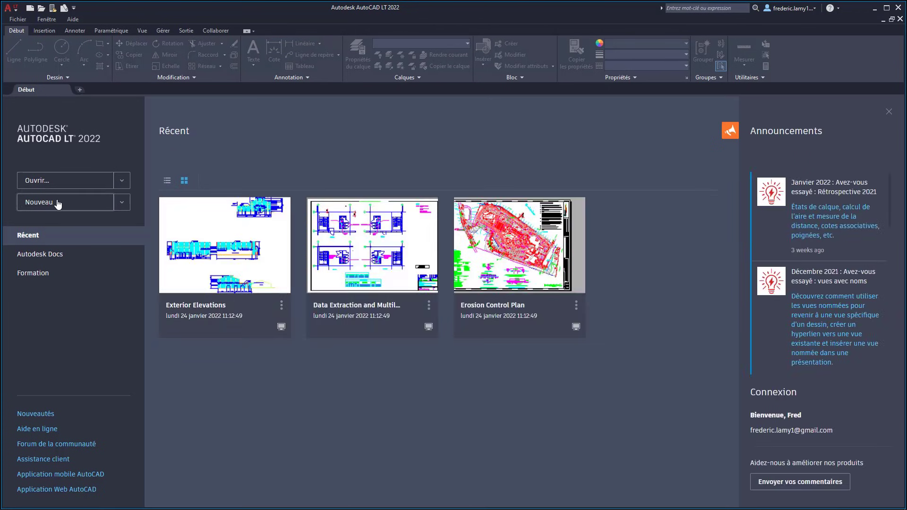
click(57, 203)
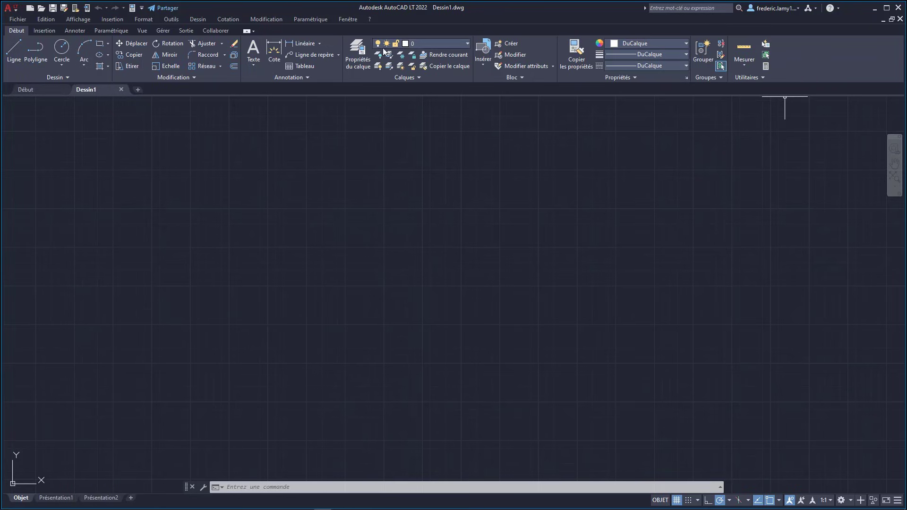
Display the Presse-papiers function group on the Début ribbon tab again
right_click(323, 69)
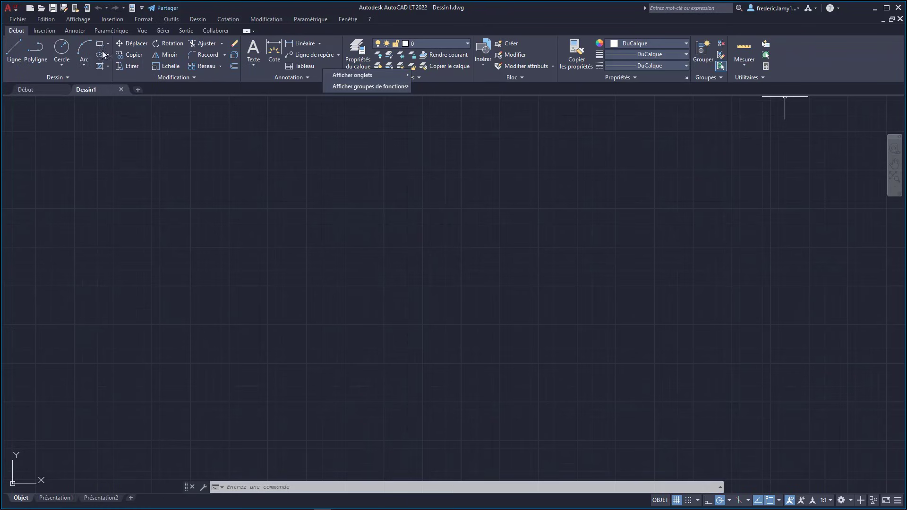
mouse_move(356, 87)
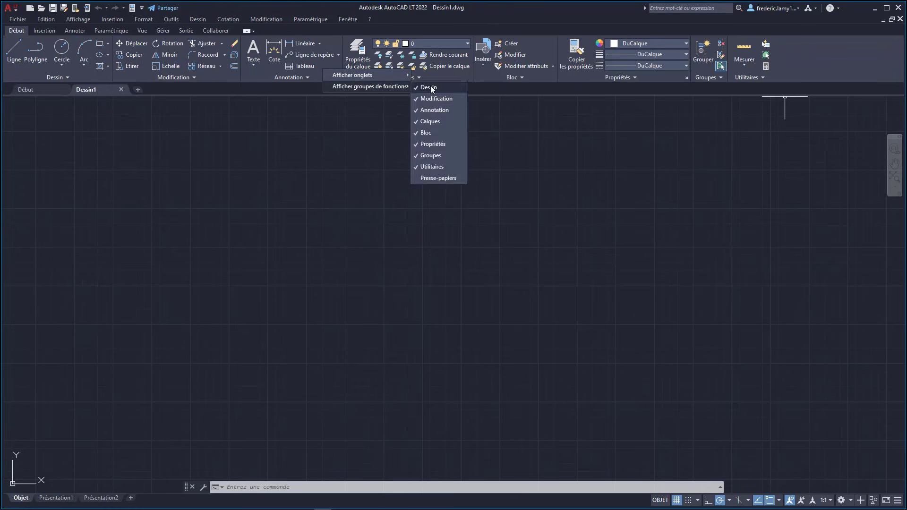
click(438, 178)
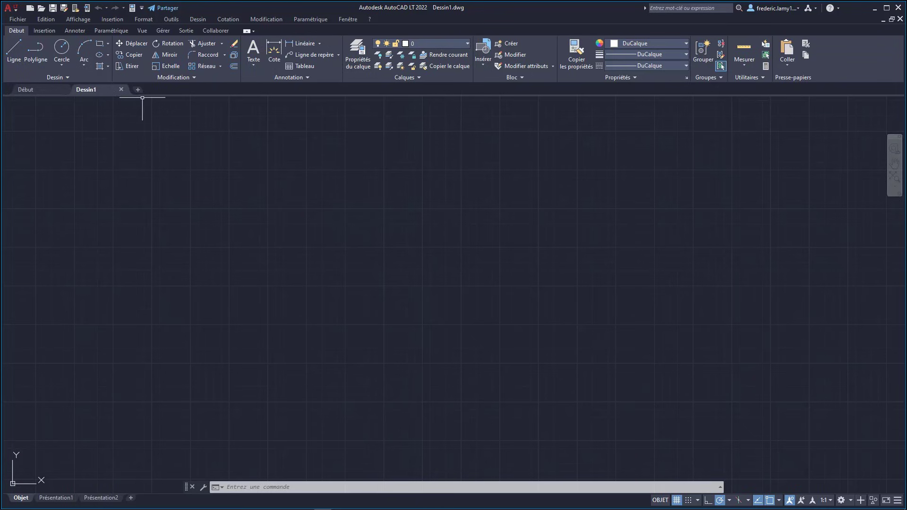
Reduce the ribbon to its tabs only, to function group titles, and to function group buttons, one mode after another
click(254, 31)
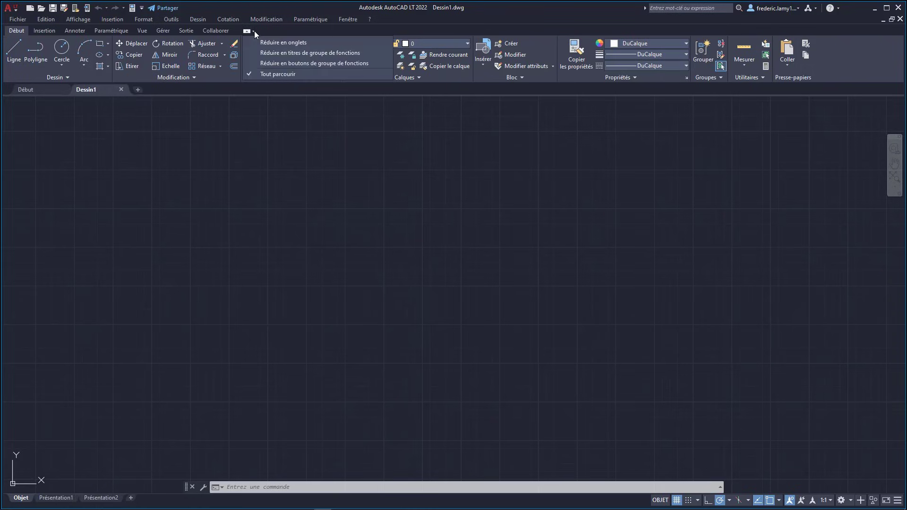
click(262, 41)
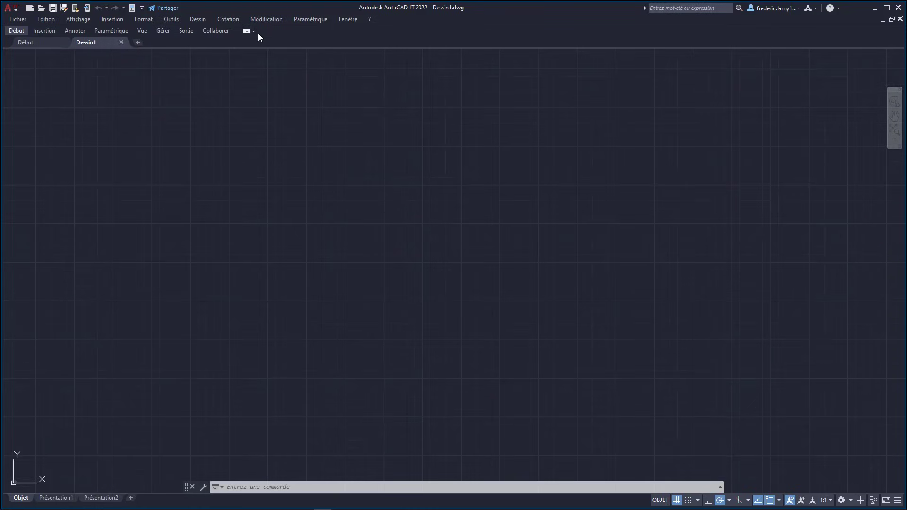
click(253, 31)
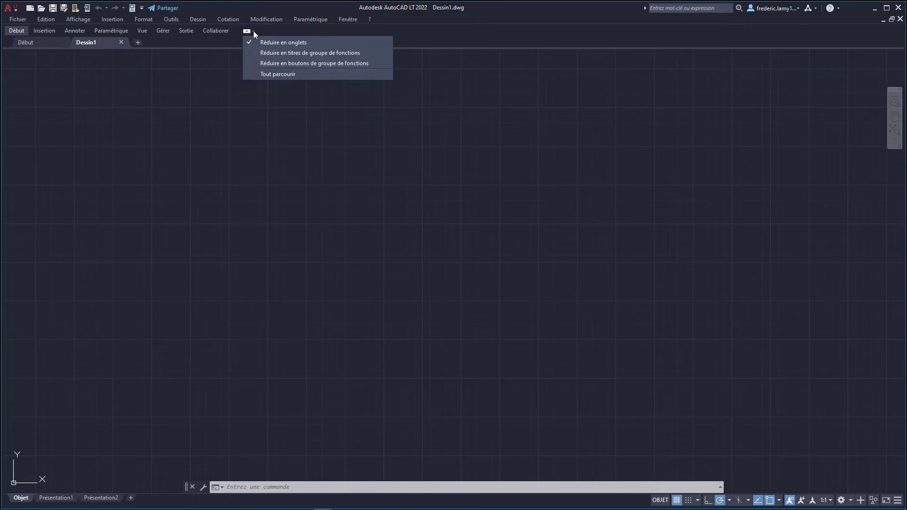
click(265, 53)
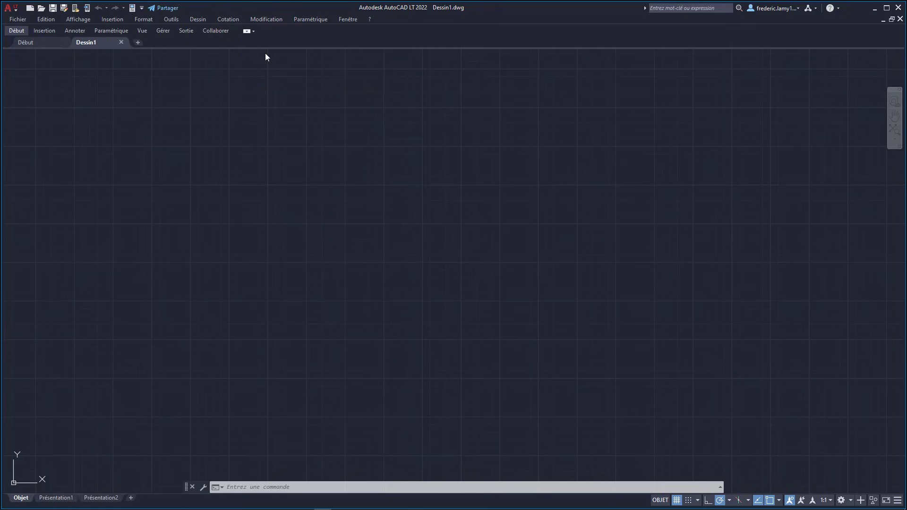
click(253, 31)
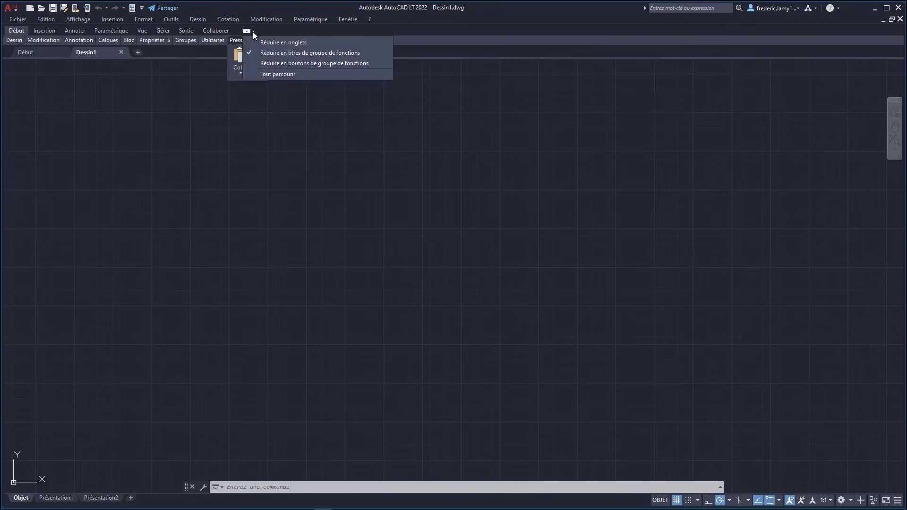
click(277, 64)
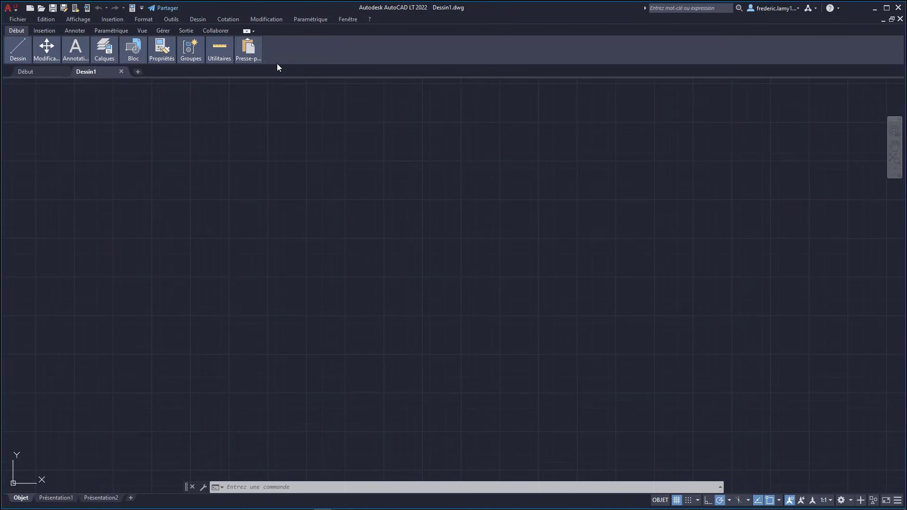
Switch the ribbon reduction mode to Tout parcourir and to Réduire en onglets, and toggle the ribbon back to its full display
click(254, 31)
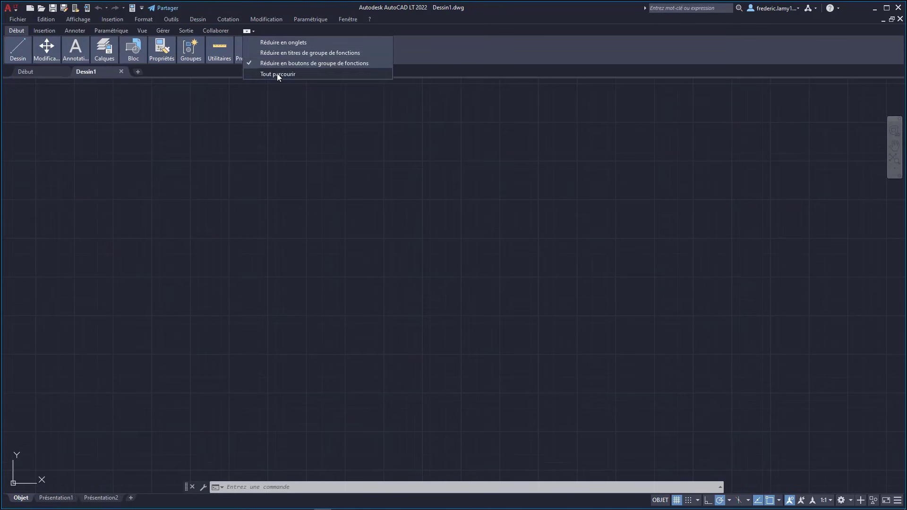
click(277, 73)
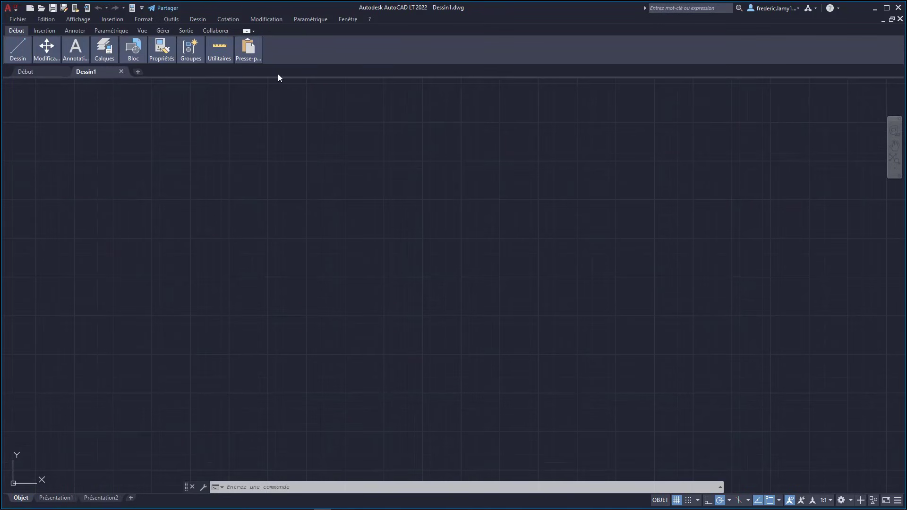
click(253, 31)
click(262, 39)
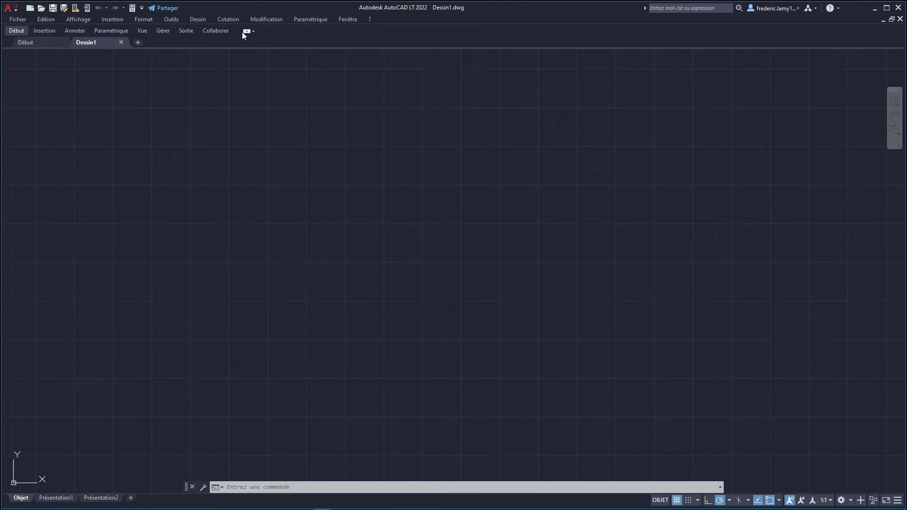
click(246, 32)
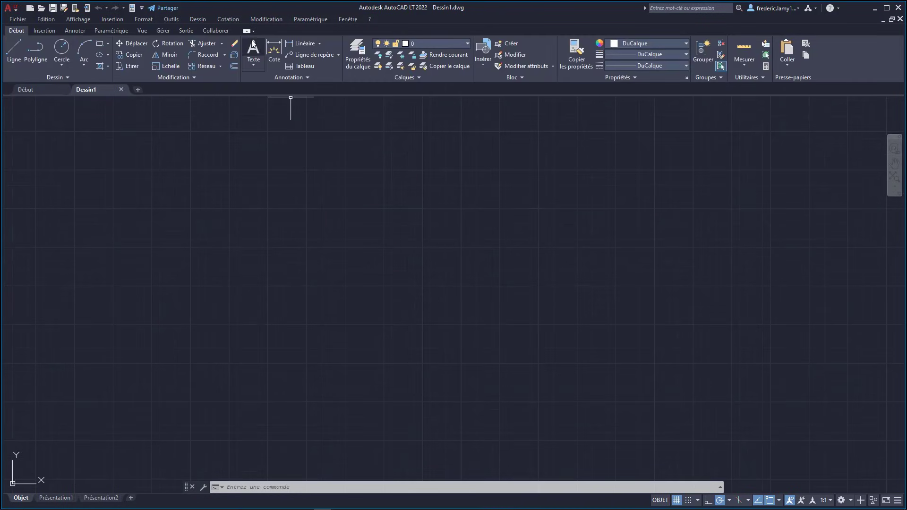
click(246, 32)
click(246, 31)
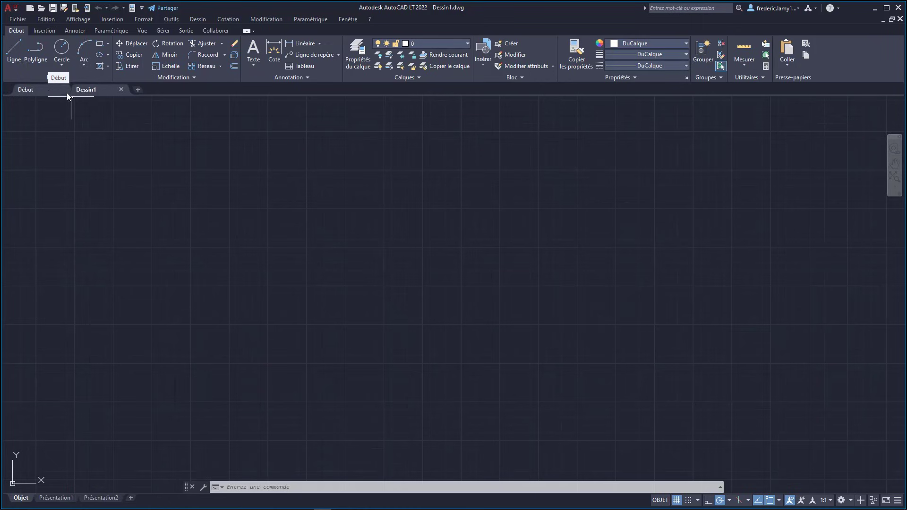
Move the navigation bar along the upper edge of the drawing area, and dock it on the right edge again
mouse_move(98, 89)
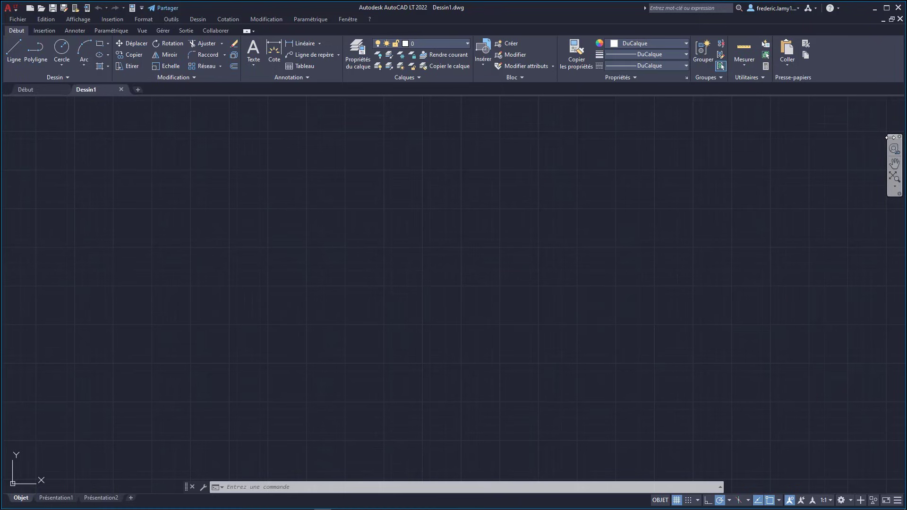
drag(901, 145, 380, 149)
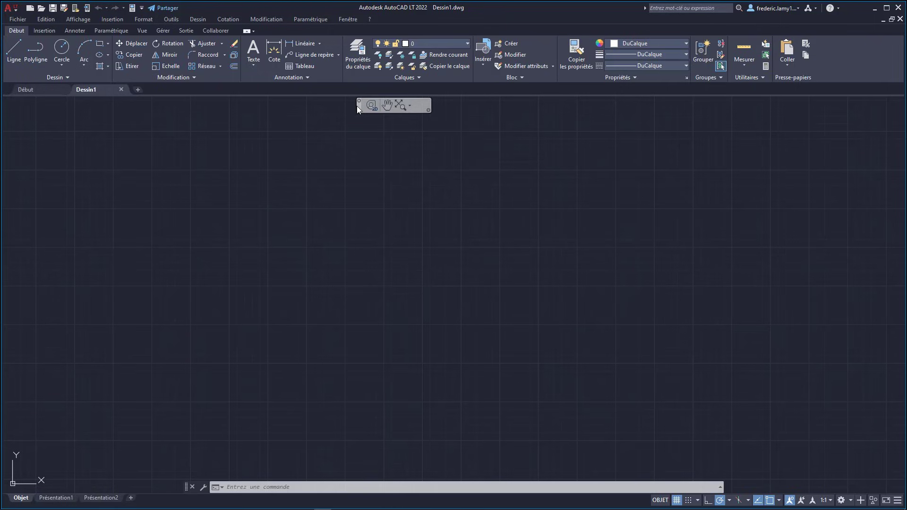
mouse_move(359, 109)
mouse_down()
mouse_move(428, 160)
mouse_move(685, 144)
mouse_move(800, 128)
mouse_move(833, 116)
mouse_move(833, 102)
mouse_up()
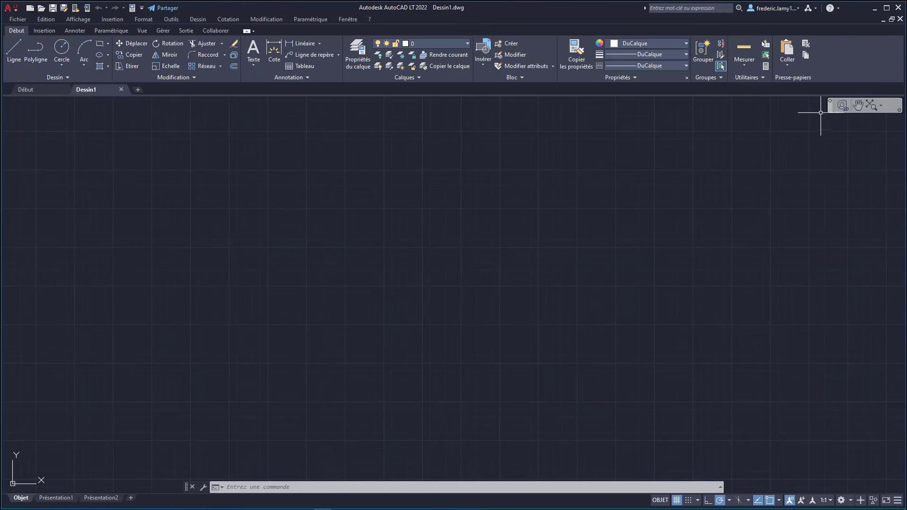
drag(831, 109, 825, 158)
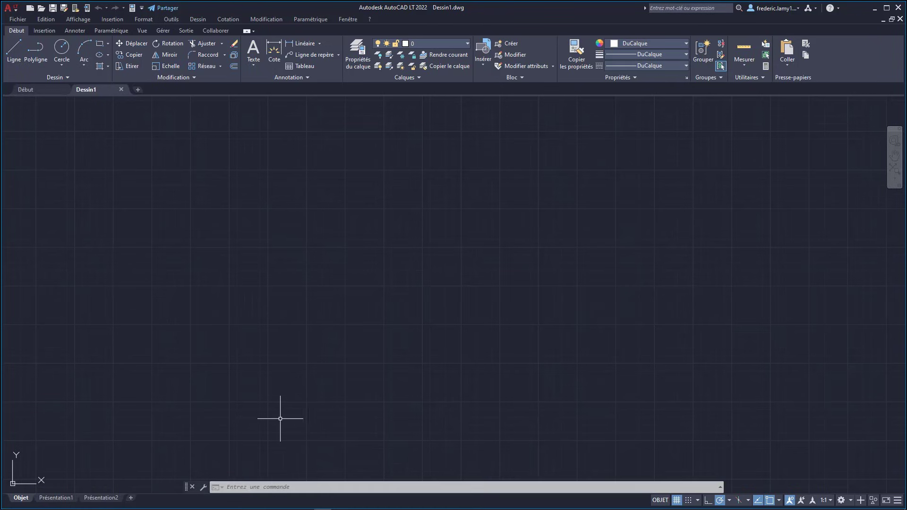
Examine the command suggestions for "li" at the command line, and cancel the entry
click(238, 487)
text(li)
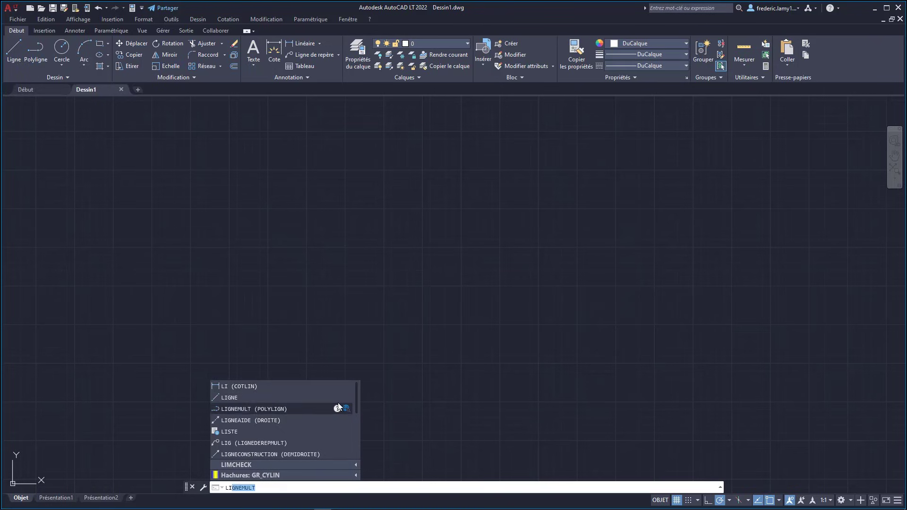
key(Escape)
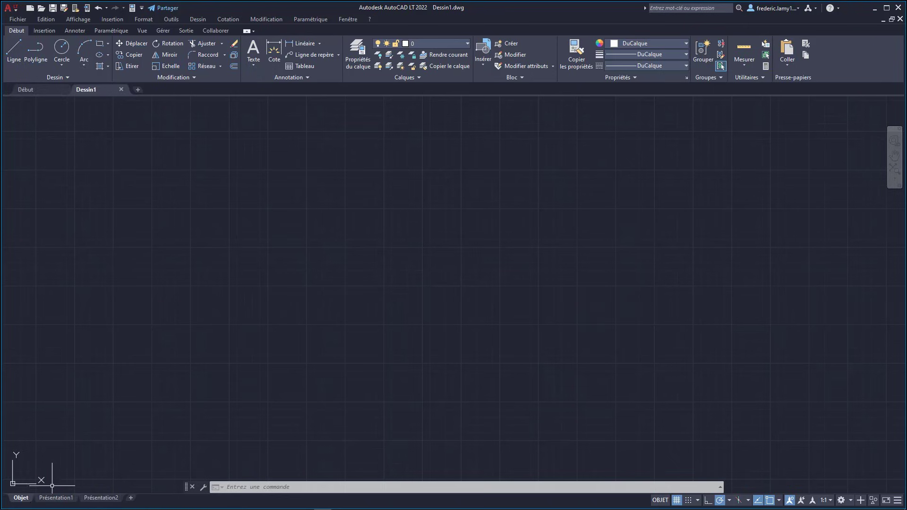
View the Présentation1 paper space layout of the drawing, and return to the Objet space
mouse_move(62, 500)
click(47, 498)
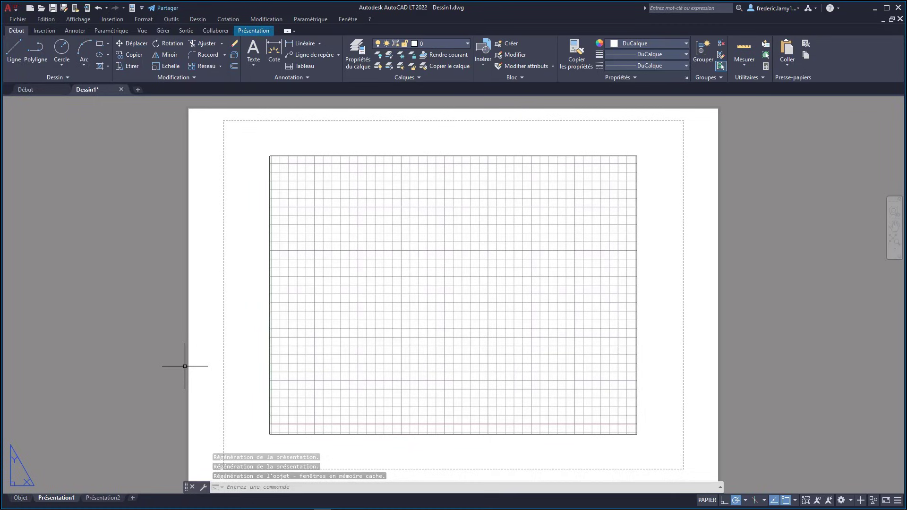
click(21, 498)
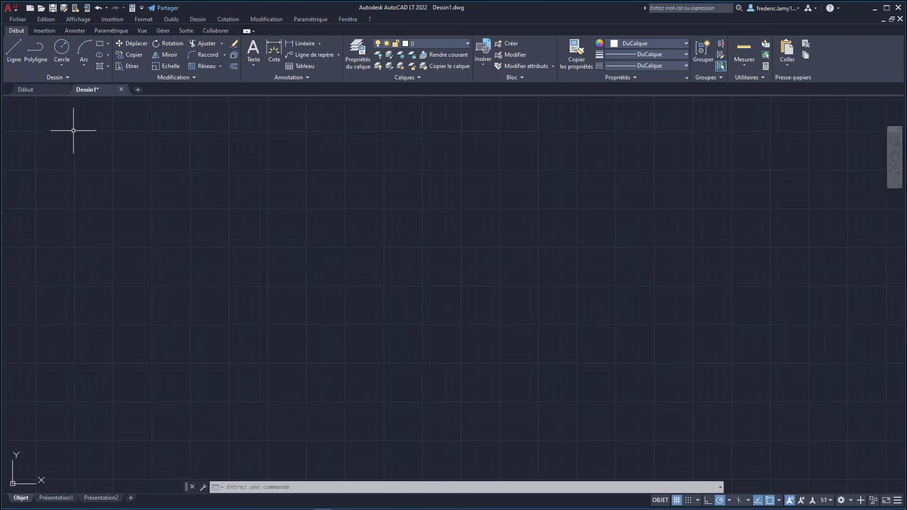
Open the Unités settings from the drawing utilities, and move the dialog nearer the upper left of the drawing area
click(15, 11)
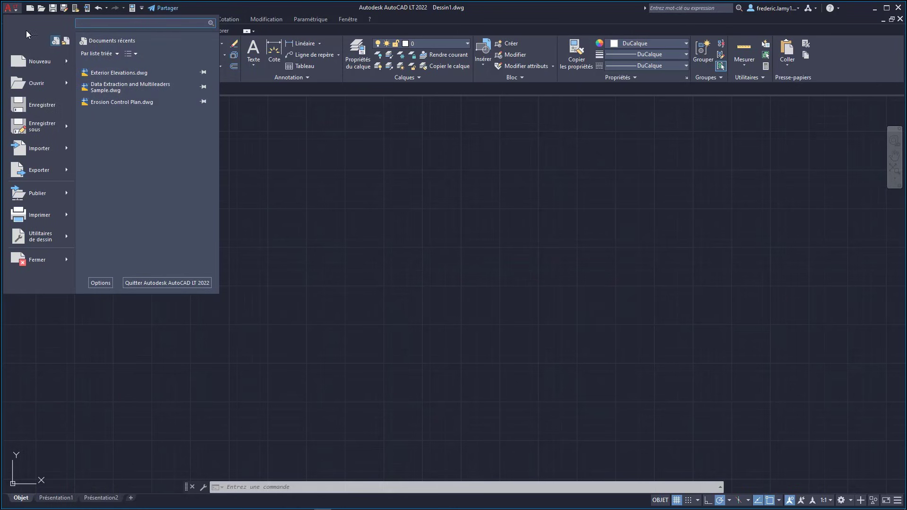
click(240, 144)
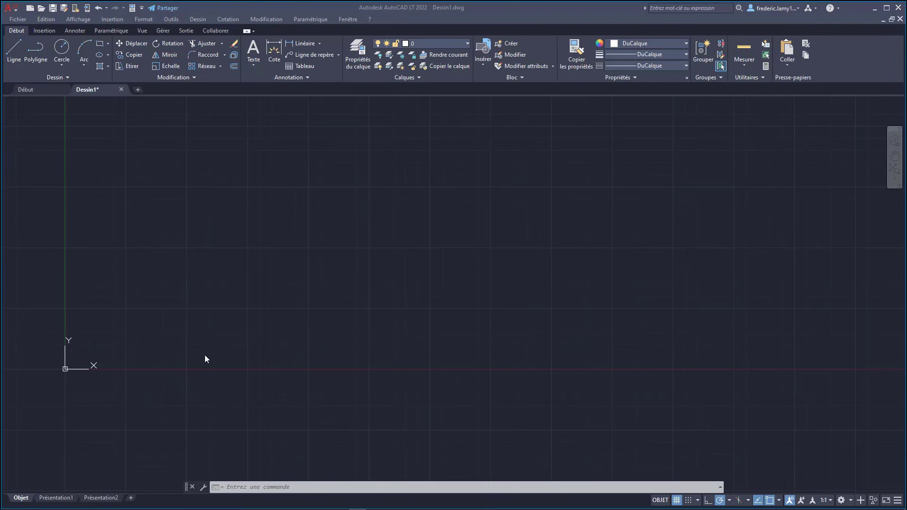
click(15, 11)
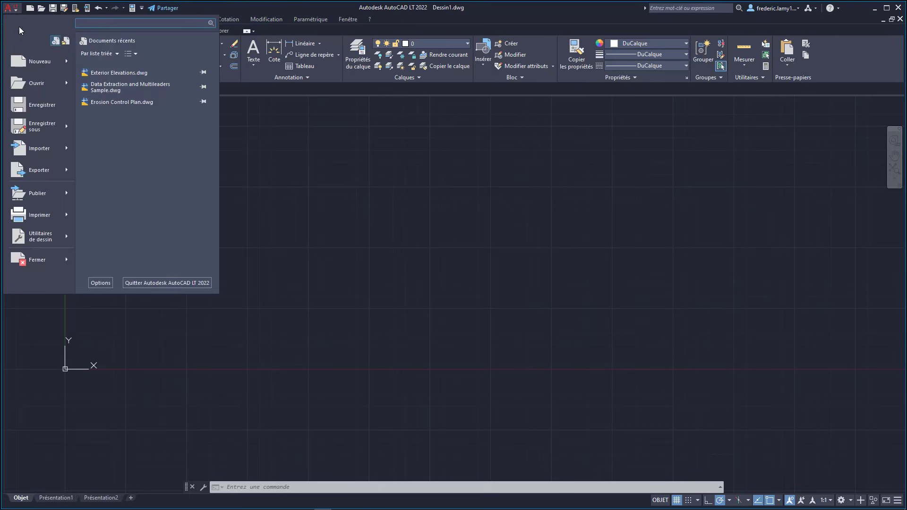
mouse_move(33, 239)
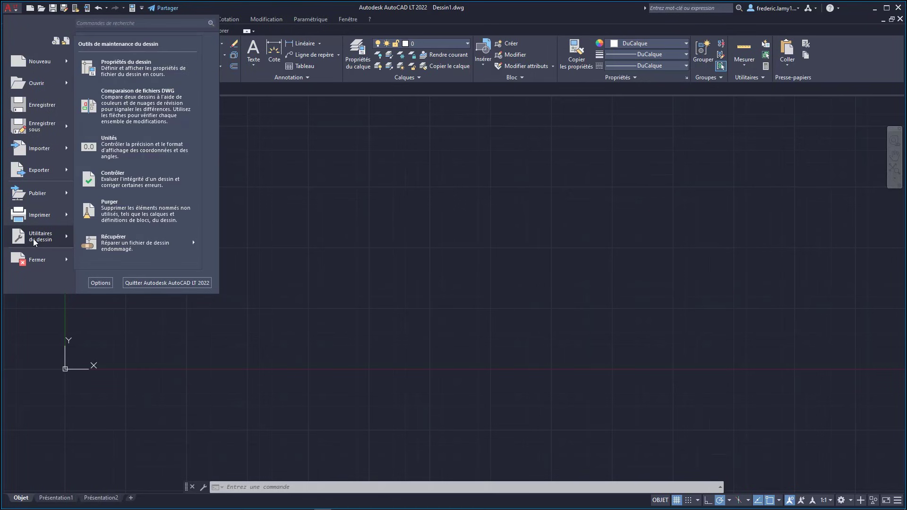
click(130, 154)
drag(419, 165, 277, 139)
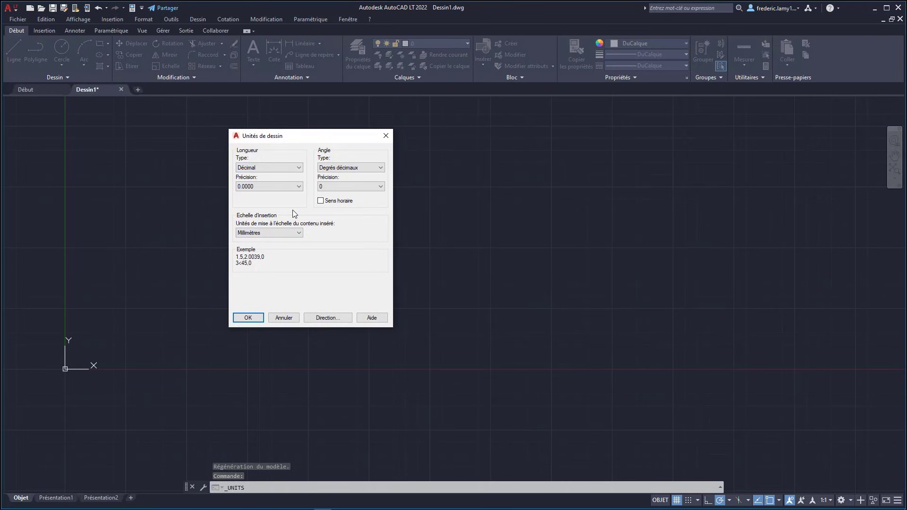
Try the Architecture and Fractionnaire length types in the drawing units, and set the type back to Décimal
click(290, 169)
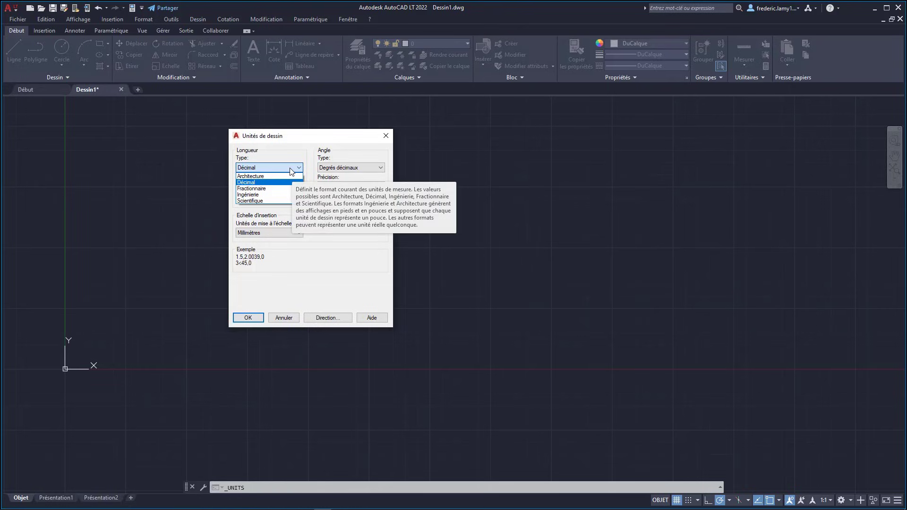
click(272, 175)
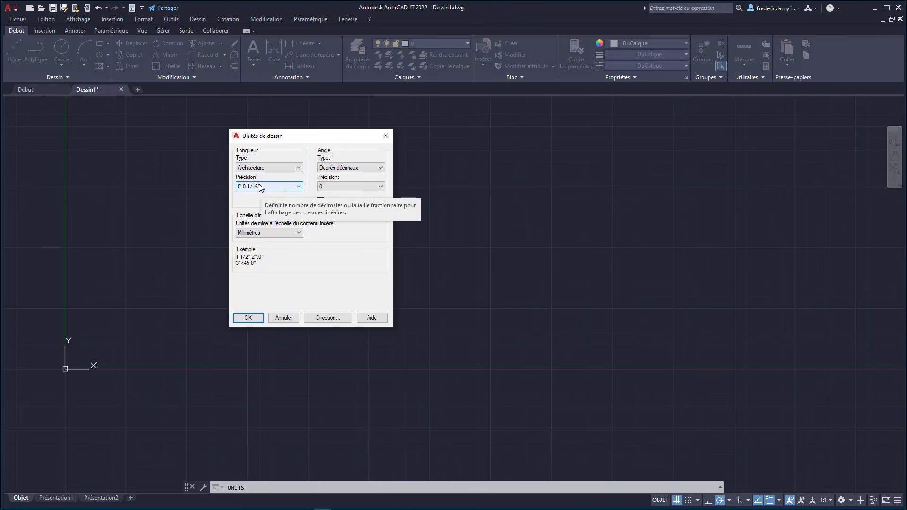
click(261, 168)
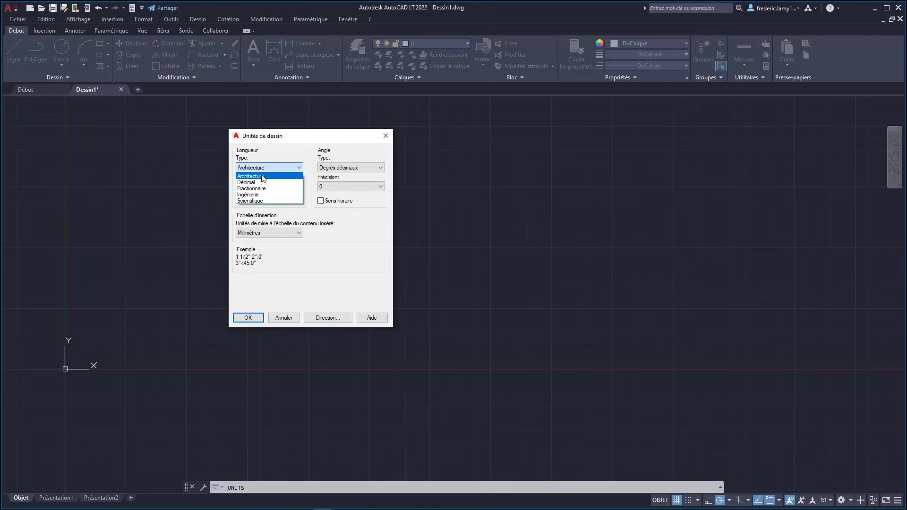
click(259, 189)
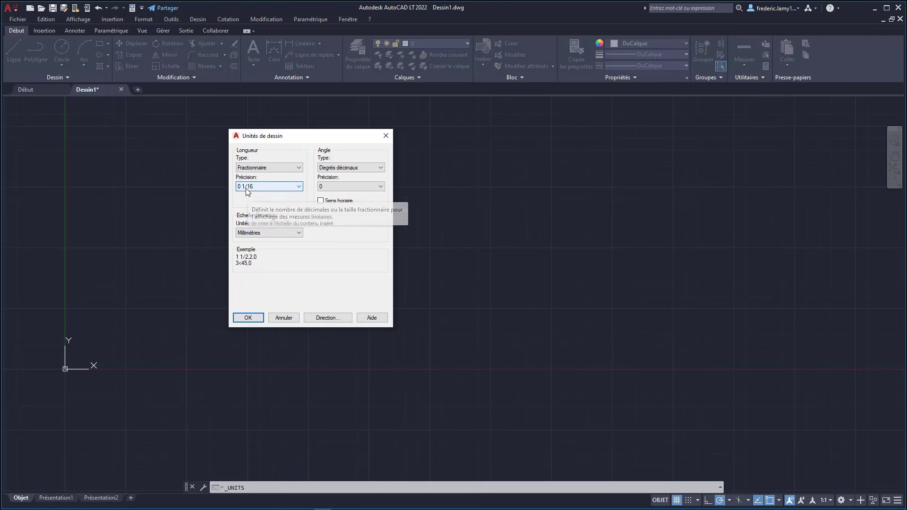
click(273, 169)
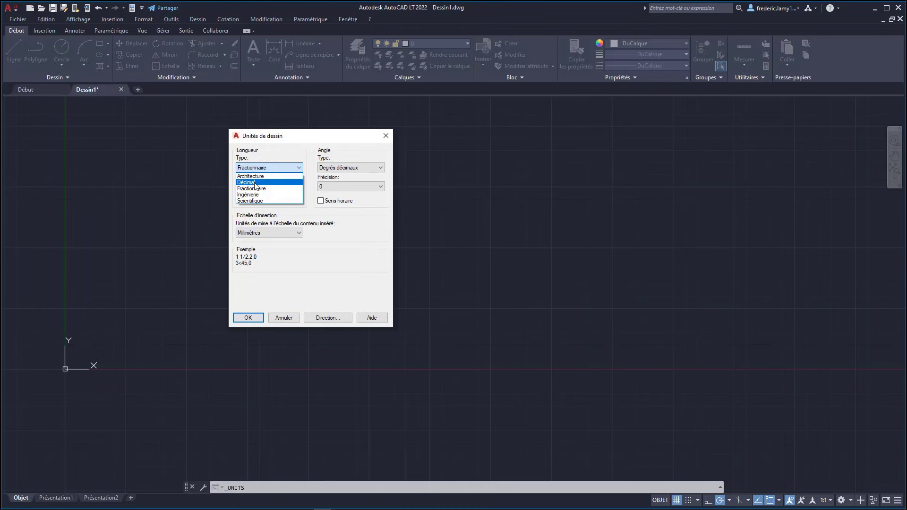
click(255, 183)
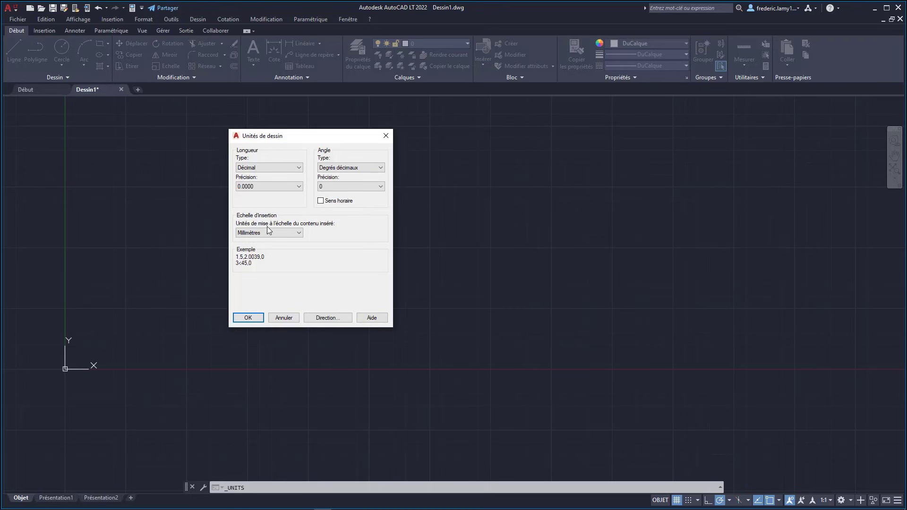
Try Centimètres as the insertion scale unit for inserted content, and set it back to Millimètres
click(299, 234)
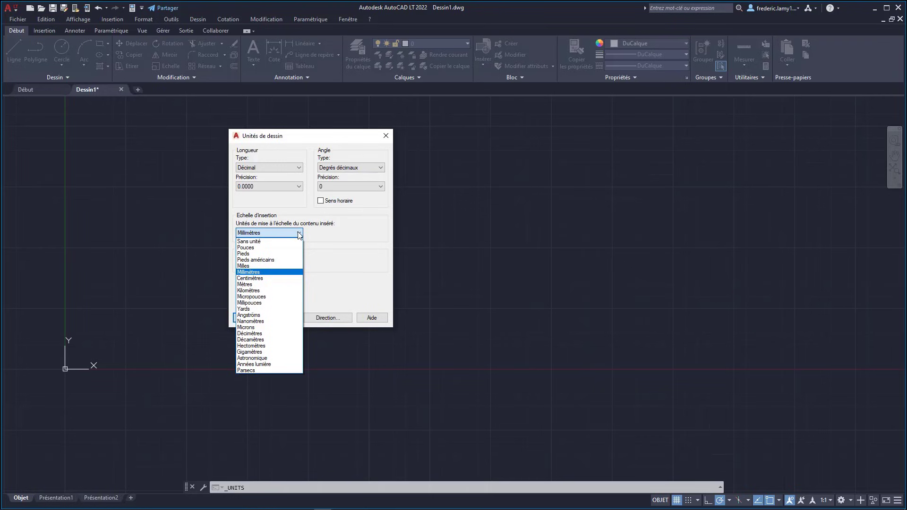
click(254, 278)
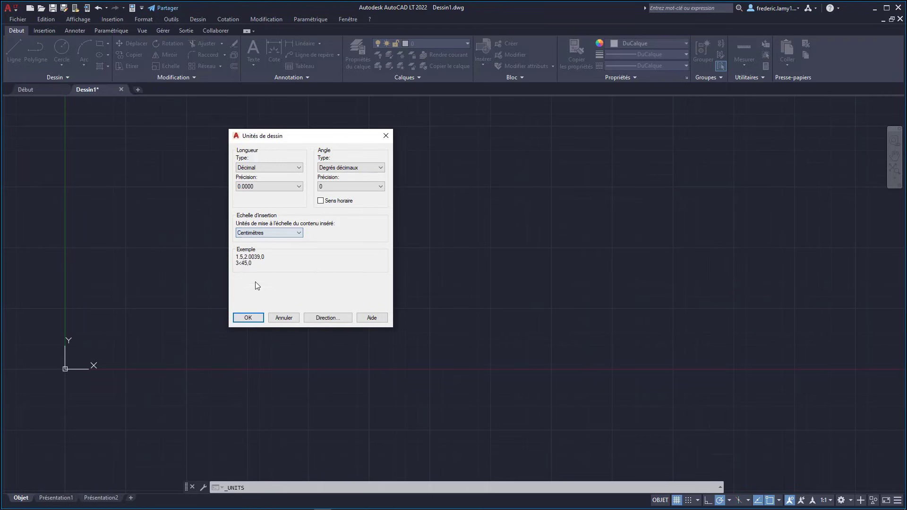
click(283, 233)
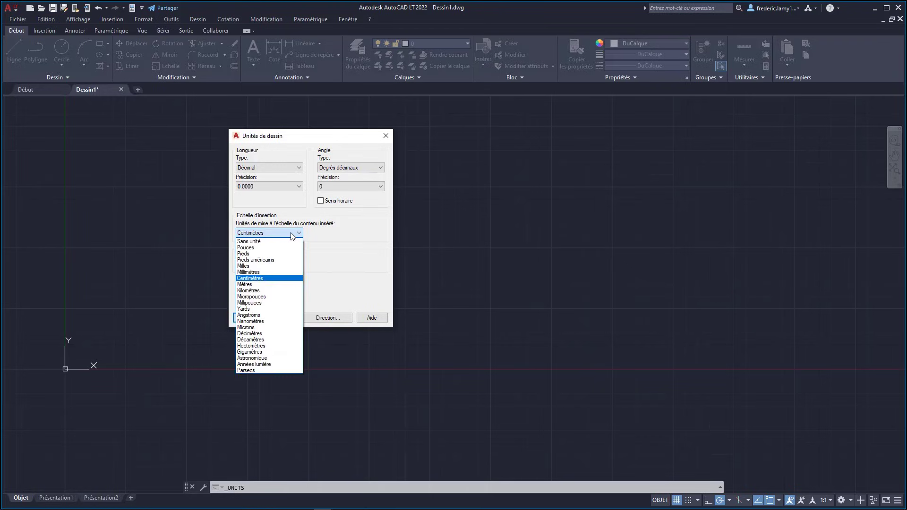
click(253, 272)
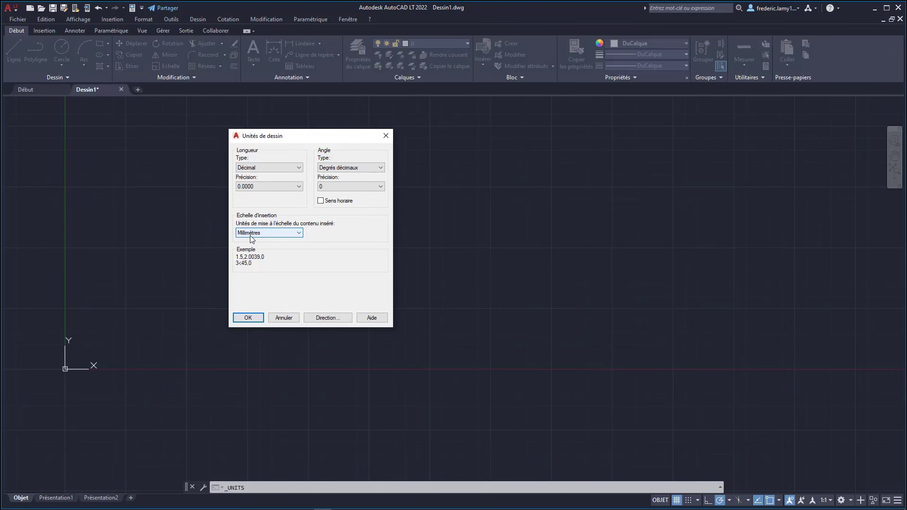
mouse_move(252, 239)
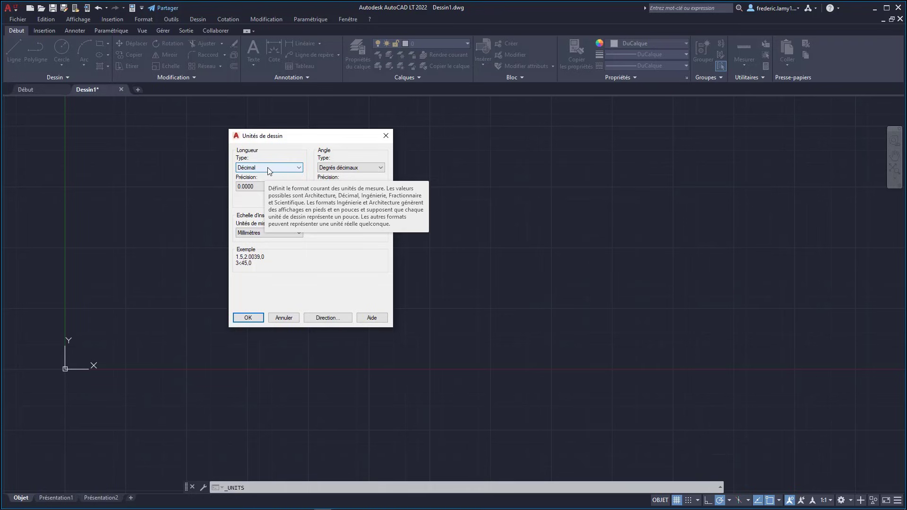
Try the length precisions 0, 0.0 and 0.00 in turn in the drawing units
click(263, 187)
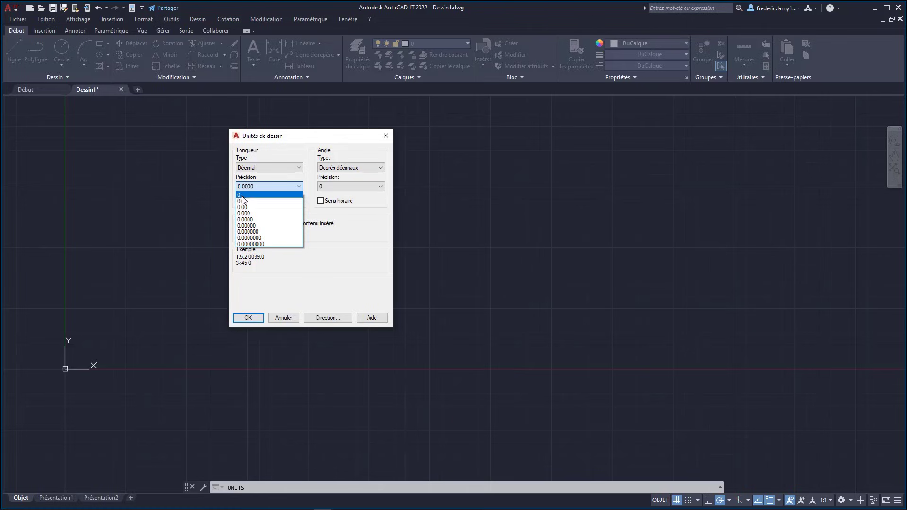
click(241, 196)
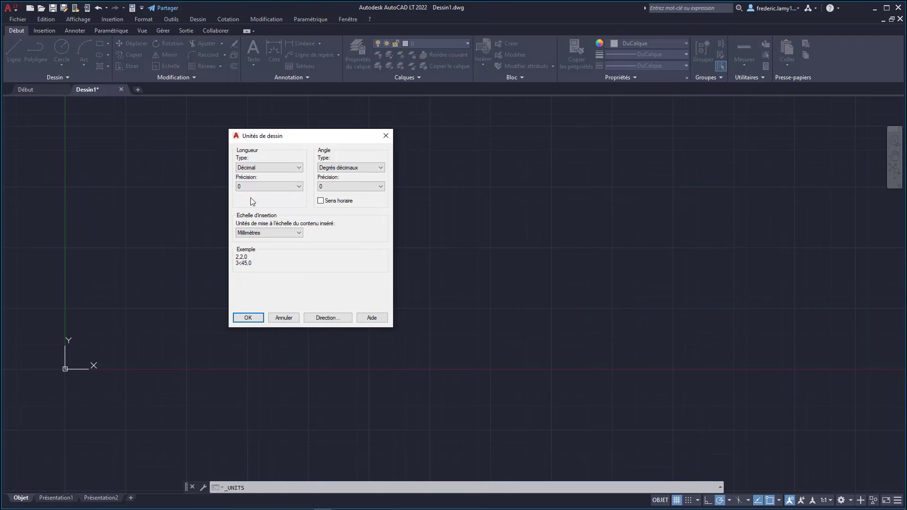
click(300, 187)
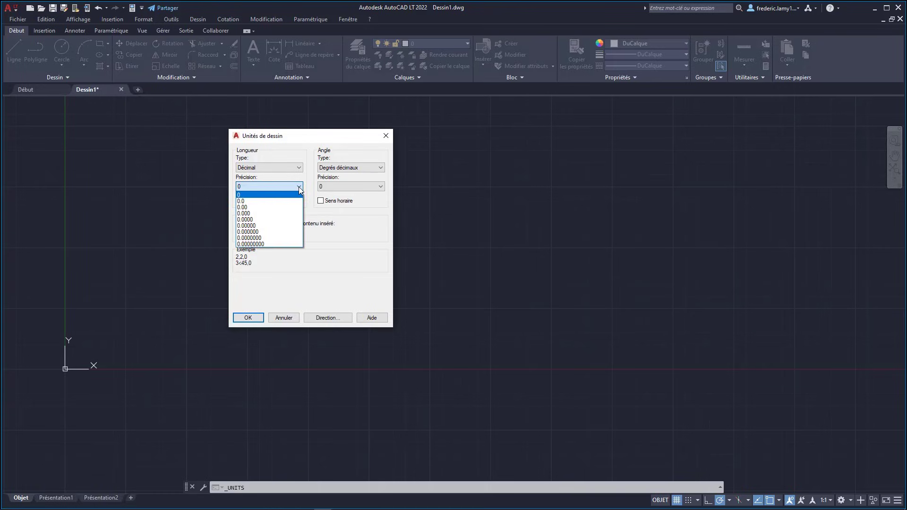
click(240, 202)
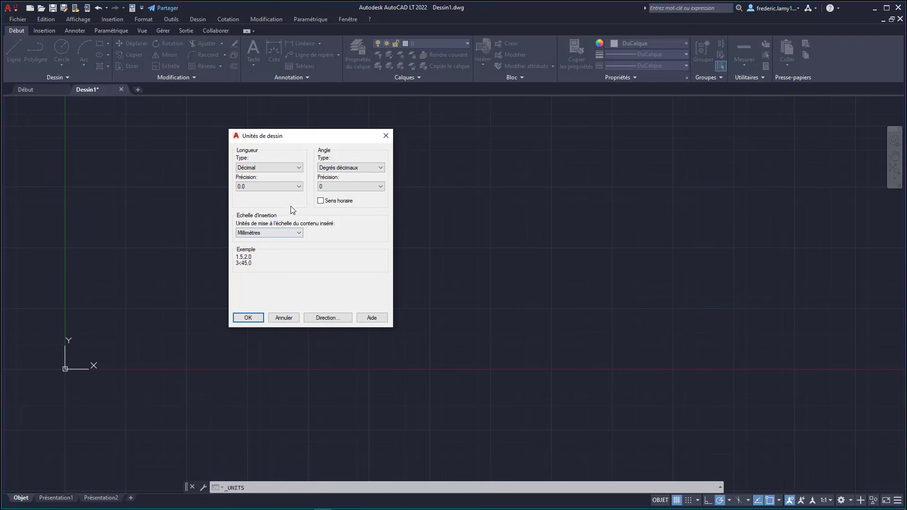
click(298, 187)
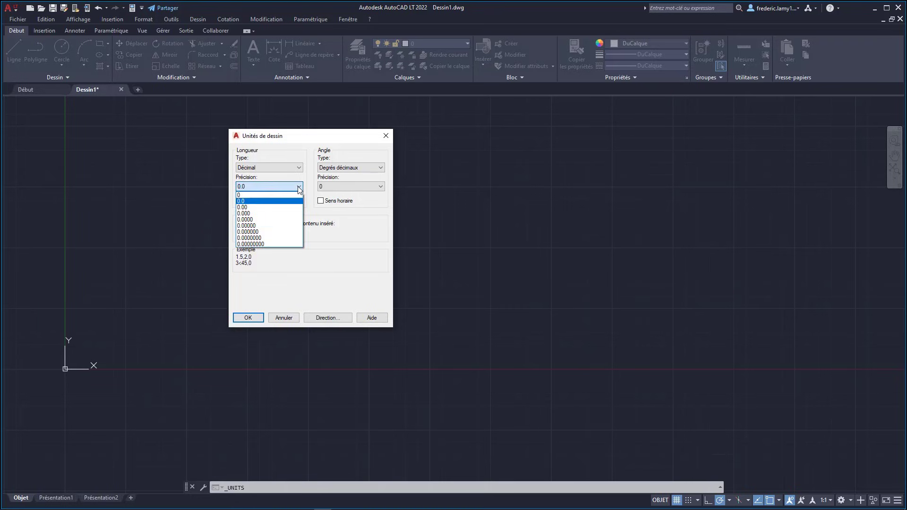
click(248, 207)
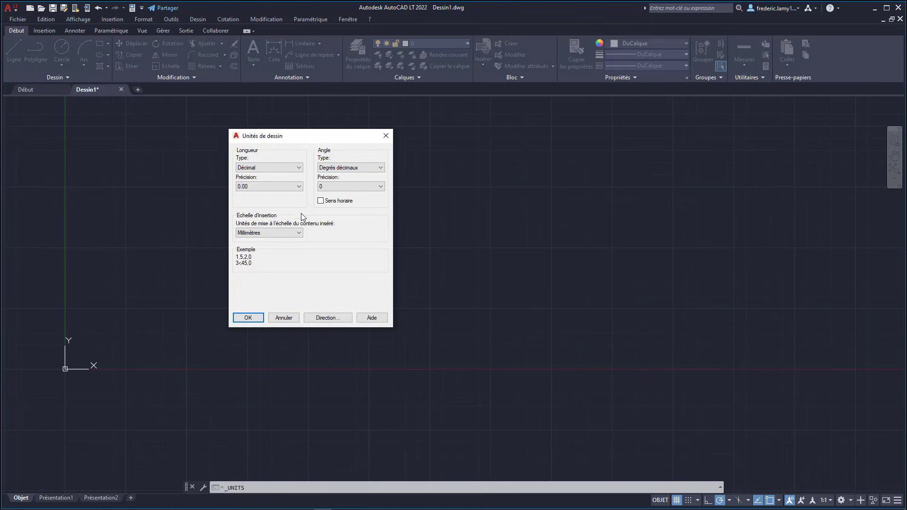
Set the length precision to 0.0 and apply the drawing units
click(296, 188)
click(278, 201)
click(247, 318)
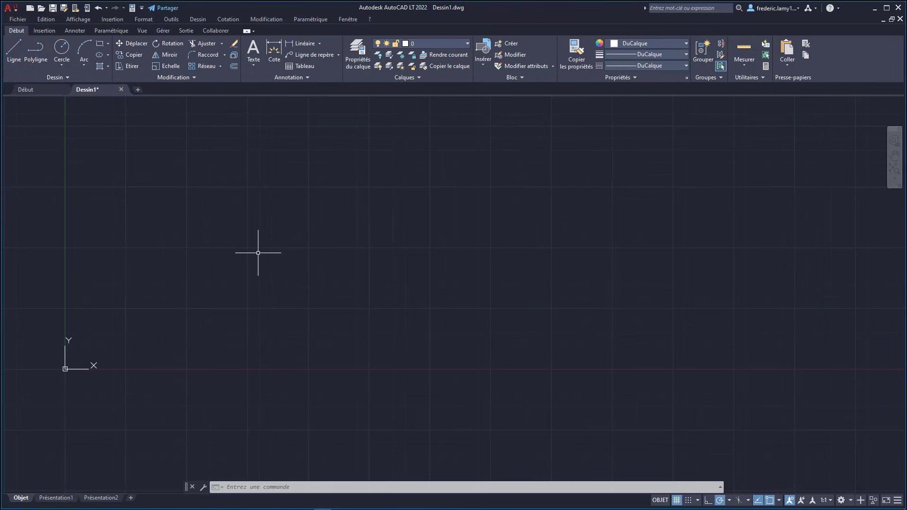
Reopen the Unités settings from the drawing utilities to check the length precision, and close them
mouse_move(93, 91)
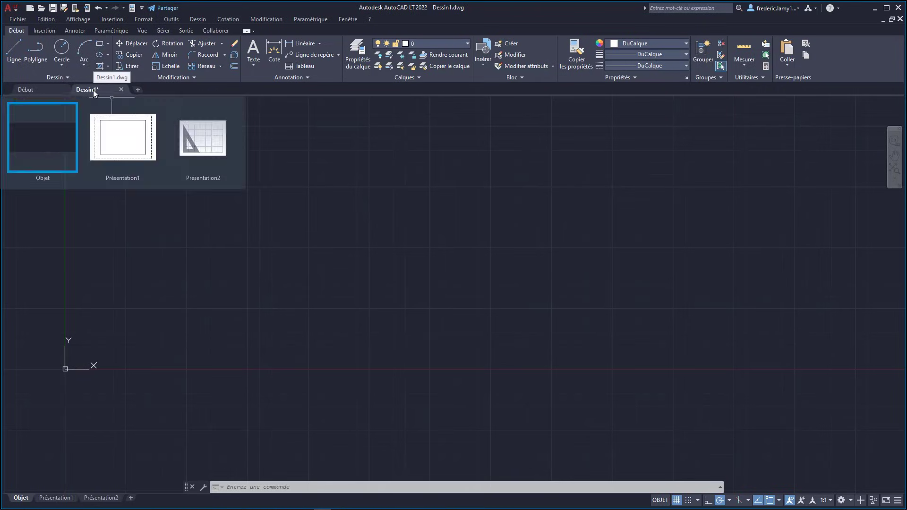
click(11, 7)
mouse_move(50, 236)
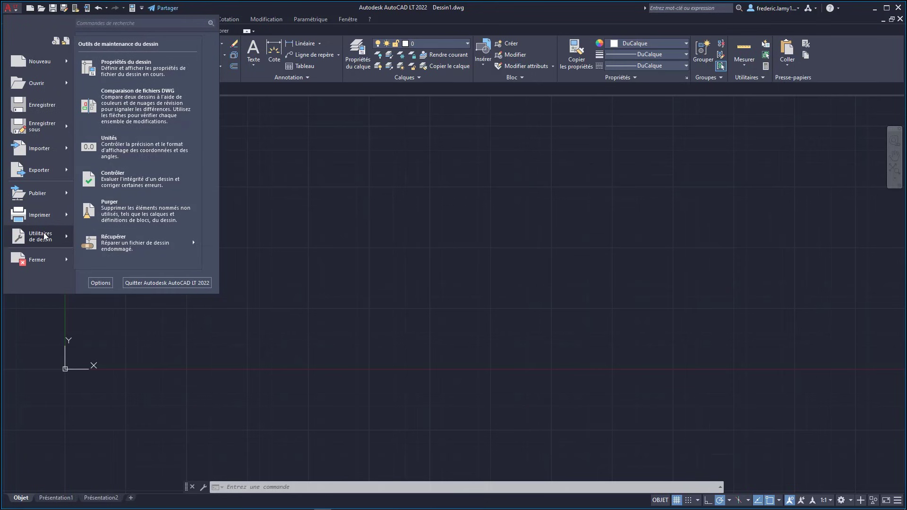
click(125, 160)
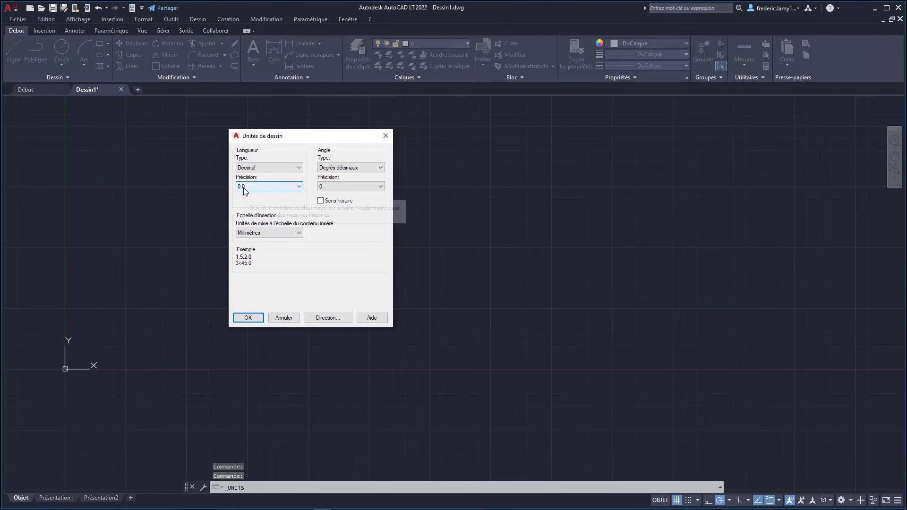
click(255, 319)
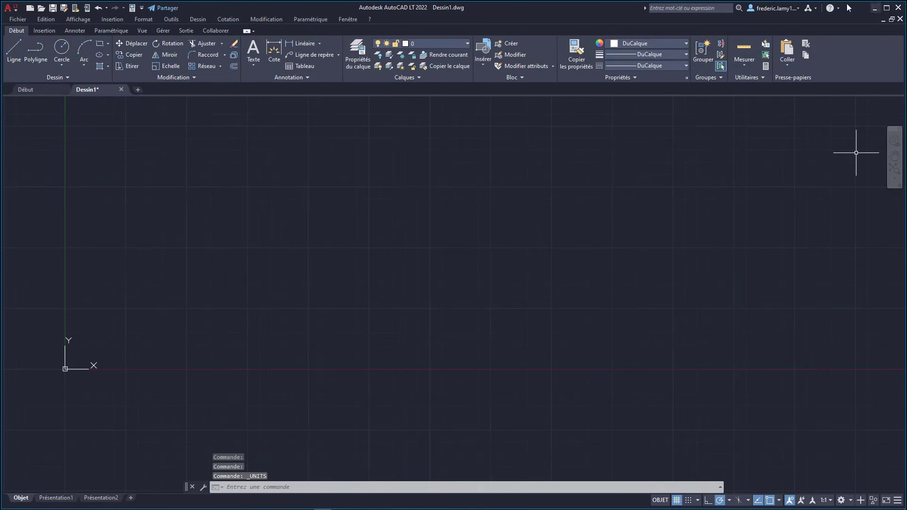
Restart AutoCAD LT 2022 without saving the changes to Dessin1.dwg, and create a new drawing
click(898, 7)
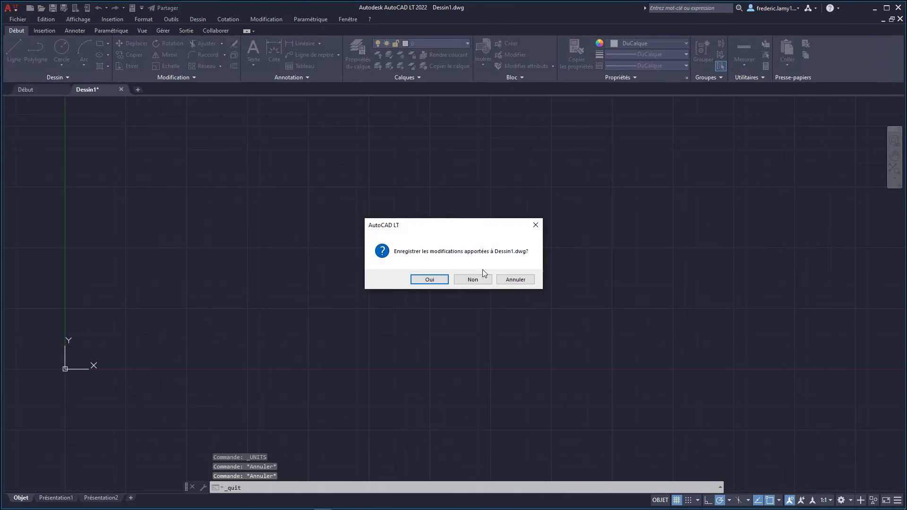
click(472, 280)
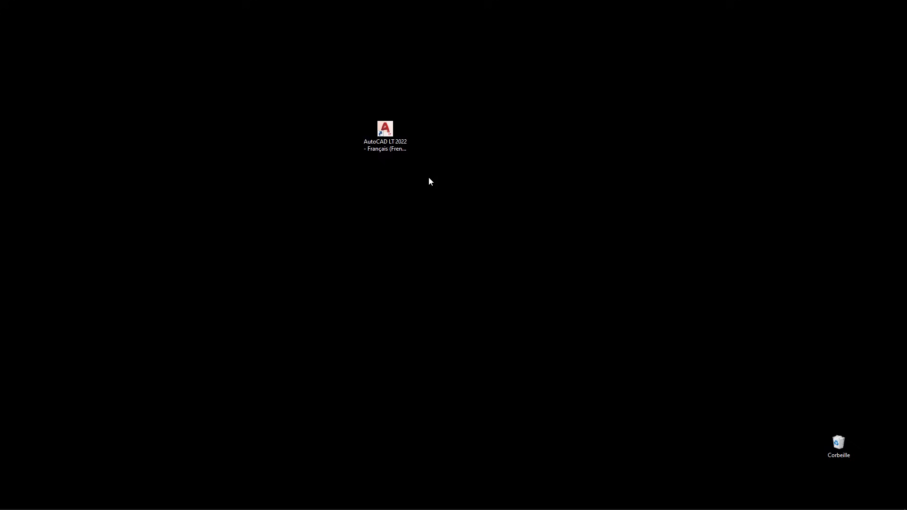
double_click(385, 133)
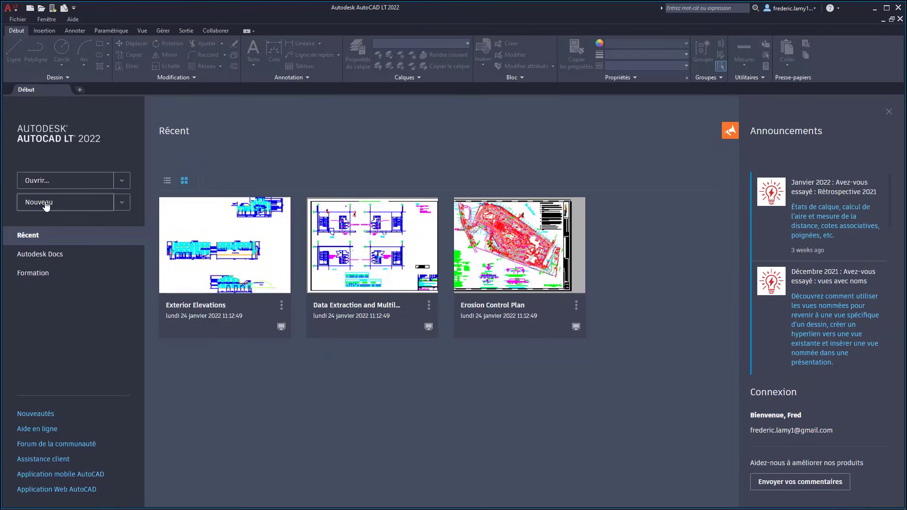
click(46, 203)
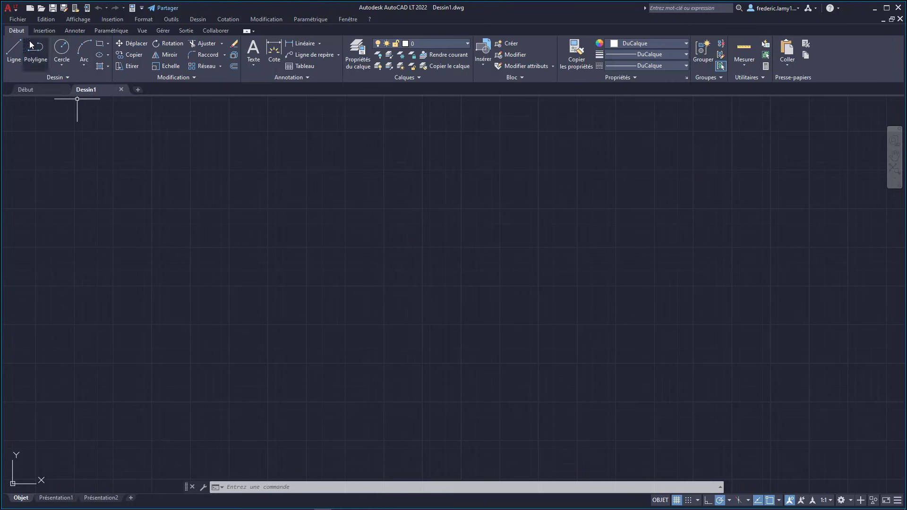
Set the new drawing's length precision to 0.0 in the Unités settings of the drawing utilities
click(15, 9)
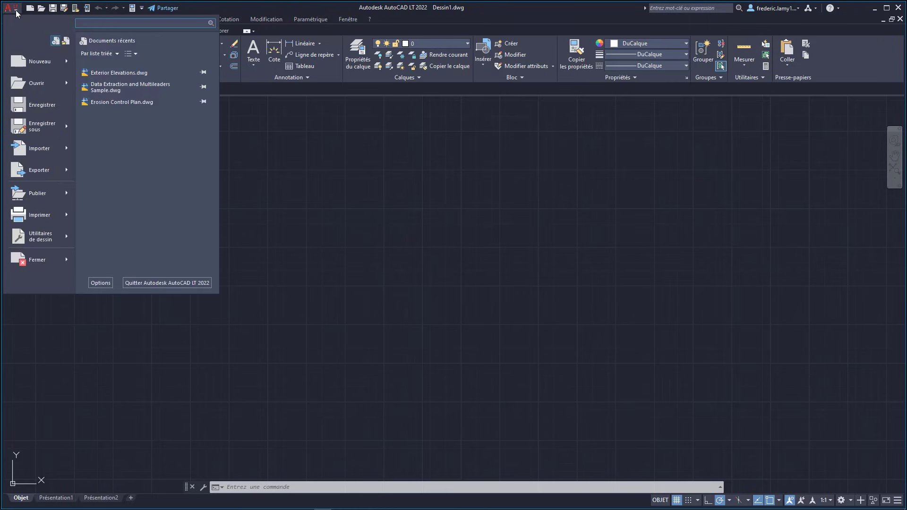
mouse_move(52, 237)
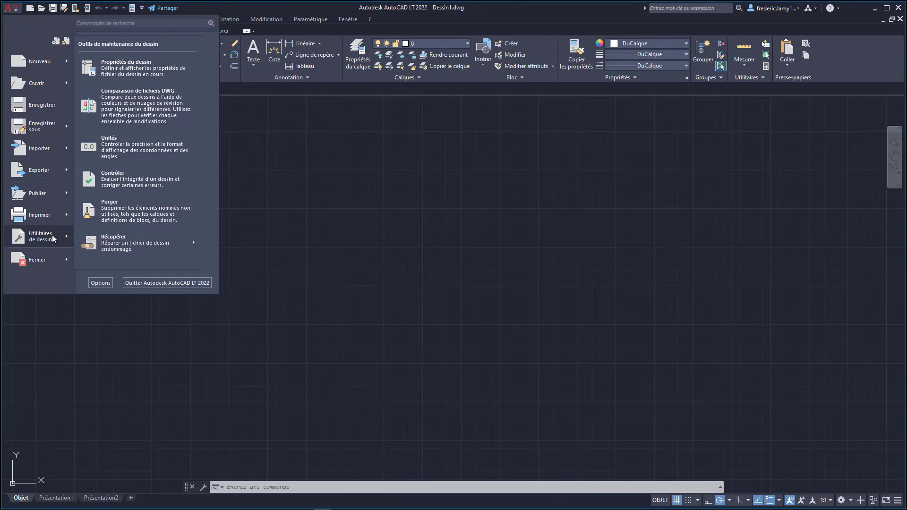
click(123, 152)
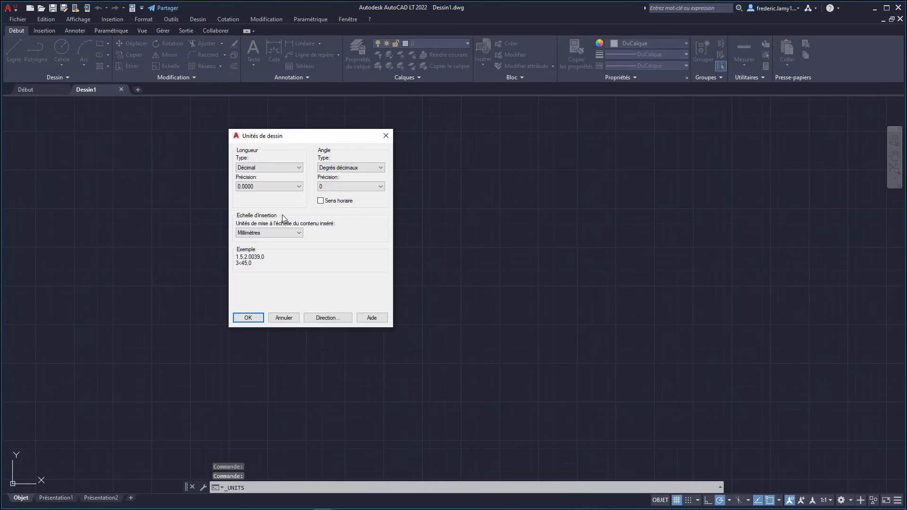
click(258, 187)
click(253, 199)
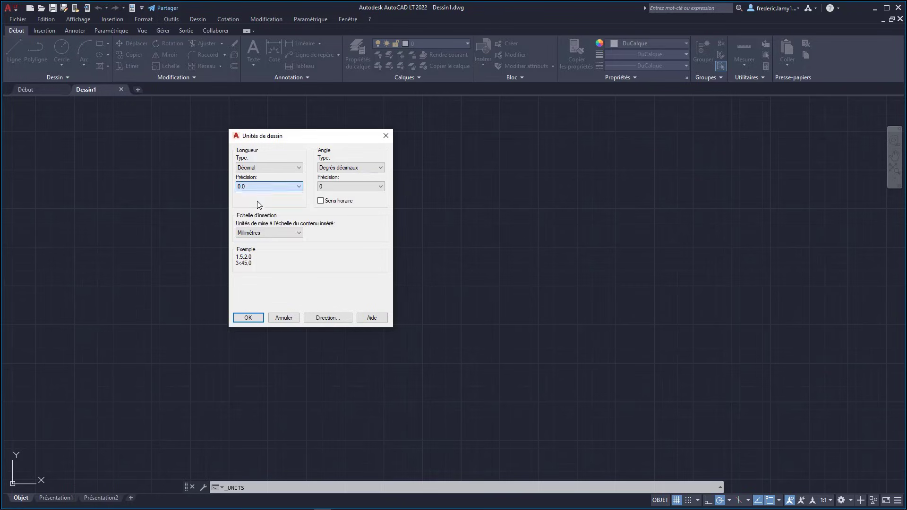
click(248, 318)
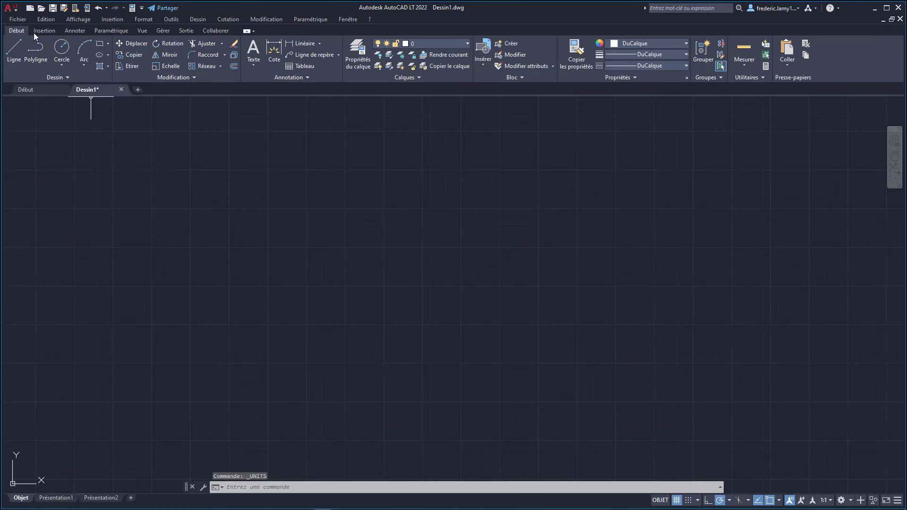
Save the drawing as Dessin1.dwg on the Bureau in AutoCAD LT 2018 format, and close it
click(21, 19)
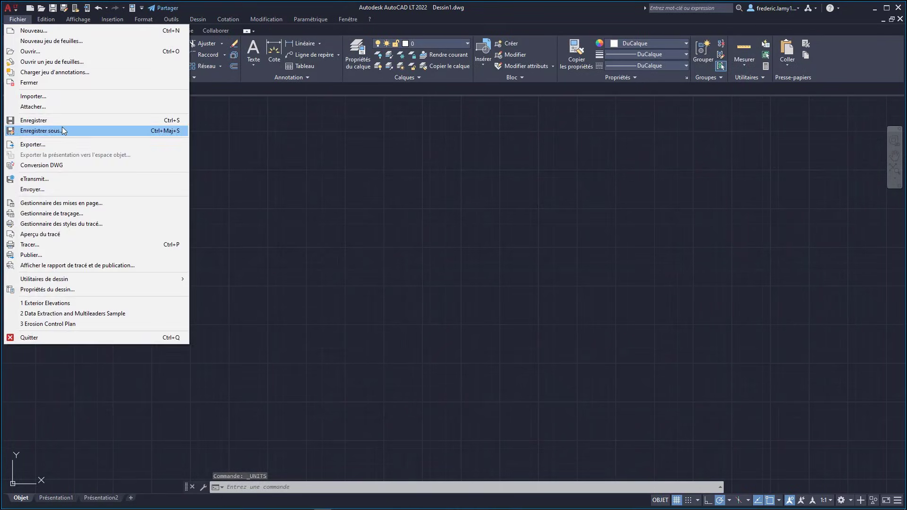
click(63, 129)
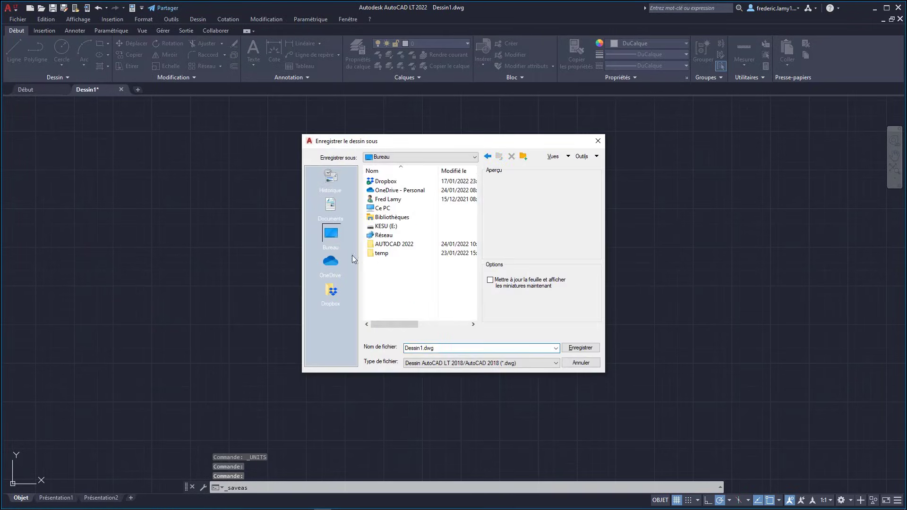
click(585, 349)
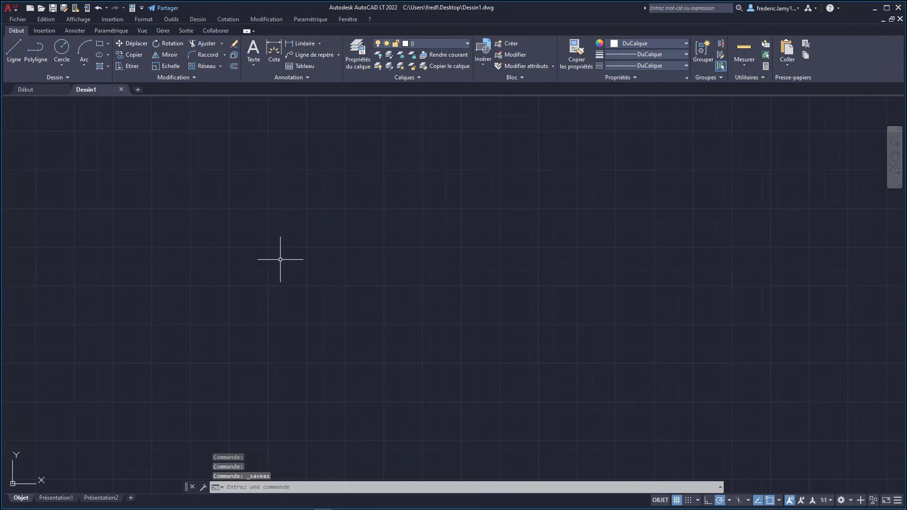
click(120, 89)
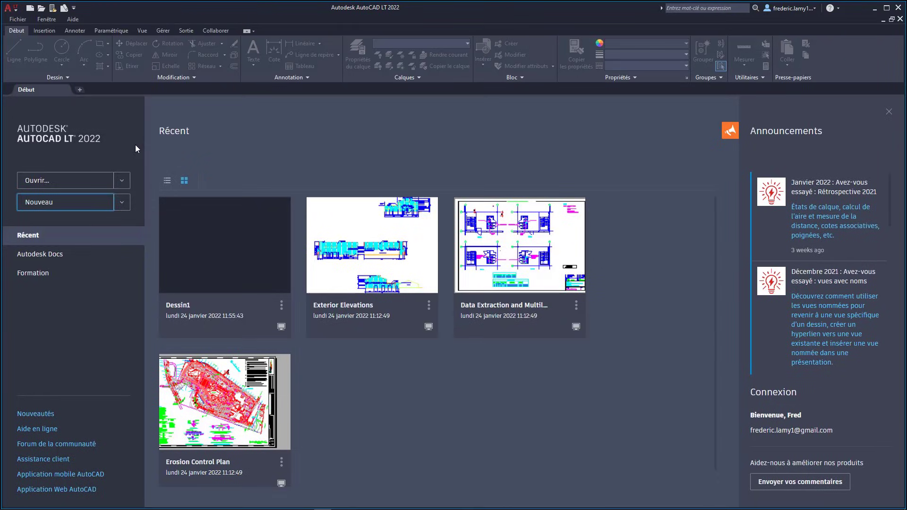
Check the length precision in another new drawing's Unités settings, and close that drawing without saving
click(39, 204)
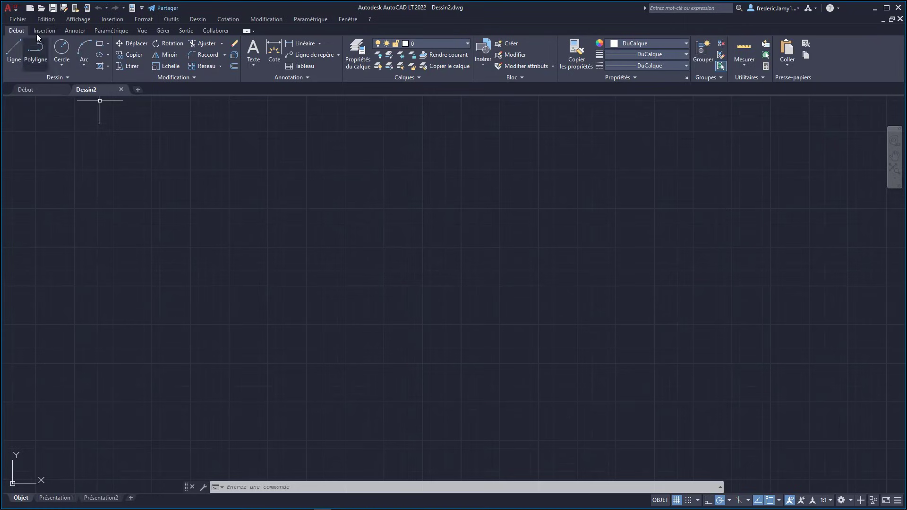
click(11, 8)
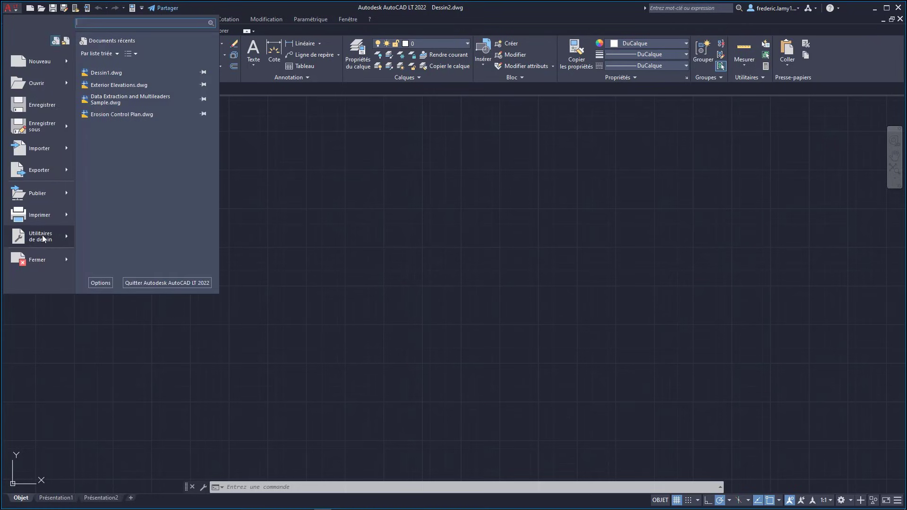
mouse_move(44, 238)
click(113, 148)
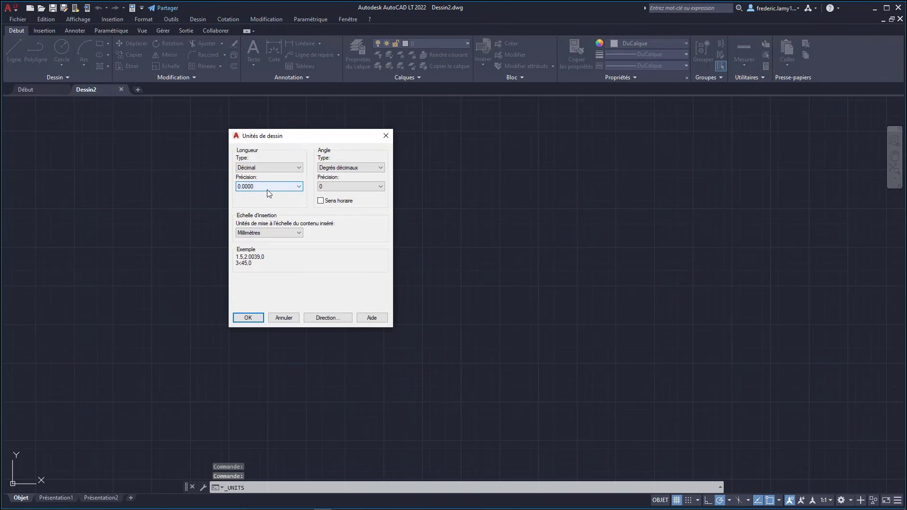
click(386, 136)
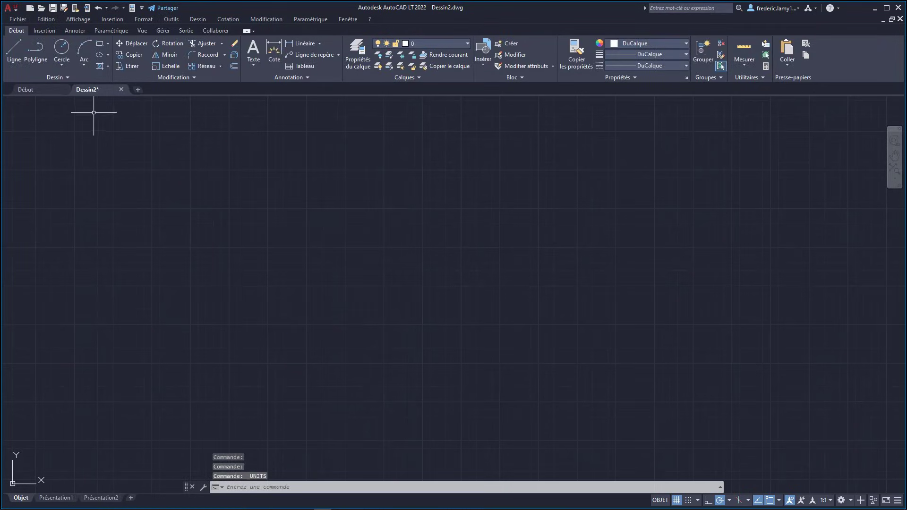
click(120, 89)
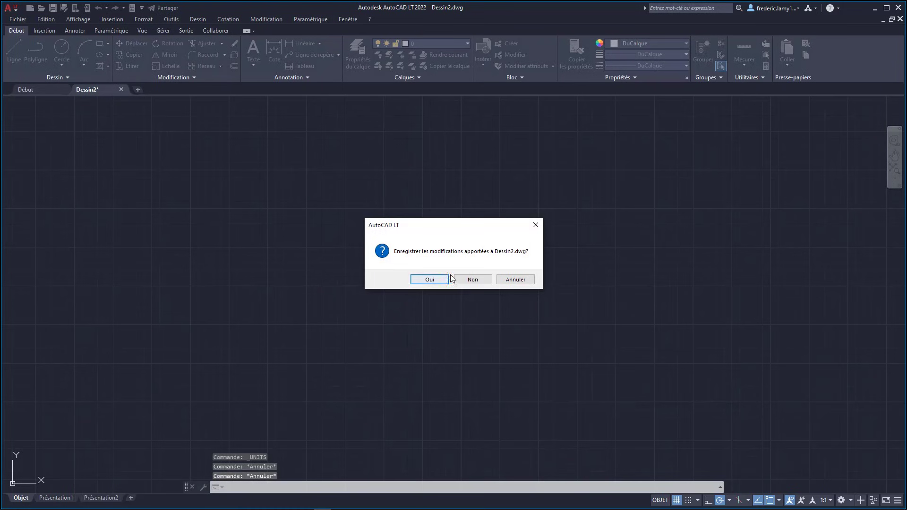
click(472, 279)
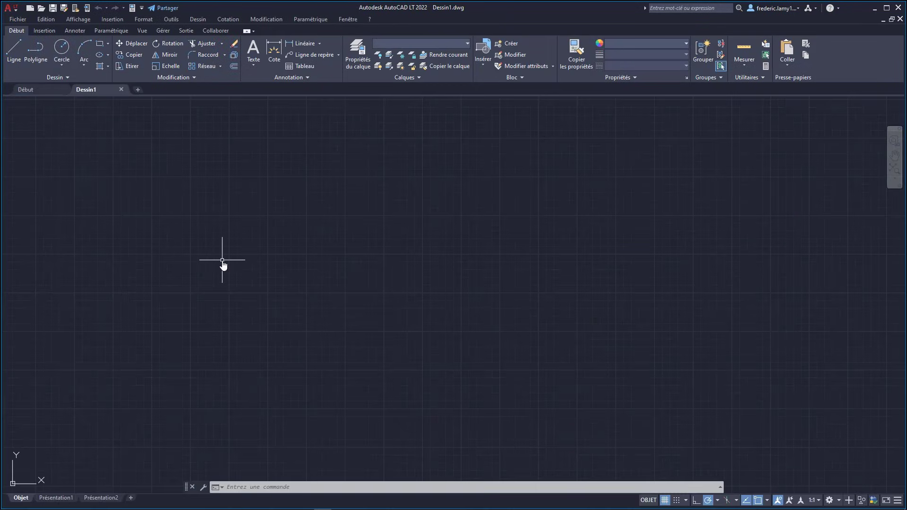
Examine the length precision and insertion units in the drawing units of Dessin1, and close the dialog
click(10, 8)
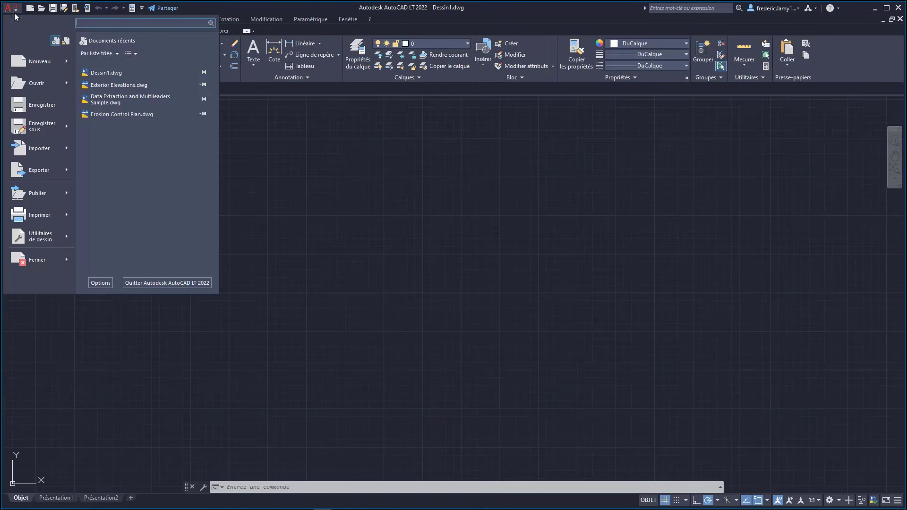
mouse_move(56, 235)
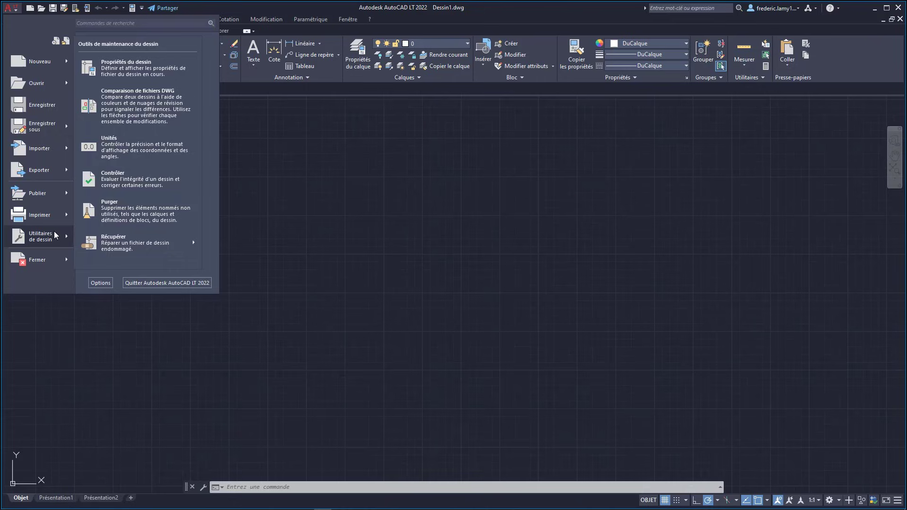
click(115, 155)
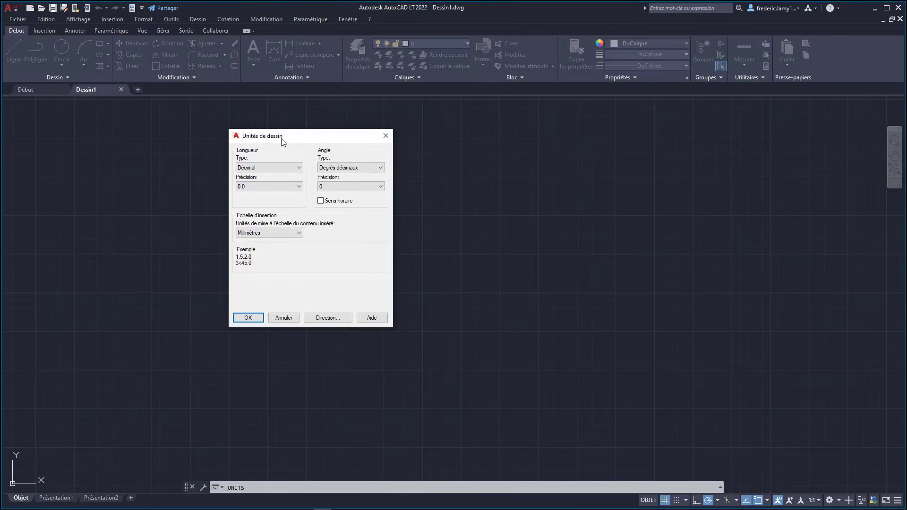
click(385, 136)
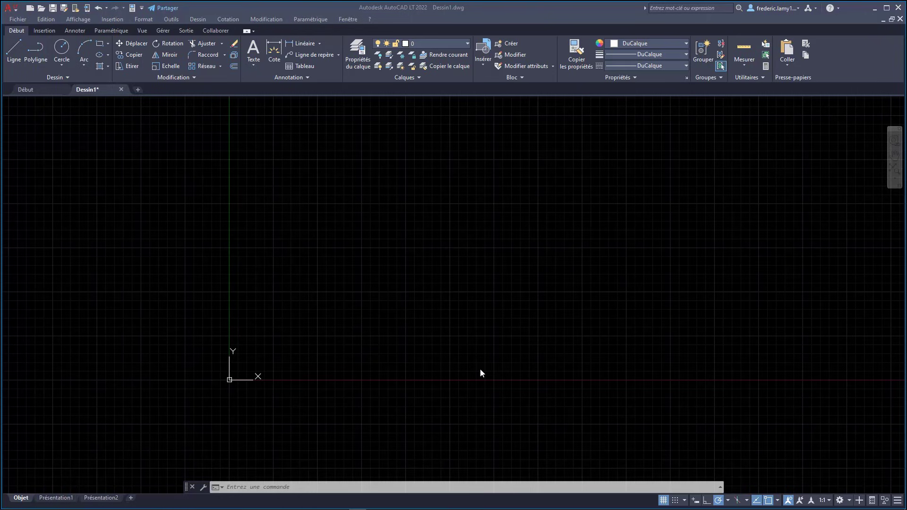
Turn on dynamic input for the drawing
click(696, 501)
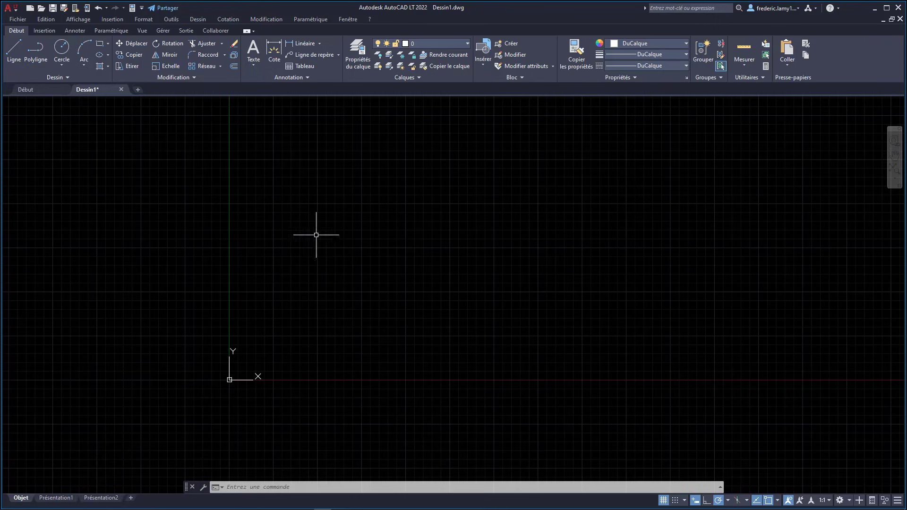
Preview a line segment with dynamic input, cancel it, and turn dynamic input off
click(13, 52)
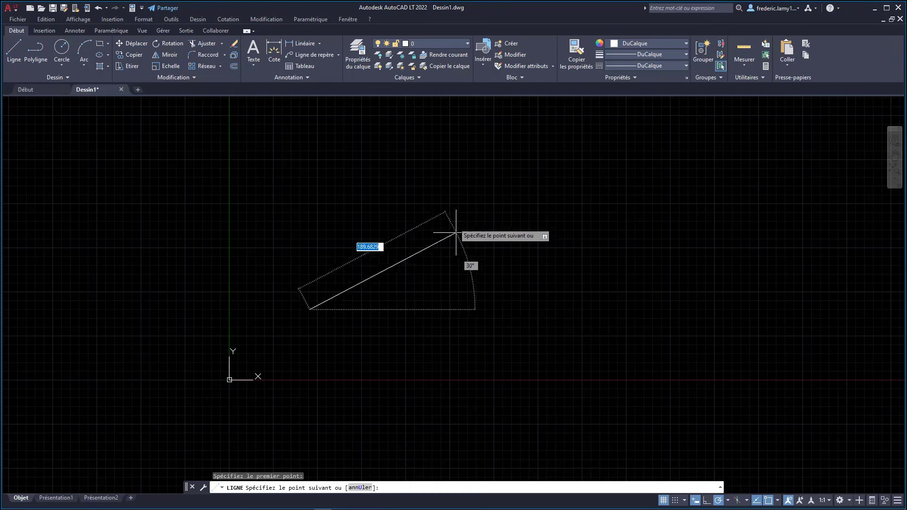
key(Escape)
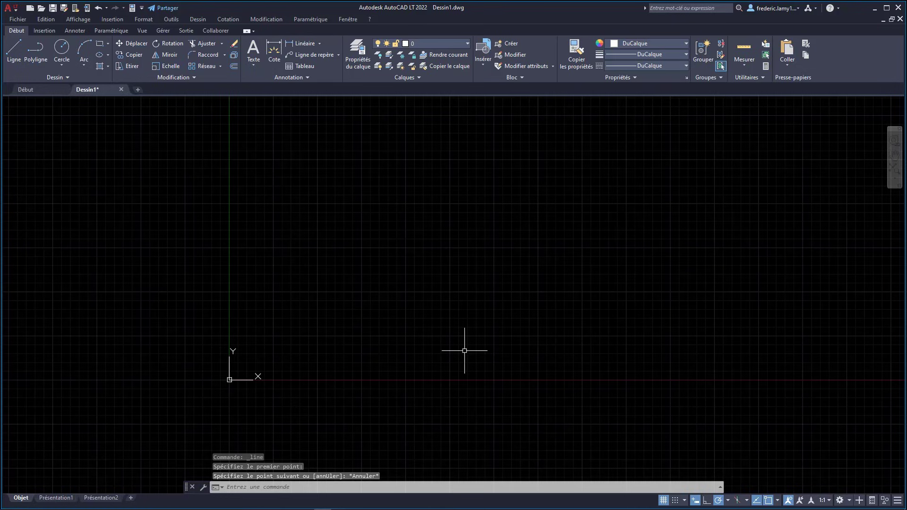
click(695, 502)
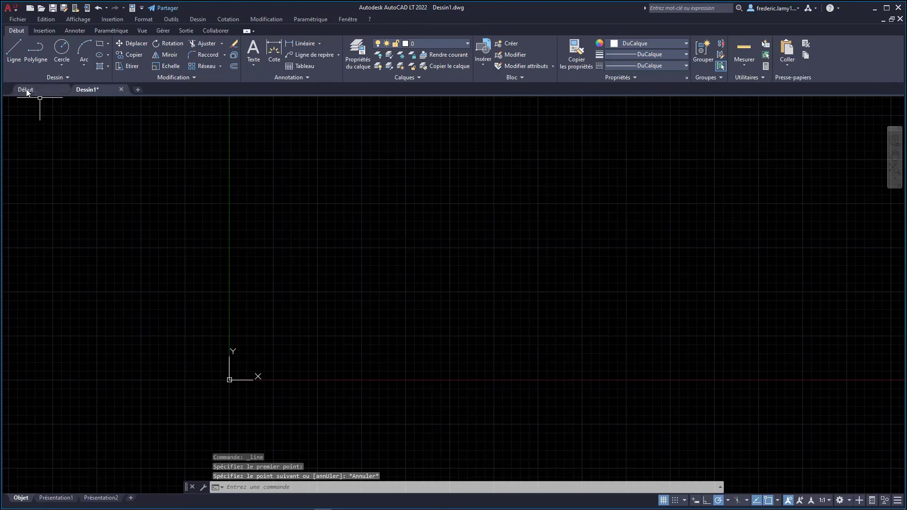
click(14, 50)
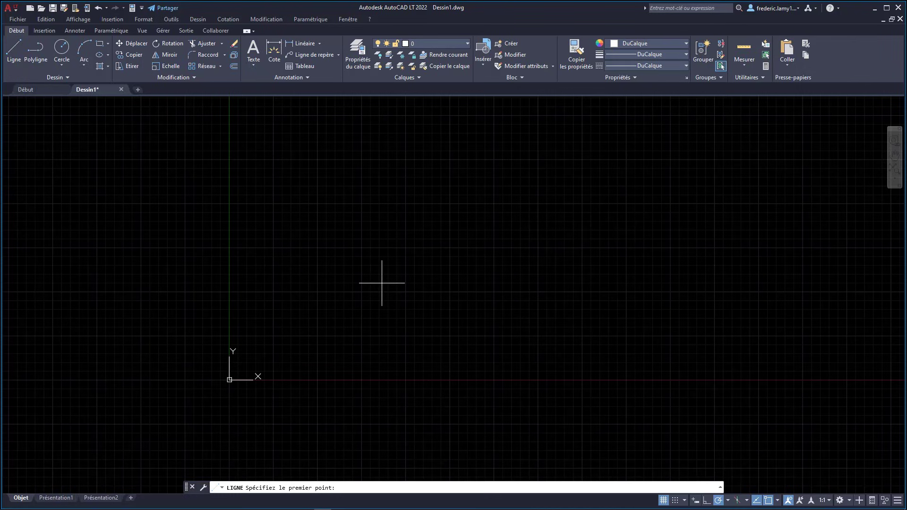
click(346, 283)
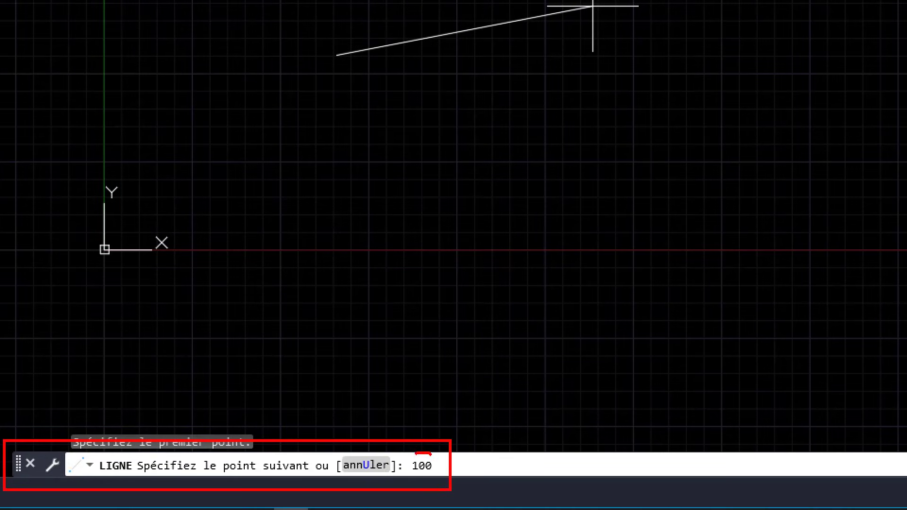
drag(424, 454, 417, 487)
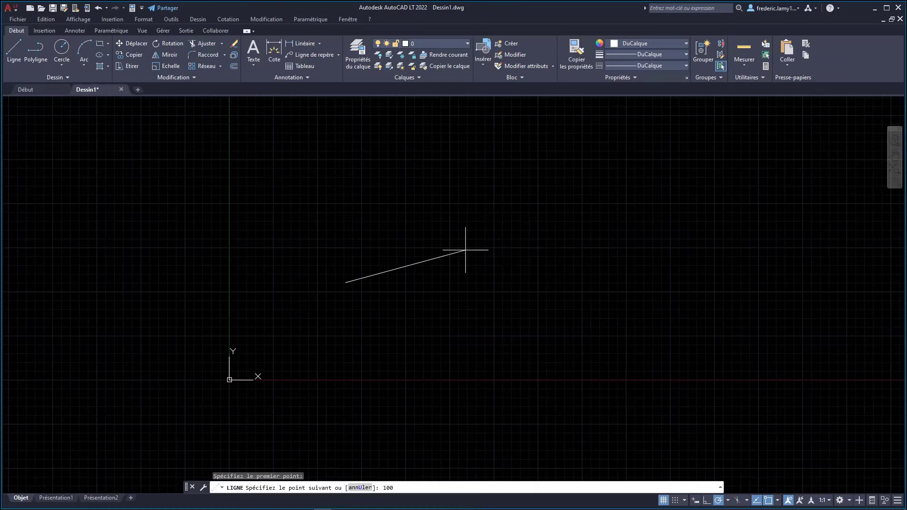
key(Escape)
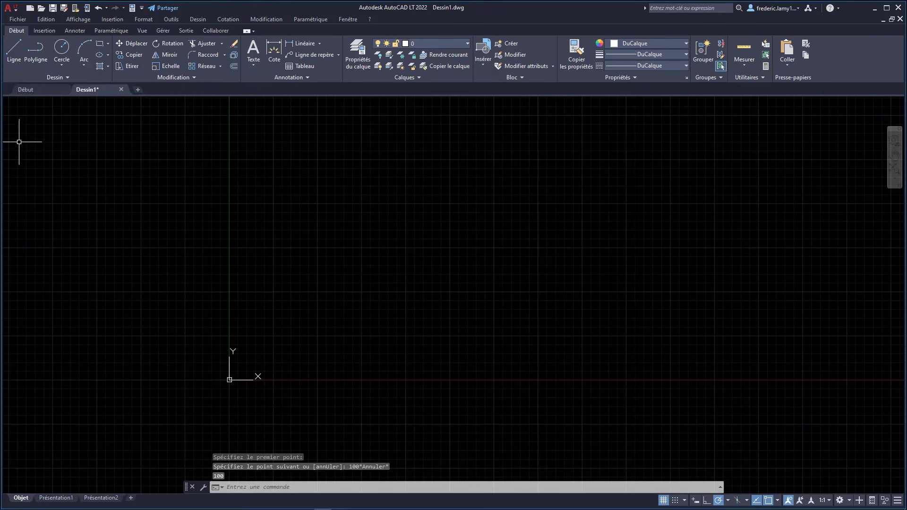
Draw a single slanted line 100 units long above the X axis, with dynamic input off
click(15, 65)
click(343, 294)
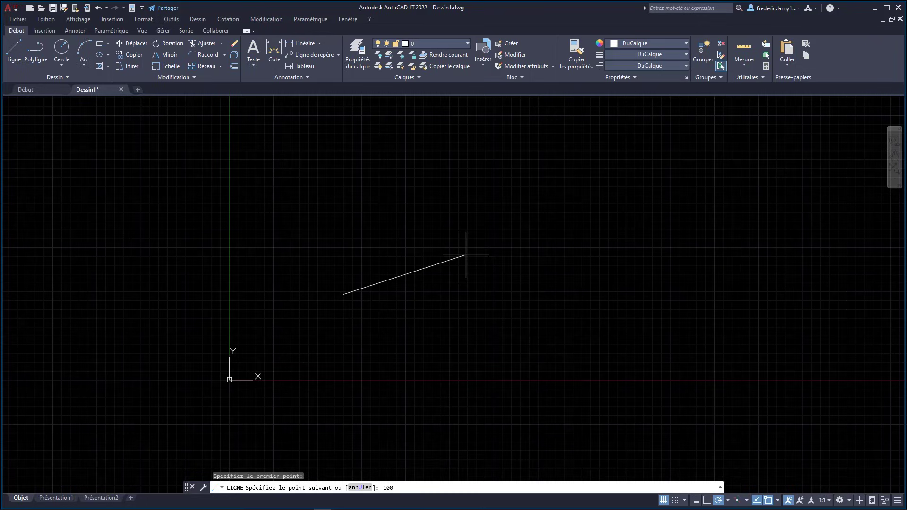
key(Return)
key(Escape)
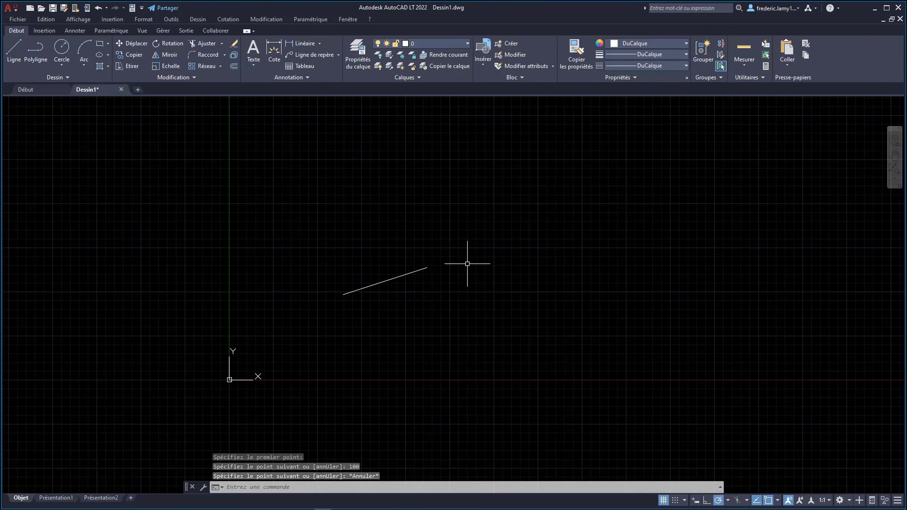
Select the slanted line, turn on Quick Properties to check its length, and clear the selection
scroll(373, 283, up, 2)
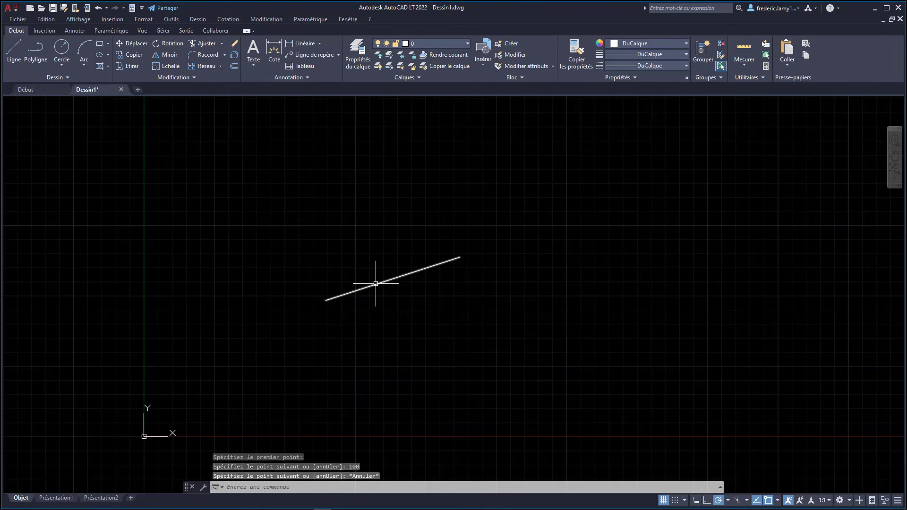
click(383, 282)
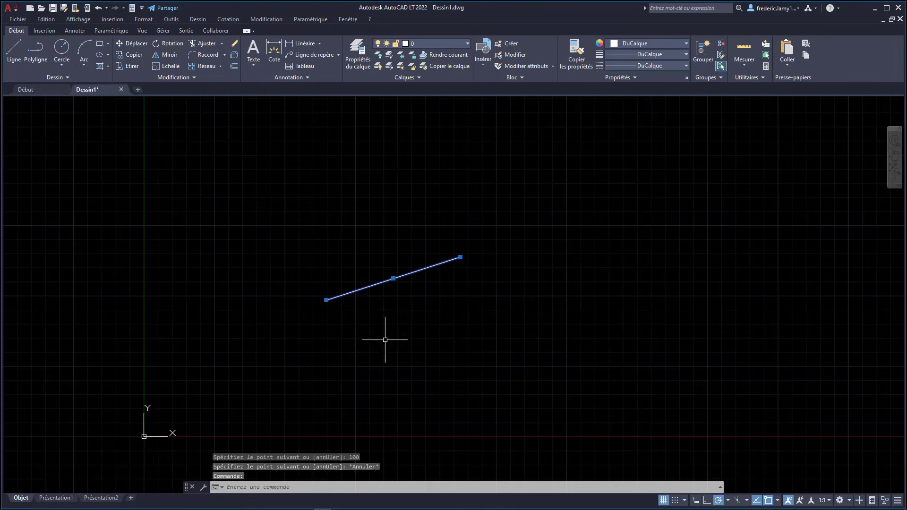
click(872, 500)
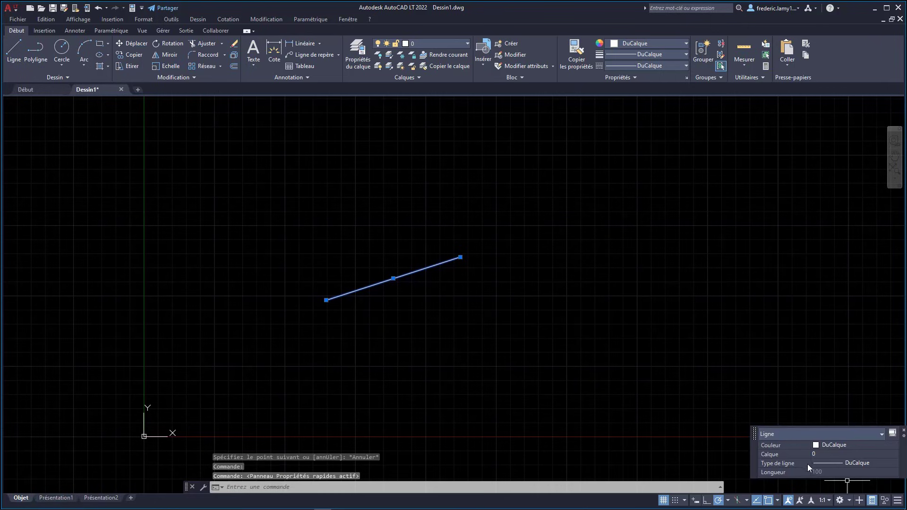
key(Escape)
key(Escape)
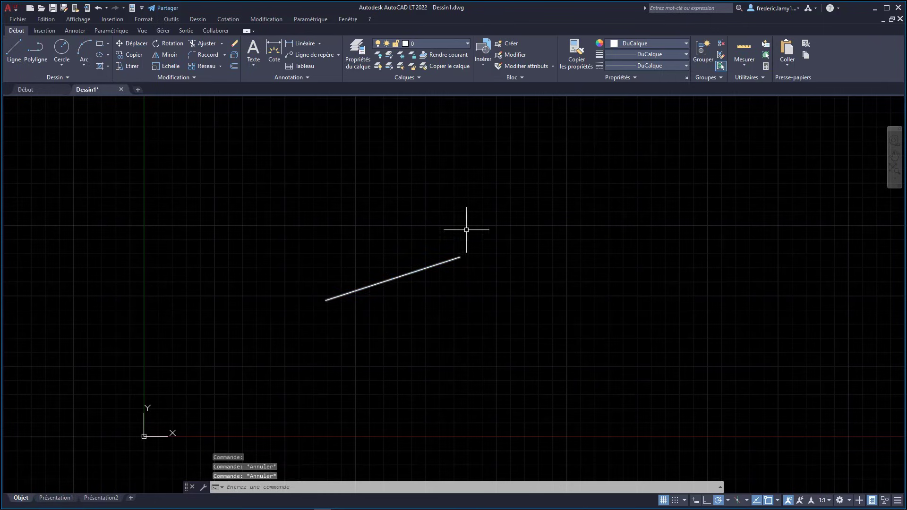
Delete the slanted line from the drawing
click(483, 224)
click(337, 332)
key(Delete)
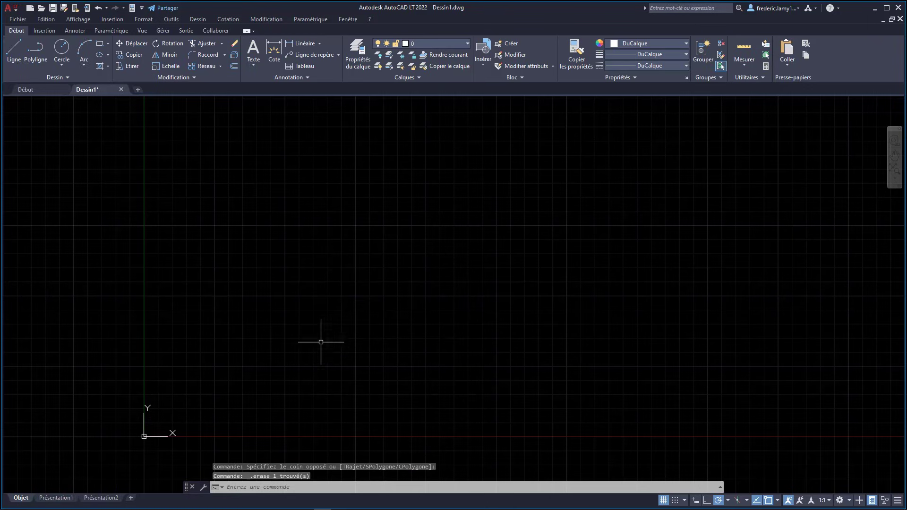
scroll(288, 344, down, 2)
scroll(295, 361, up, 2)
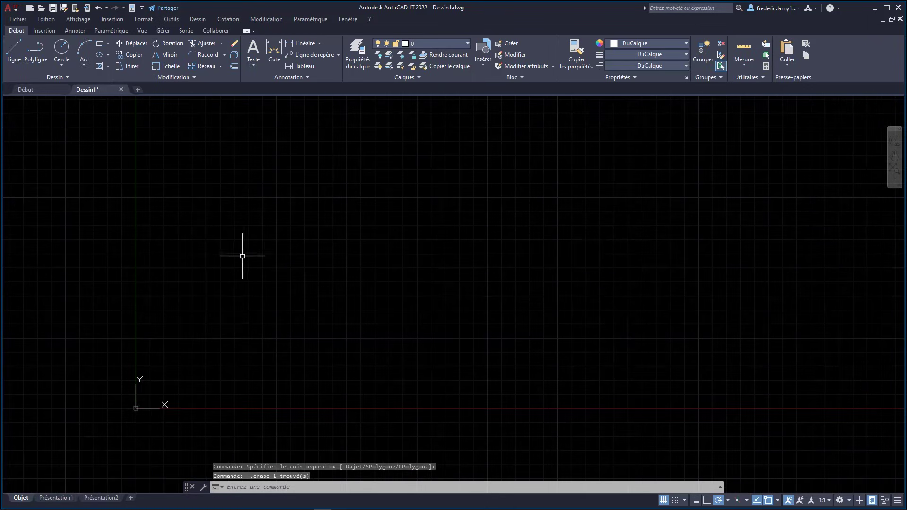
Turn dynamic input on and review its settings for pointer input, dimension input and dynamic prompts, accepting them as they are
click(696, 500)
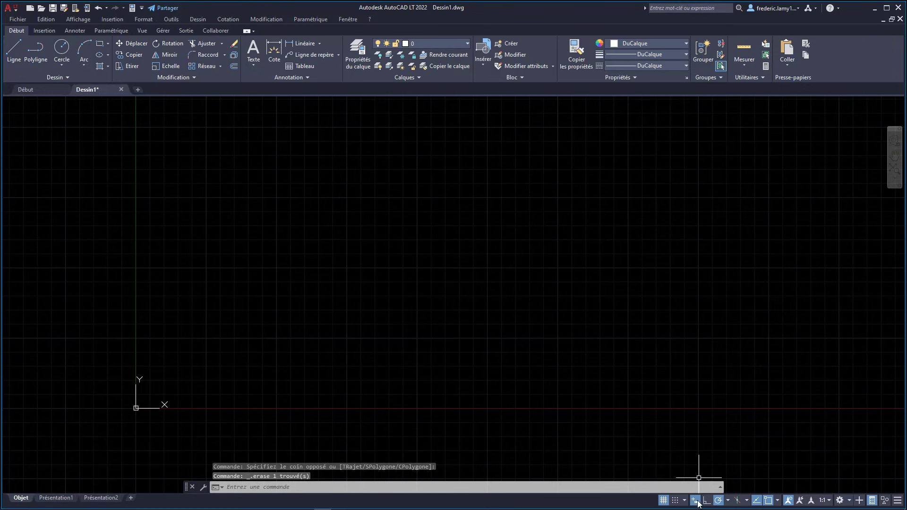
click(13, 50)
key(Escape)
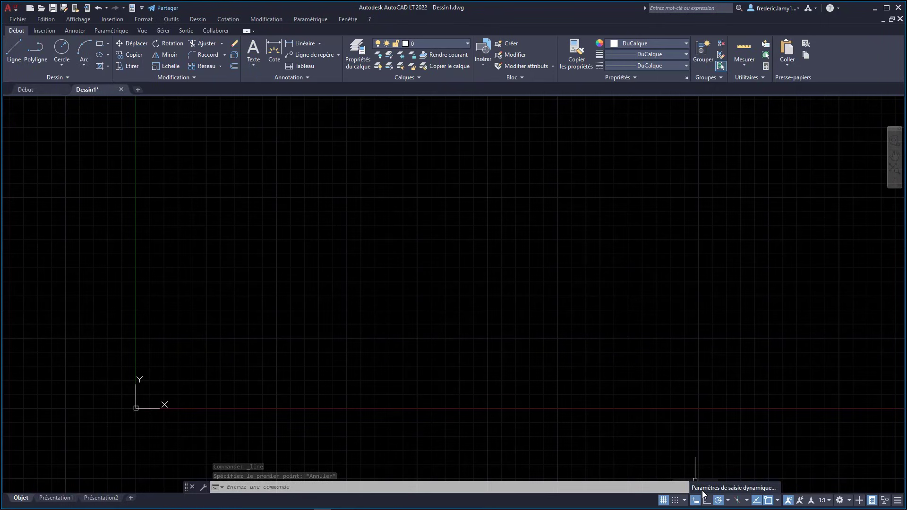
click(701, 490)
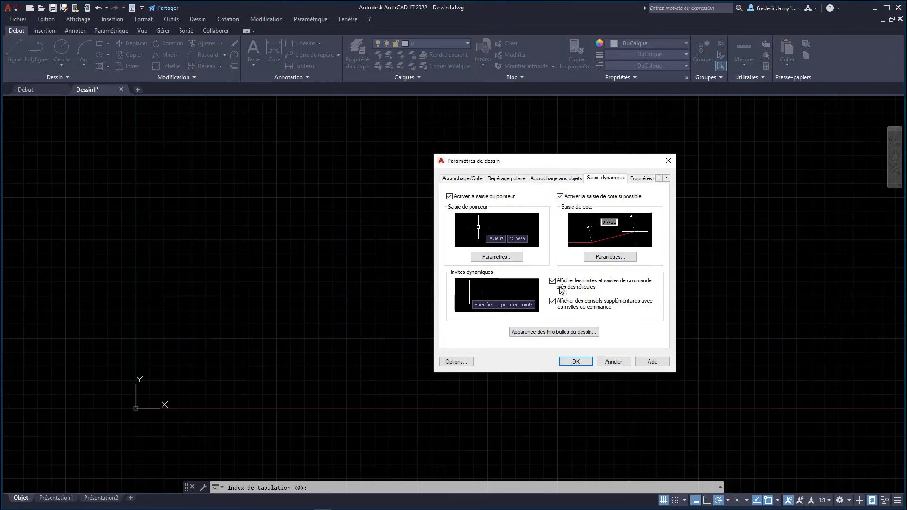
click(578, 364)
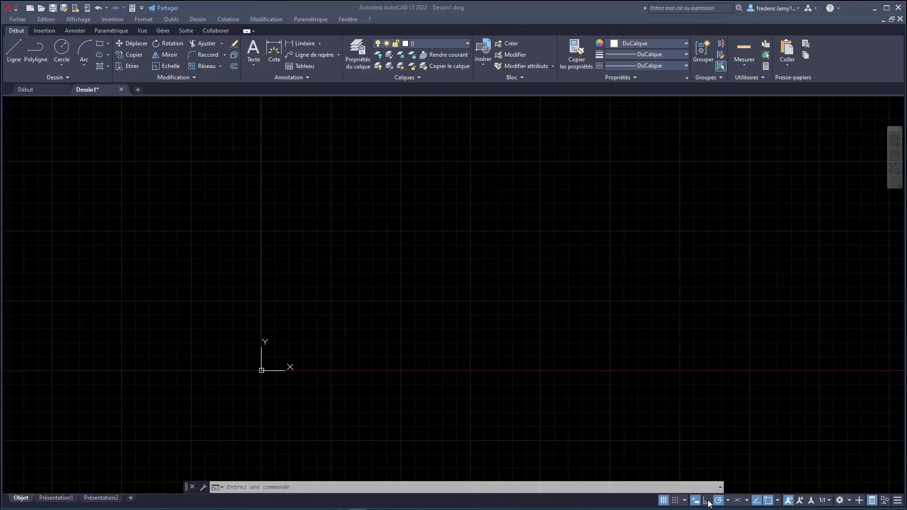
Toggle ortho mode on and off several times, leaving it off
click(705, 502)
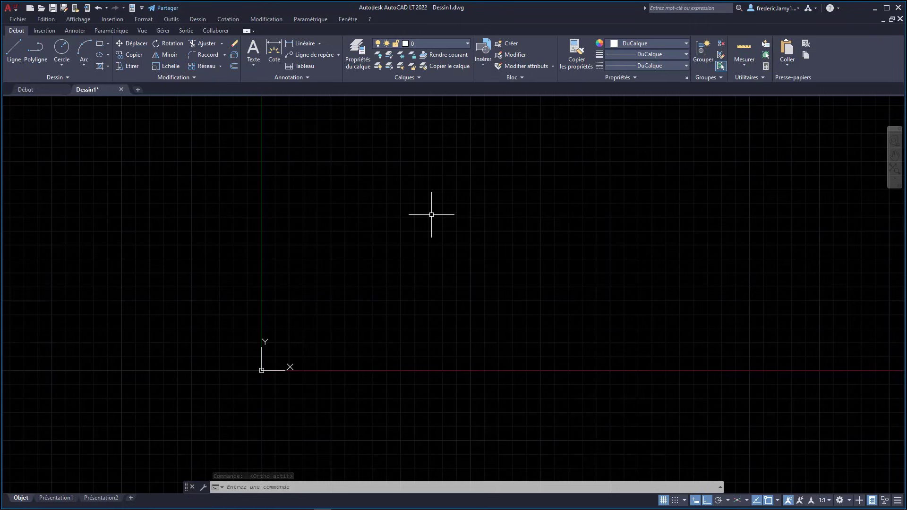
key(F8)
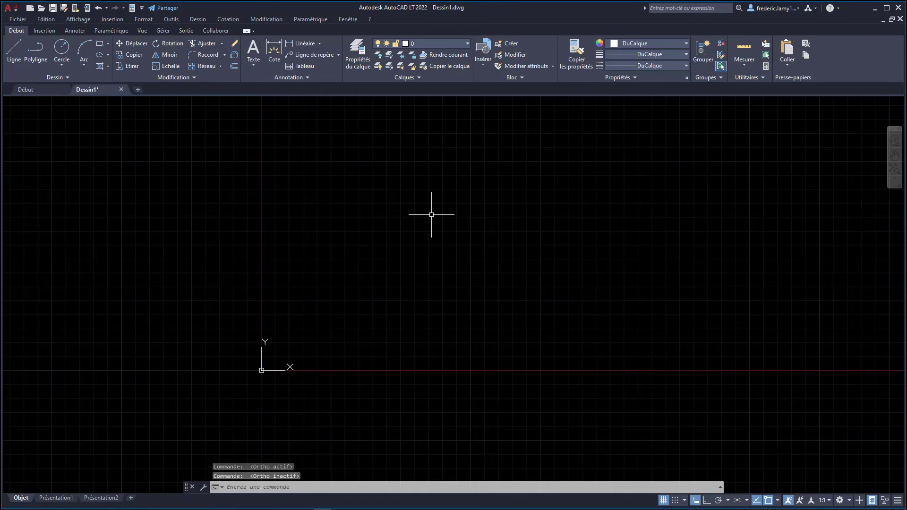
key(F8)
key(F8)
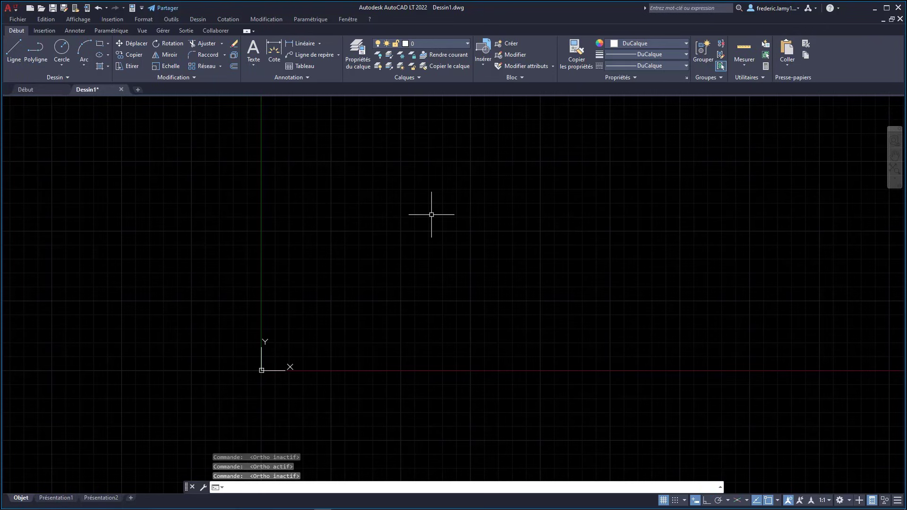
key(F8)
key(F8)
key(F8)
key(F8)
key(F8)
key(F8)
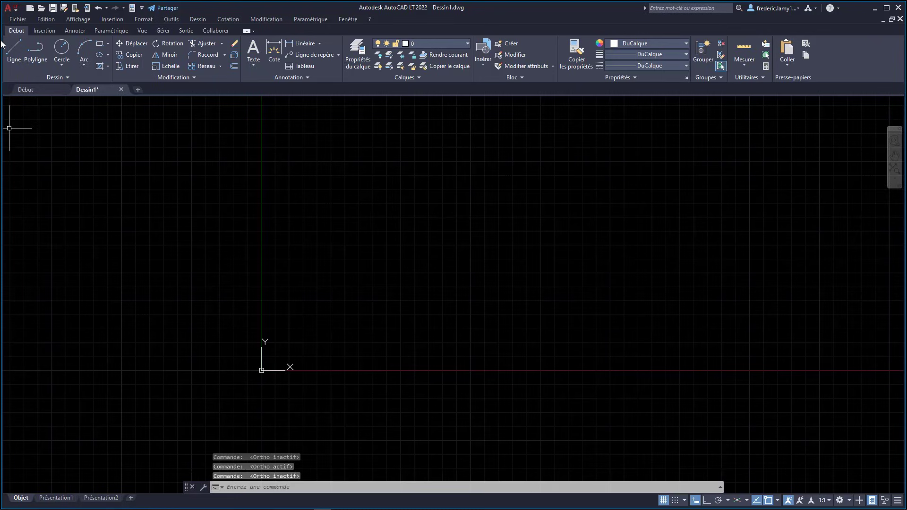
Draw a freehand open zigzag of eight connected line segments above the X axis, without ortho or grid snap
click(14, 51)
click(303, 204)
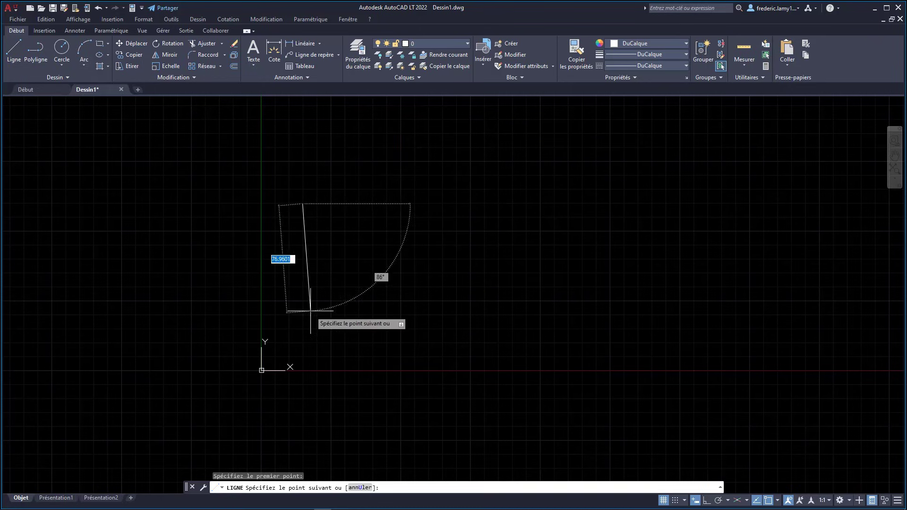
click(410, 321)
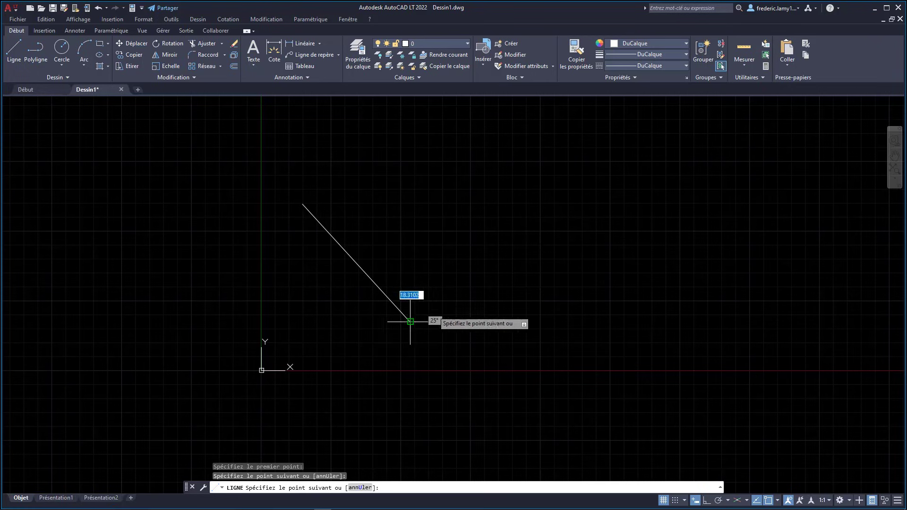
click(554, 205)
click(656, 259)
click(711, 171)
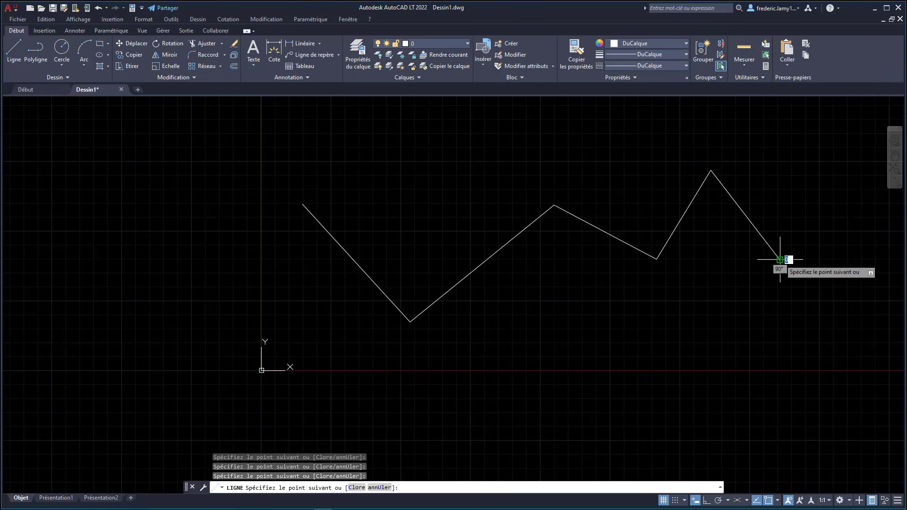
click(779, 259)
click(607, 352)
click(526, 299)
click(468, 355)
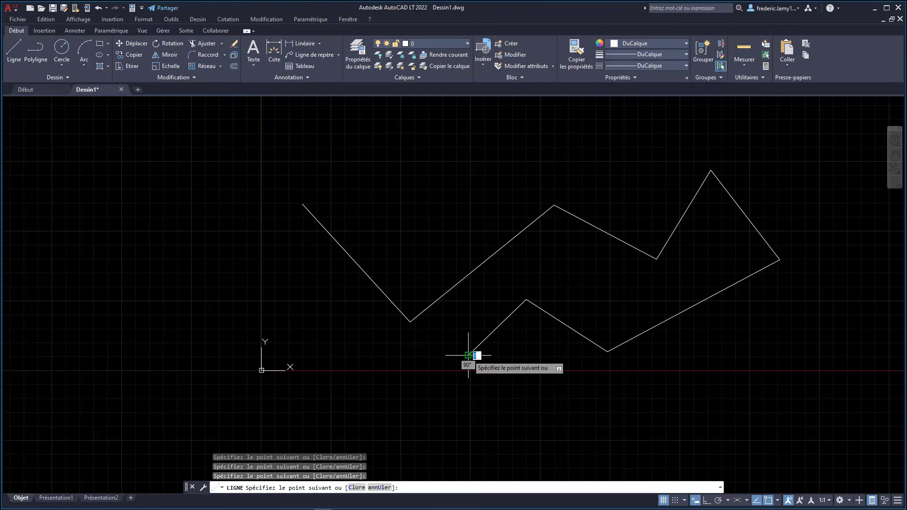
key(Escape)
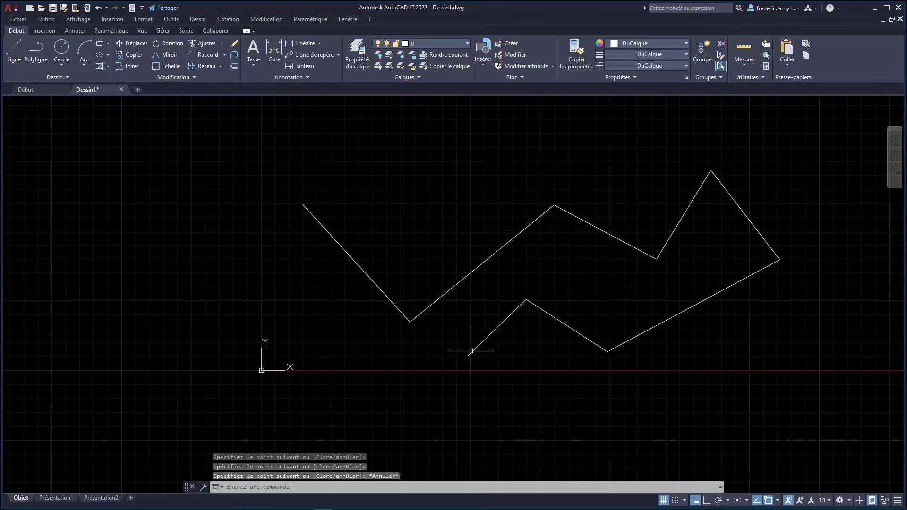
Turn on grid snap and preview a line segment that snaps to the grid, cancelling it unfinished
click(679, 502)
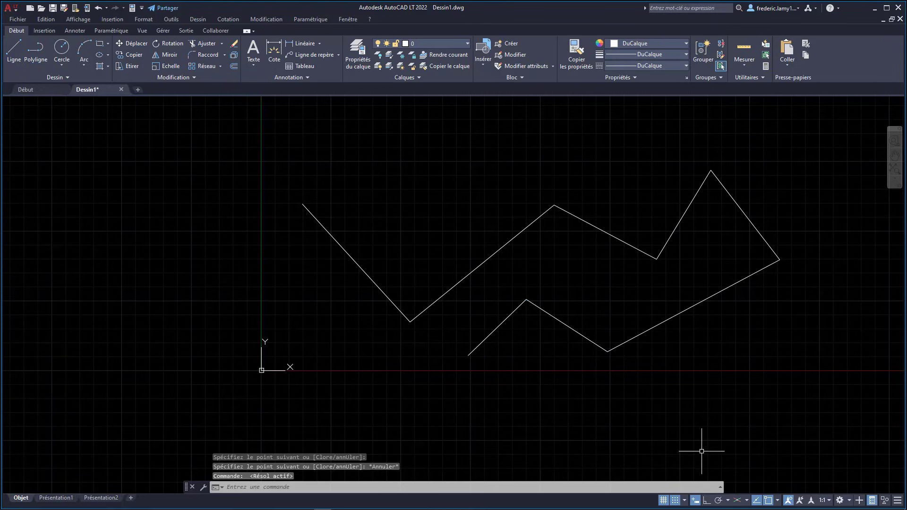
click(14, 47)
click(246, 203)
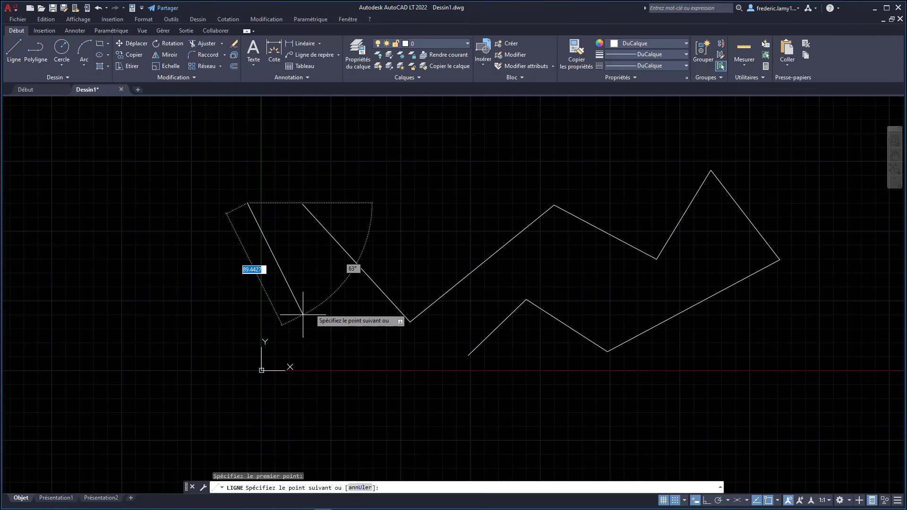
key(Escape)
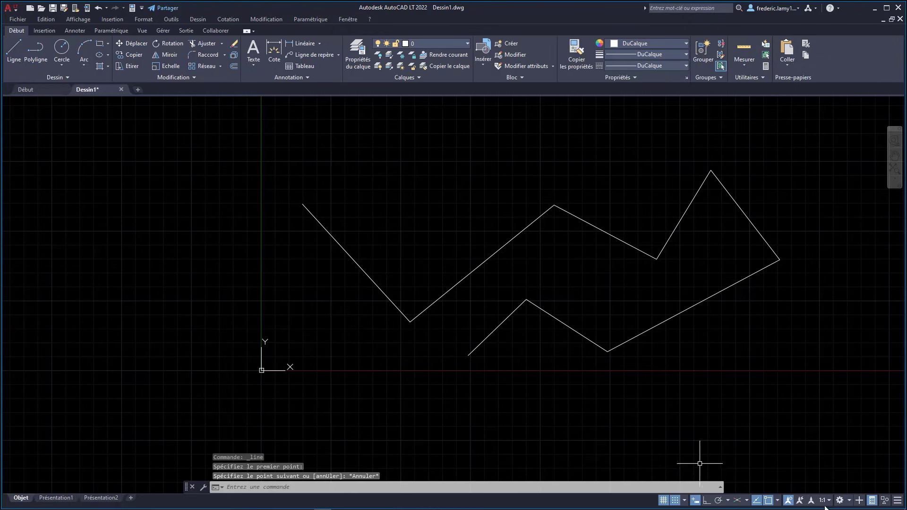
Draw an open chain of seven connected line segments with grid snap on, above the first zigzag and across the Y axis
click(13, 50)
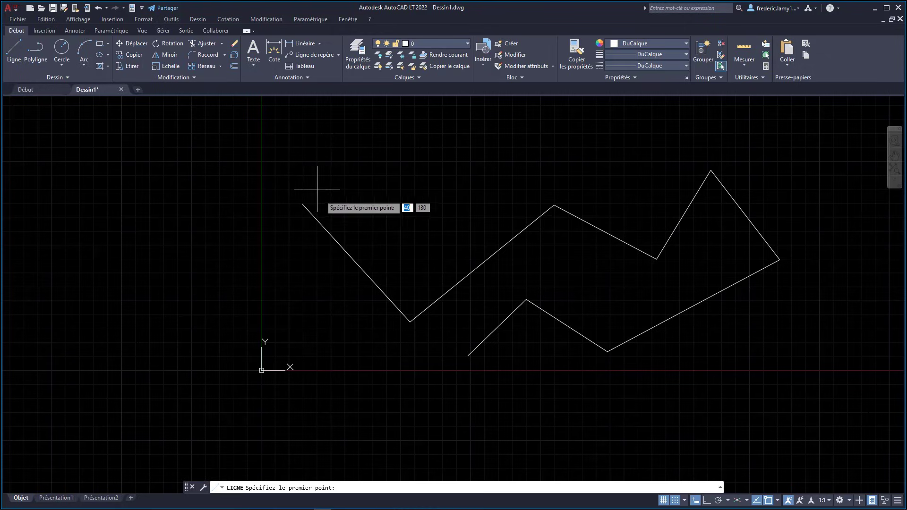
click(331, 161)
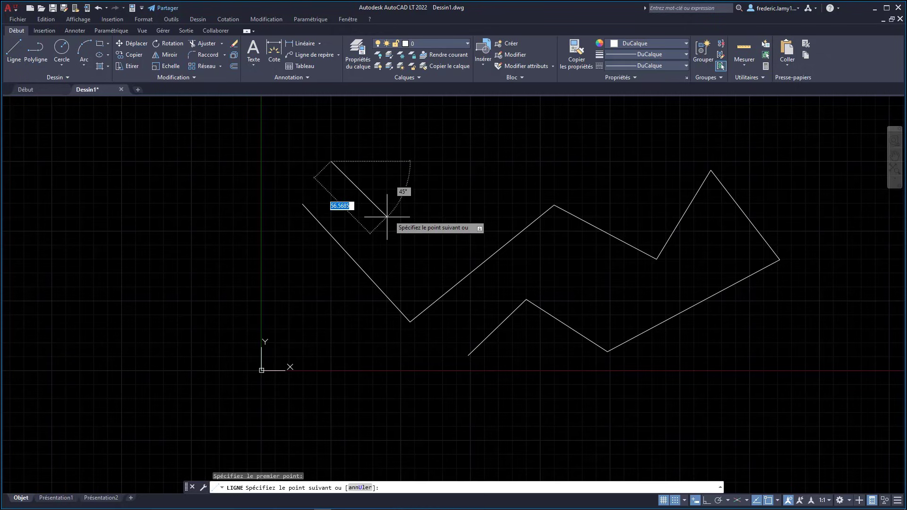
click(386, 217)
click(484, 161)
click(428, 134)
click(386, 176)
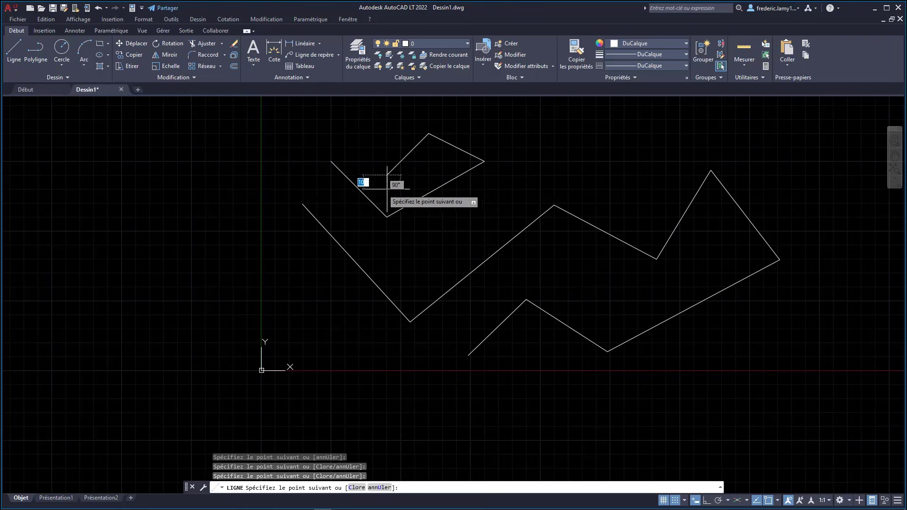
click(359, 189)
click(331, 147)
click(218, 215)
key(Escape)
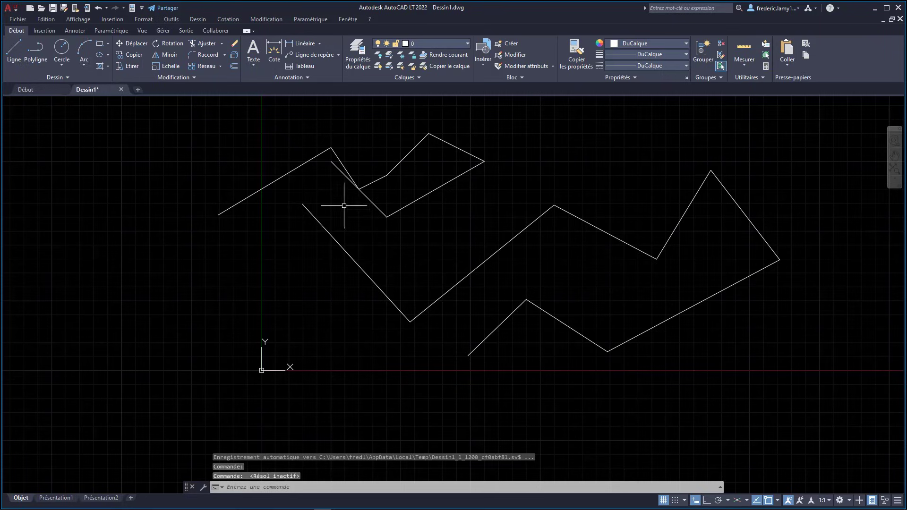
Erase all the line segments of both zigzag chains in the drawing
click(143, 125)
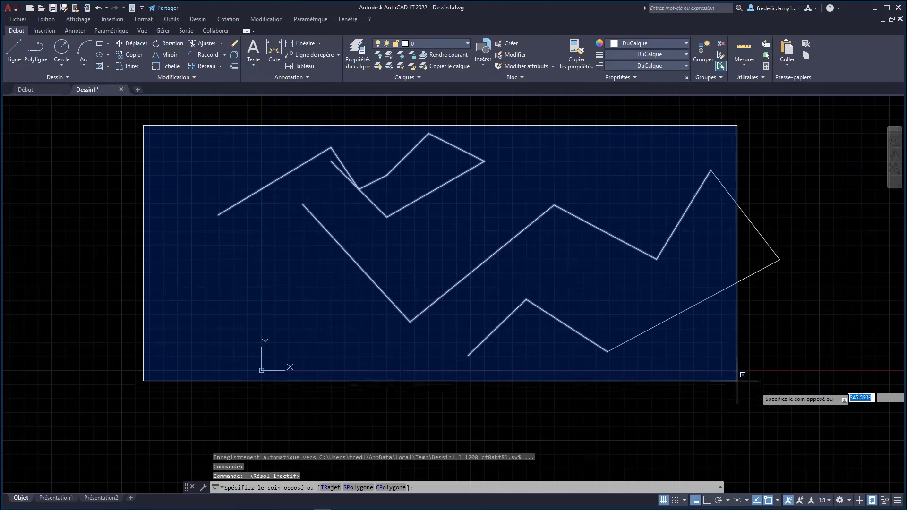
click(784, 387)
key(Delete)
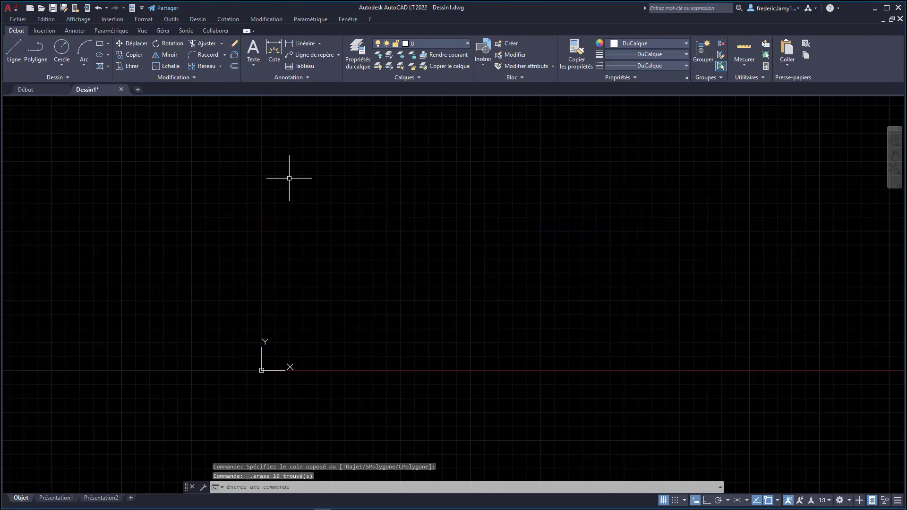
Draw a closed outline of eight connected line segments with ortho mode on, ending on the start point, and undo it
click(15, 50)
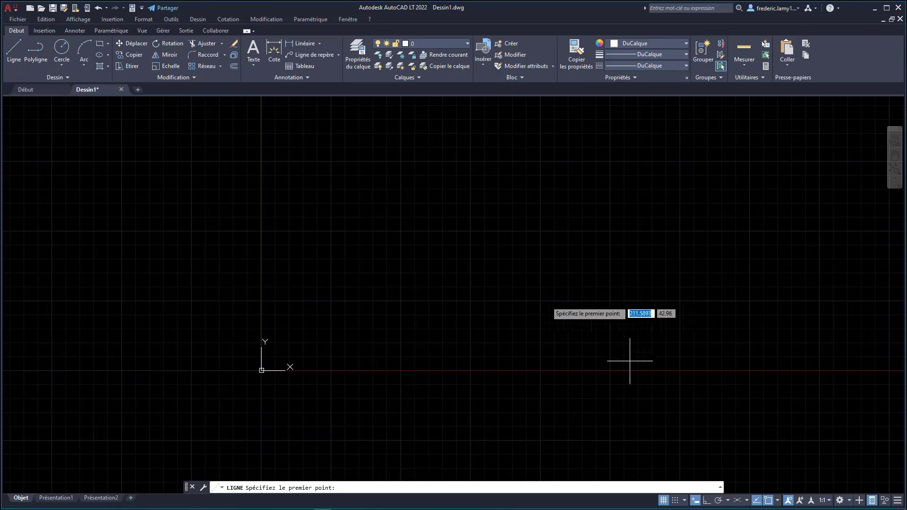
key(F8)
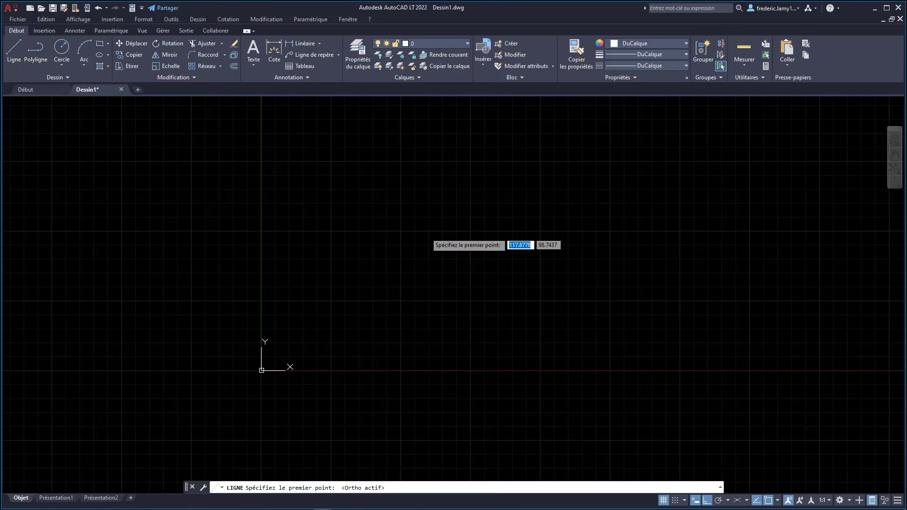
click(376, 232)
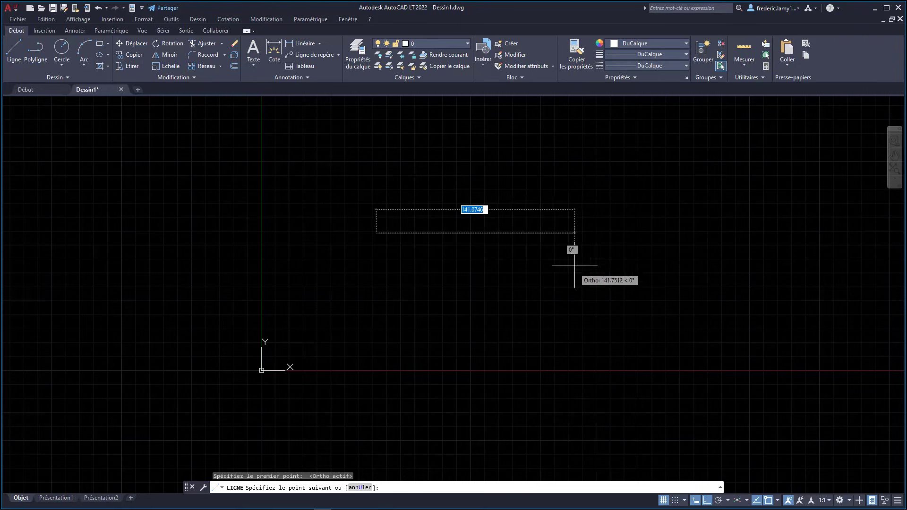
click(568, 257)
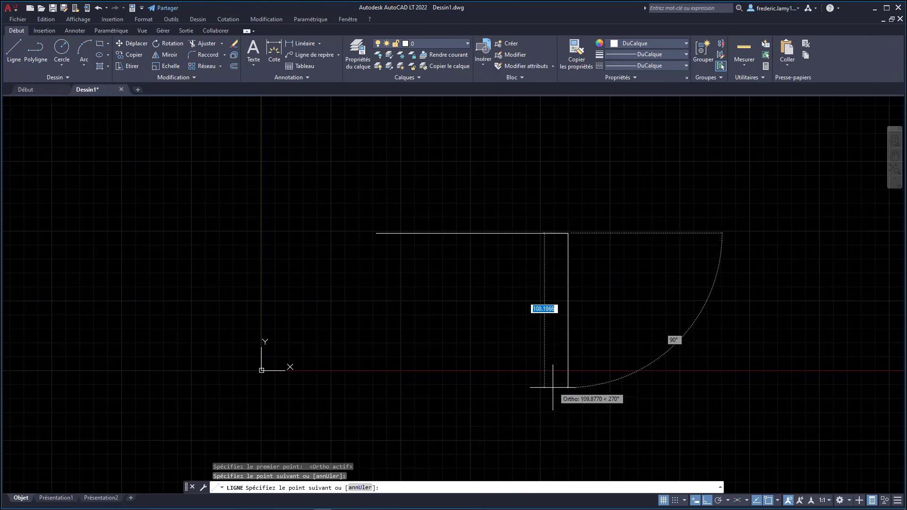
click(567, 341)
click(707, 344)
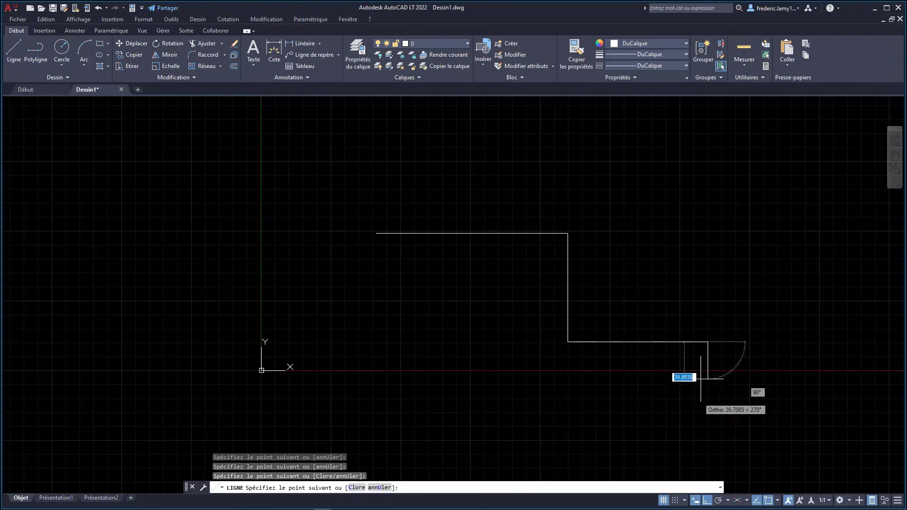
click(707, 427)
click(396, 425)
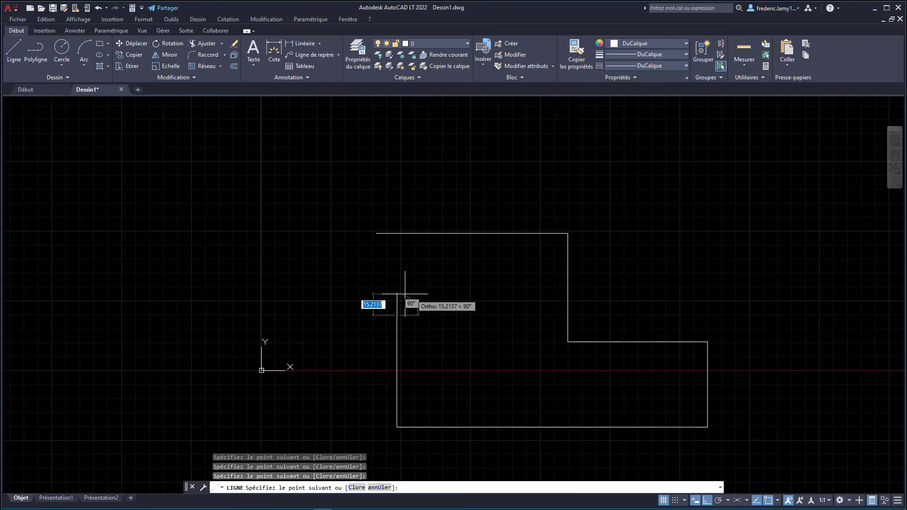
click(397, 315)
click(481, 316)
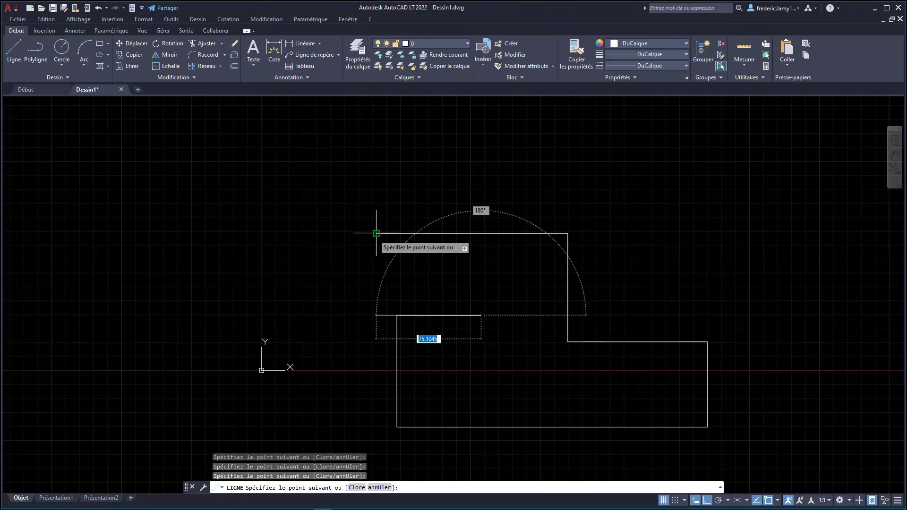
click(376, 233)
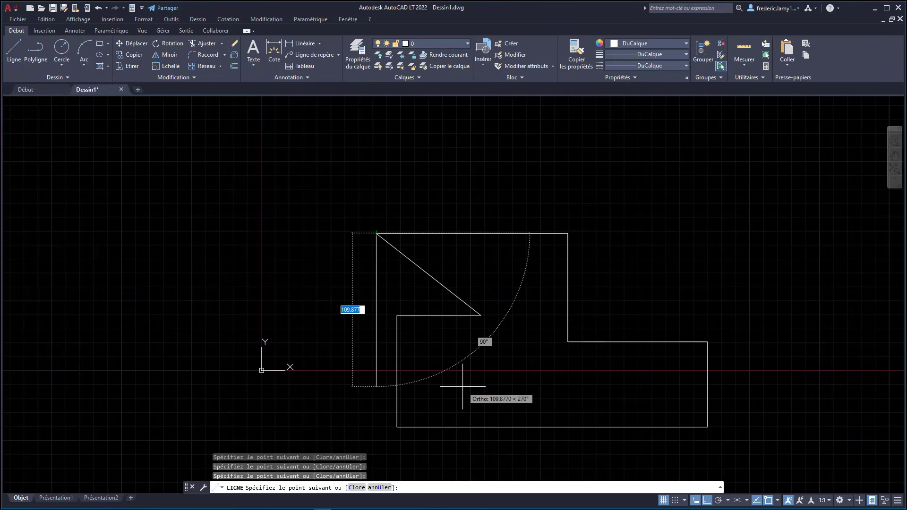
key(Escape)
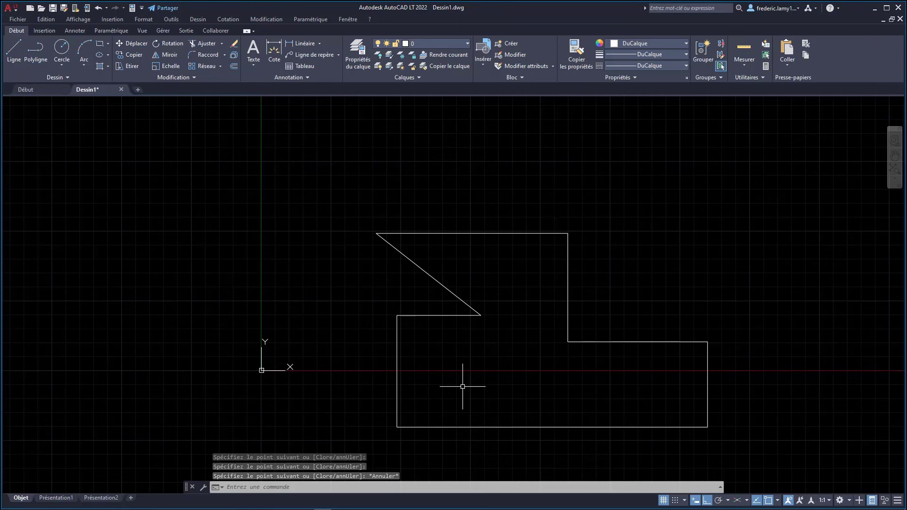
key(ctrl+z)
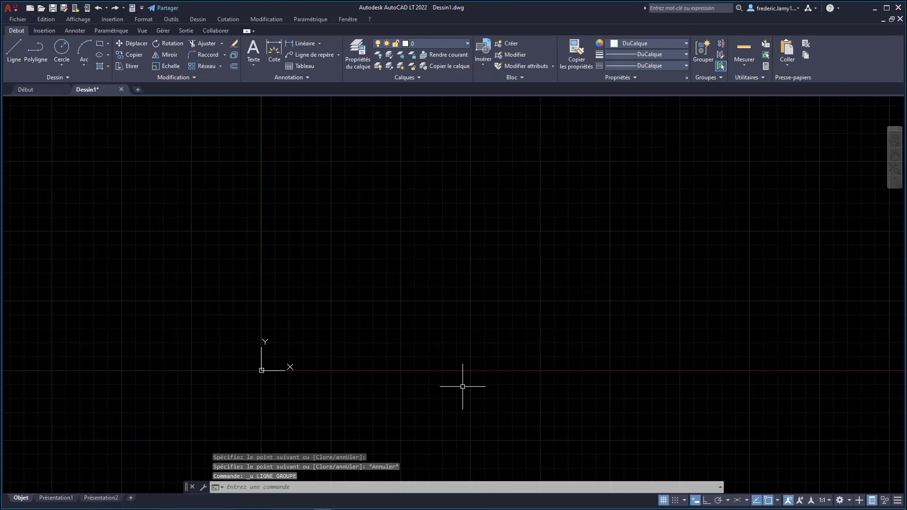
Draw three connected freehand line segments above the X axis without ortho mode, and undo them
click(13, 49)
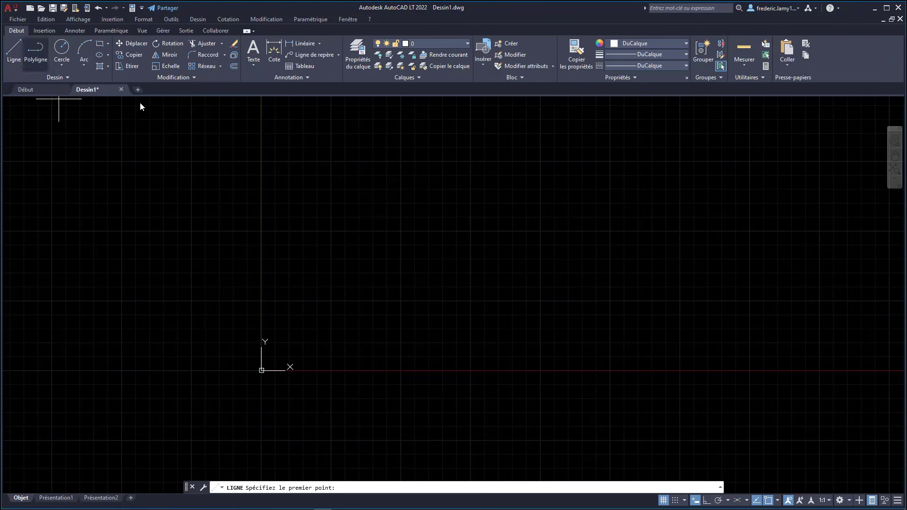
click(409, 174)
click(533, 176)
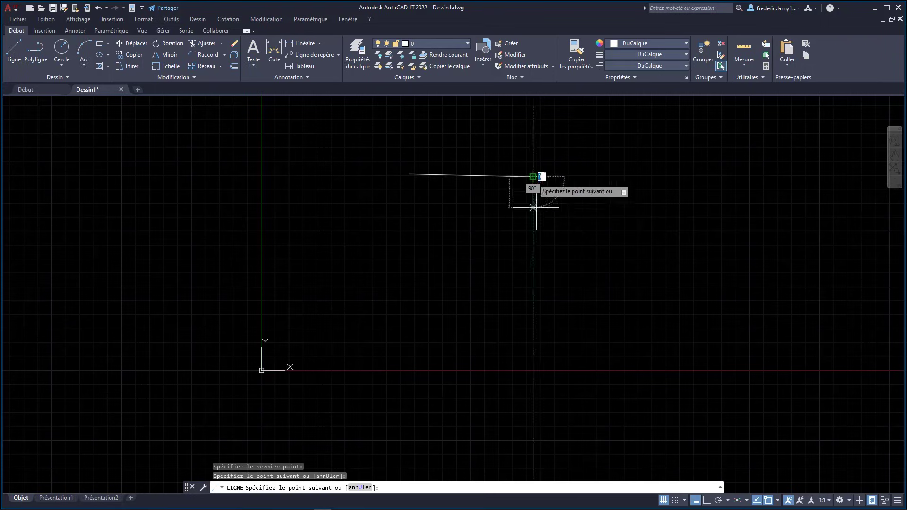
click(539, 266)
click(585, 255)
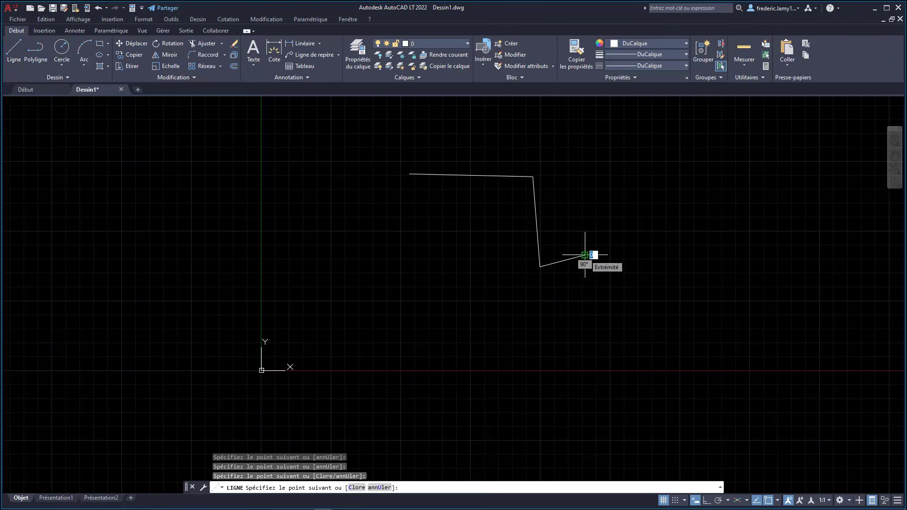
key(ctrl+z)
key(ctrl+z)
key(ctrl+z)
key(Escape)
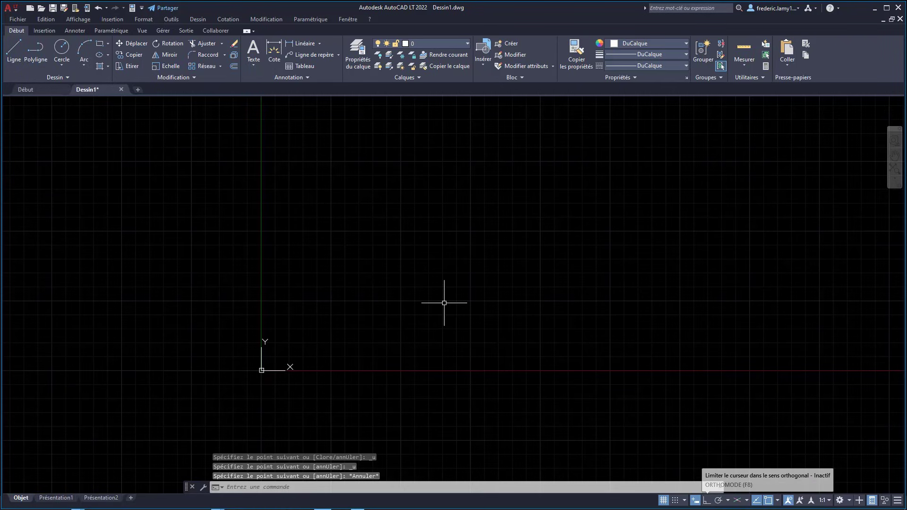
Turn on polar tracking and draw an open stepped chain of ten horizontal and vertical line segments above the X axis
click(14, 48)
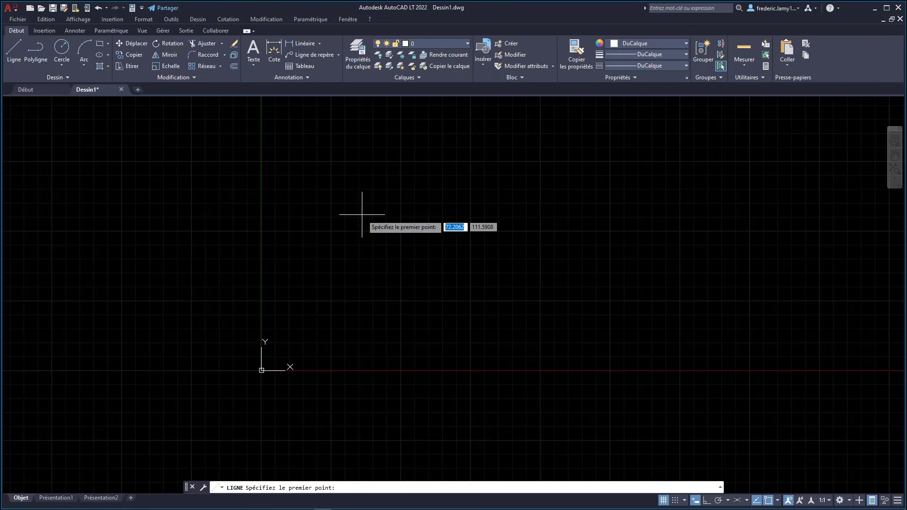
click(343, 217)
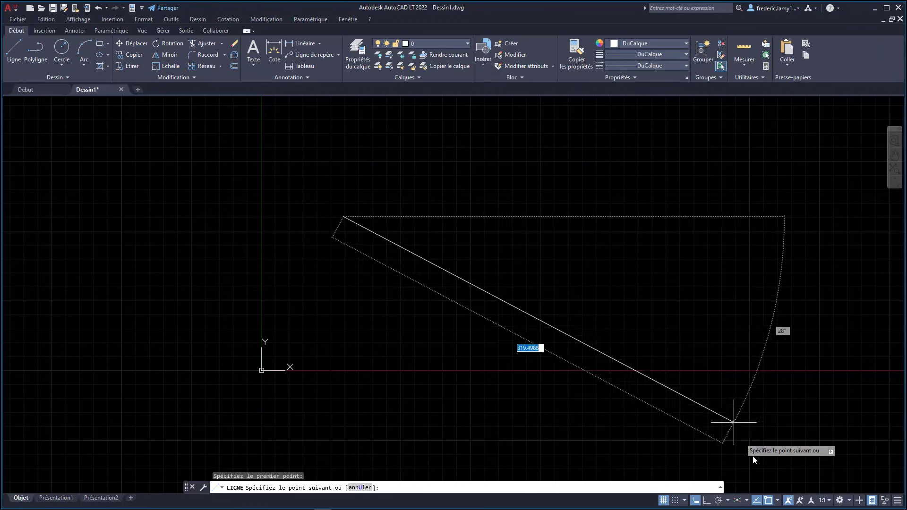
click(718, 500)
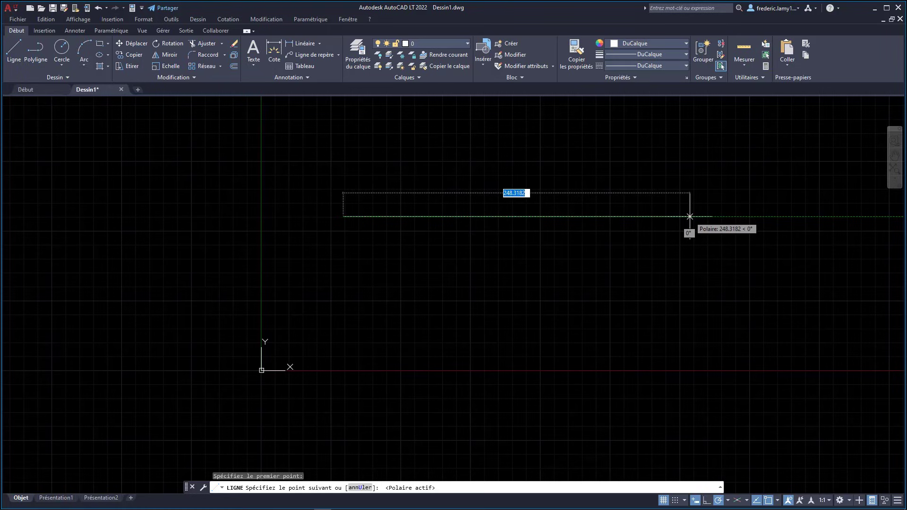
click(343, 306)
click(443, 306)
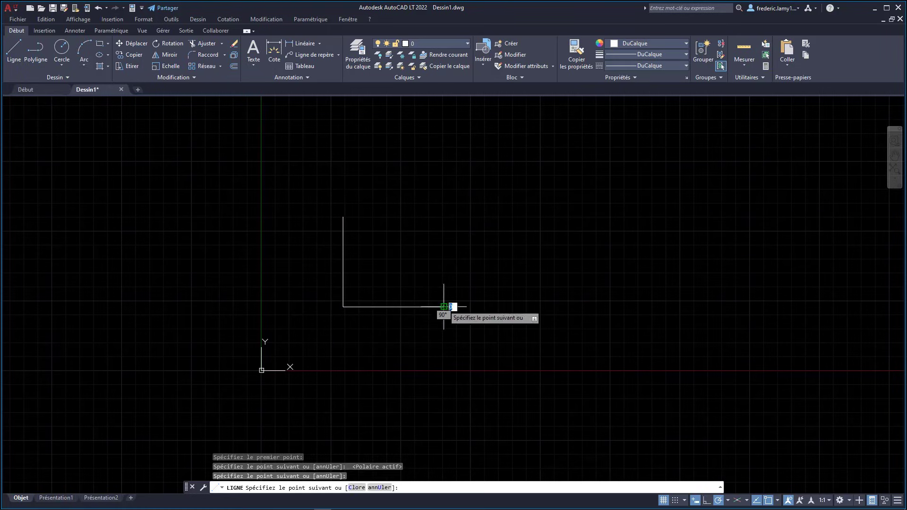
click(443, 252)
click(541, 251)
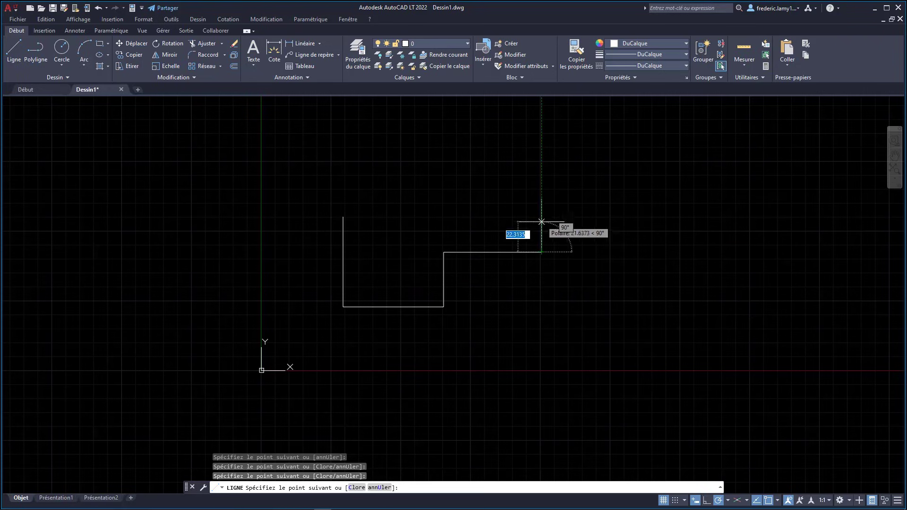
click(541, 193)
click(602, 194)
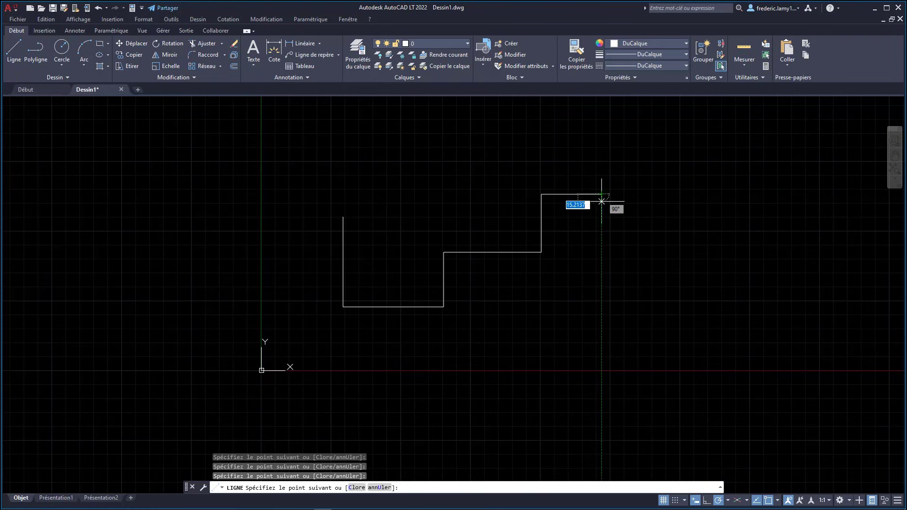
click(650, 230)
click(651, 282)
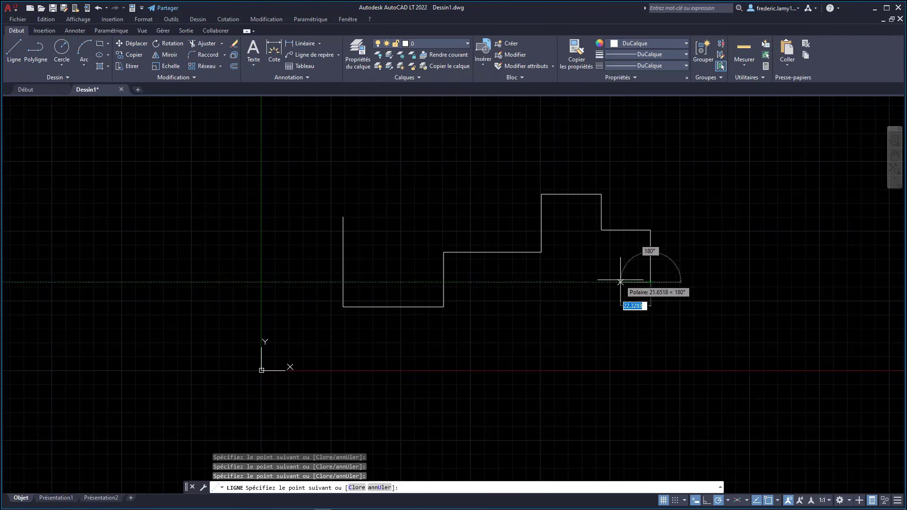
click(619, 282)
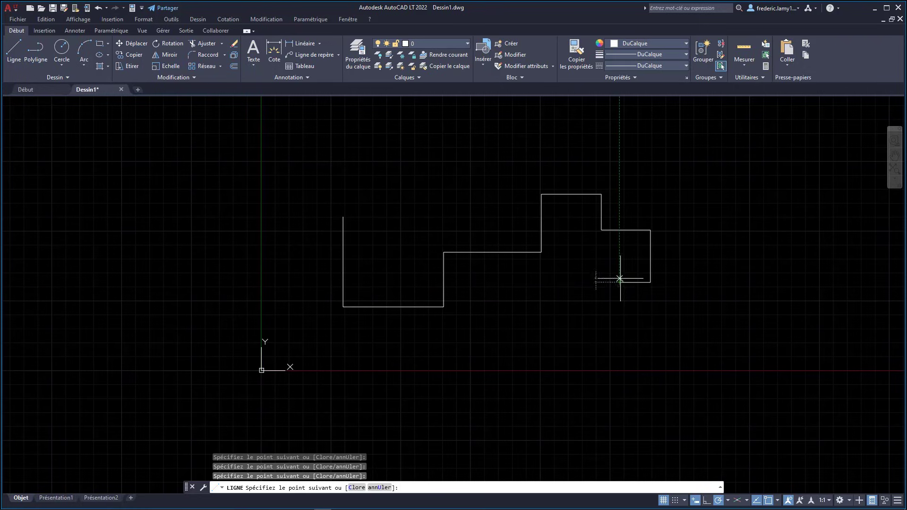
key(Escape)
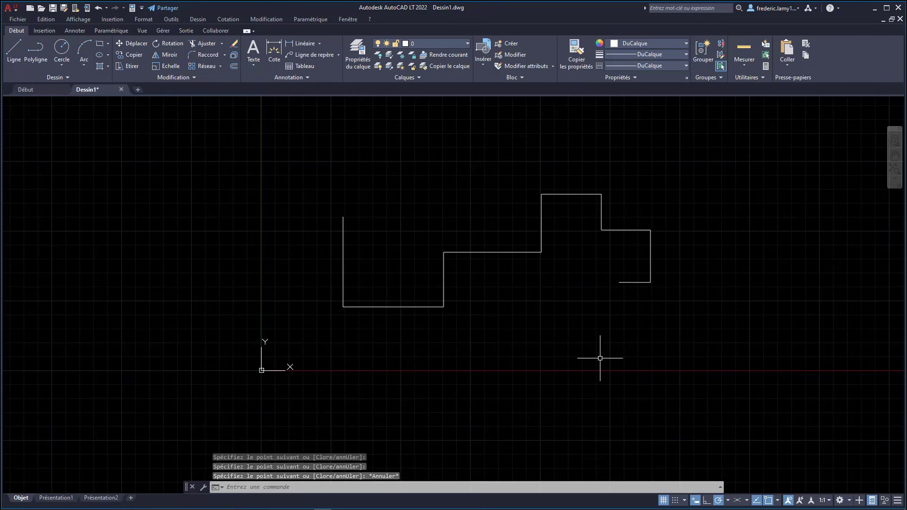
Turn on grid snap and draw three connected perpendicular line segments beyond the Y axis, ending below the X axis, with polar tracking
click(675, 500)
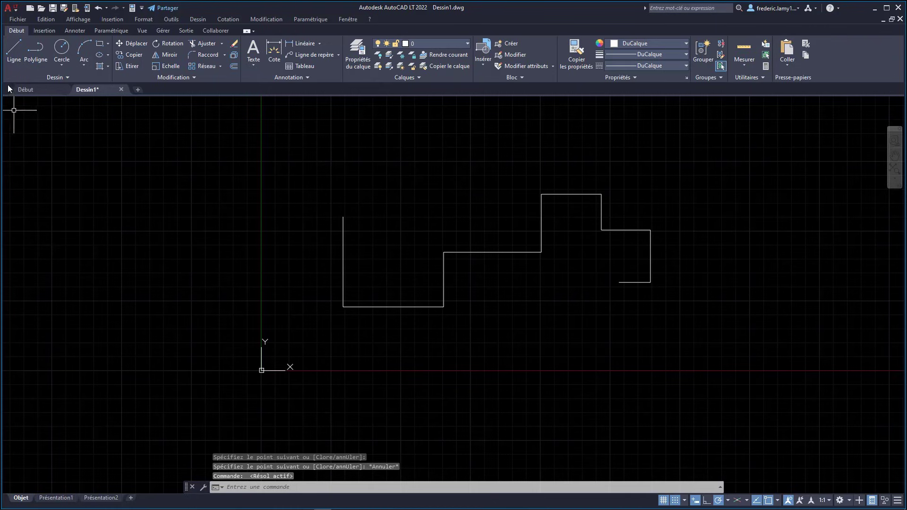
click(13, 52)
click(192, 328)
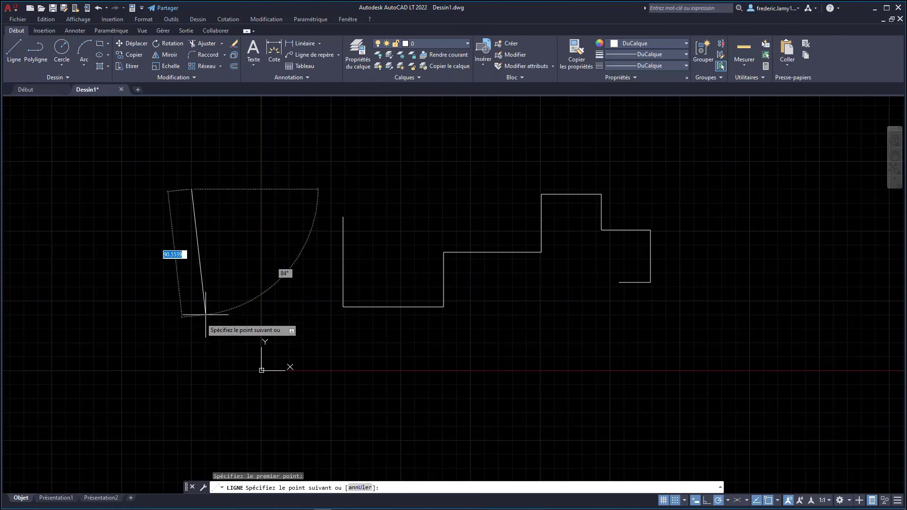
click(191, 327)
click(108, 328)
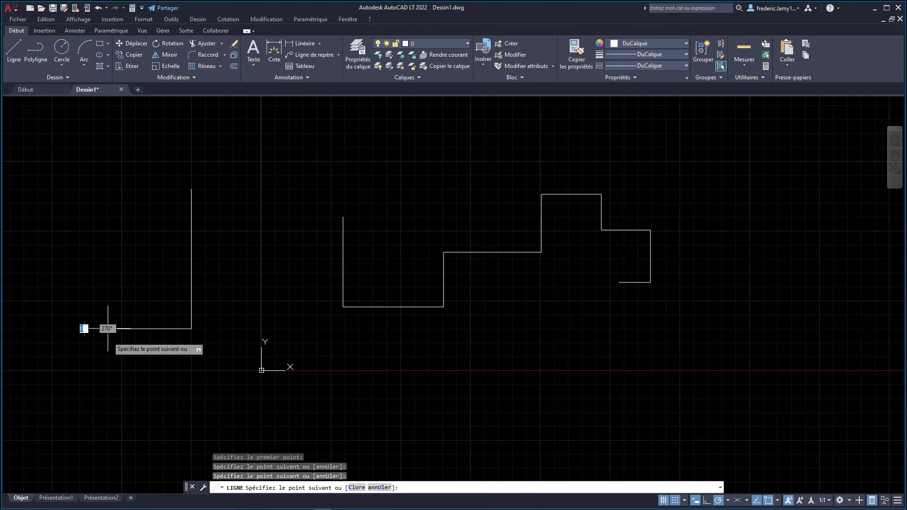
click(107, 398)
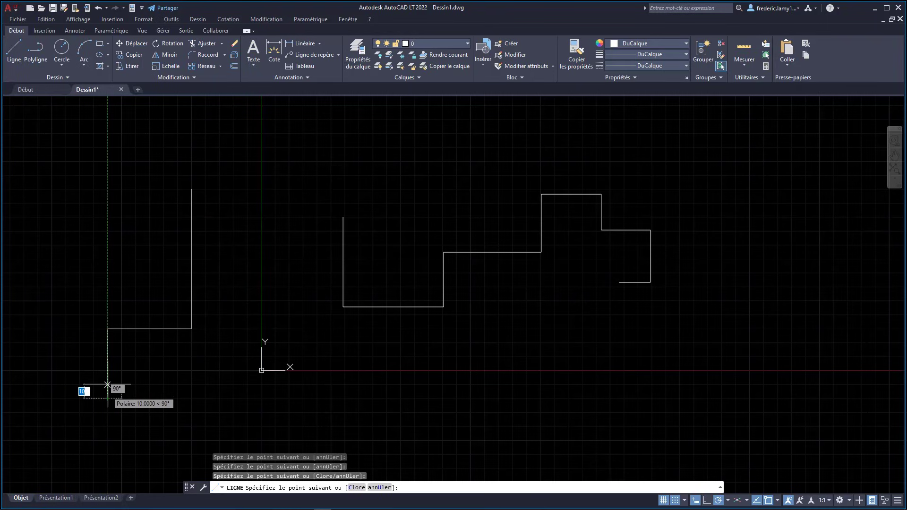
key(Escape)
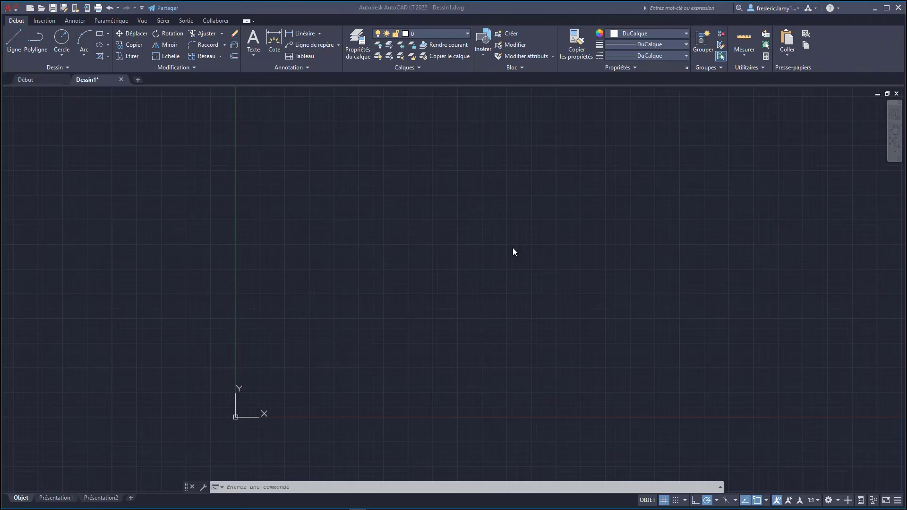
Toggle object snap off and back on
key(F3)
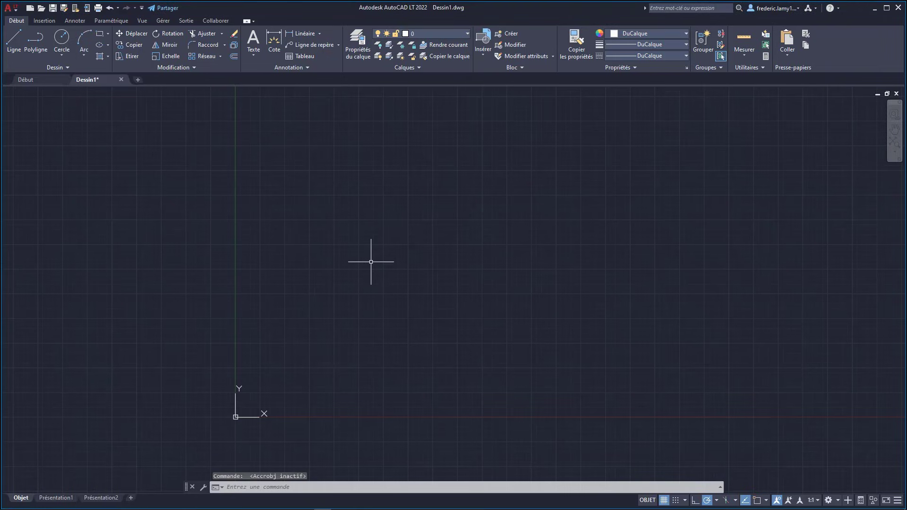
key(F3)
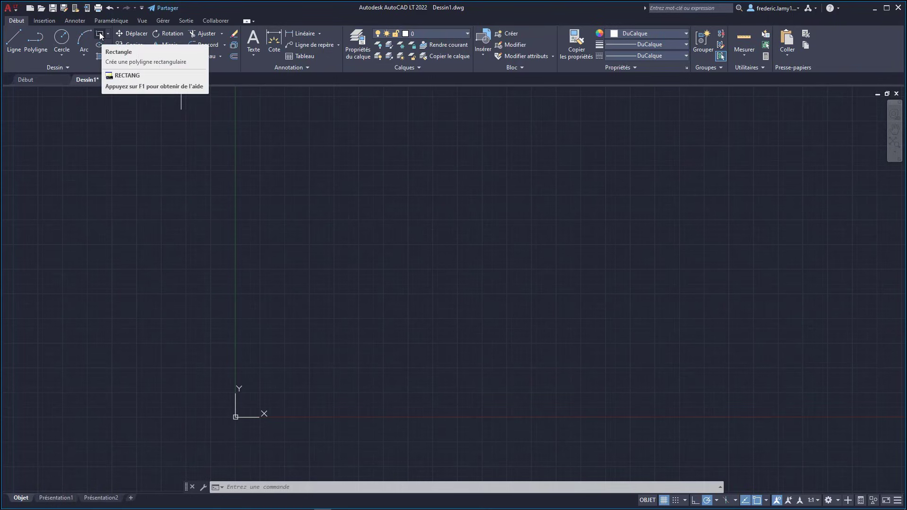
Draw a freehand horizontal rectangle above the X axis with the Rectangle command
click(100, 35)
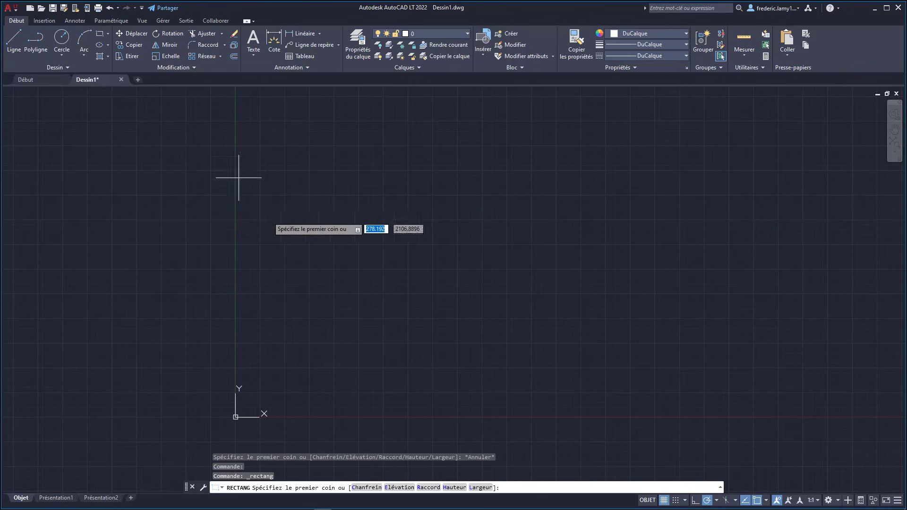
click(322, 333)
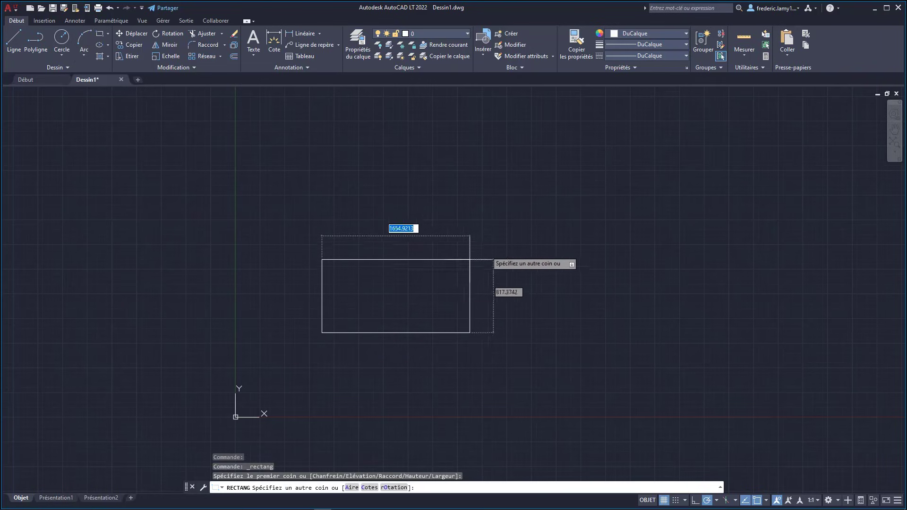
click(524, 227)
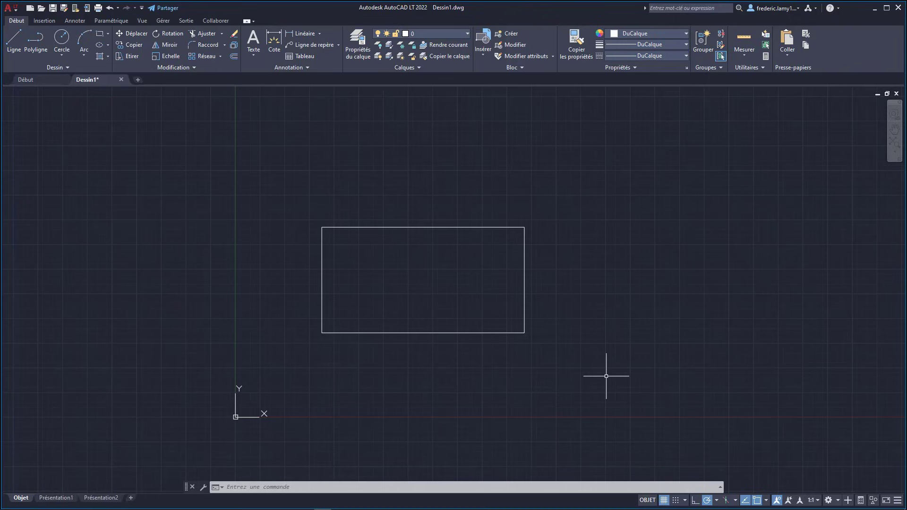
Turn off the Extrémité, Intersection and Extension object snap modes, restarting the Line command after each one to try snapping on the rectangle
text(l)
key(Return)
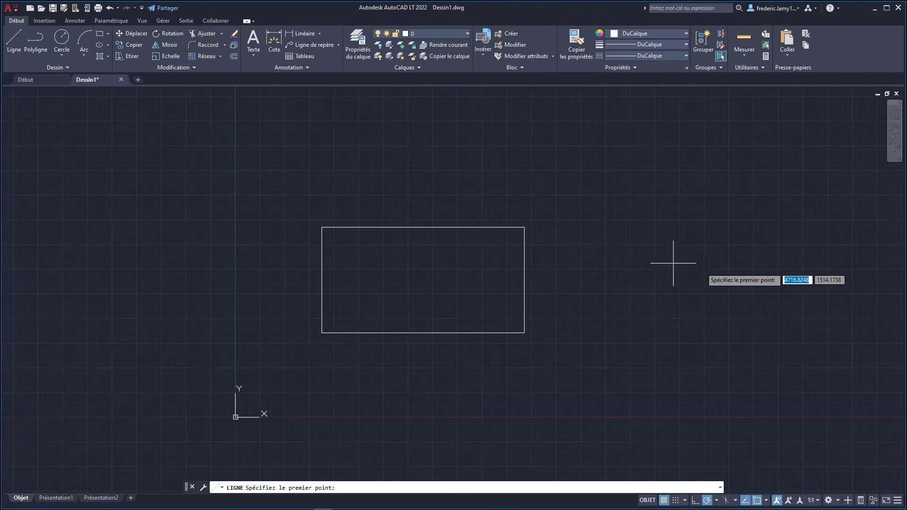
click(766, 501)
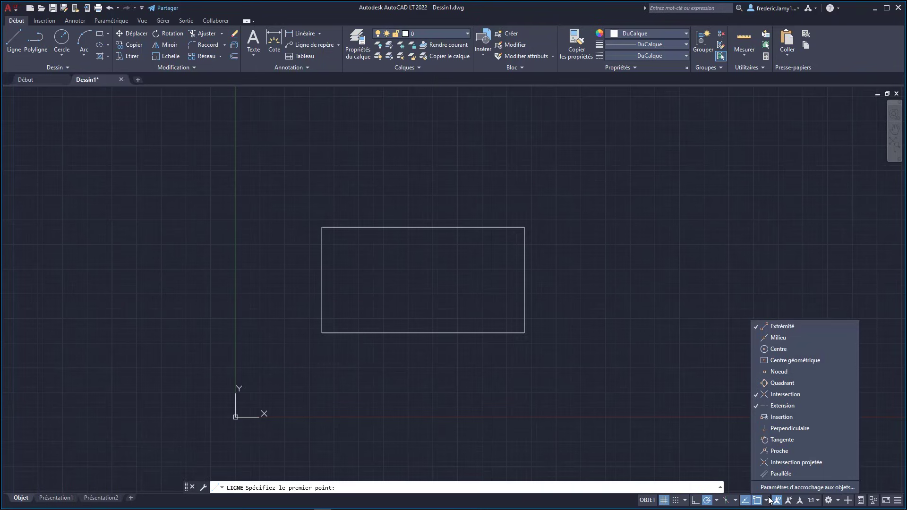
click(755, 326)
click(14, 39)
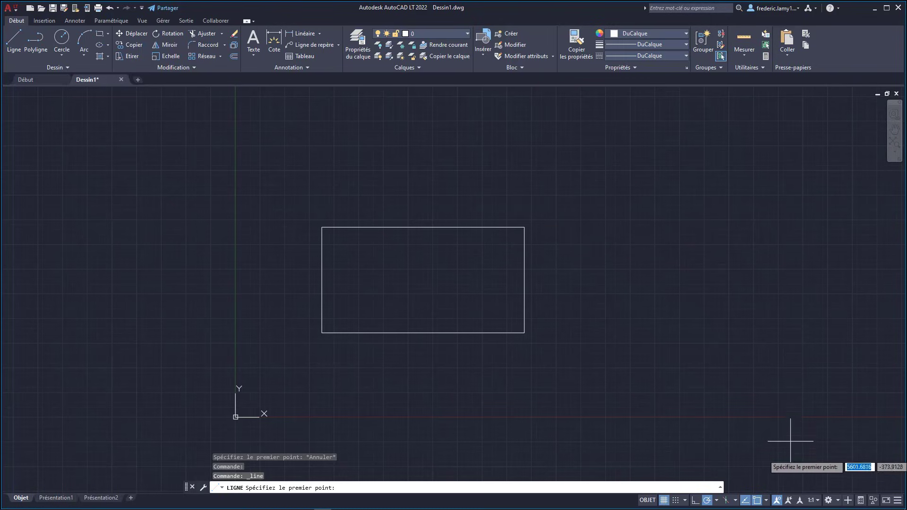
click(765, 500)
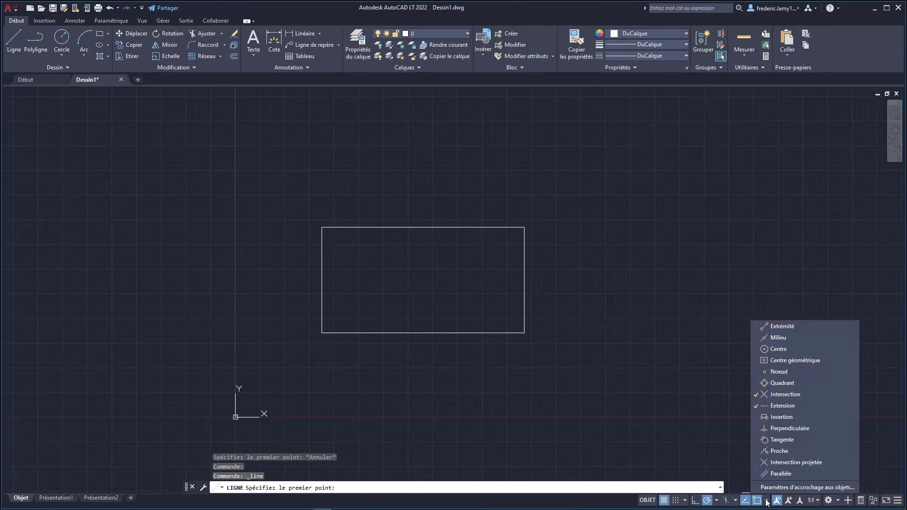
click(770, 395)
click(12, 43)
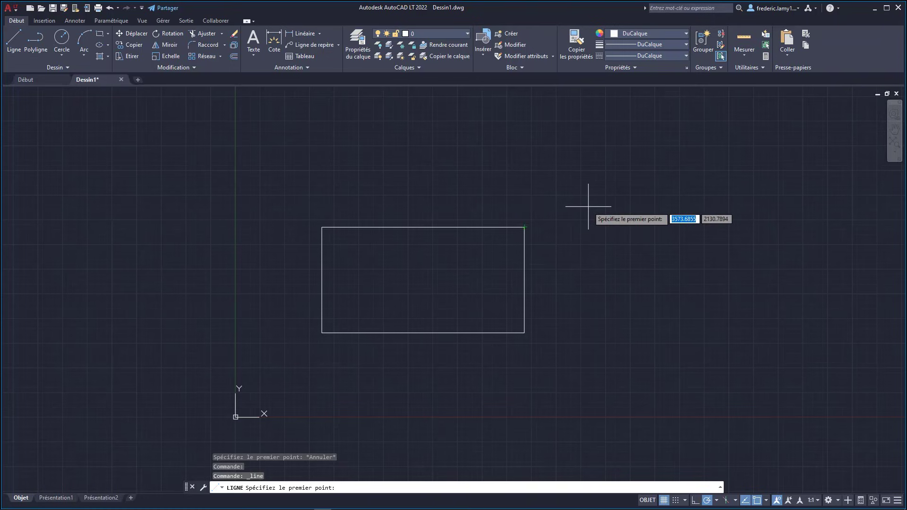
click(766, 502)
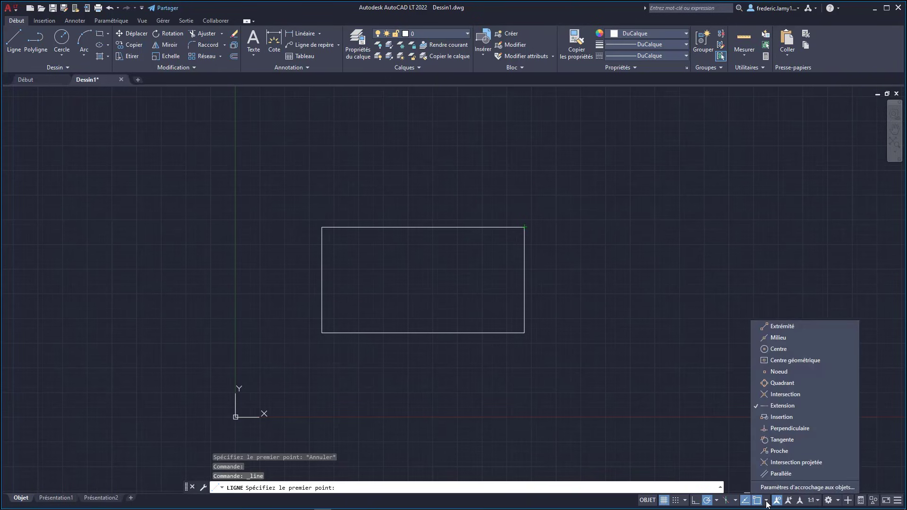
click(770, 407)
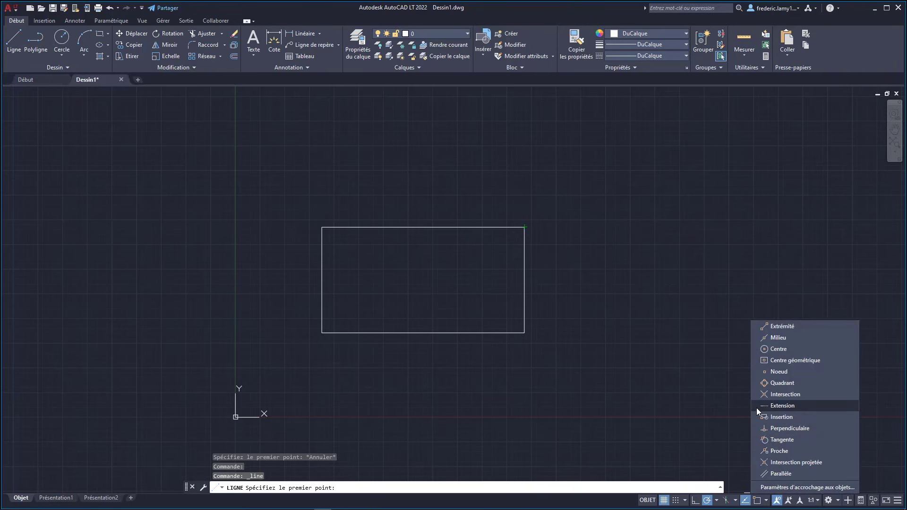
click(18, 43)
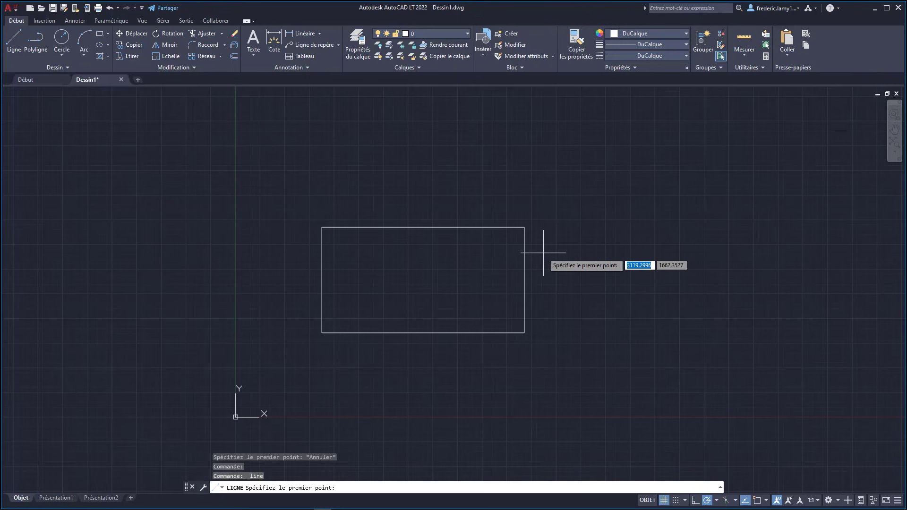
Open the object snap settings in the Paramètres de dessin dialog, move the dialog off the rectangle and close it
click(760, 501)
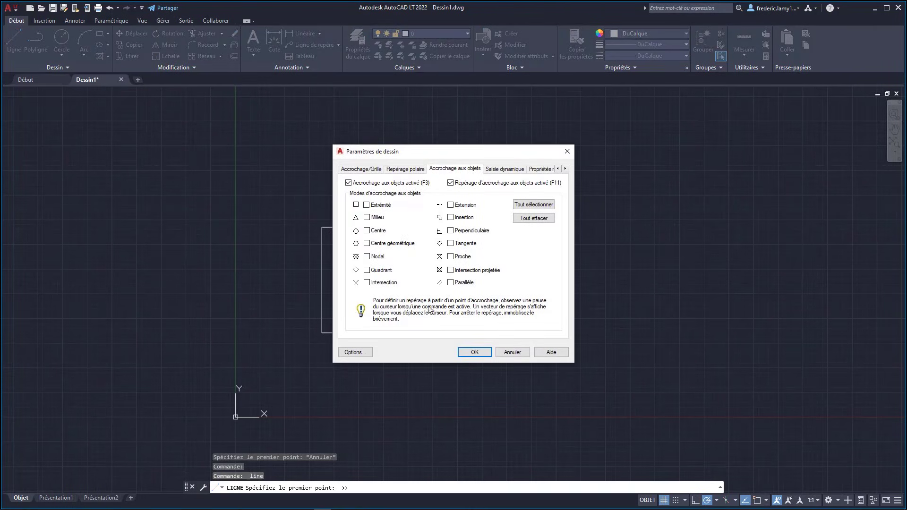
drag(442, 151, 252, 125)
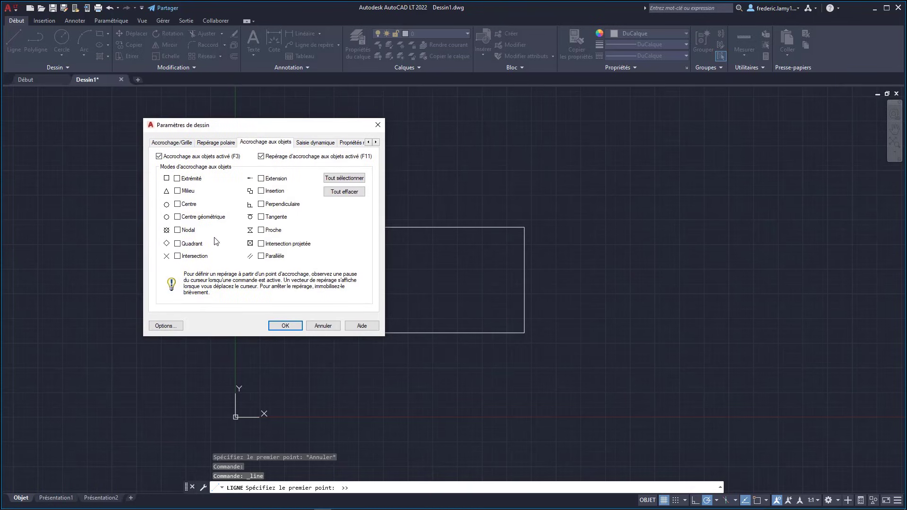
click(377, 125)
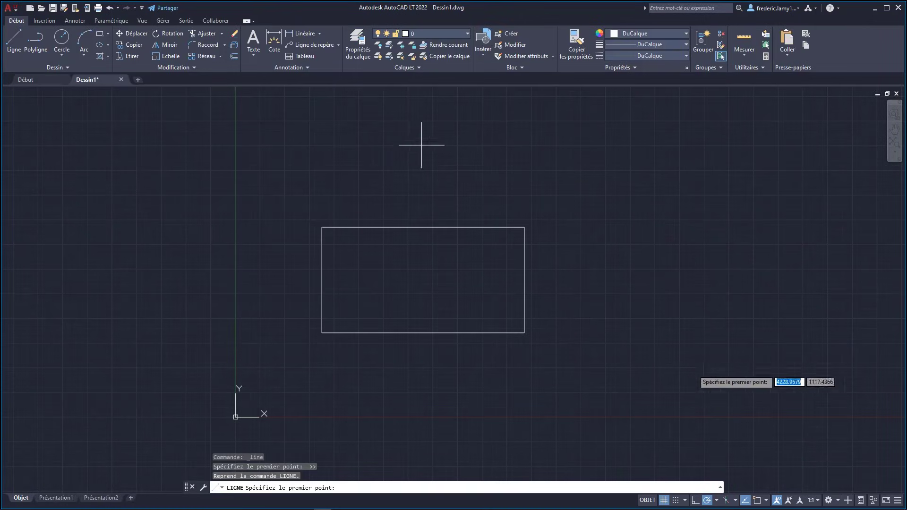
Enable the Extrémité, Milieu, Centre, Centre géométrique, Quadrant, Intersection, Extension, Proche and Intersection projetée object snaps, and restart the Line command
click(766, 502)
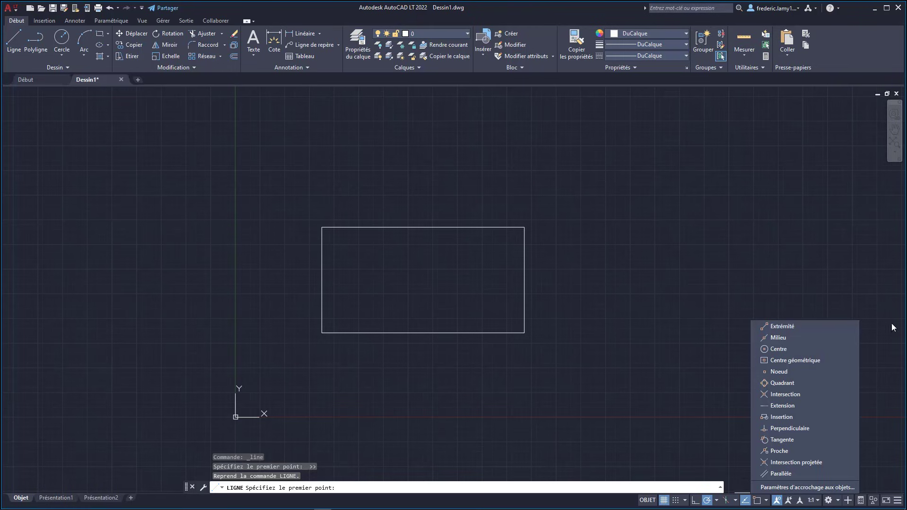
click(804, 326)
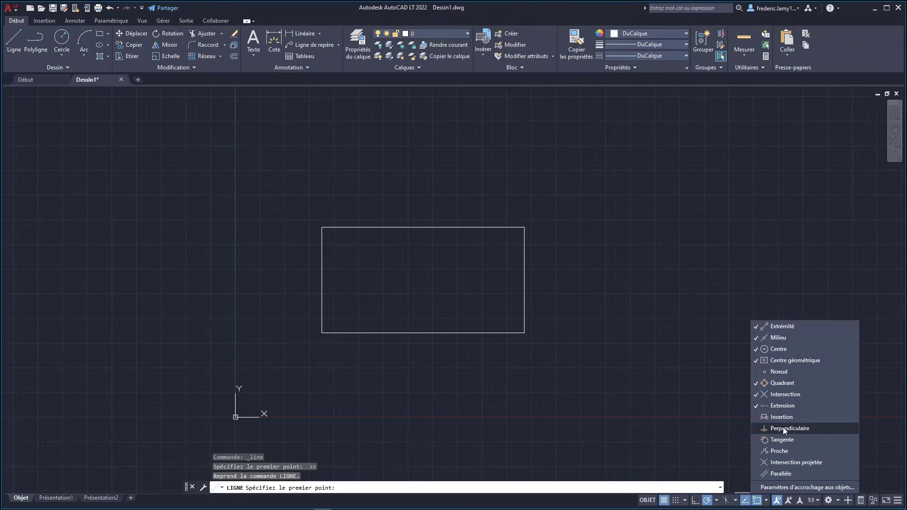
click(779, 452)
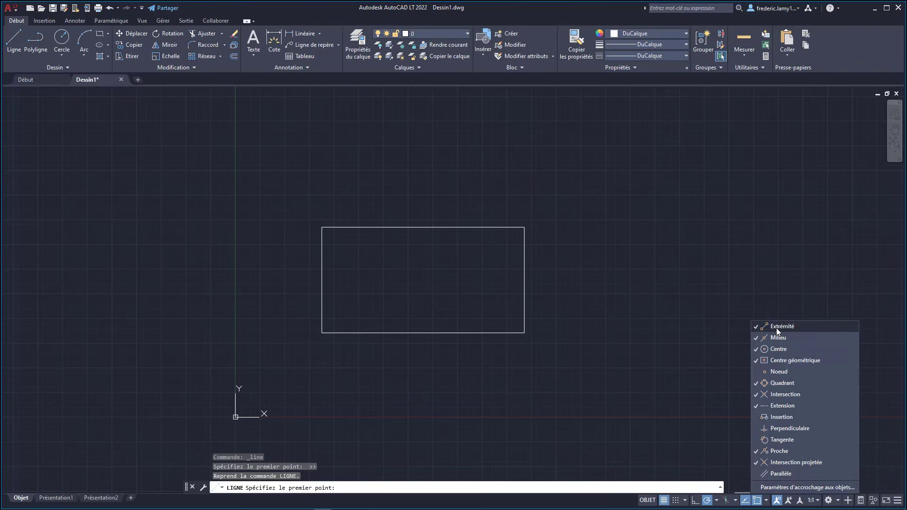
click(13, 40)
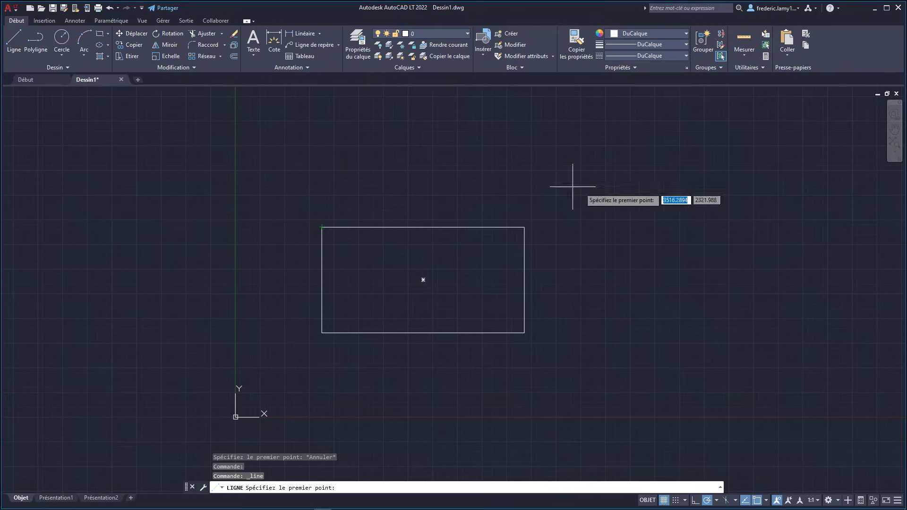
Examine the midpoint snap on the rectangle's upper edge and the list of active object snap modes, then cancel the Line command
click(765, 500)
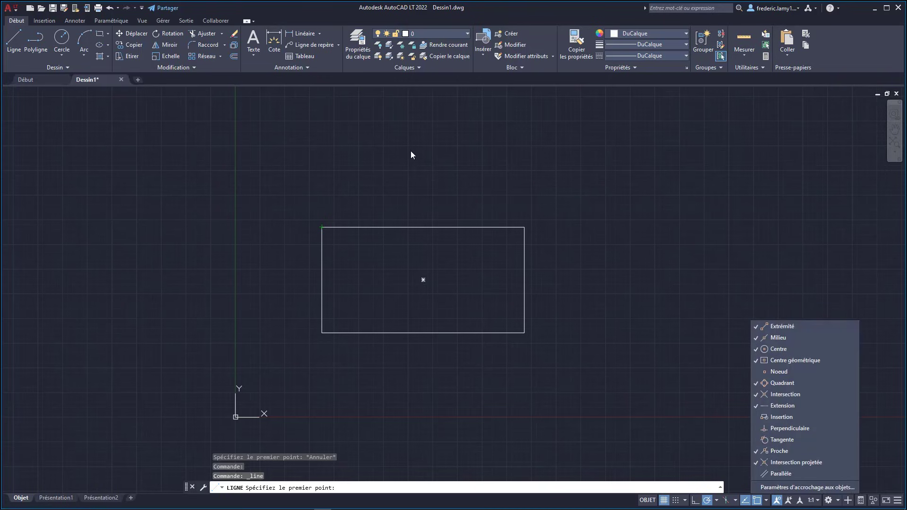
click(18, 35)
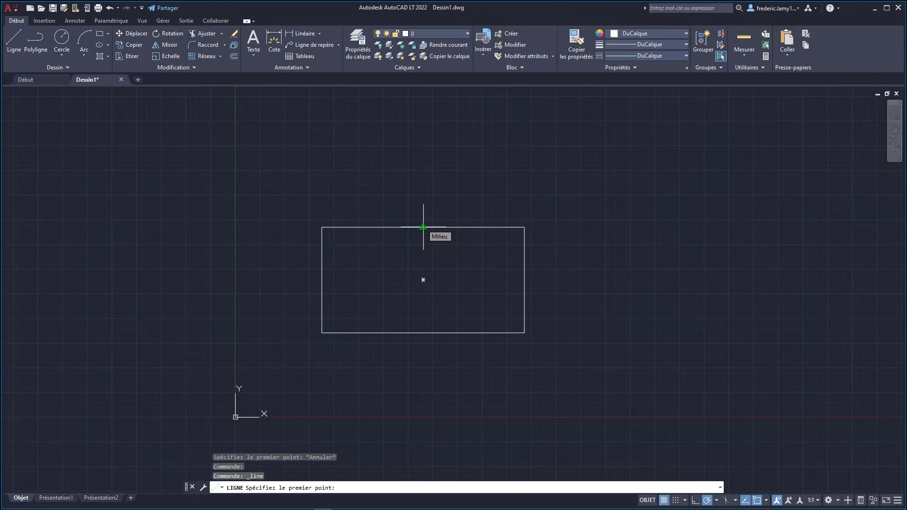
click(766, 501)
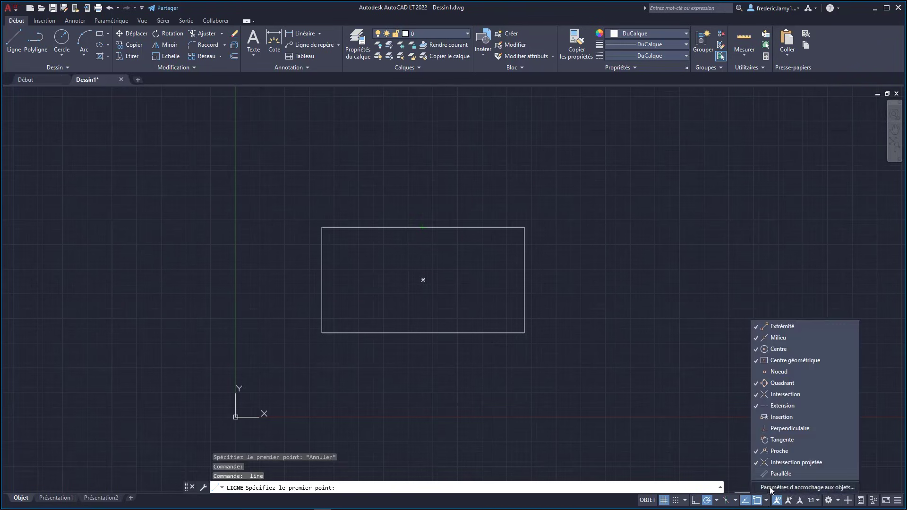
click(768, 489)
drag(447, 152, 111, 125)
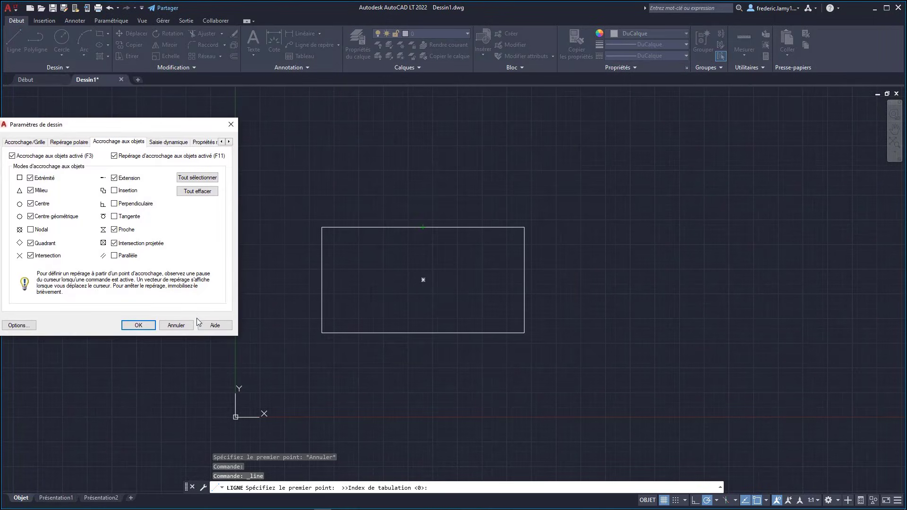
click(163, 325)
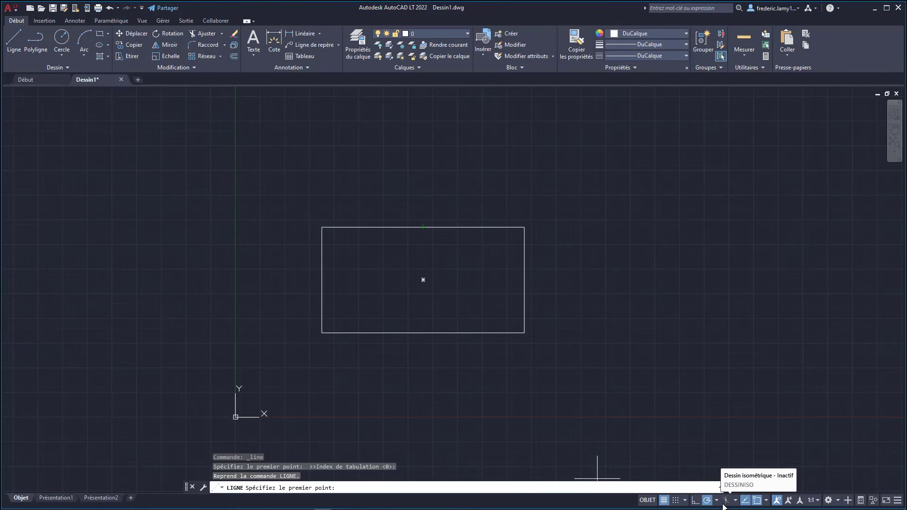
click(766, 501)
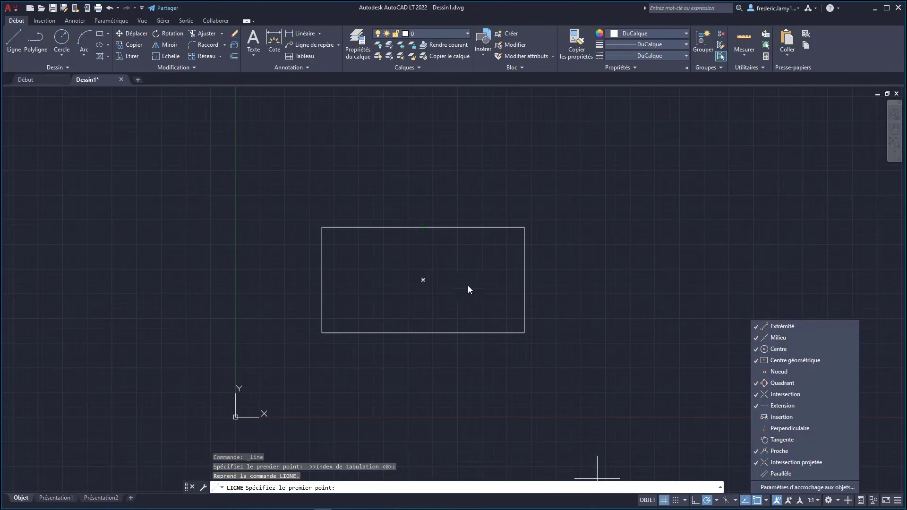
click(166, 151)
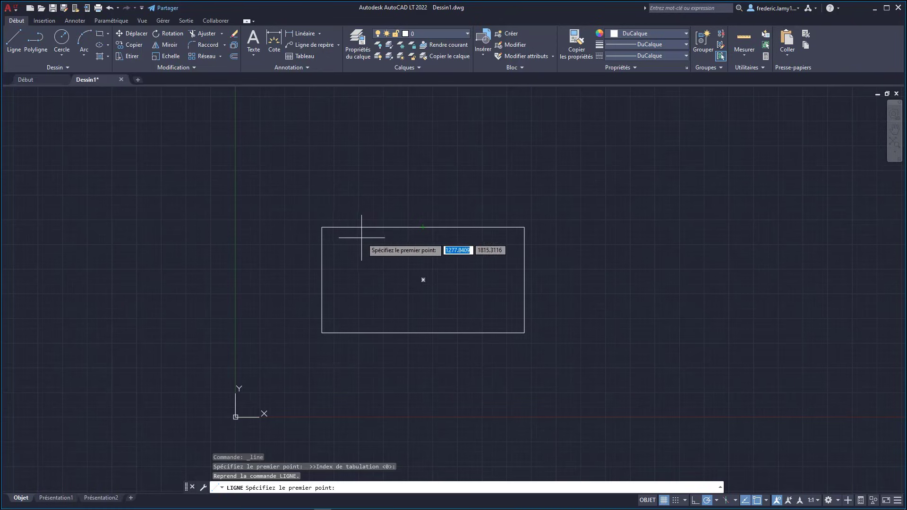
key(Escape)
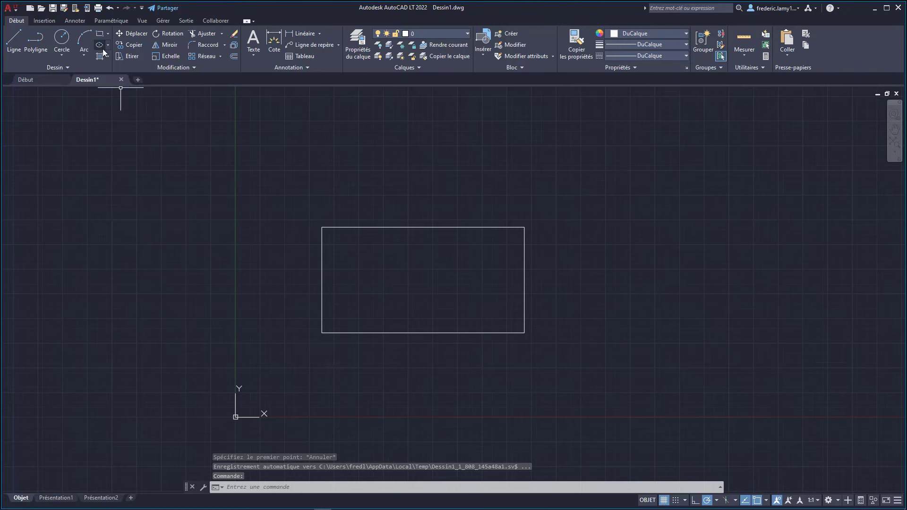
Draw a line from the rectangle's geometric centre to its lower-right corner using object snap, then erase it
click(19, 42)
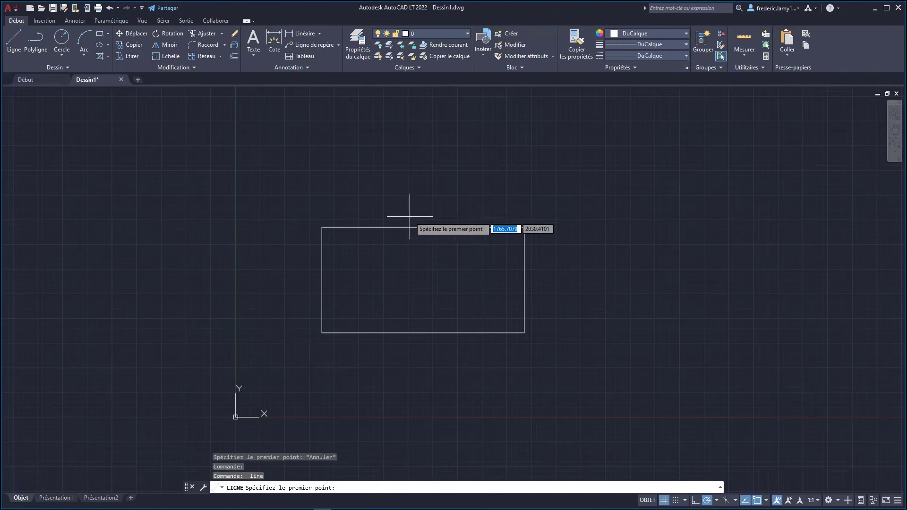
click(422, 280)
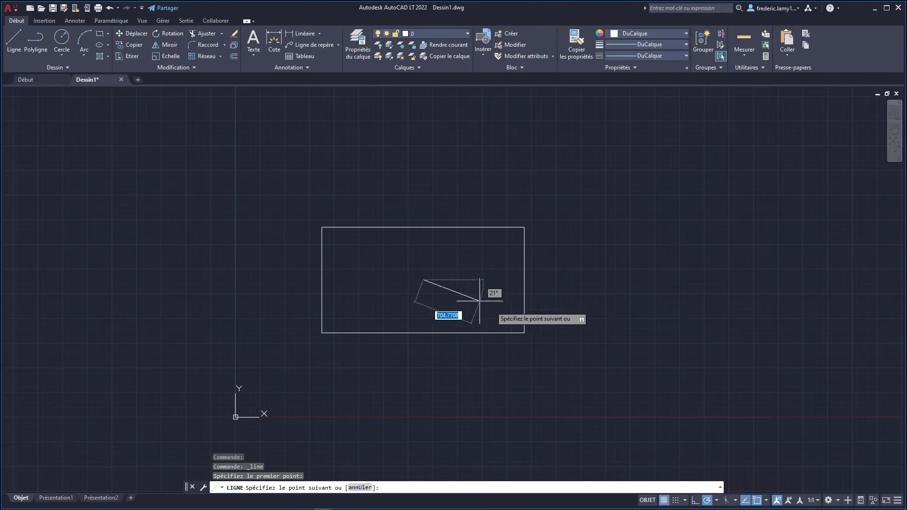
click(524, 327)
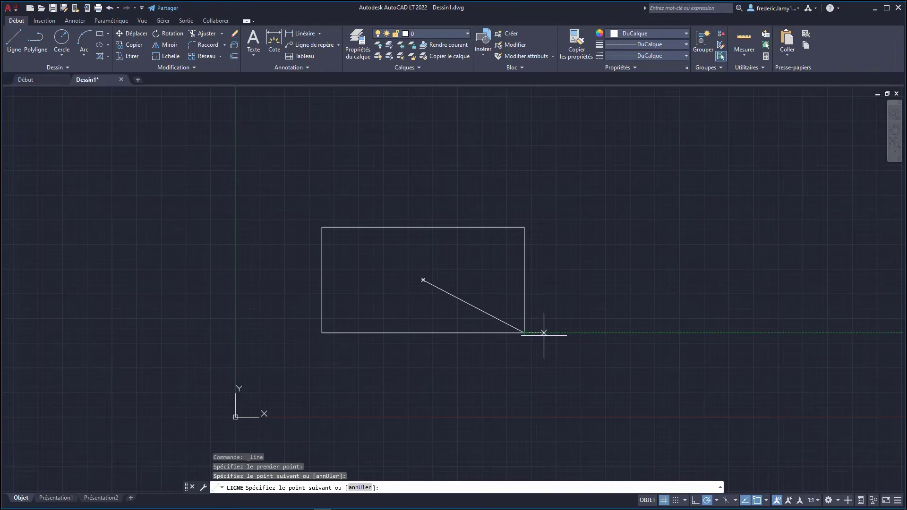
key(Escape)
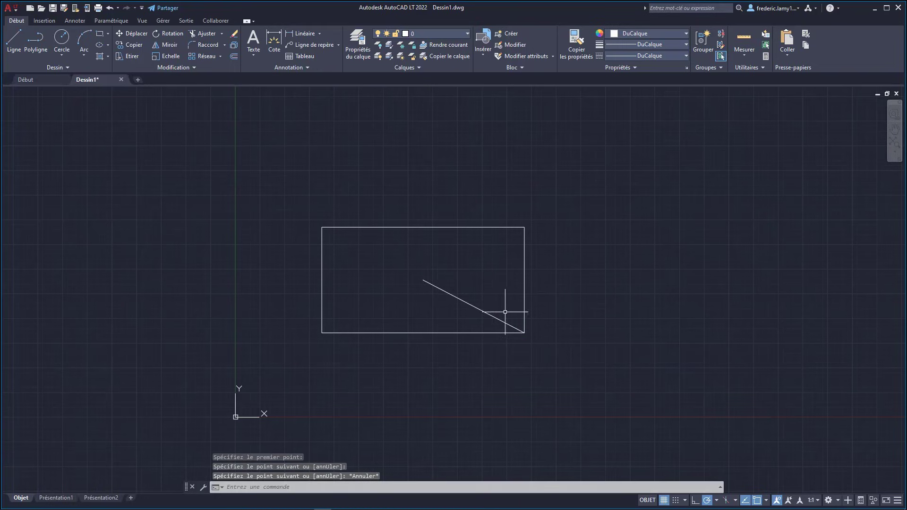
click(484, 311)
key(Delete)
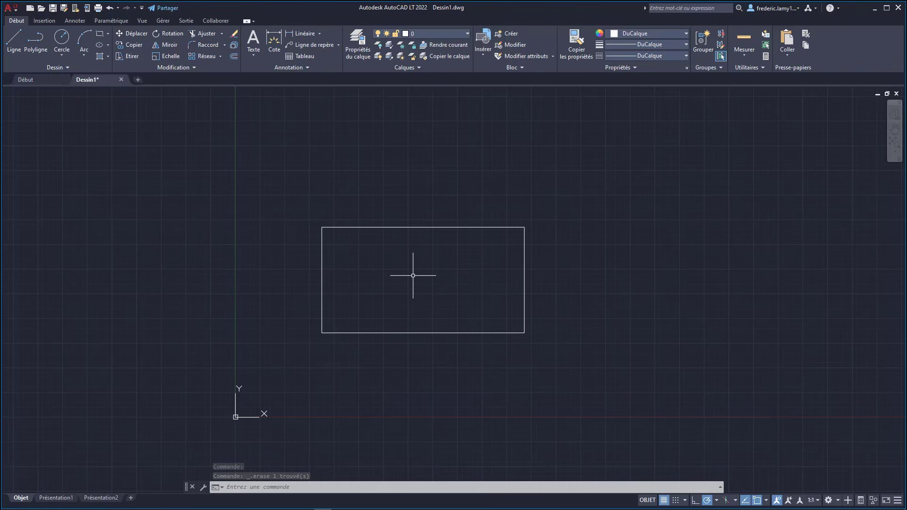
Place three freehand points higher than the rectangle, one beyond the Y axis and two between the axis and the rectangle
click(767, 501)
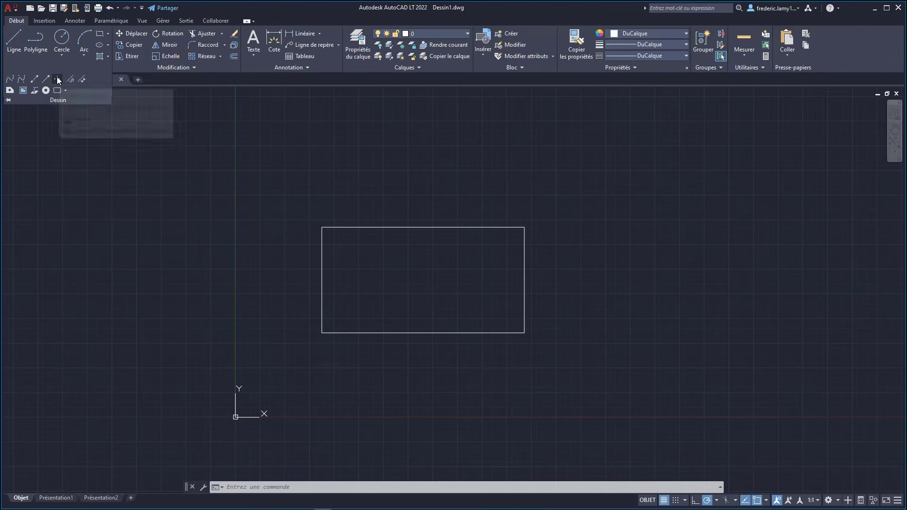
click(58, 79)
click(201, 168)
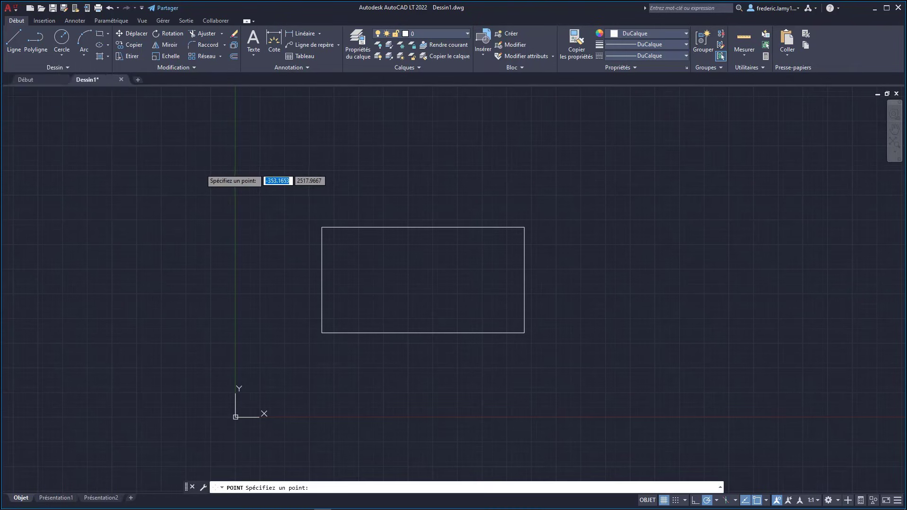
click(259, 145)
click(308, 171)
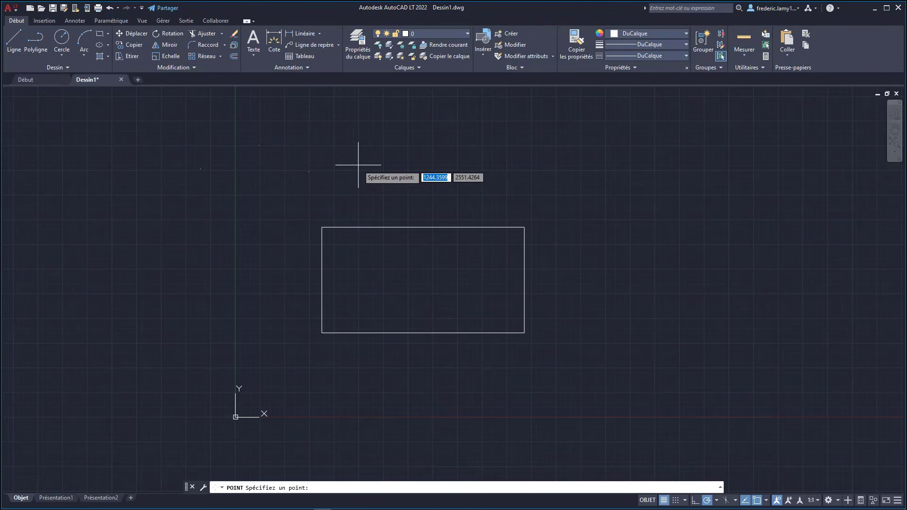
key(Escape)
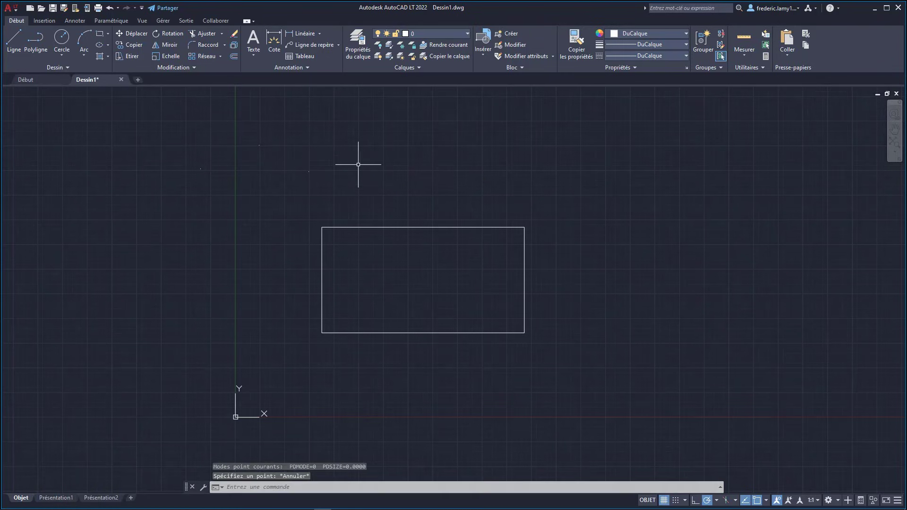
Enable the Noeud object snap and connect the three points above the rectangle with two consecutive line segments
click(14, 37)
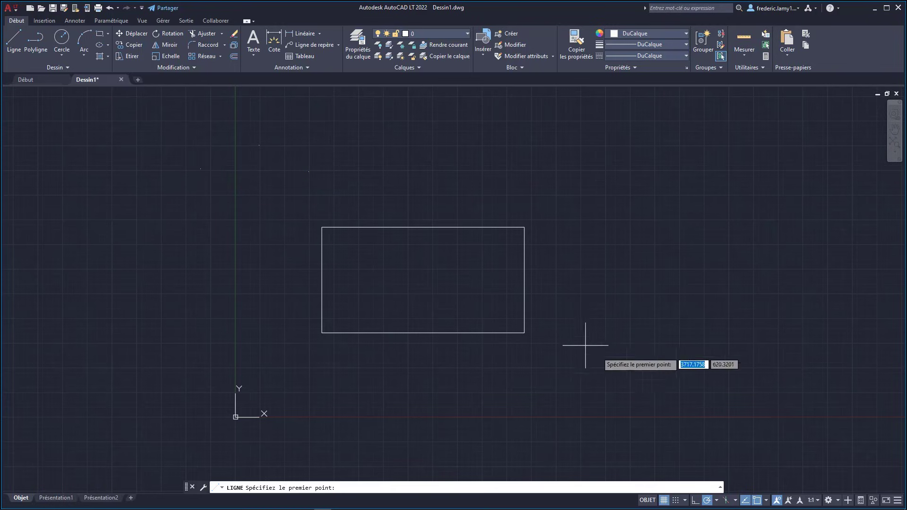
click(766, 500)
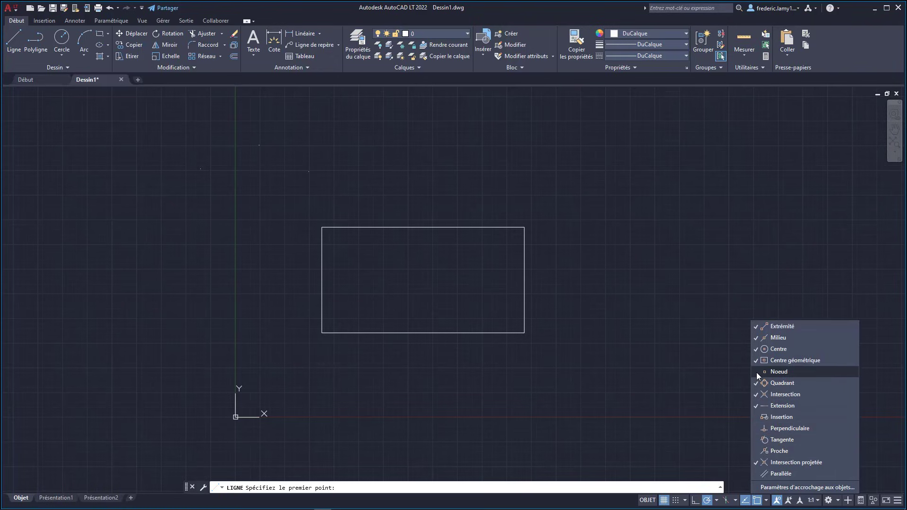
click(10, 41)
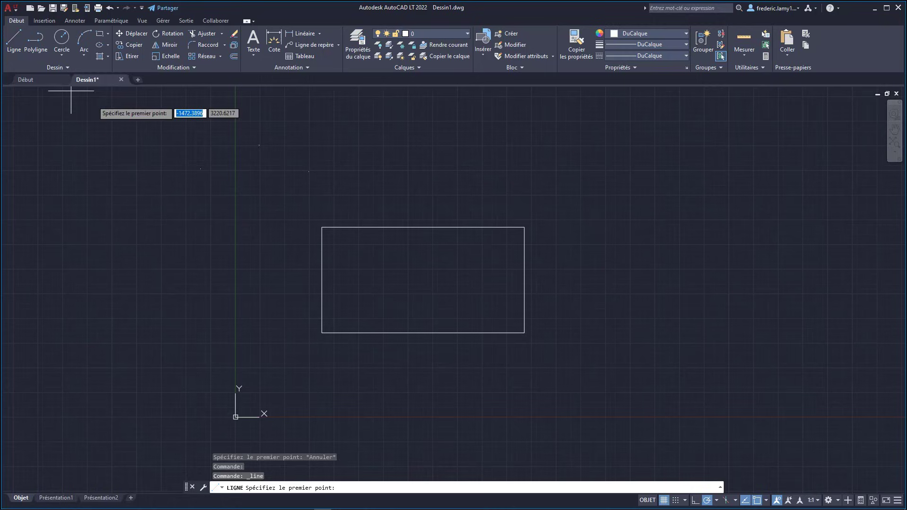
click(200, 168)
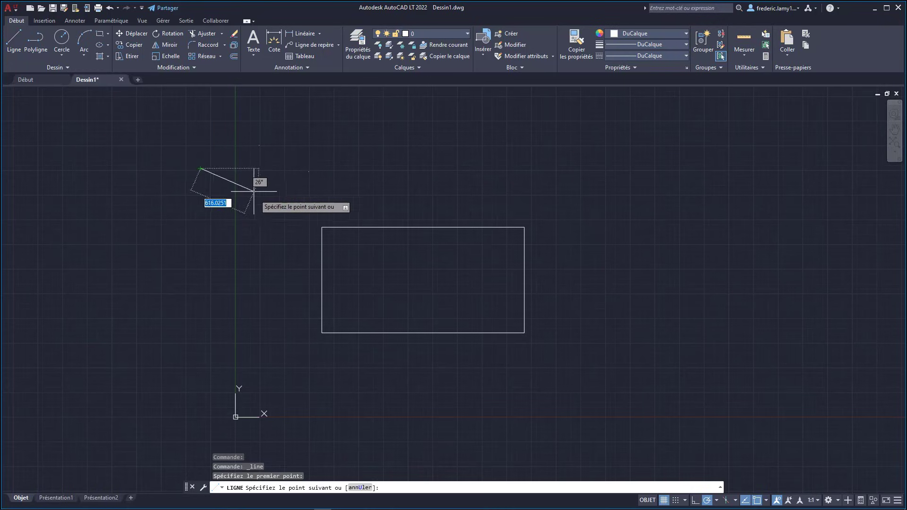
click(259, 145)
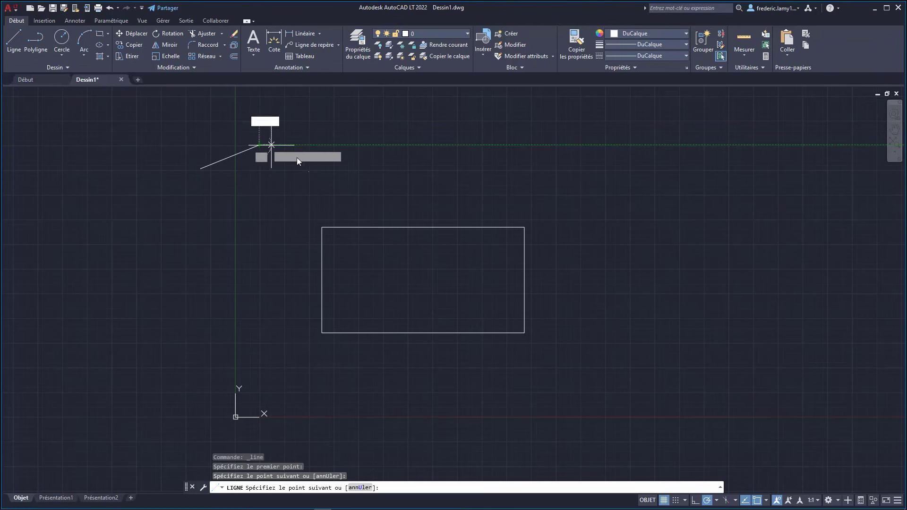
click(308, 171)
key(Escape)
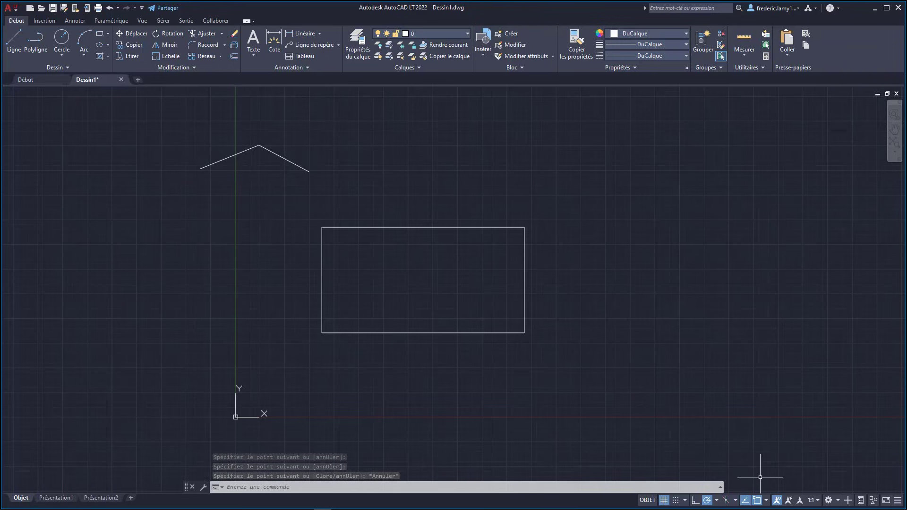
Disable the Noeud object snap and draw a freehand circle beyond the rectangle's right edge by centre and radius
click(766, 501)
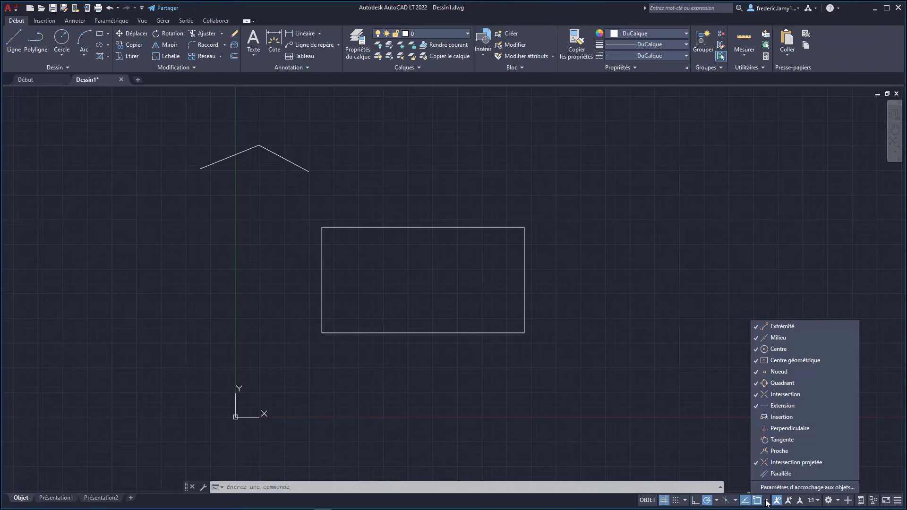
click(765, 372)
click(62, 56)
click(63, 72)
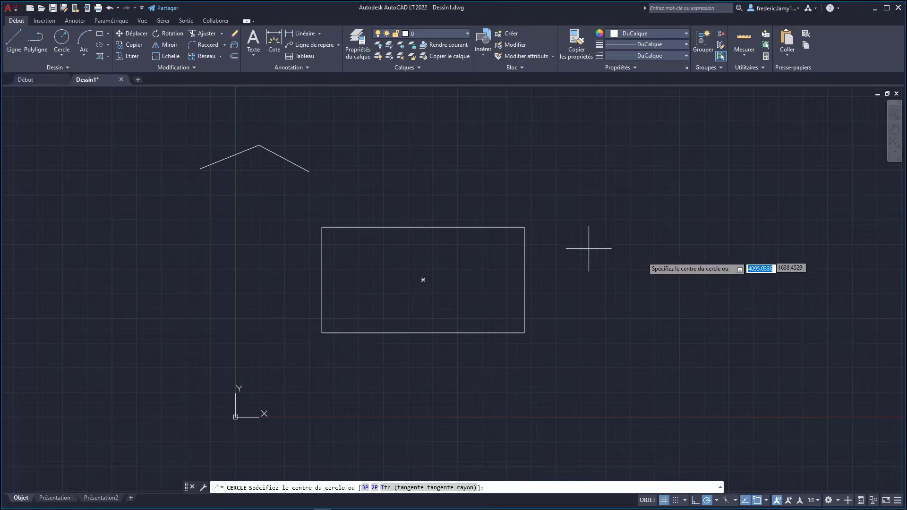
click(646, 245)
click(687, 204)
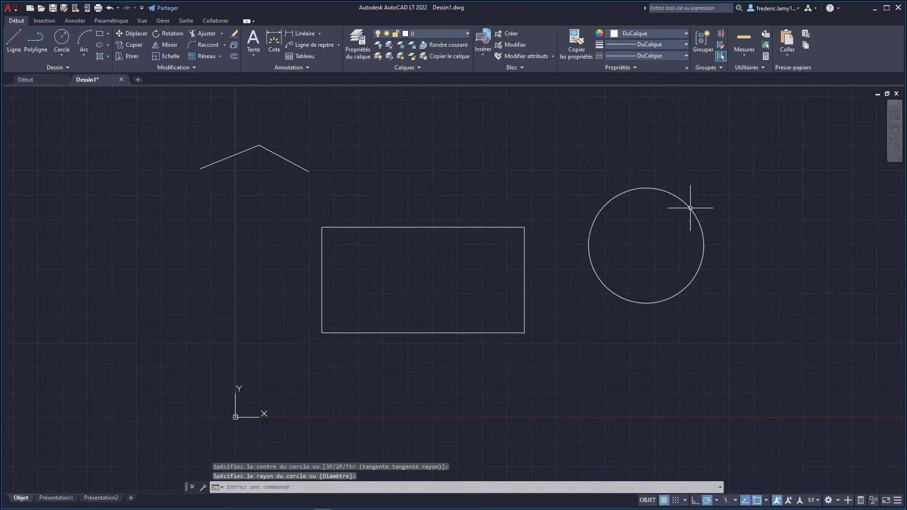
Check the circle's quadrant snap points, and draw two freehand crossing lines on the opposite side of the Y axis from the rectangle
click(14, 38)
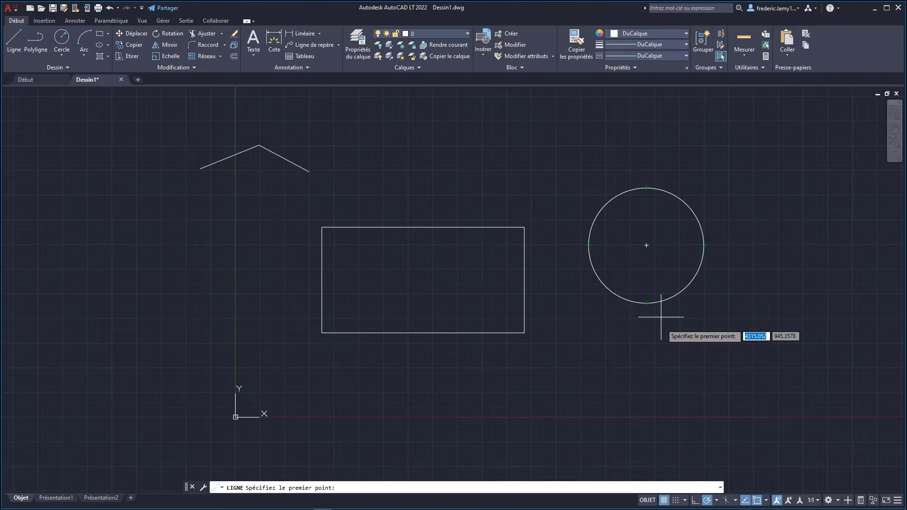
click(766, 502)
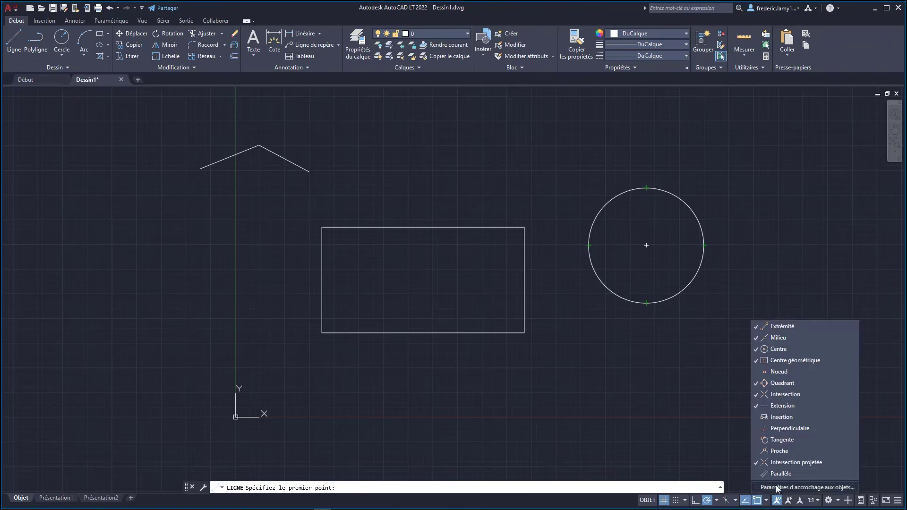
click(53, 80)
click(96, 215)
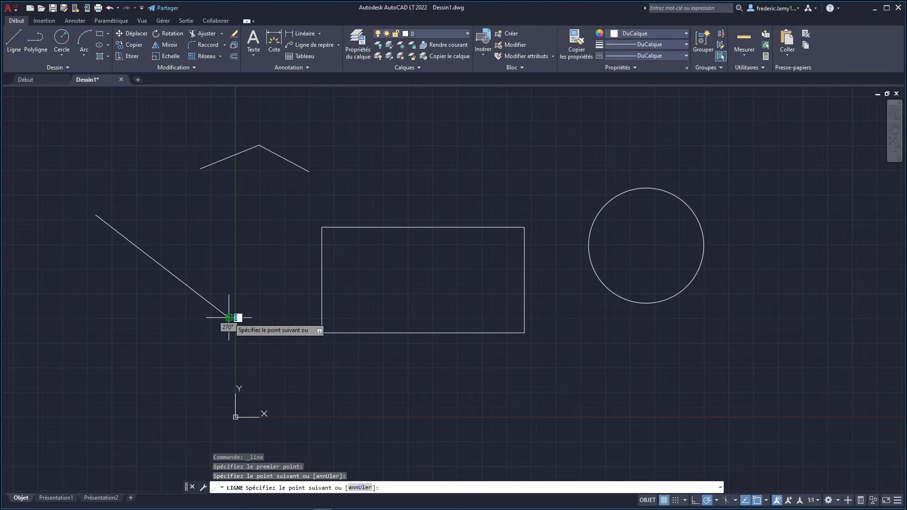
click(229, 318)
click(13, 40)
click(207, 218)
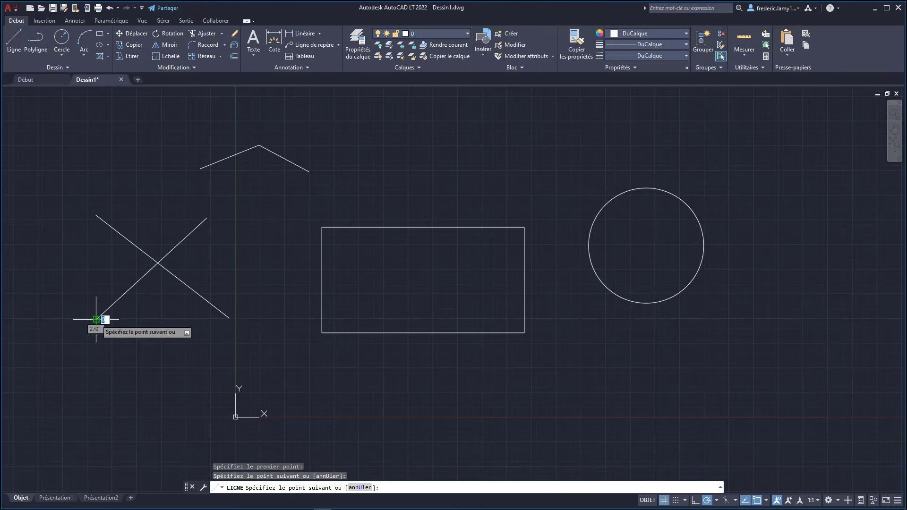
click(95, 320)
Examine the intersection snap where the two lines cross, cancel the Line command and review the list of active object snap modes
click(14, 41)
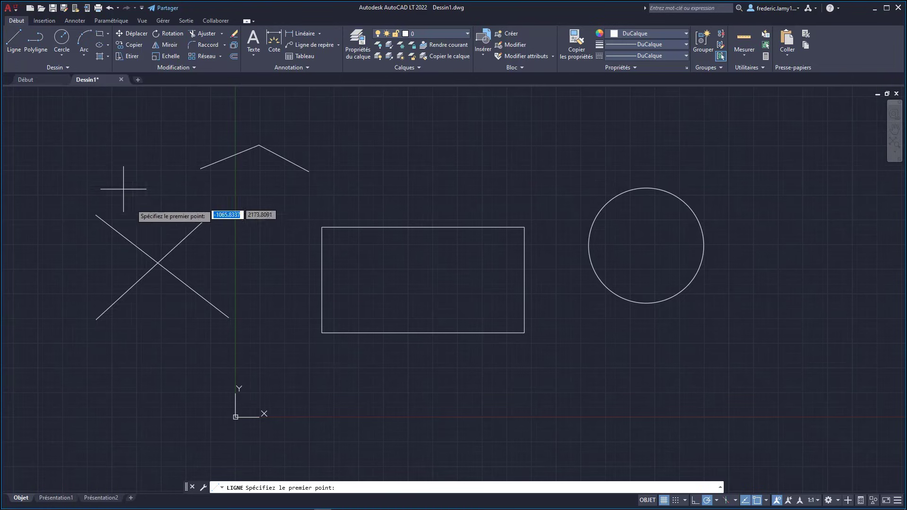
scroll(142, 258, up, 5)
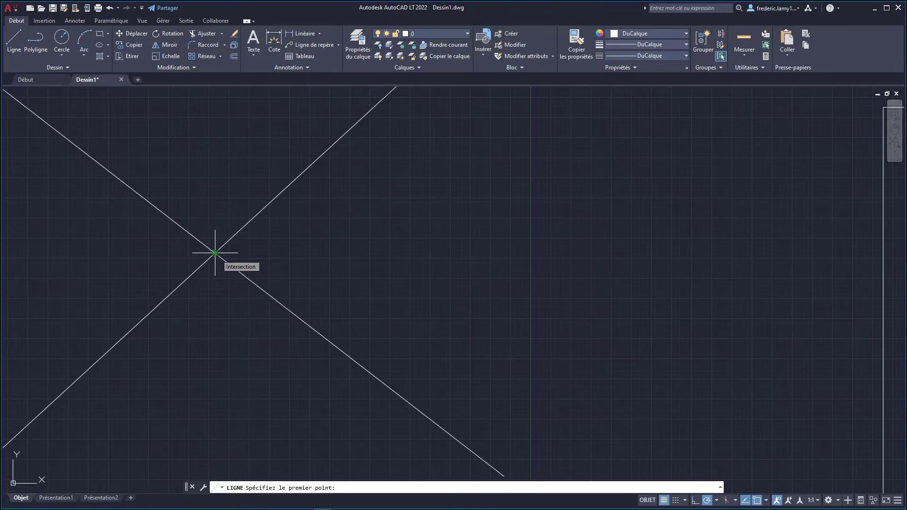
scroll(215, 253, down, 5)
key(Escape)
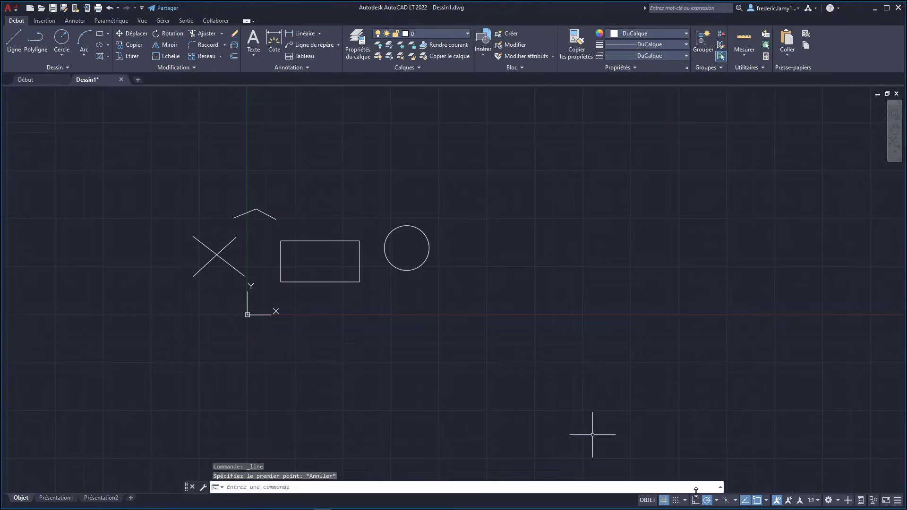
click(766, 500)
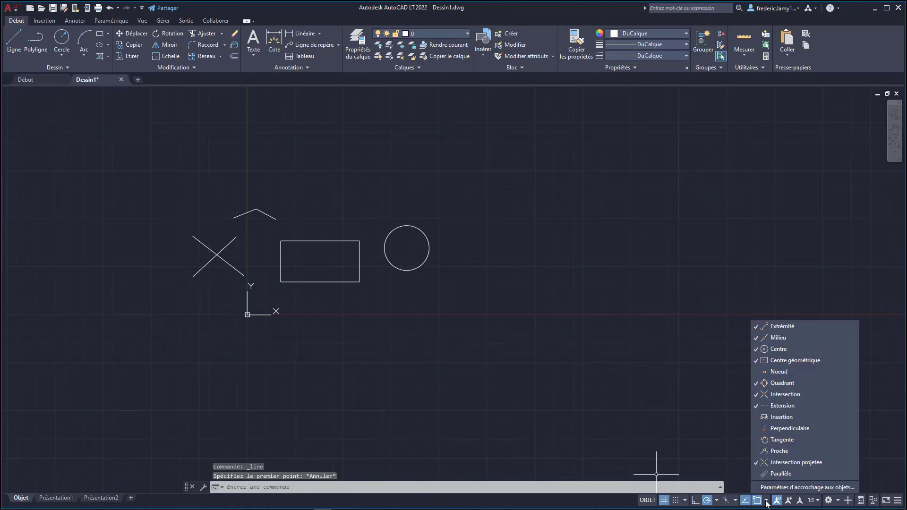
key(Escape)
key(Escape)
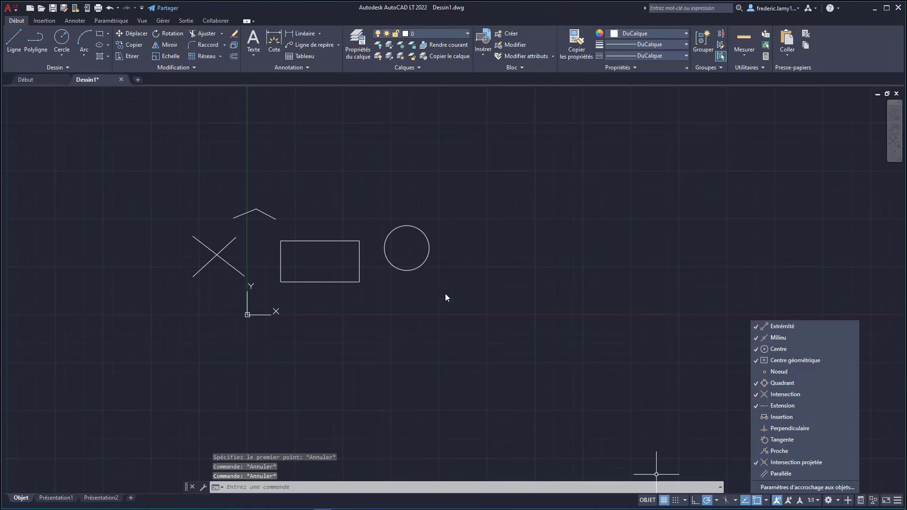
Draw a freehand line beyond the circle, rising diagonally away from it
scroll(463, 257, up, 4)
click(15, 41)
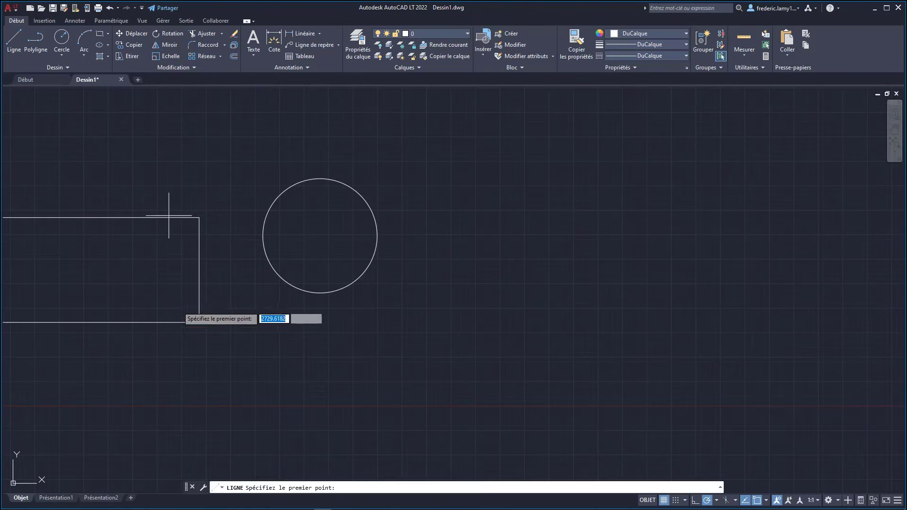
scroll(178, 307, down, 4)
click(305, 337)
click(419, 209)
key(Escape)
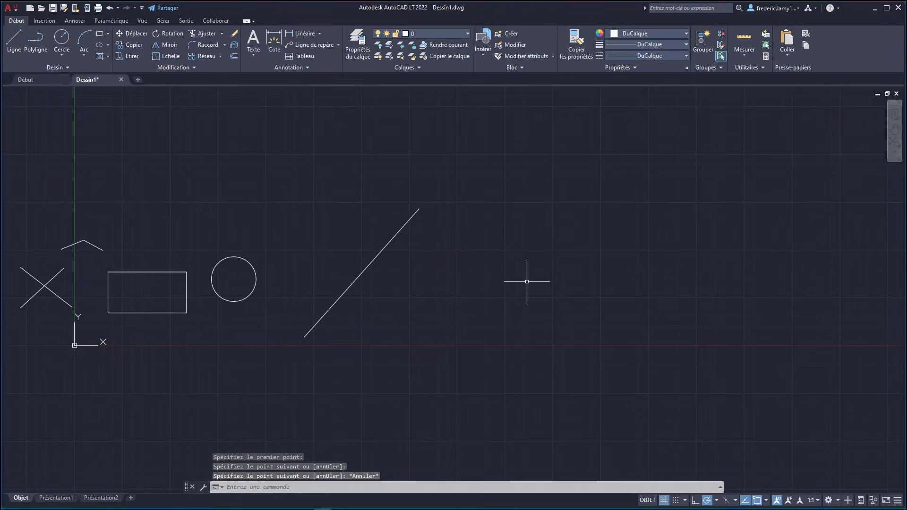
Draw a second freehand line farther from the circle, leaning toward the first slanted line without touching it
click(8, 43)
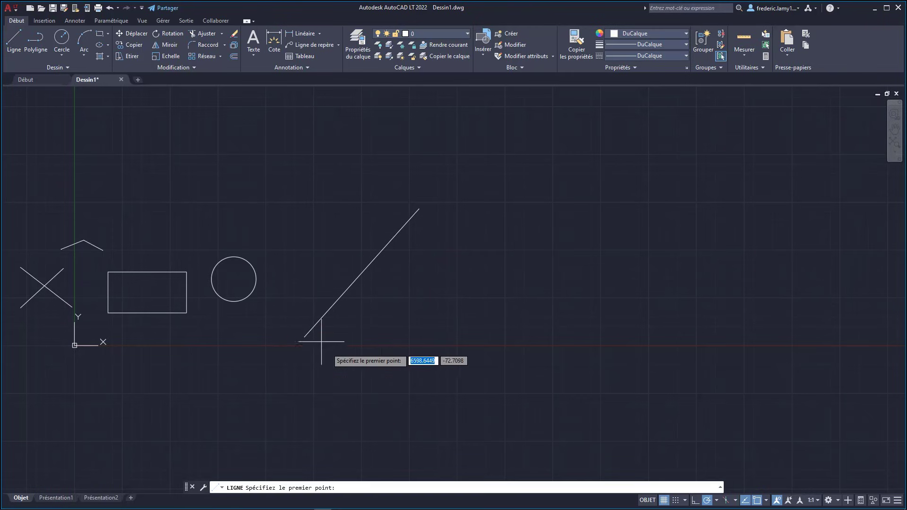
click(14, 42)
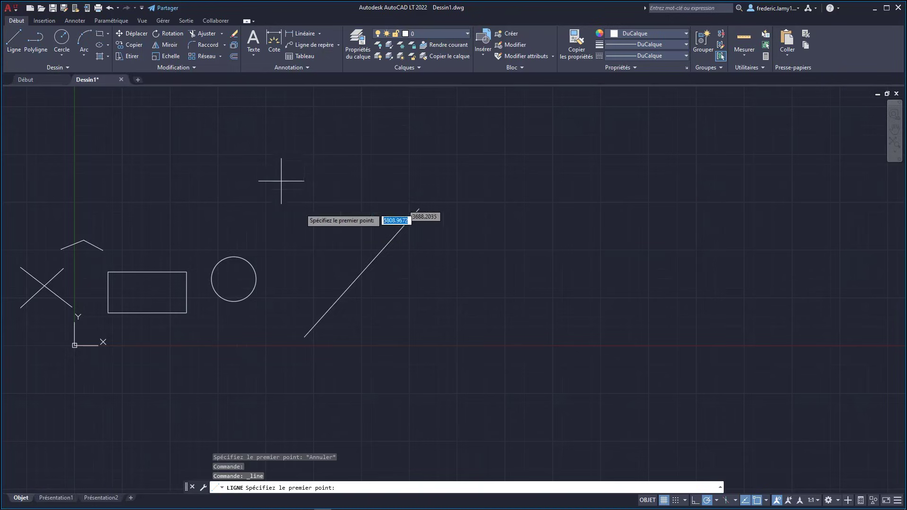
scroll(376, 244, up, 2)
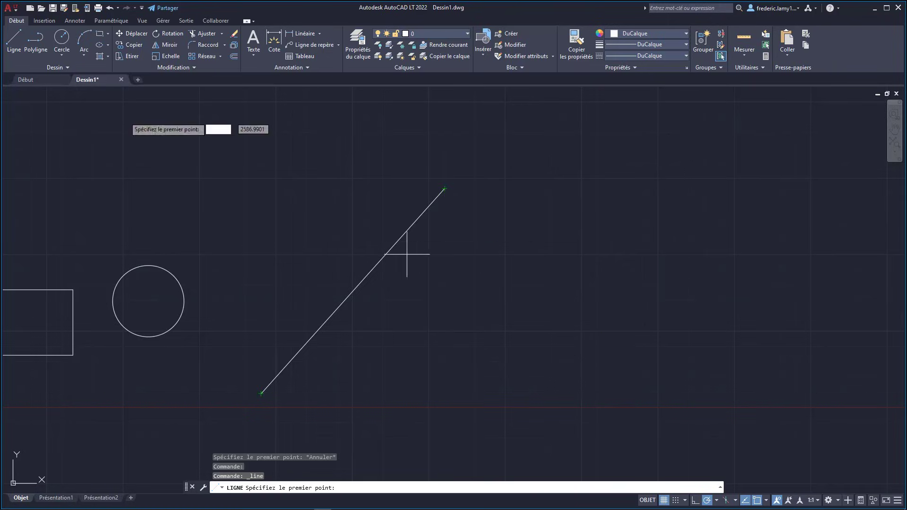
scroll(214, 197, down, 4)
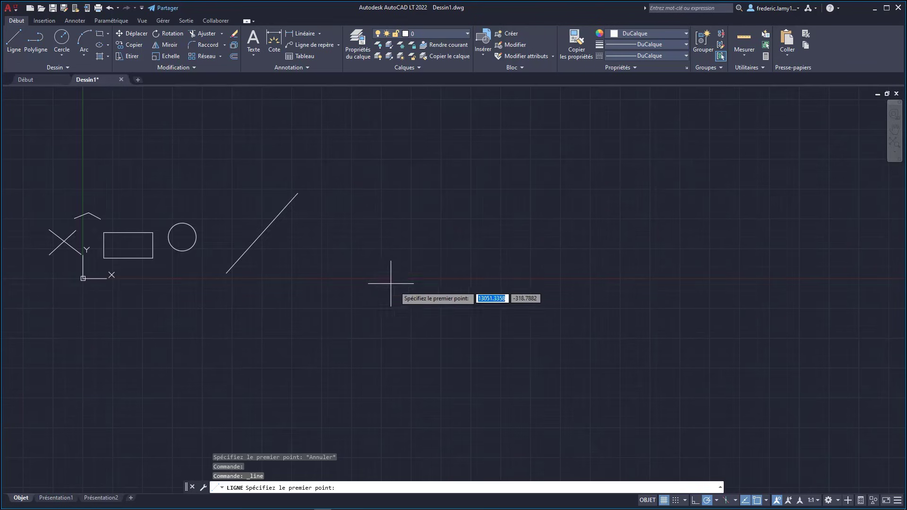
click(428, 280)
click(365, 170)
key(Escape)
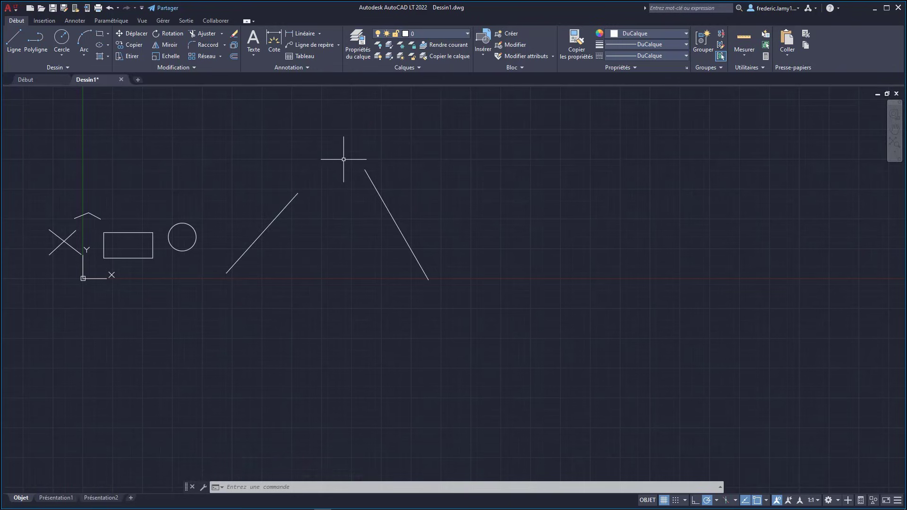
Review the active object snap modes and preview the extension snap from the first slanted line's upper end, cancelling the line
scroll(344, 159, up, 2)
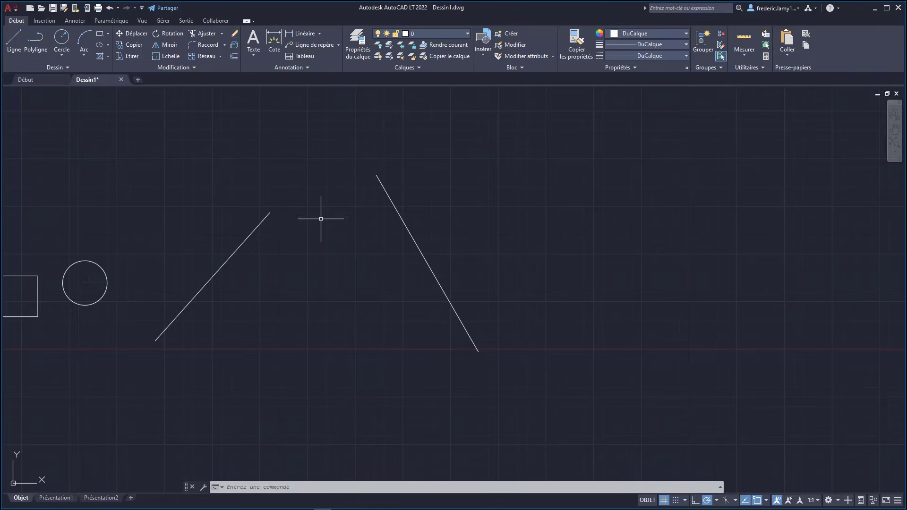
click(766, 501)
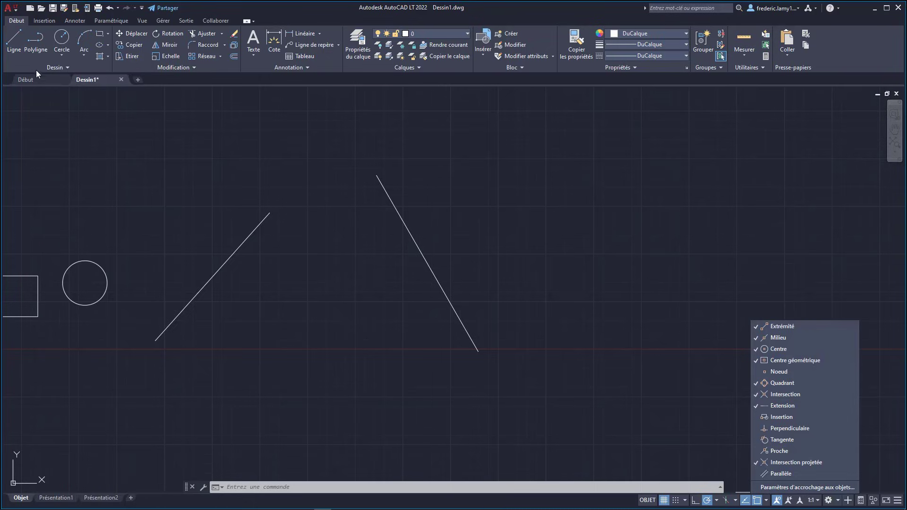
click(13, 38)
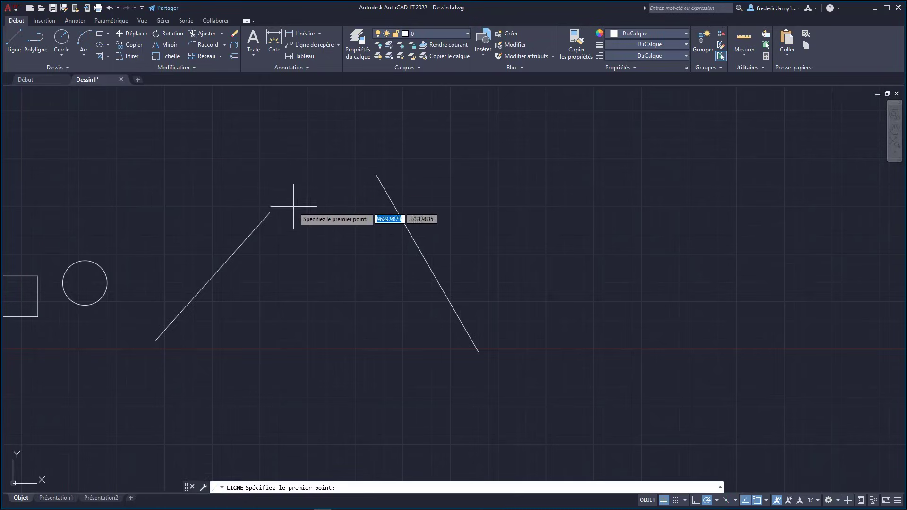
click(269, 213)
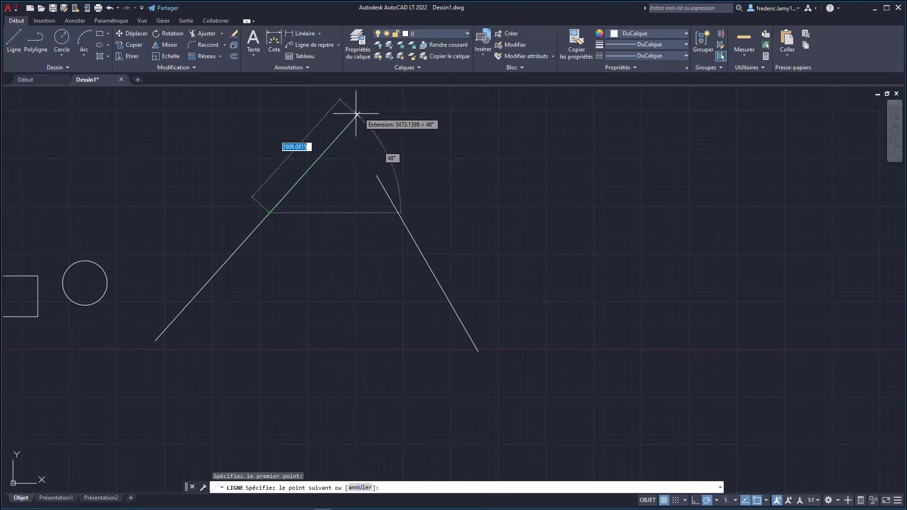
key(Escape)
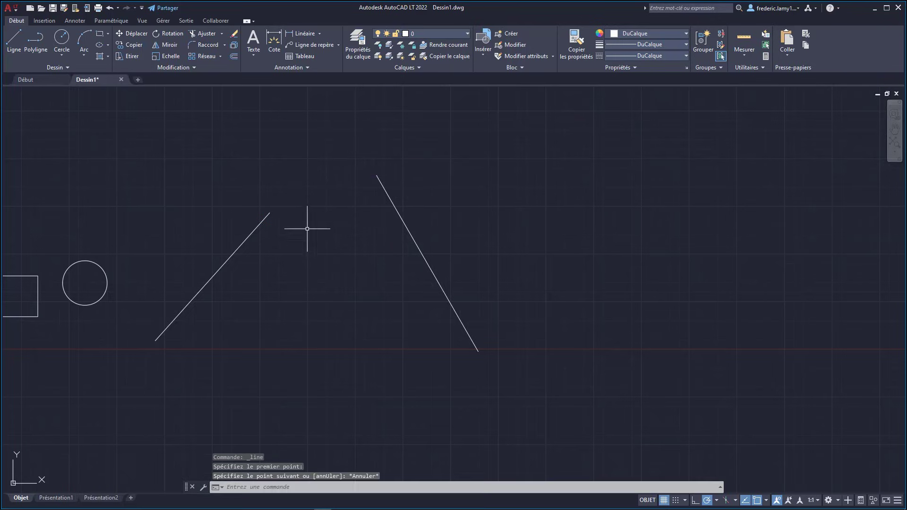
Draw two lines joining the projected intersection of the slanted lines to each line's upper end, forming a peak
click(14, 41)
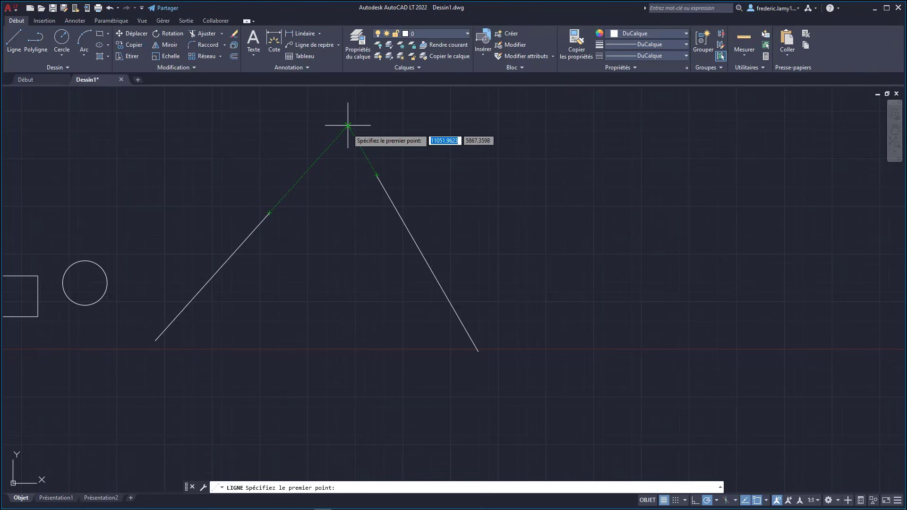
click(347, 125)
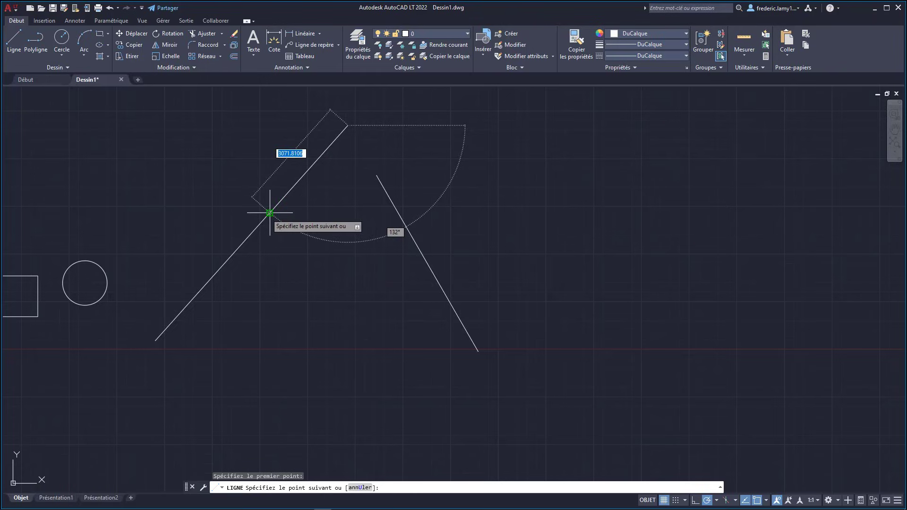
key(Escape)
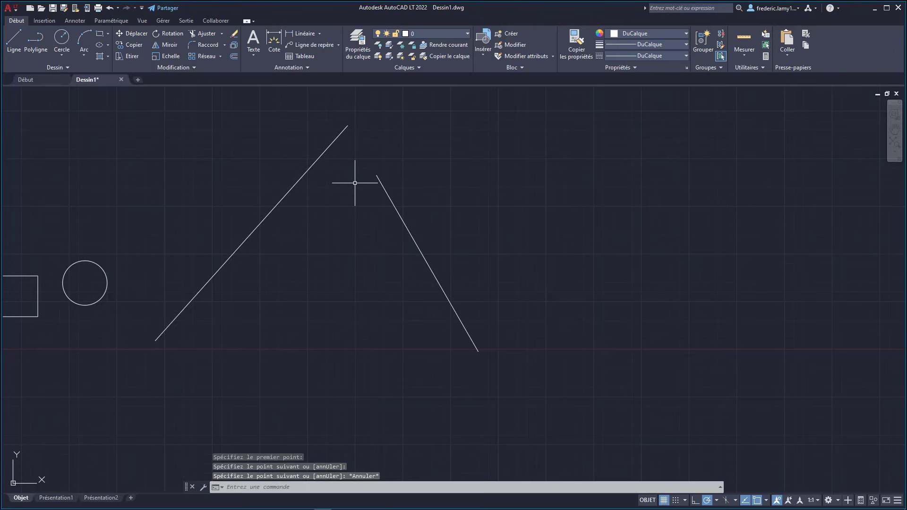
key(Return)
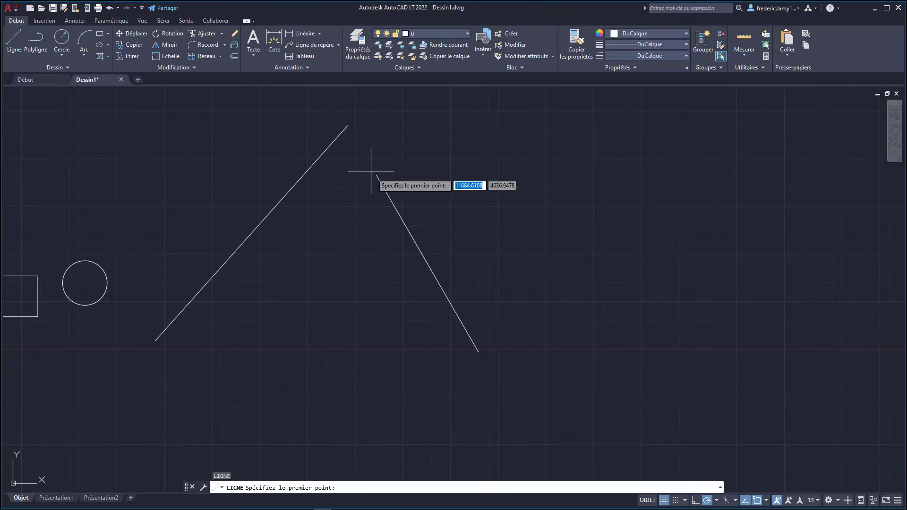
click(376, 175)
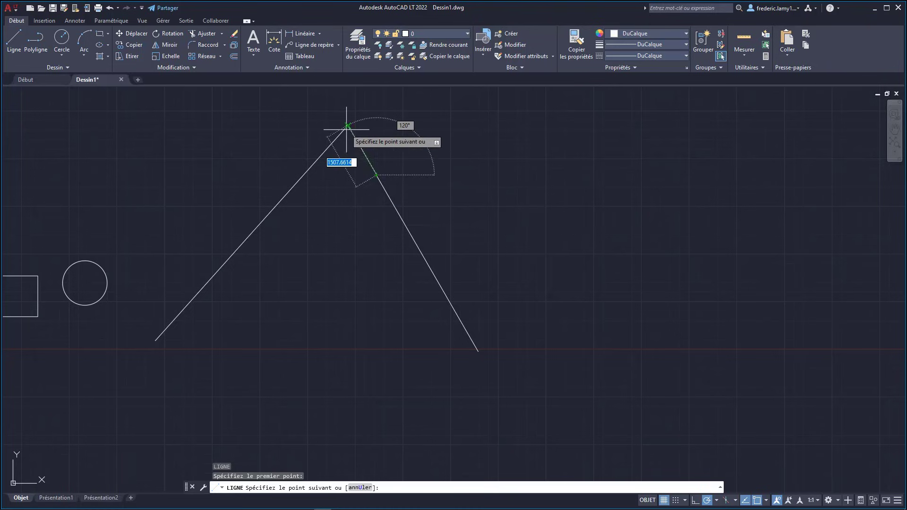
key(Escape)
Review the list of object snap modes, focusing on the Insertion mode
scroll(245, 305, down, 5)
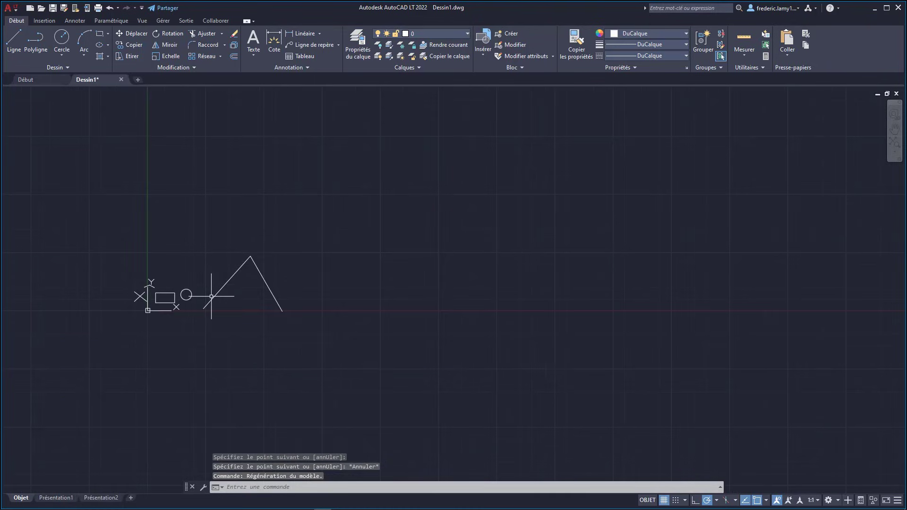
scroll(203, 303, up, 4)
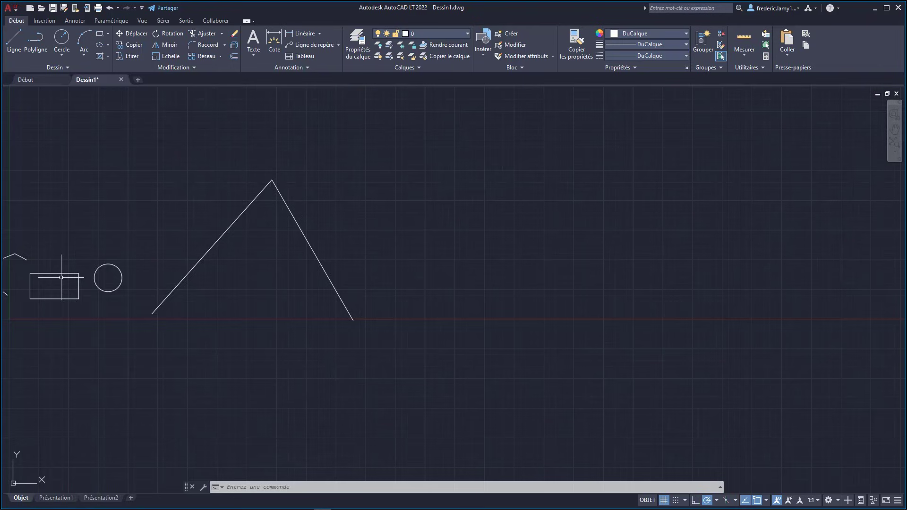
scroll(357, 239, down, 2)
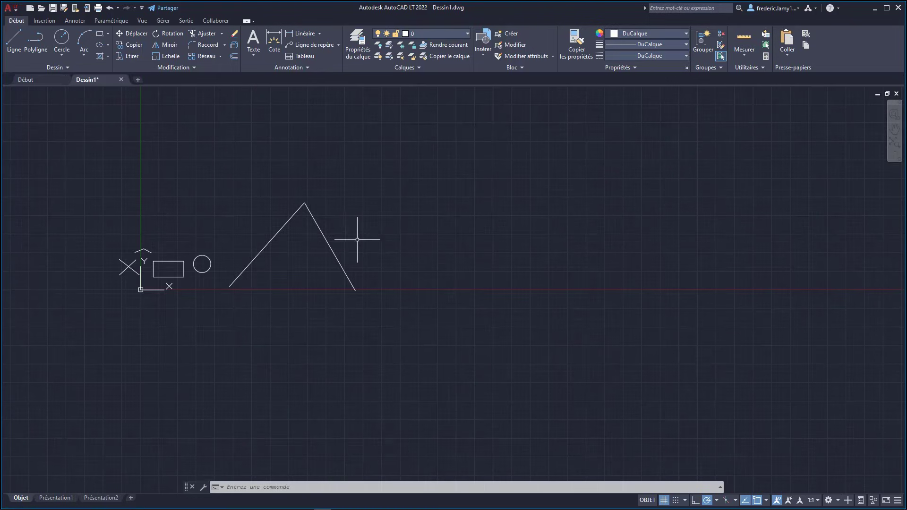
scroll(302, 251, up, 3)
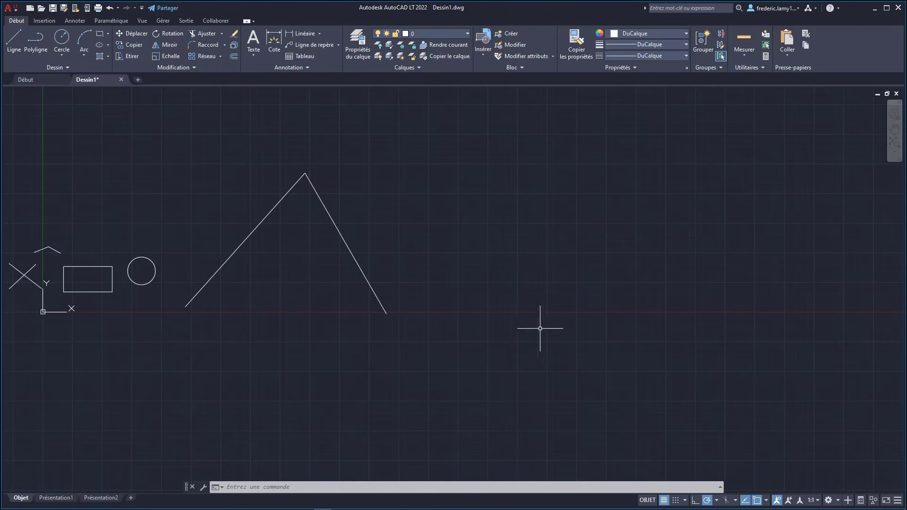
click(766, 501)
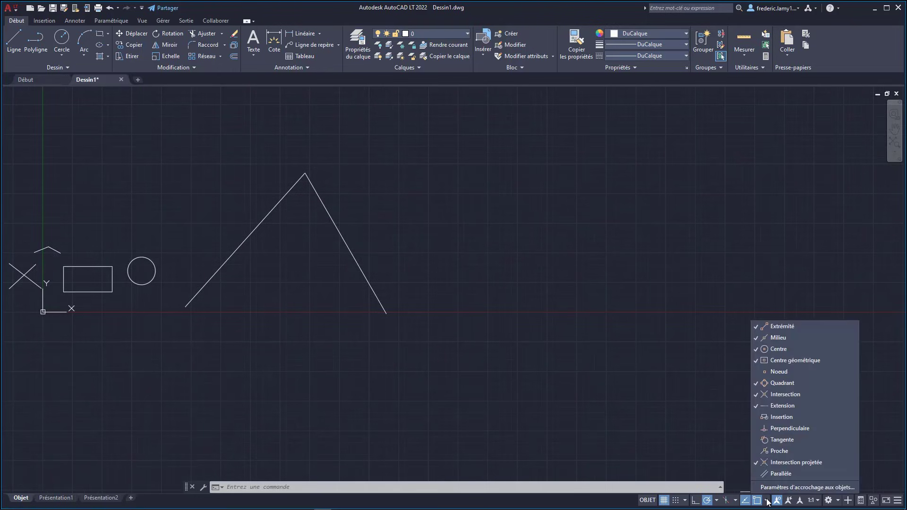
click(789, 420)
key(Escape)
scroll(457, 281, down, 3)
scroll(387, 262, up, 3)
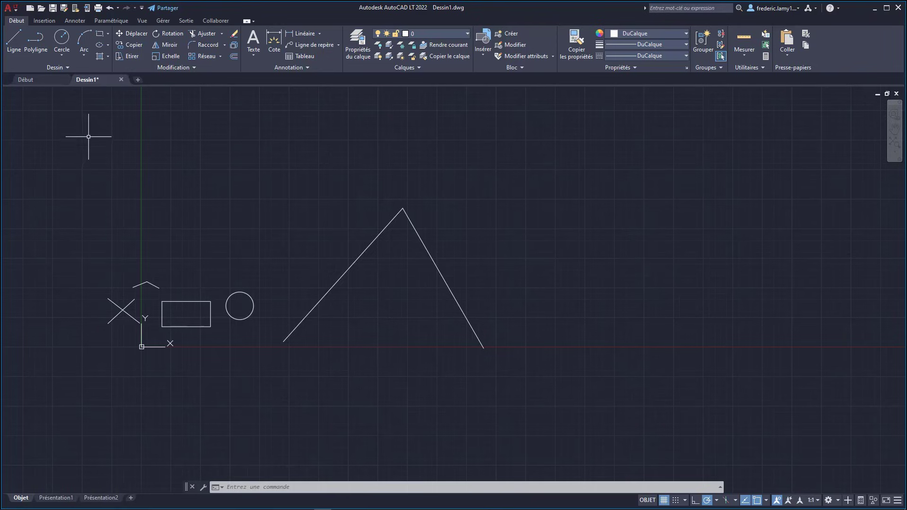
Insert the canape block in the empty area above the circle, at scale 1 and rotation 0
click(44, 20)
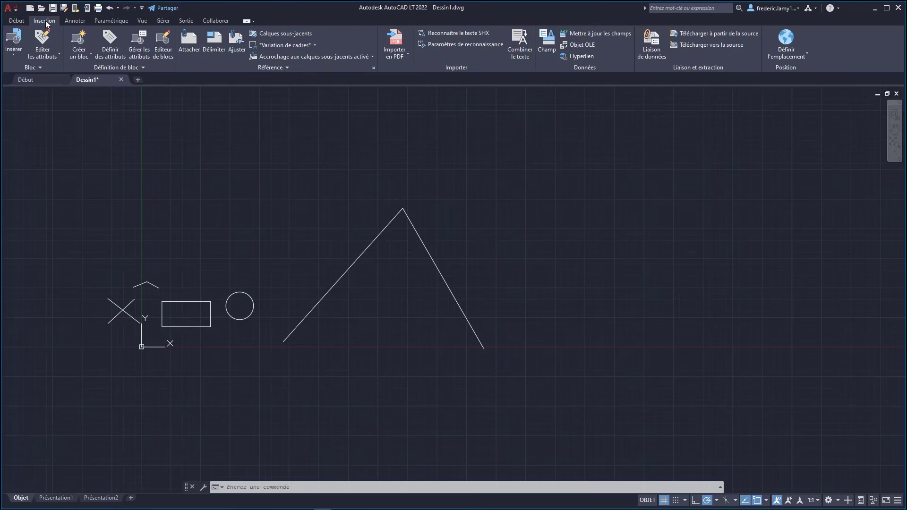
click(14, 55)
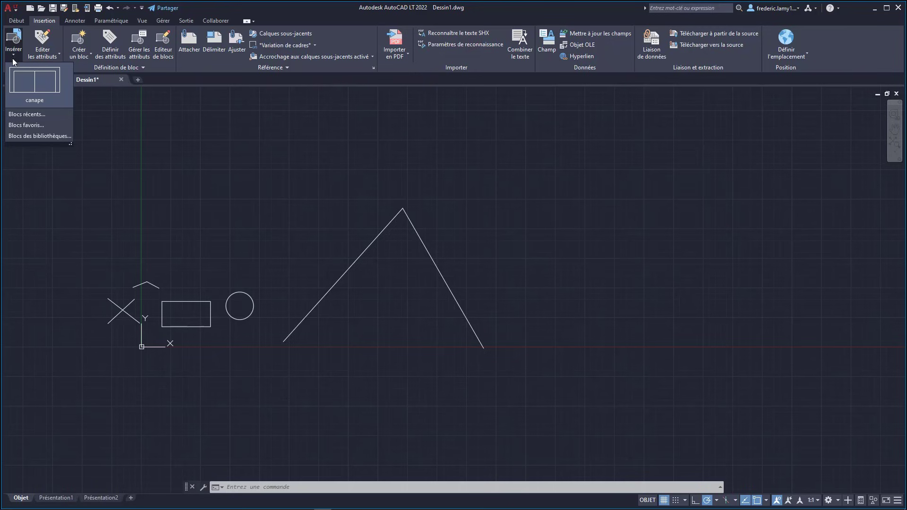
click(25, 85)
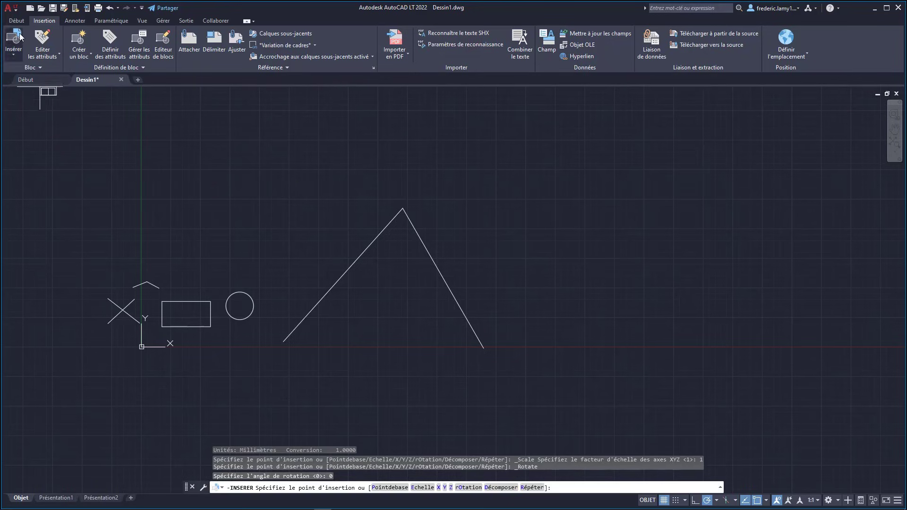
scroll(222, 240, up, 4)
scroll(225, 240, up, 2)
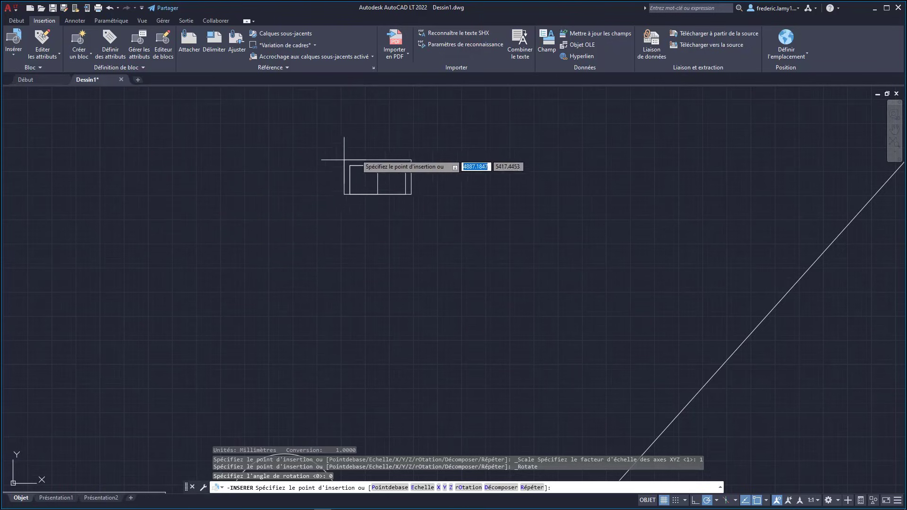
scroll(133, 245, down, 3)
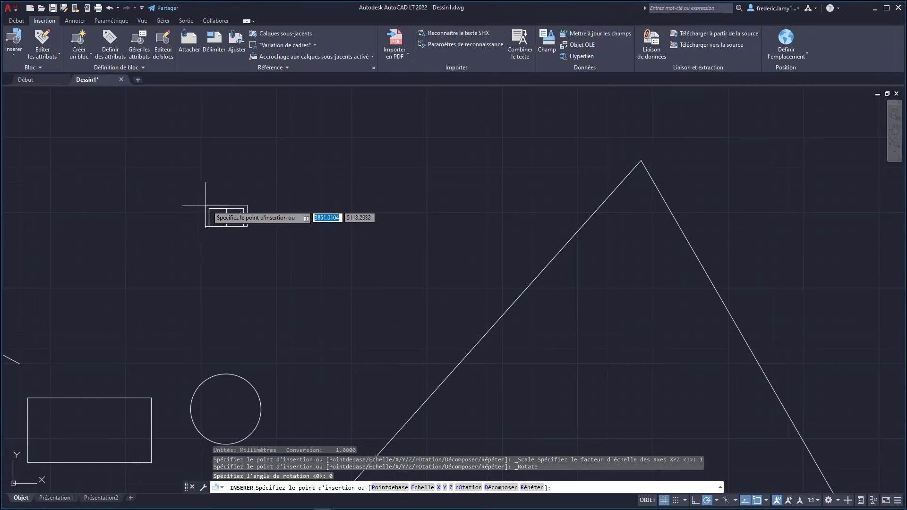
scroll(208, 203, up, 5)
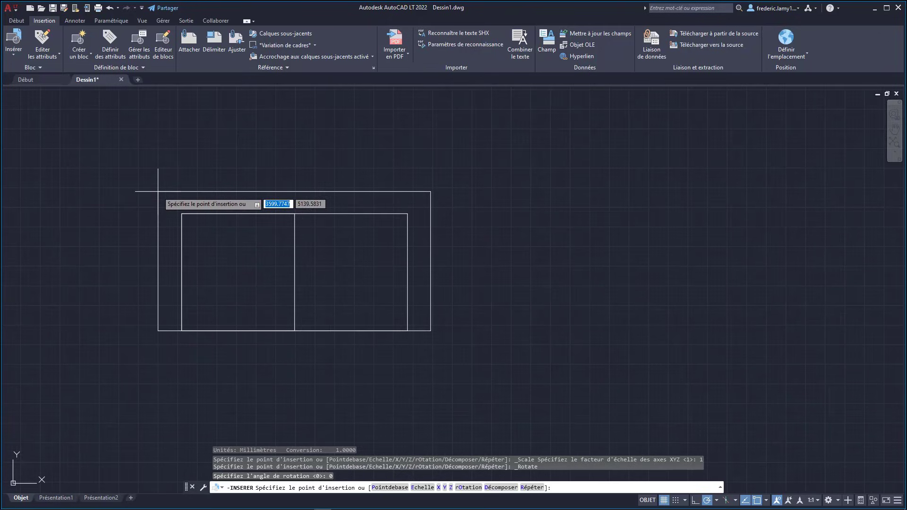
scroll(156, 196, down, 4)
click(185, 192)
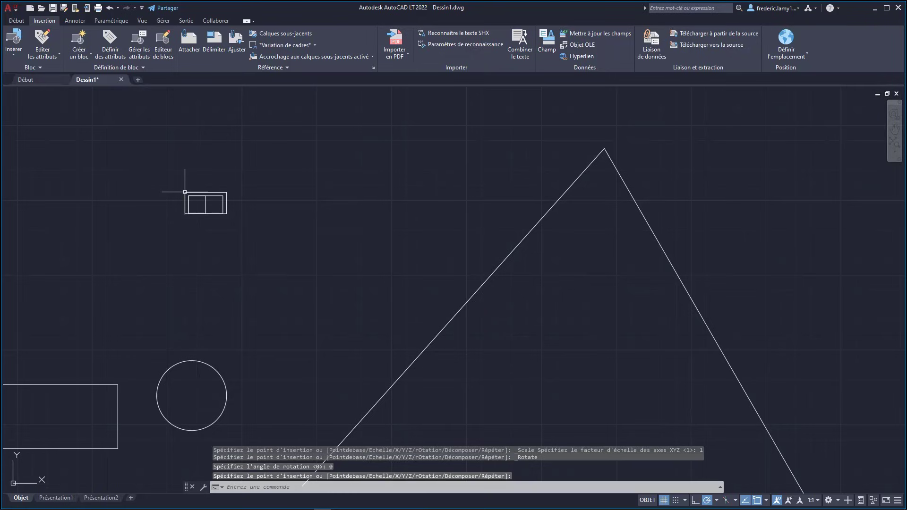
Move the canape block to a nearby spot by its insertion-point grip, and delete it from the drawing
scroll(170, 217, up, 4)
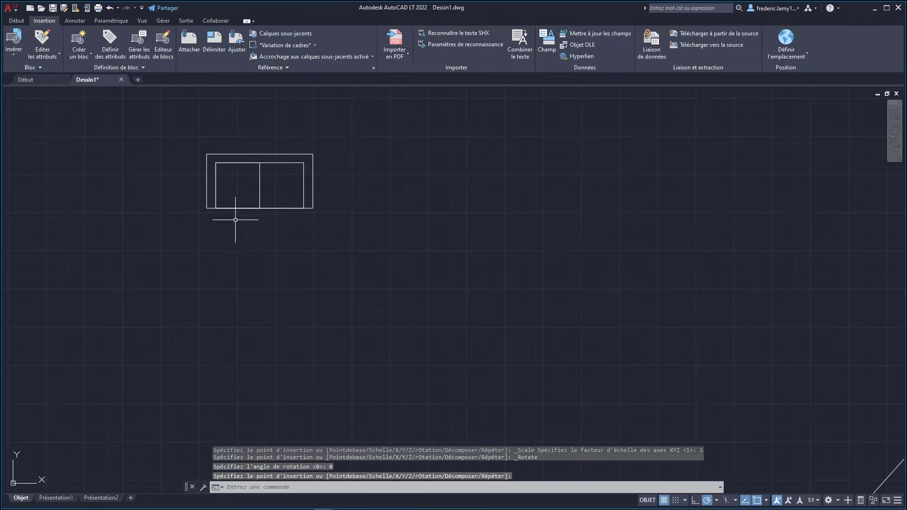
click(313, 176)
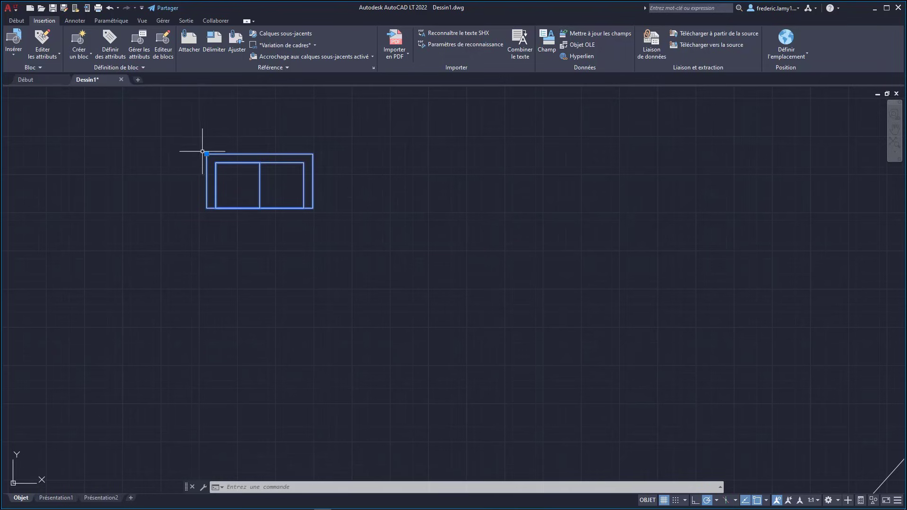
click(207, 154)
click(79, 216)
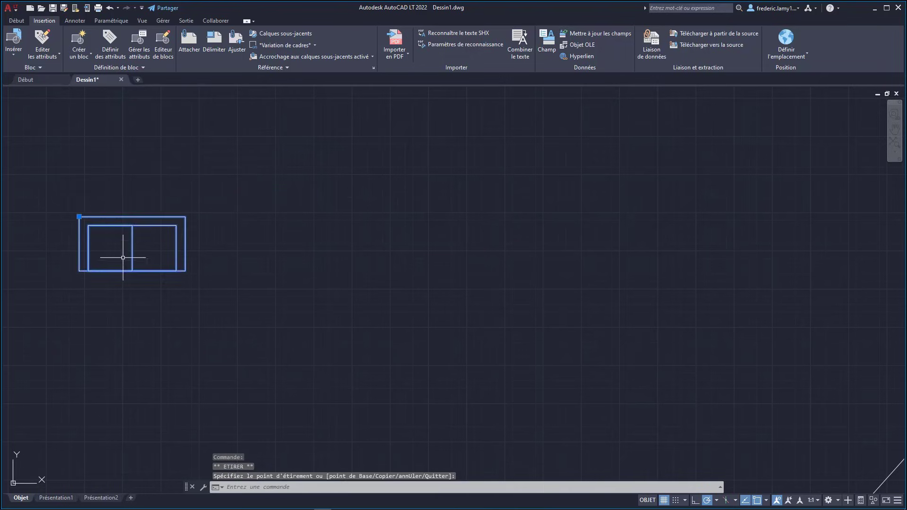
scroll(267, 290, down, 5)
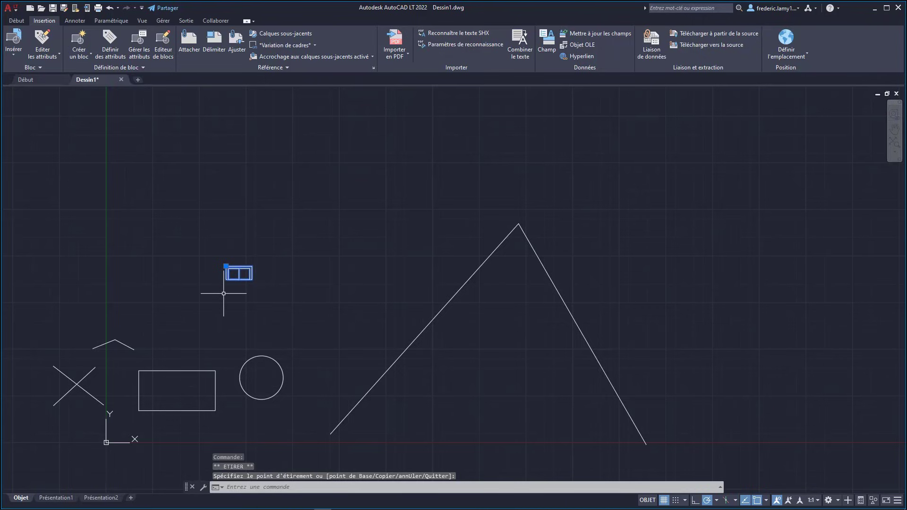
key(Delete)
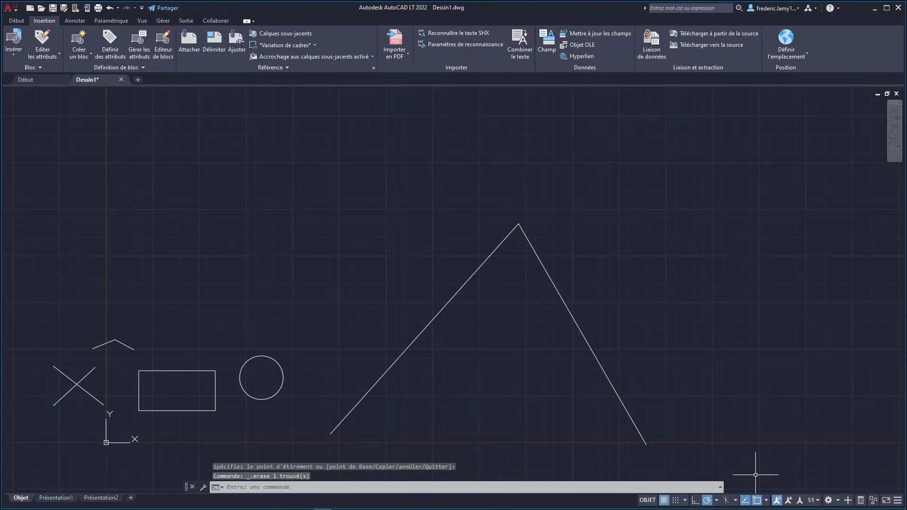
Turn on the Perpendiculaire object snap mode
click(767, 502)
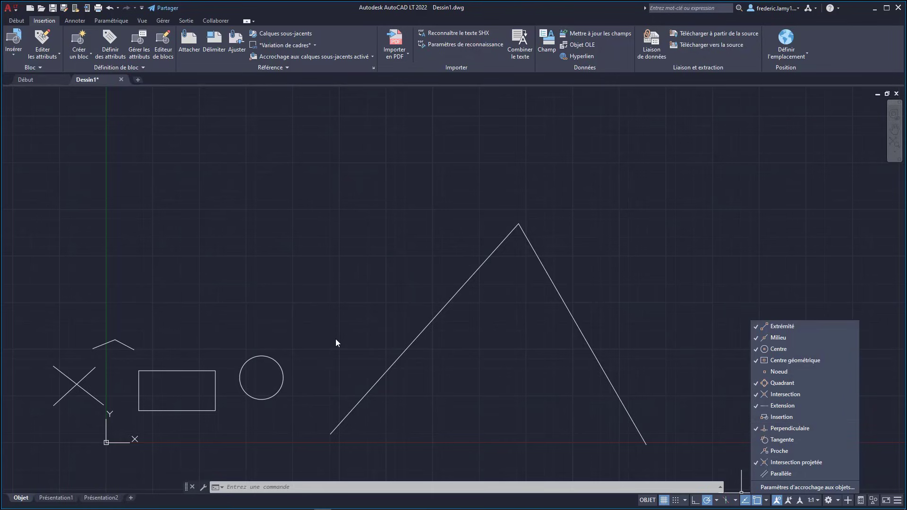
scroll(314, 304, down, 4)
scroll(338, 306, up, 6)
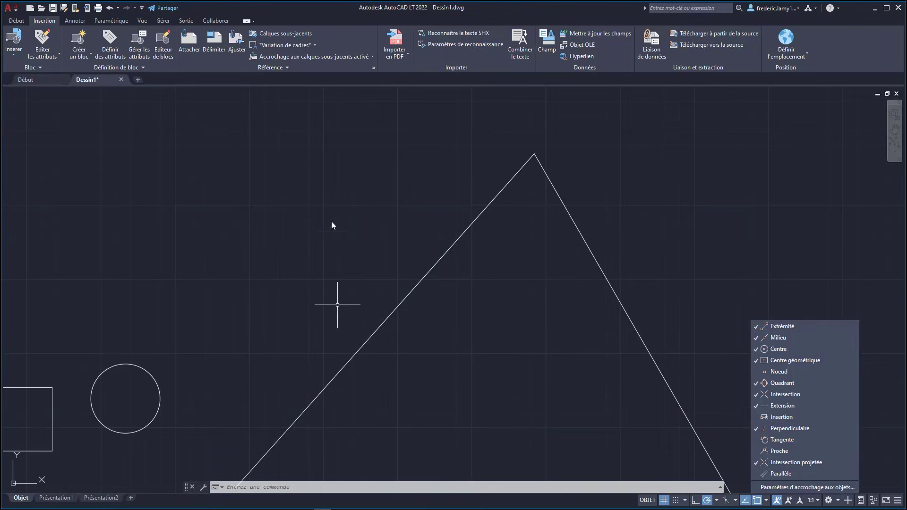
Draw a line about 2527 mm long from a free point outside the peak, ending perpendicular on its left slanted side
click(17, 20)
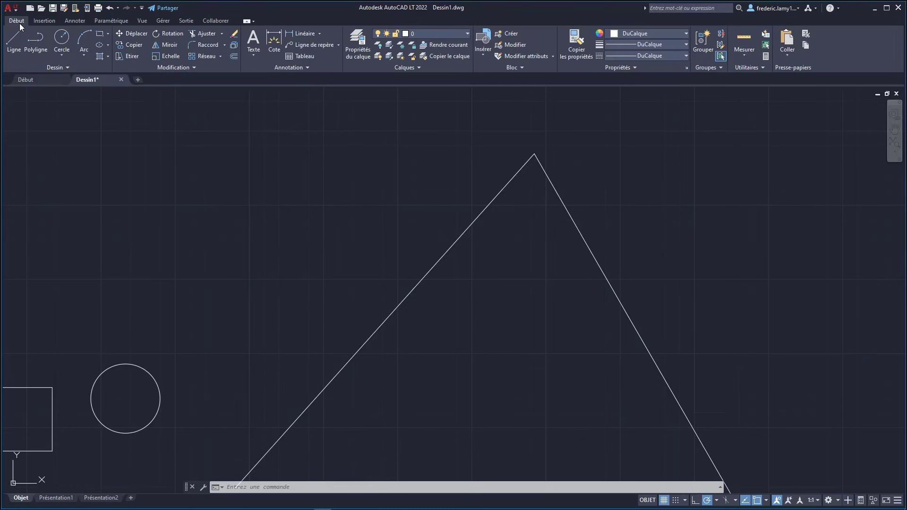
click(14, 41)
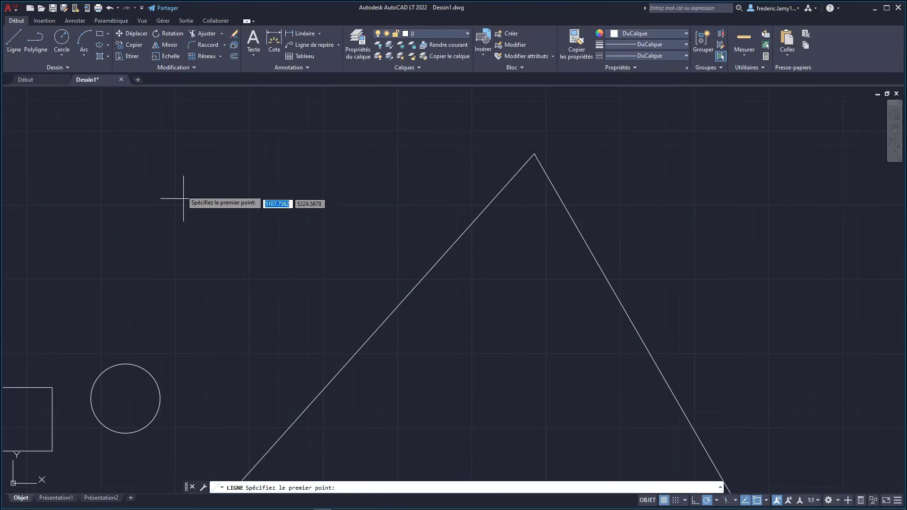
click(302, 188)
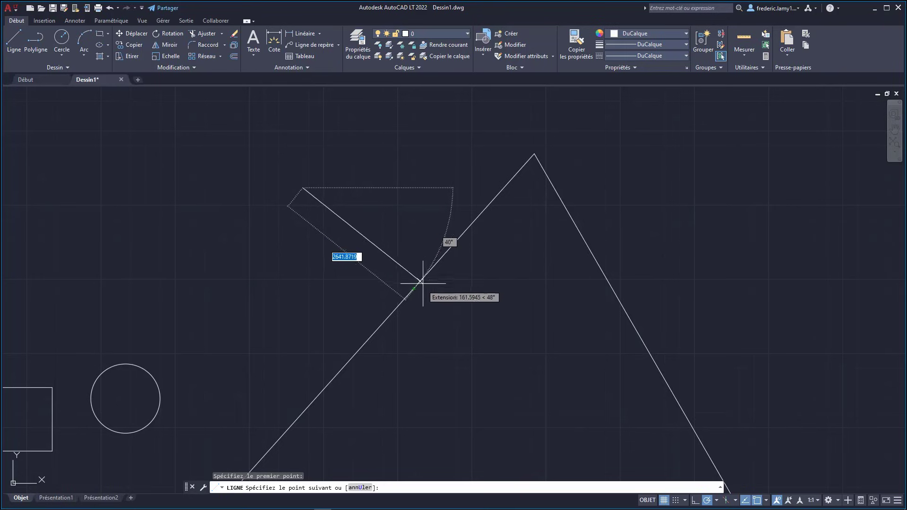
scroll(413, 288, up, 2)
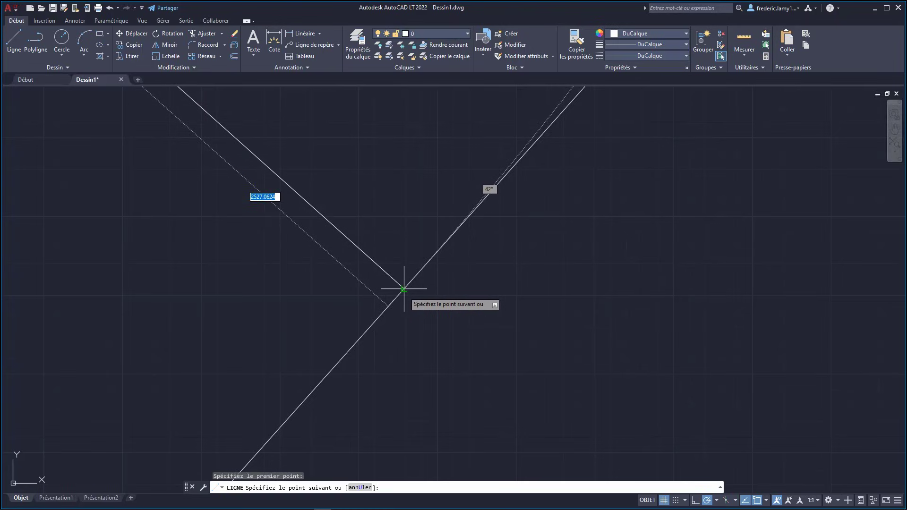
click(404, 290)
key(Escape)
Add an angular dimension between the perpendicular line and the slanted side, placing its arc above their junction, and check its text
scroll(360, 294, down, 4)
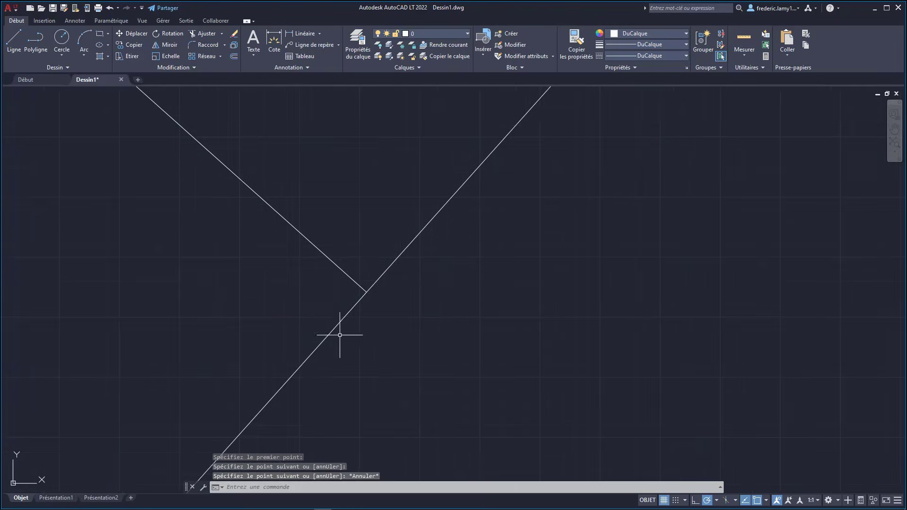
scroll(251, 297, down, 3)
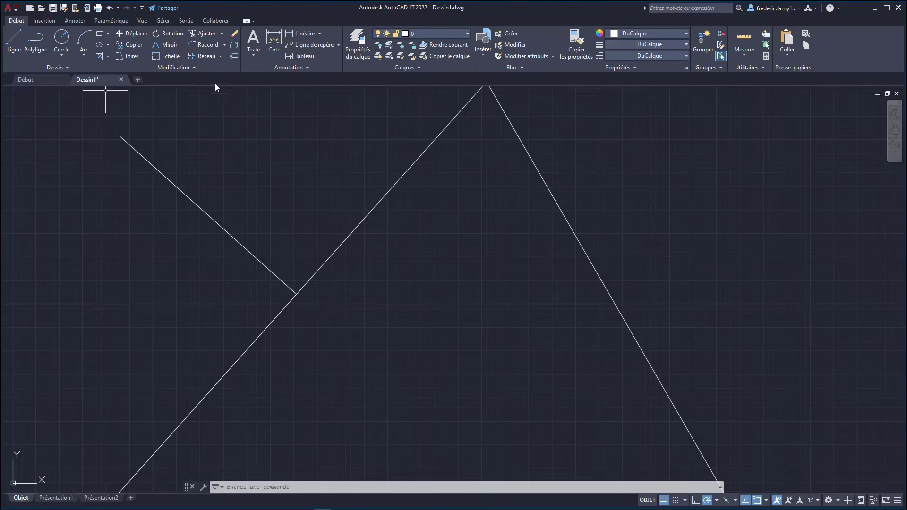
click(321, 34)
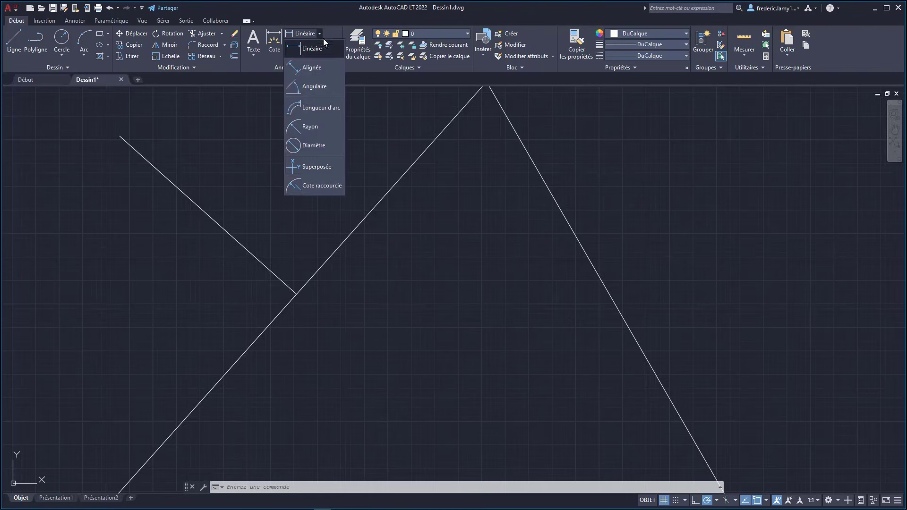
click(327, 87)
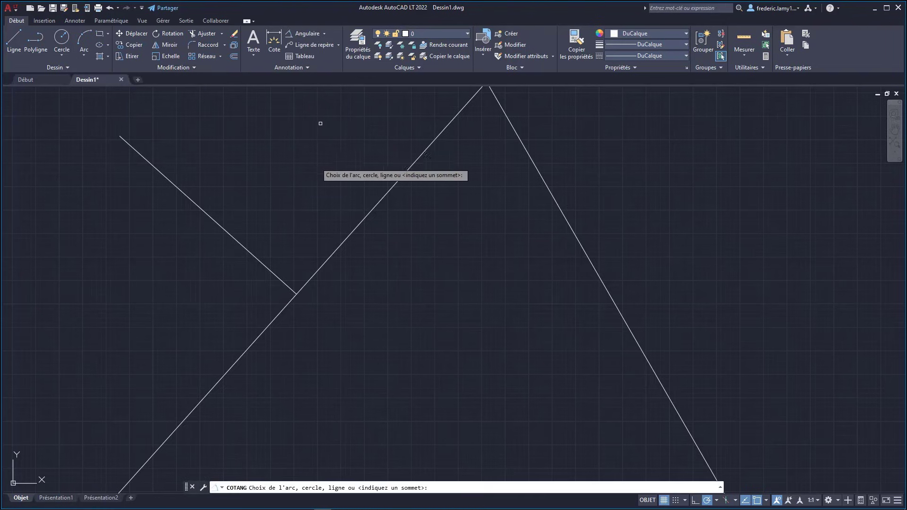
click(257, 258)
click(332, 254)
click(314, 236)
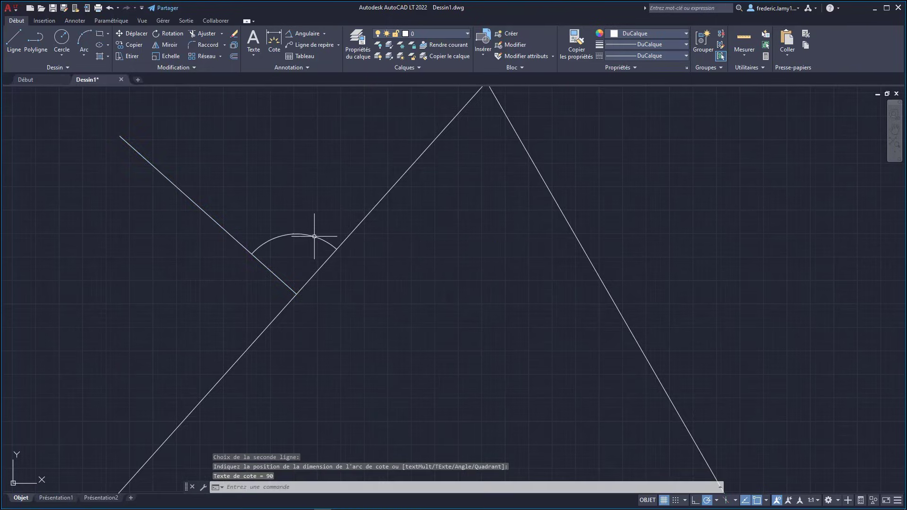
scroll(293, 236, up, 6)
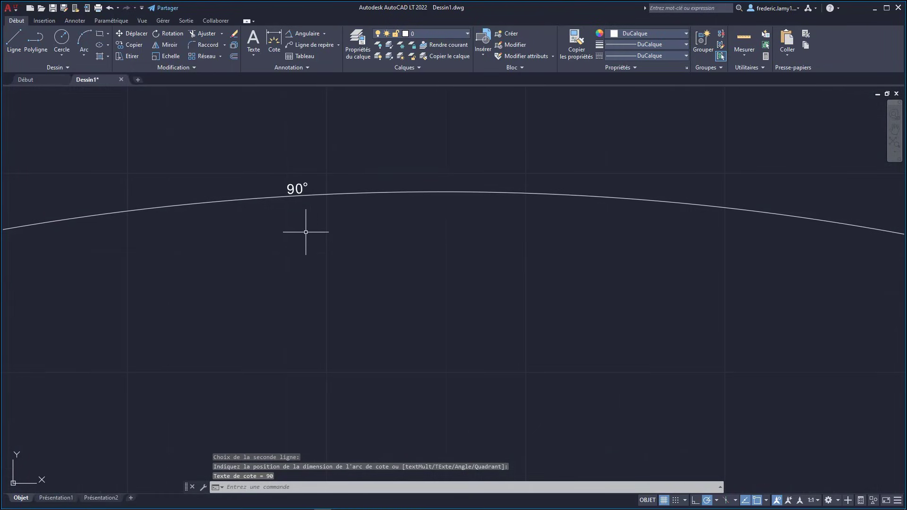
Undo the angular dimension between the perpendicular line and the peak's left slanted side
scroll(310, 223, down, 10)
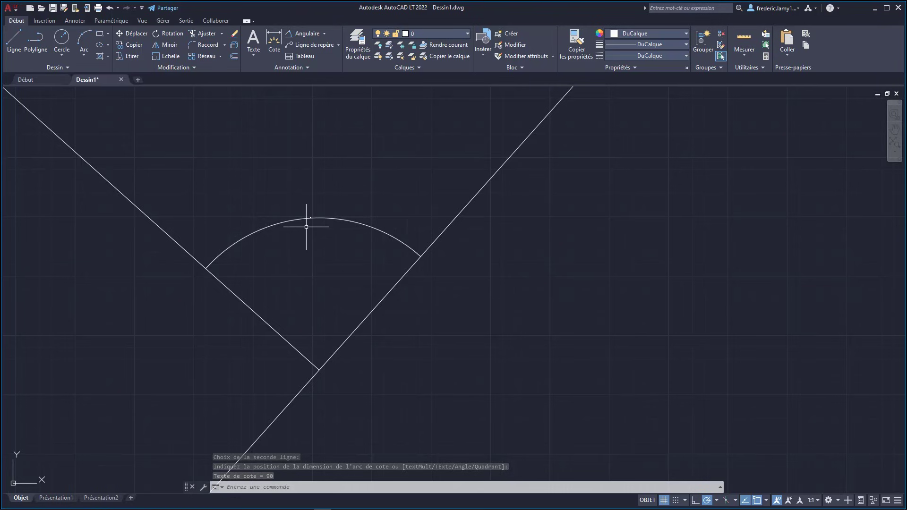
key(ctrl+z)
key(ctrl+z)
scroll(292, 277, down, 4)
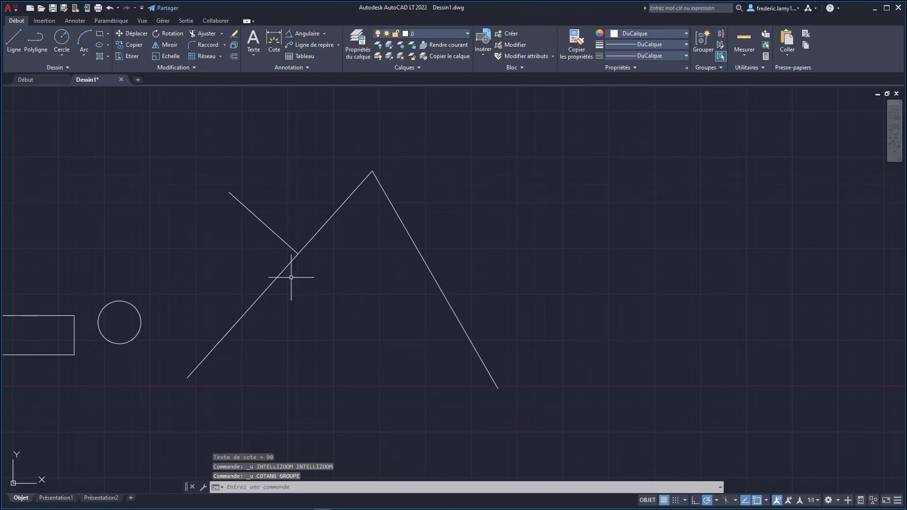
scroll(283, 274, up, 4)
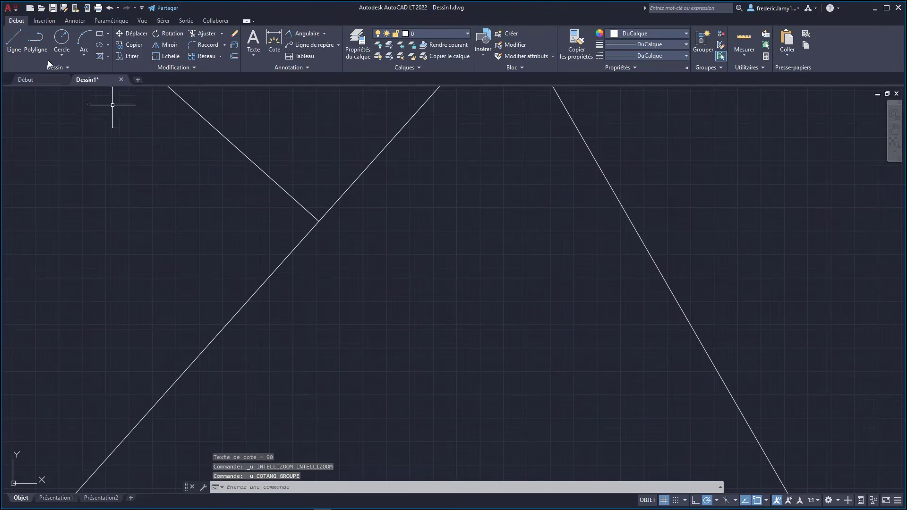
Turn off every active object snap mode except Perpendiculaire
click(14, 39)
scroll(246, 231, down, 3)
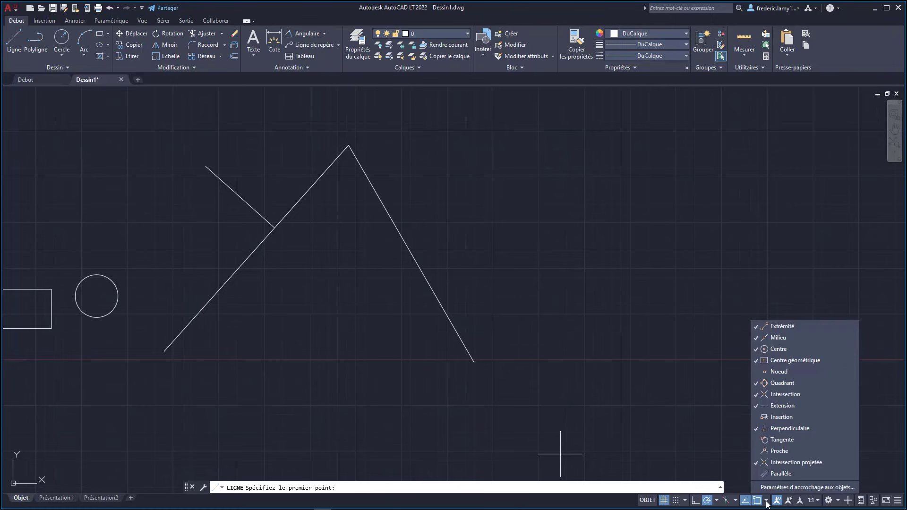
click(765, 501)
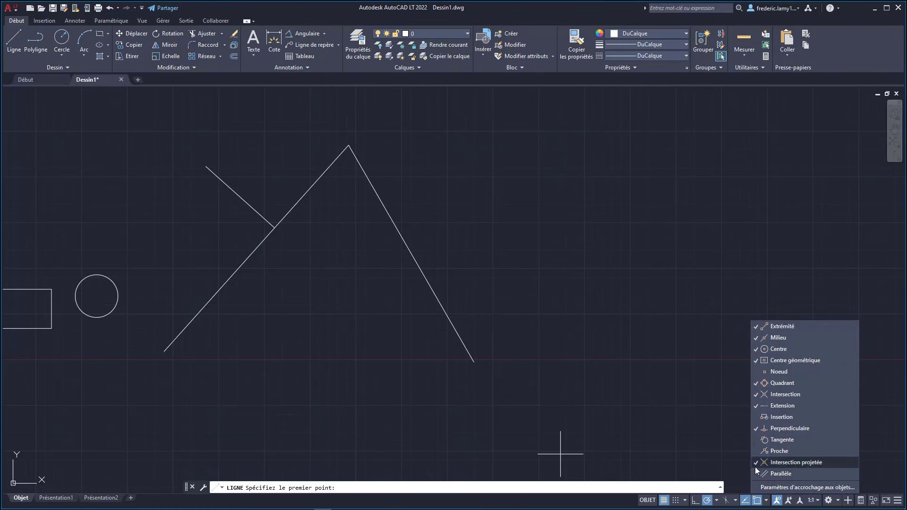
click(754, 463)
click(758, 406)
click(756, 394)
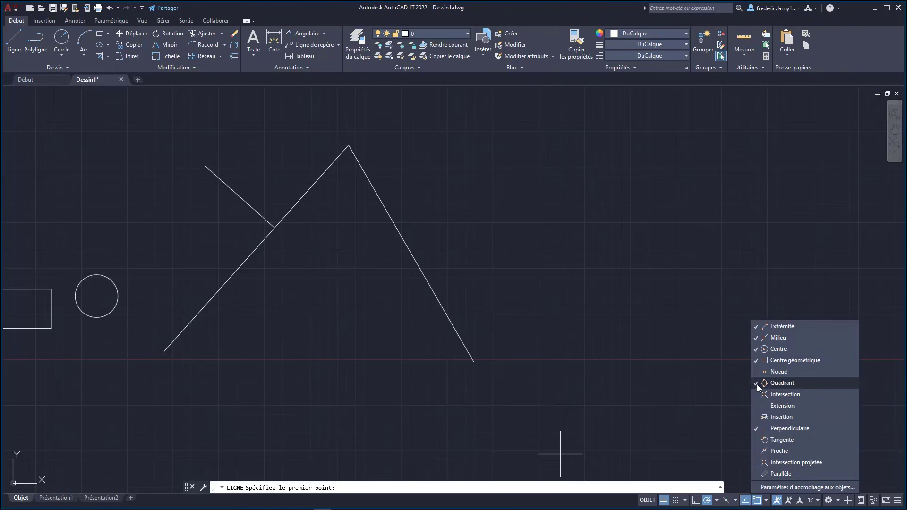
click(757, 383)
click(756, 361)
click(757, 348)
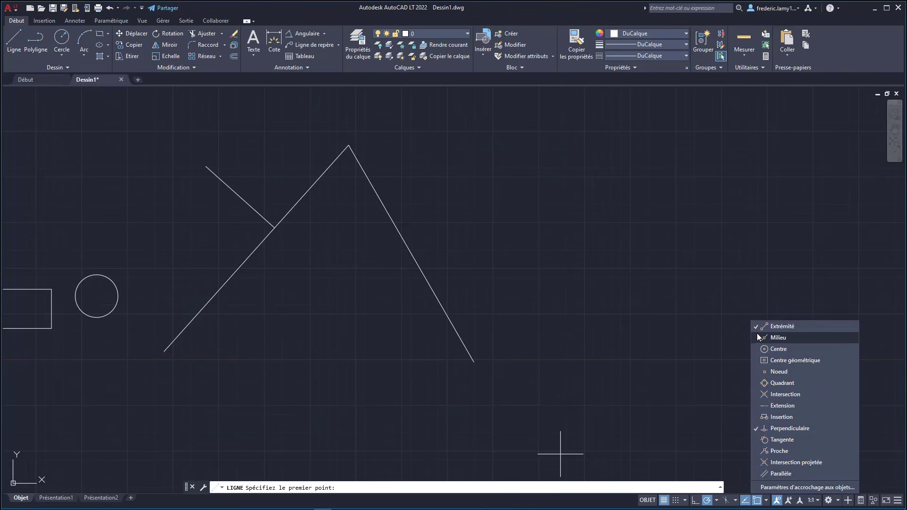
click(757, 337)
click(756, 327)
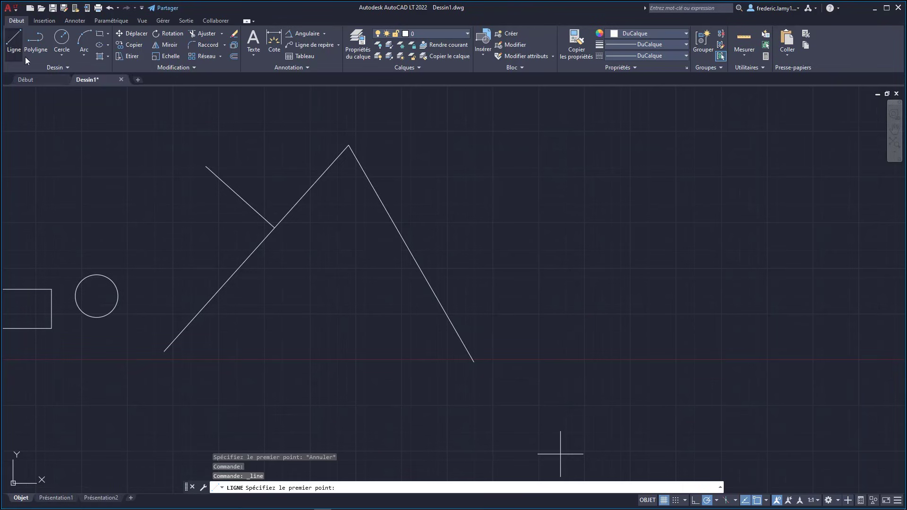
Draw a line from a free point between the peak's two sides, ending perpendicular on the left slanted side
click(310, 363)
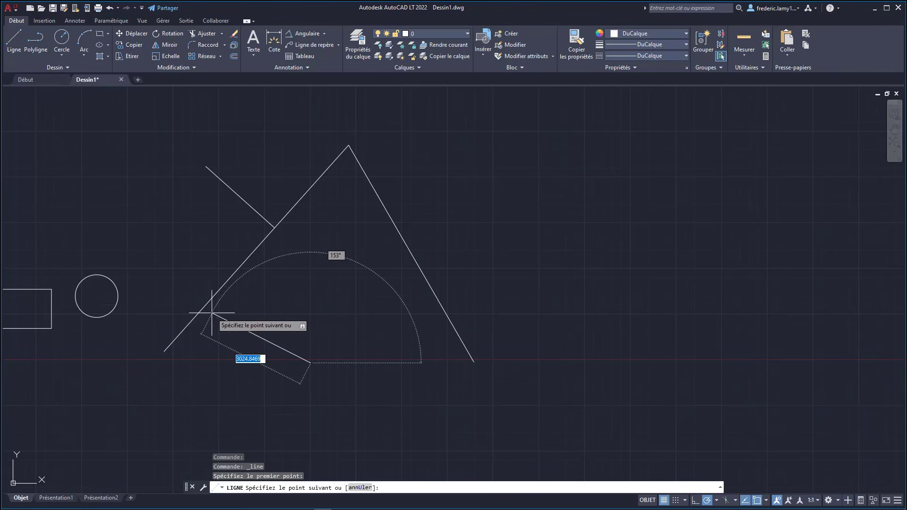
scroll(205, 304, up, 5)
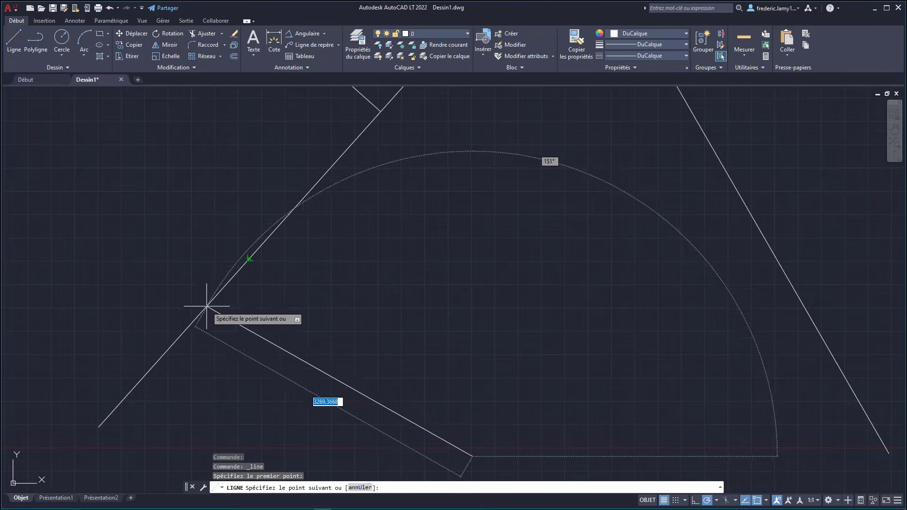
scroll(222, 312, down, 5)
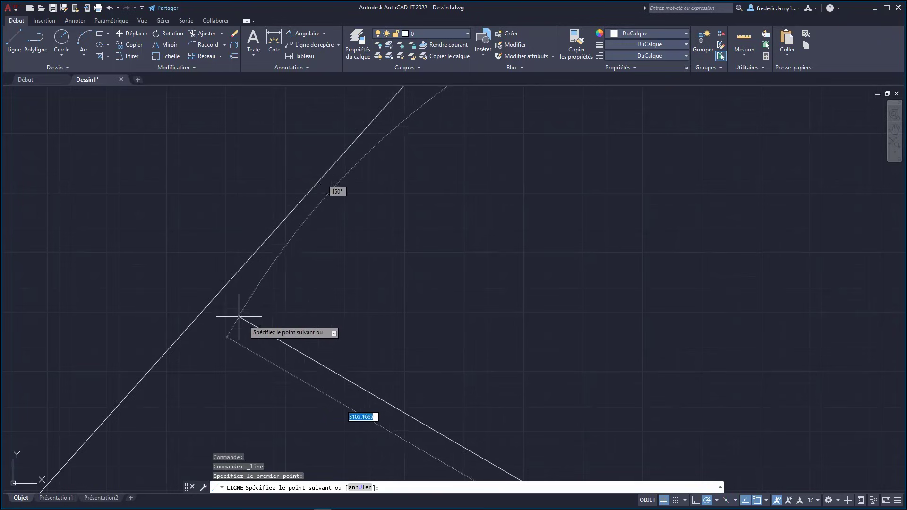
scroll(251, 319, up, 2)
scroll(245, 314, up, 3)
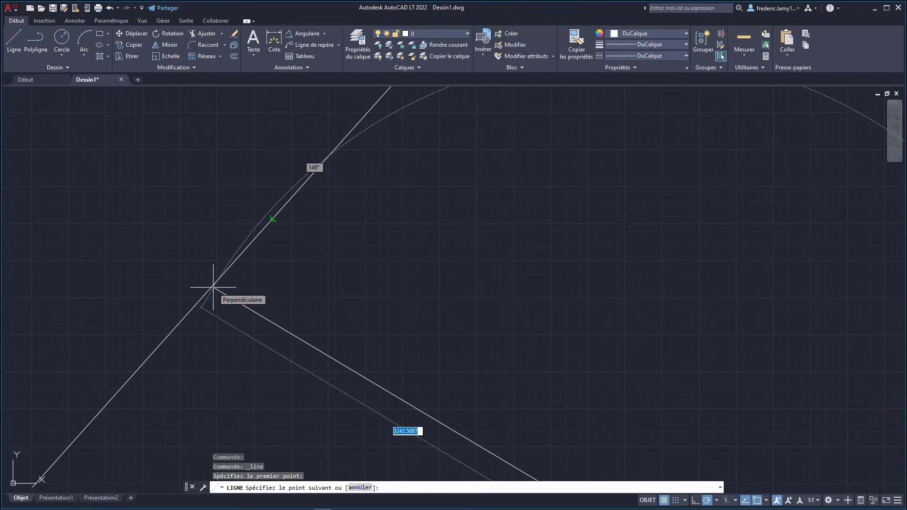
click(213, 287)
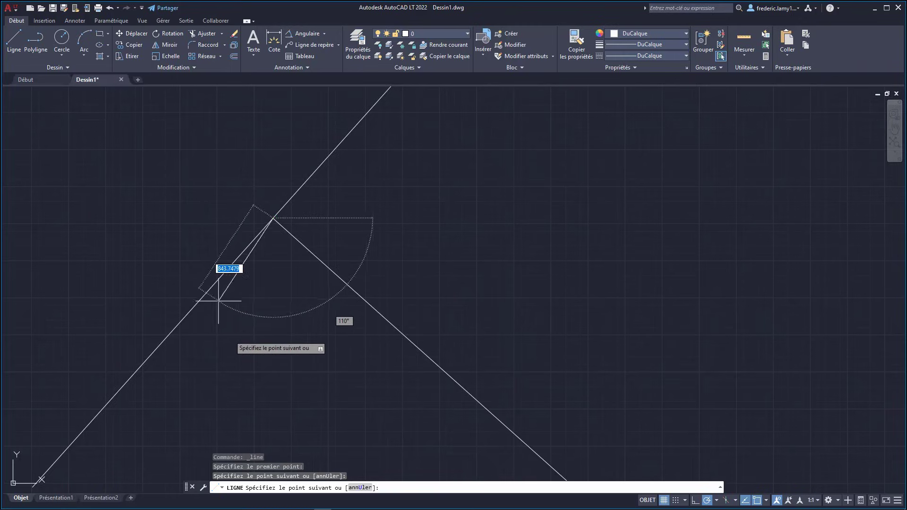
key(Escape)
scroll(233, 329, down, 4)
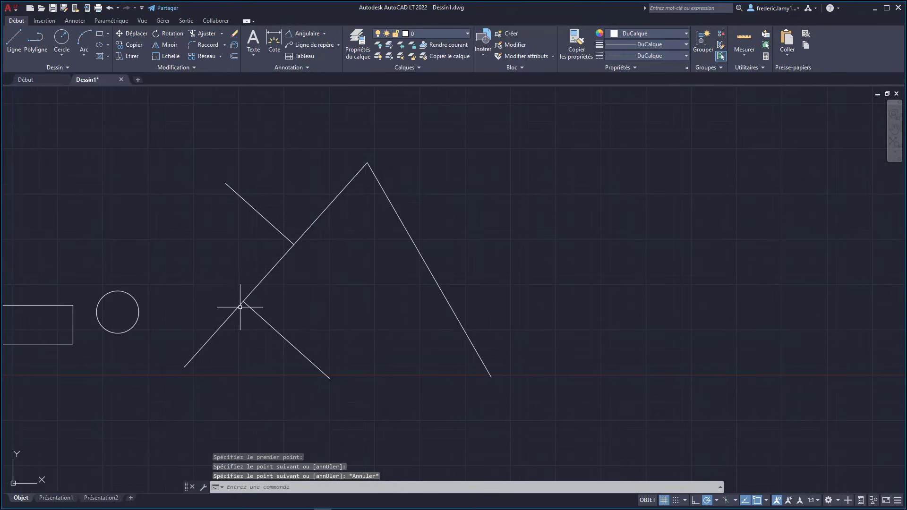
scroll(251, 306, up, 2)
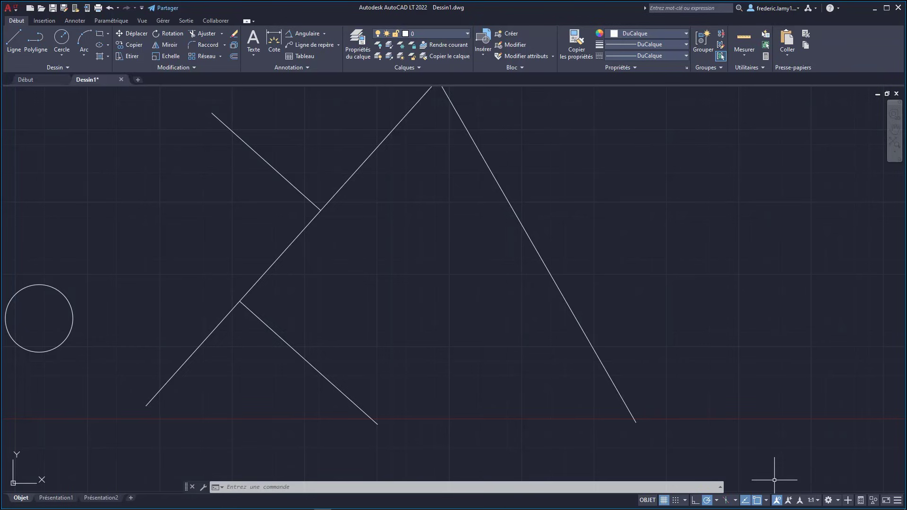
Turn on the Extrémité, Milieu, Centre and Tangente object snap modes and turn off Perpendiculaire
click(766, 500)
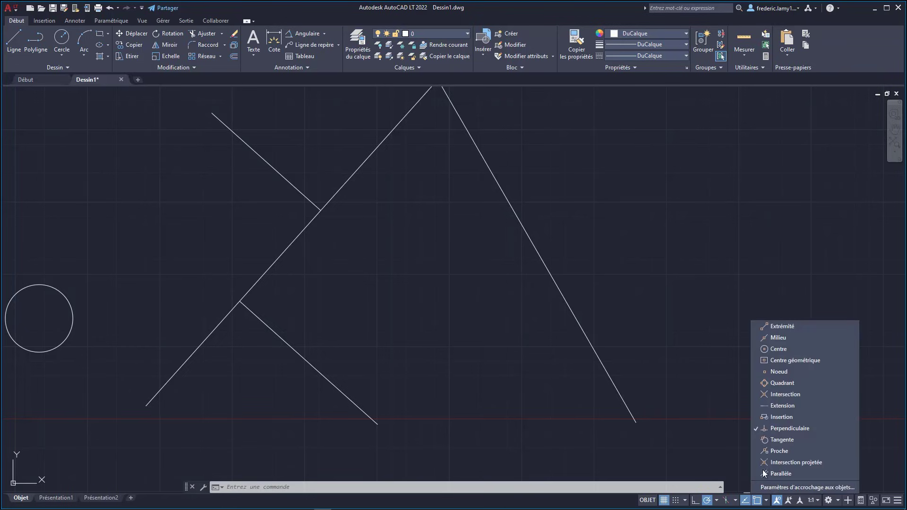
click(757, 327)
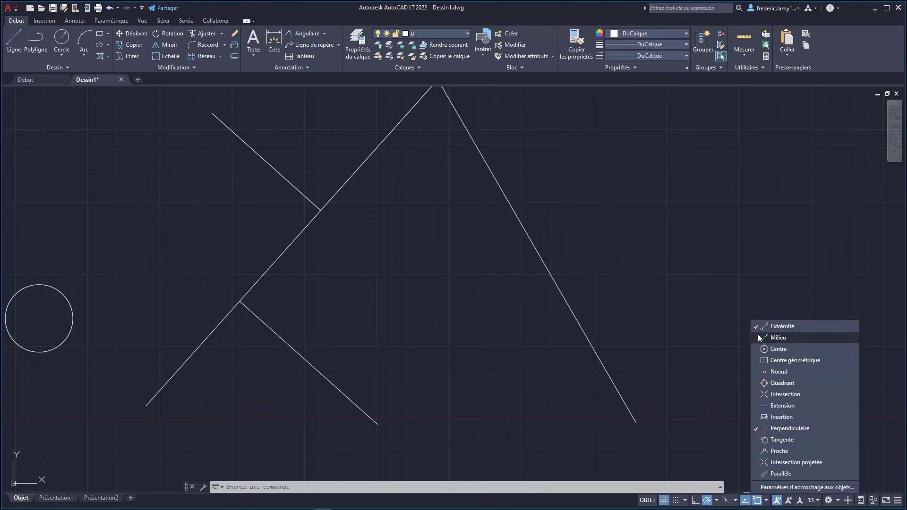
click(758, 337)
click(759, 349)
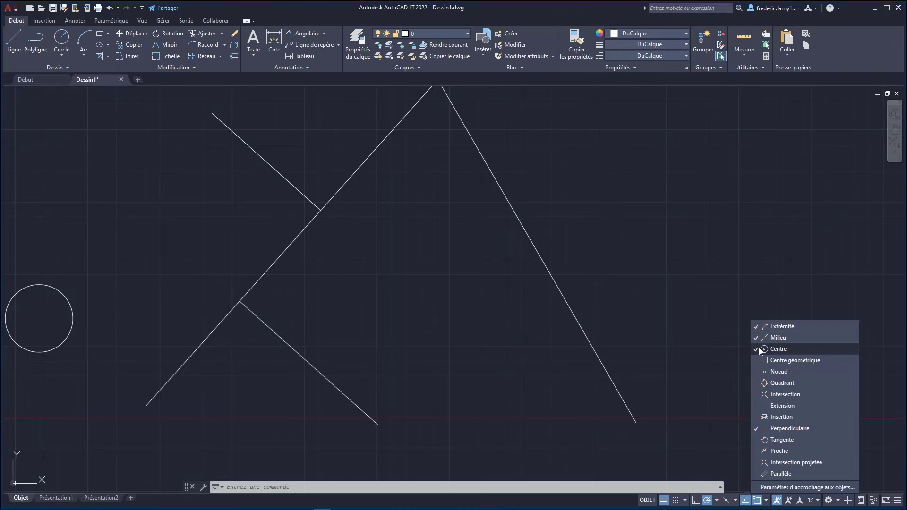
click(756, 430)
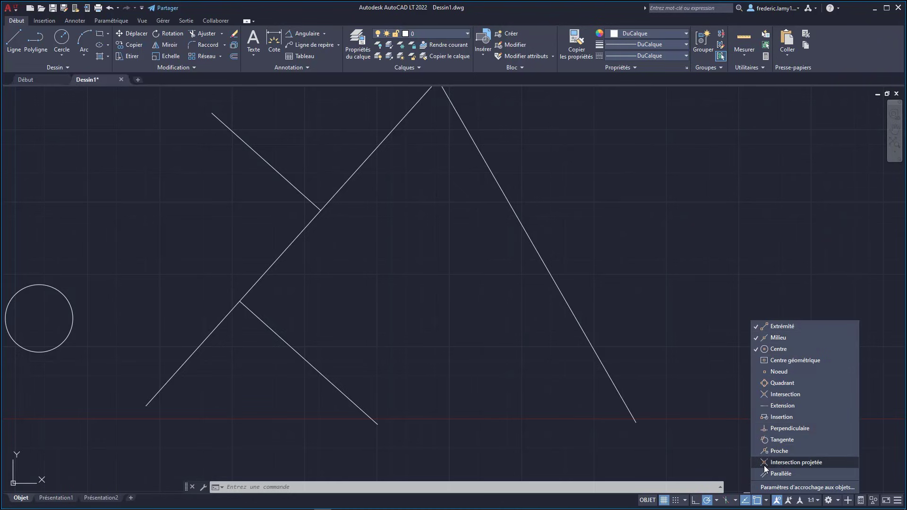
click(755, 439)
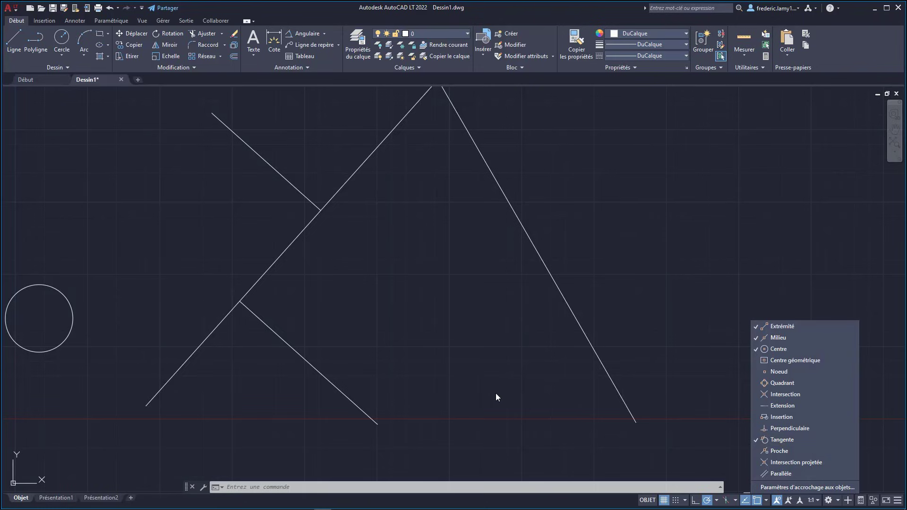
Draw a freehand-sized circle in the empty area to the right of the peak
scroll(191, 263, down, 6)
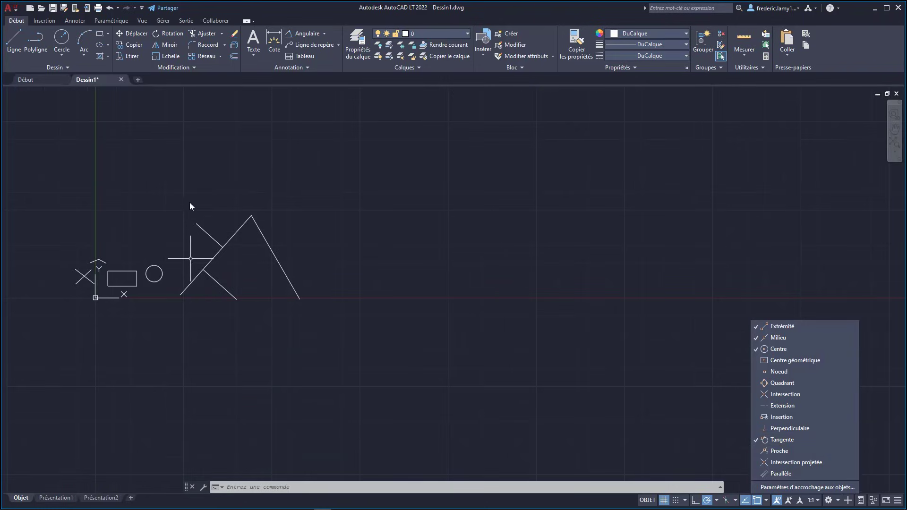
click(61, 55)
click(61, 63)
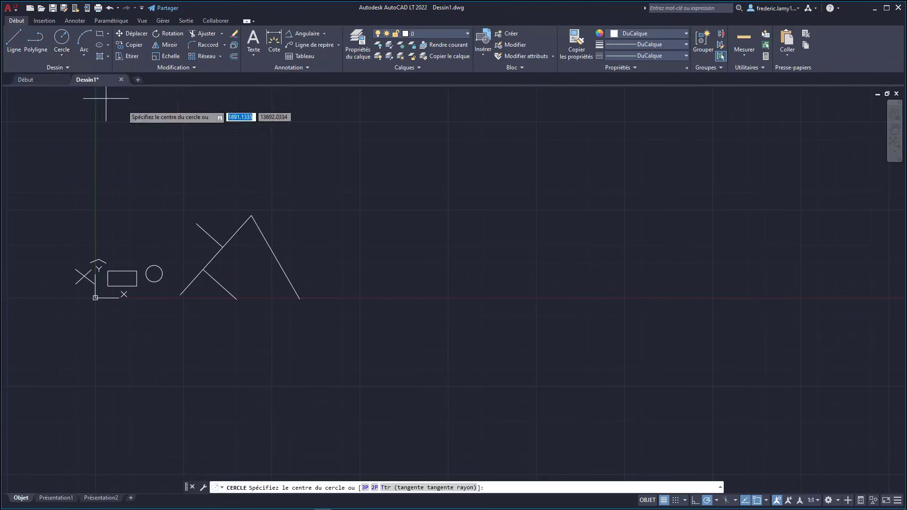
click(423, 223)
click(446, 223)
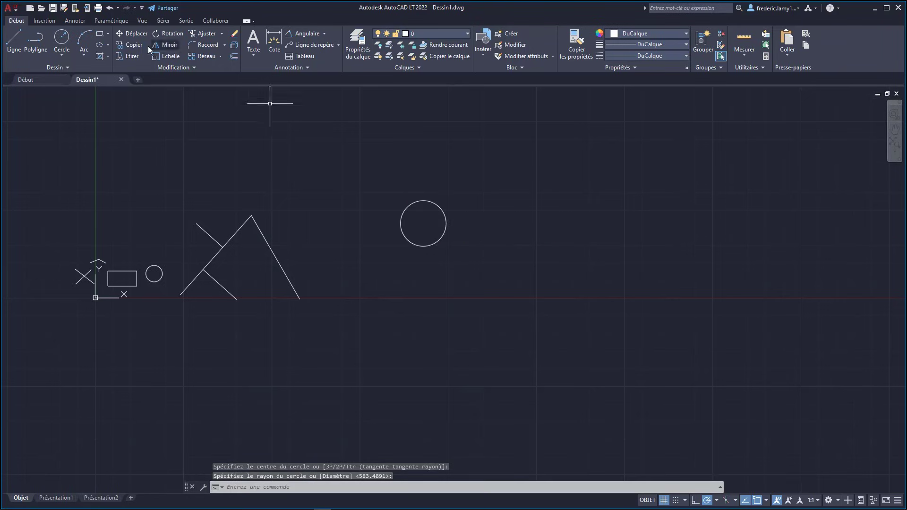
Draw a line from a free point below the new circle, ending tangent on the circle's right side
click(14, 40)
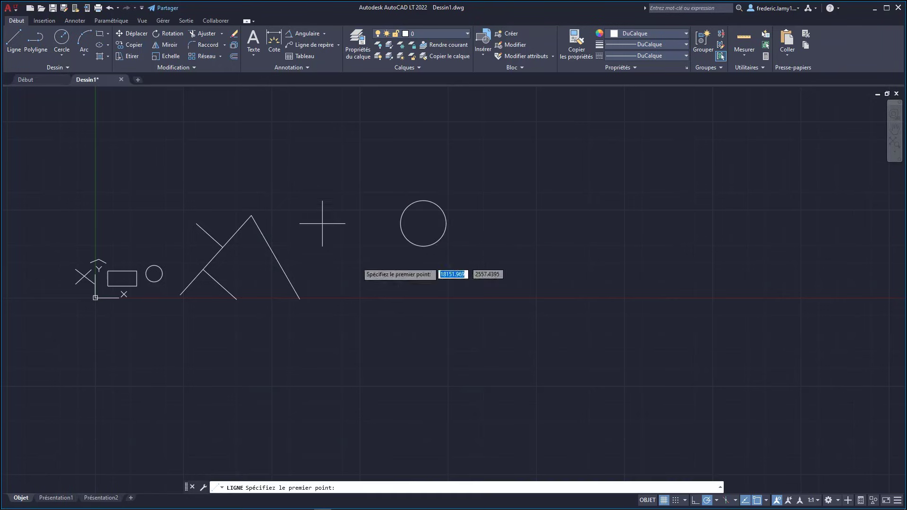
click(391, 337)
scroll(435, 279, up, 8)
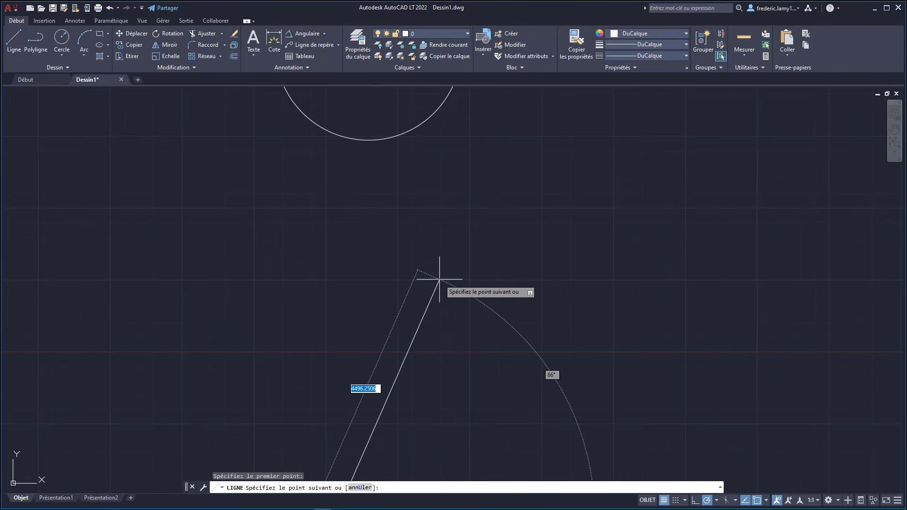
scroll(436, 284, down, 6)
scroll(440, 256, up, 2)
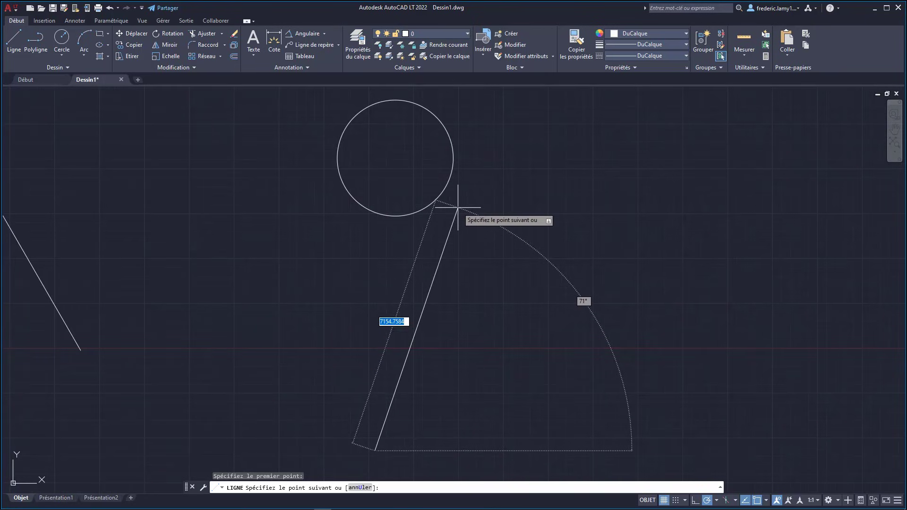
click(451, 173)
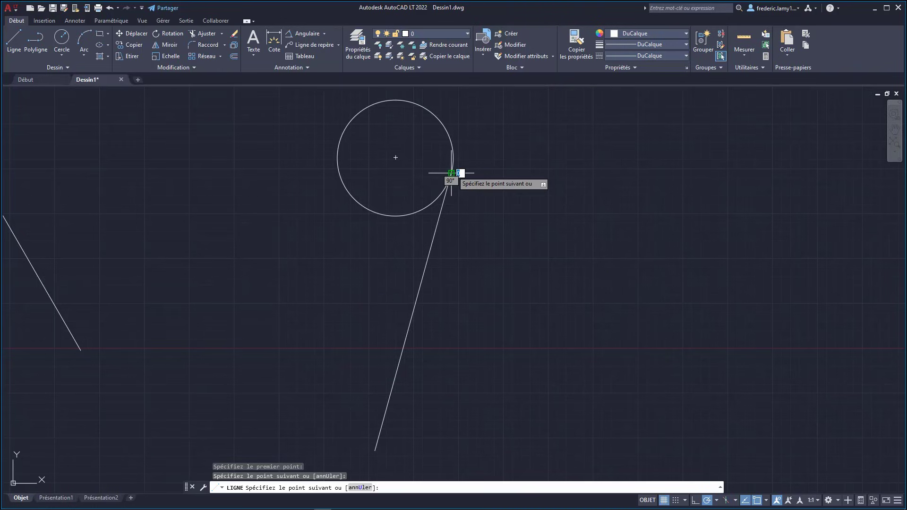
key(Escape)
scroll(501, 287, down, 2)
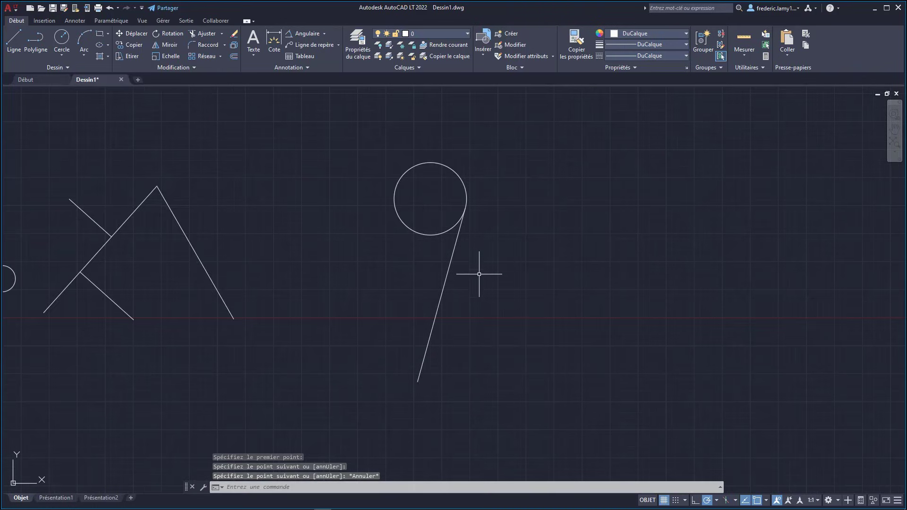
Turn on the Extension object snap mode
click(432, 326)
click(17, 46)
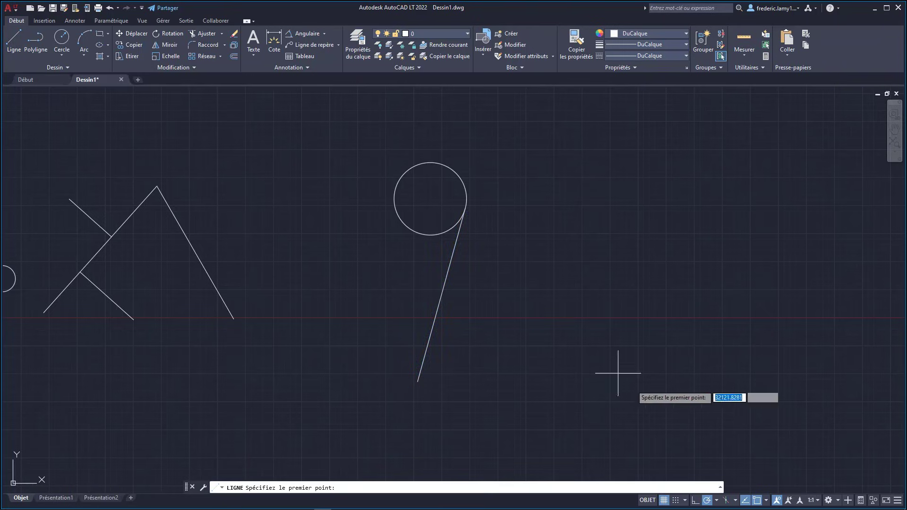
click(765, 502)
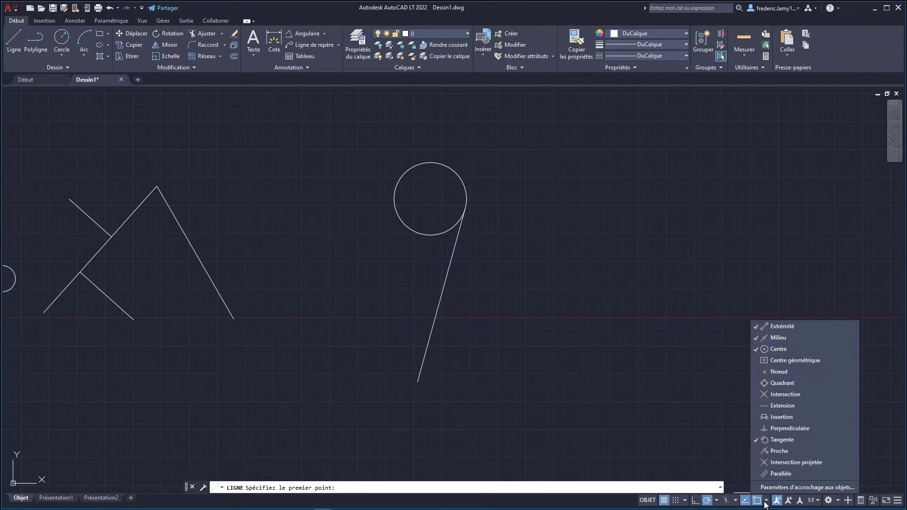
click(774, 406)
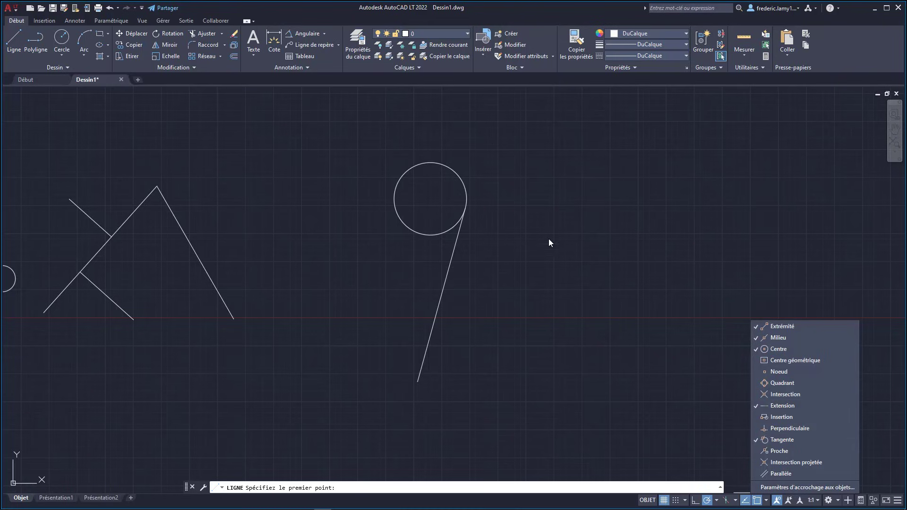
Draw a line from the tangent point past the circle along the tangent line's extension, and delete it
click(9, 39)
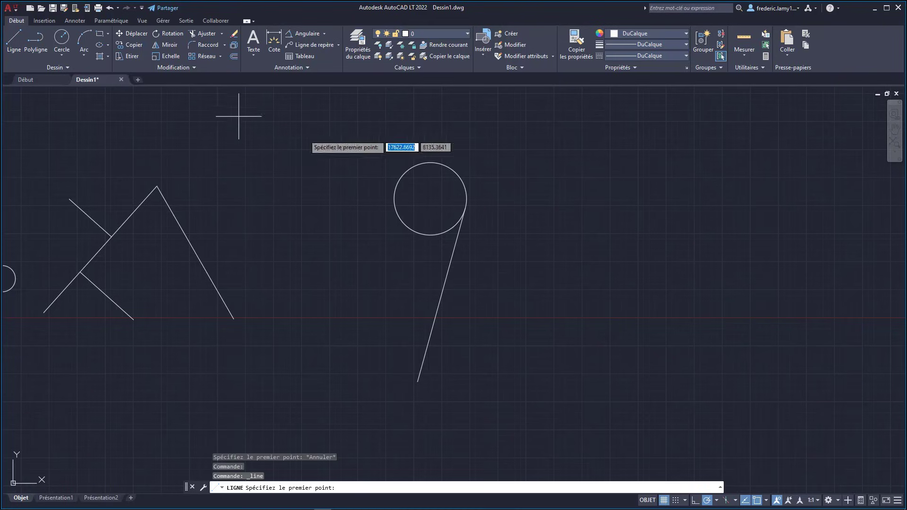
click(465, 209)
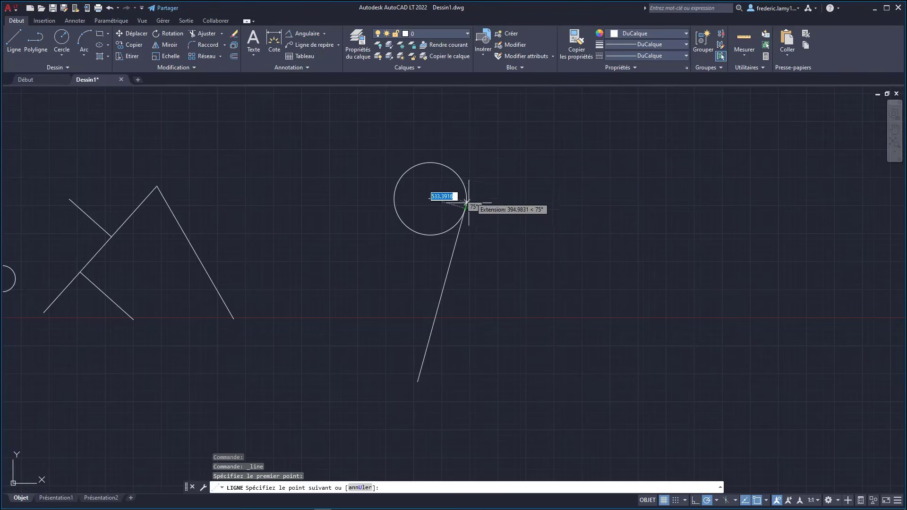
click(491, 121)
key(Escape)
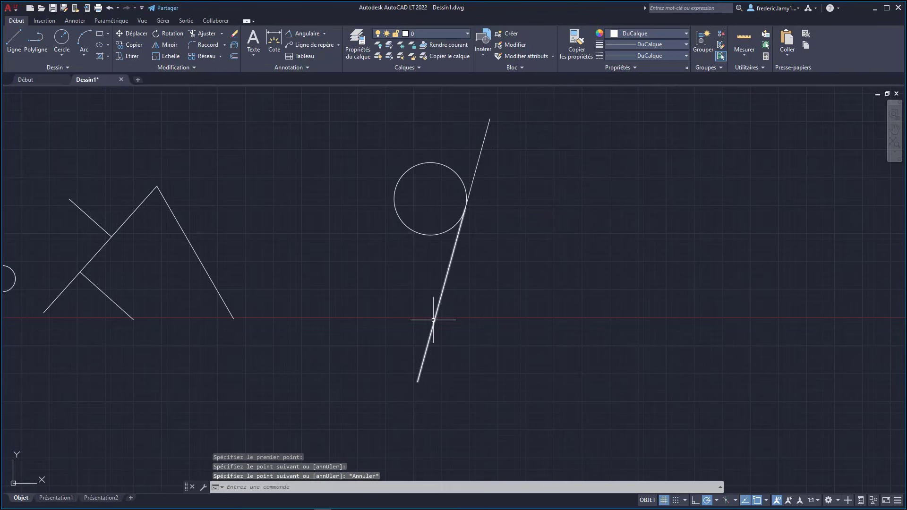
click(477, 163)
key(Delete)
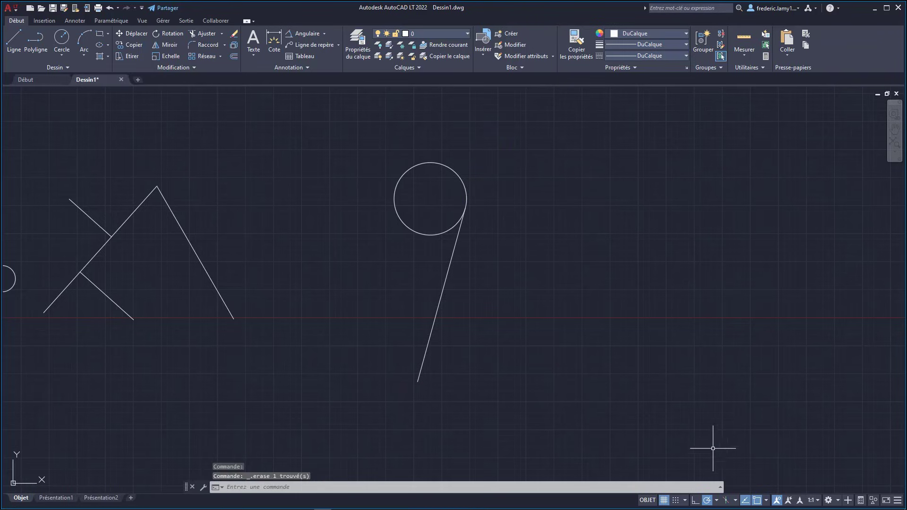
Turn on the Nearest (Proche) object snap mode
click(767, 502)
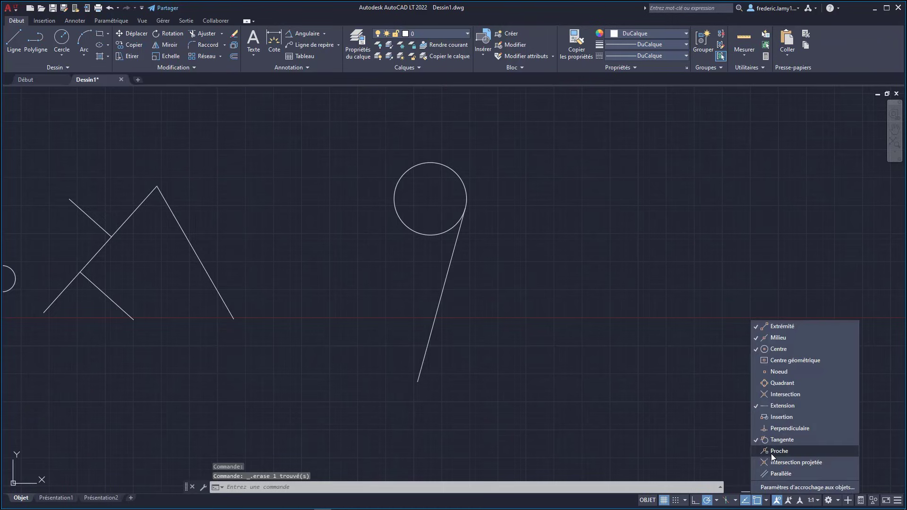
click(8, 39)
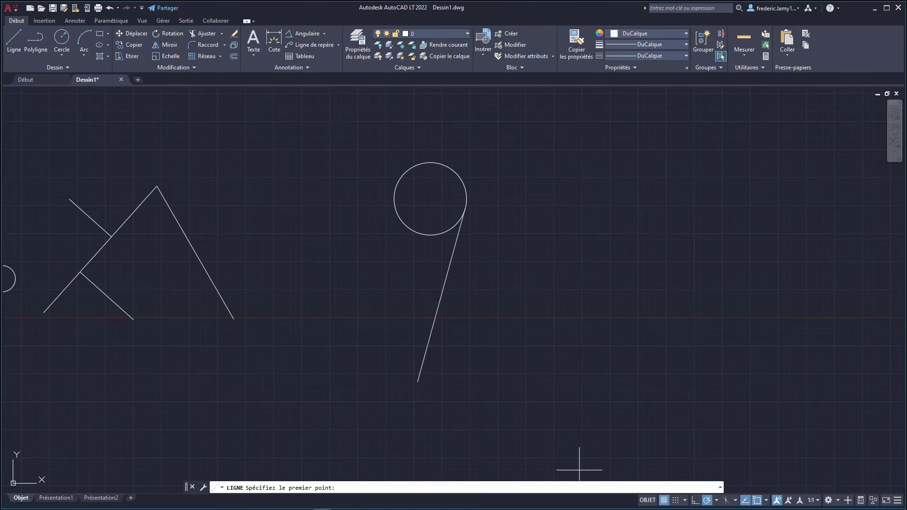
click(766, 501)
click(769, 450)
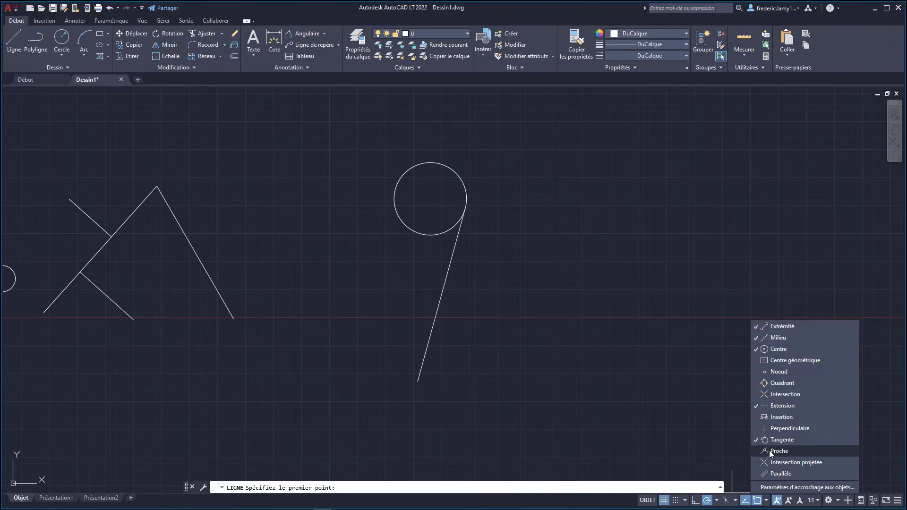
Start a line from a free point to the right of the tangent line, heading for a Nearest snap point on that line
click(14, 40)
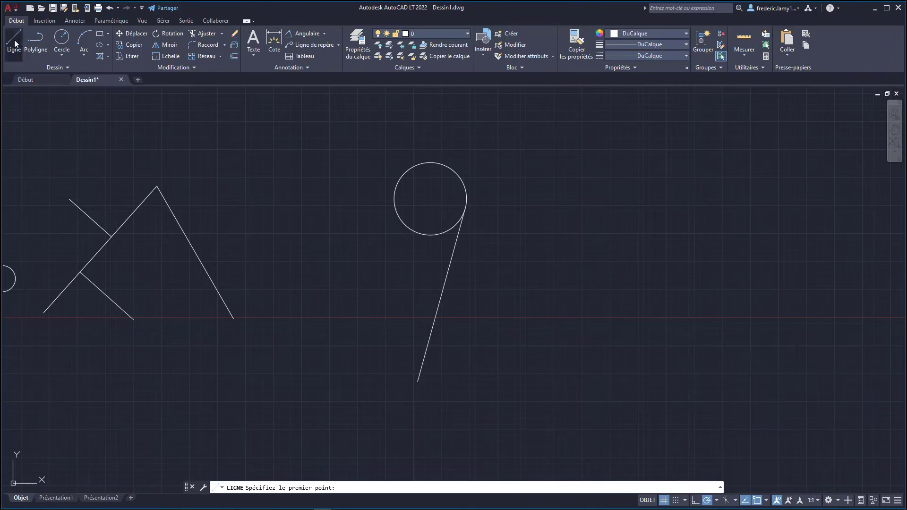
scroll(437, 358, up, 3)
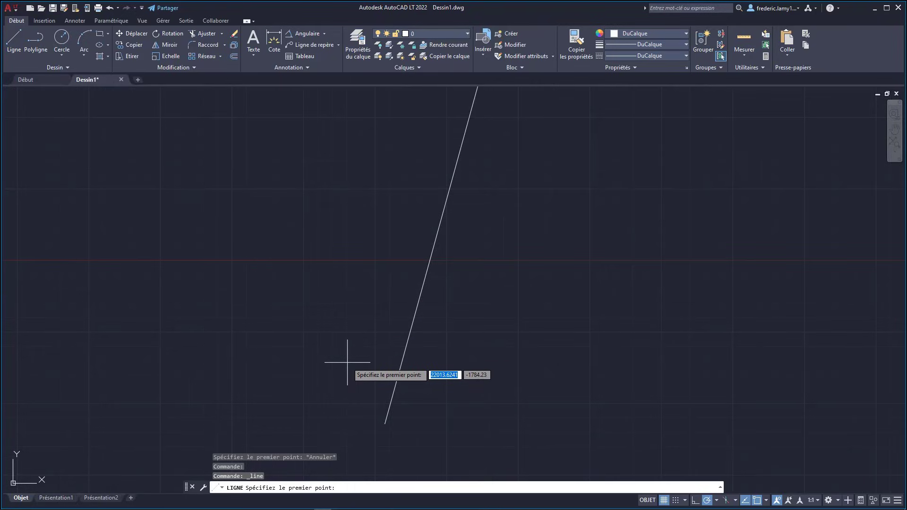
click(586, 274)
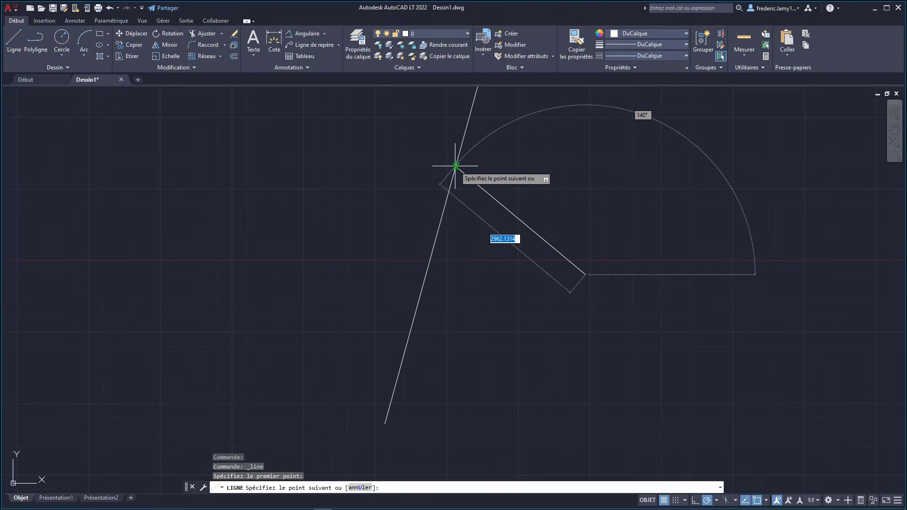
Finish the line by ending it on the long oblique line that runs down from the circle
click(455, 166)
key(Escape)
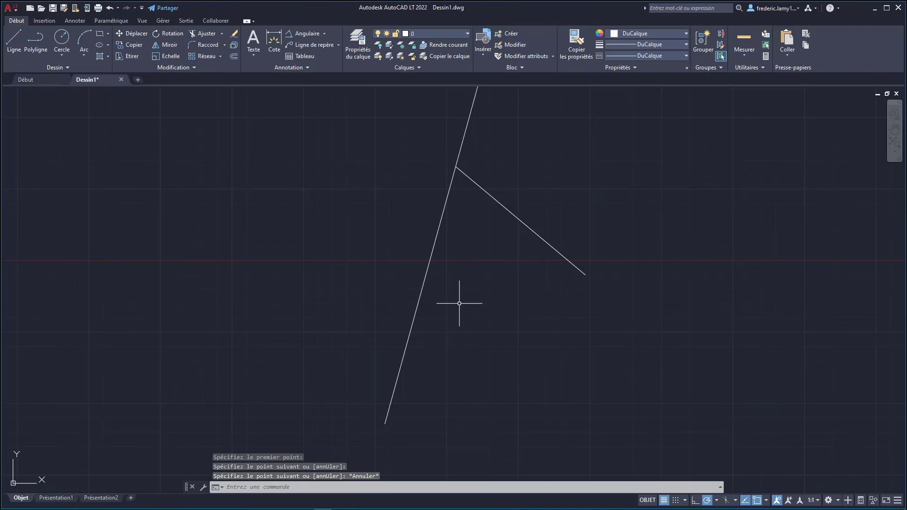
scroll(391, 303, down, 3)
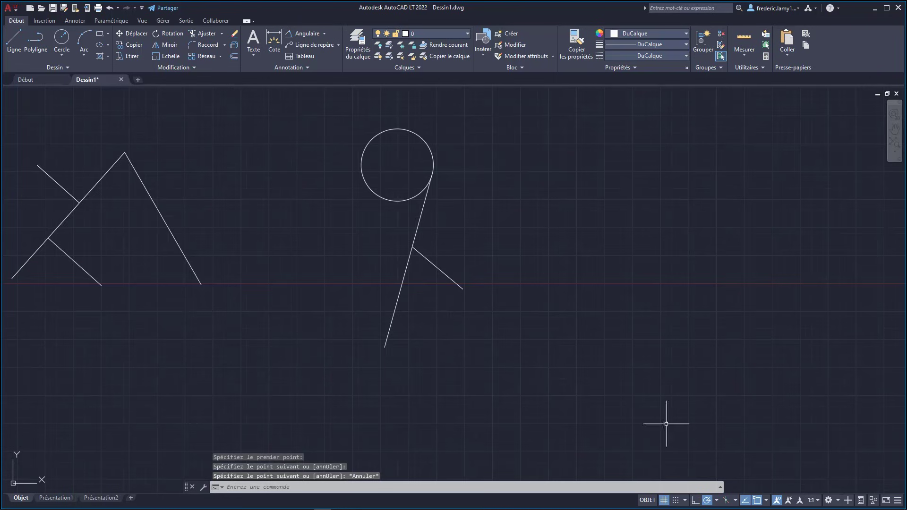
Turn on the Intersection projetée object snap and turn off the Proche object snap
click(766, 501)
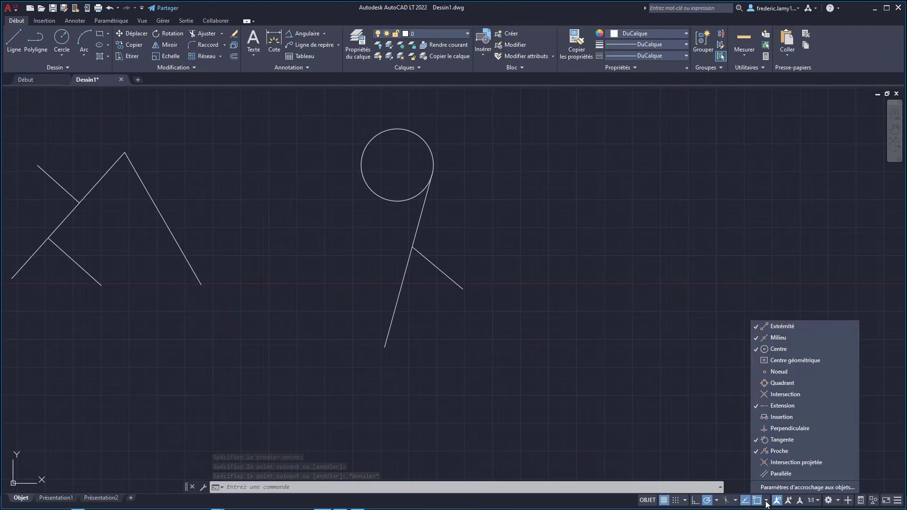
click(772, 463)
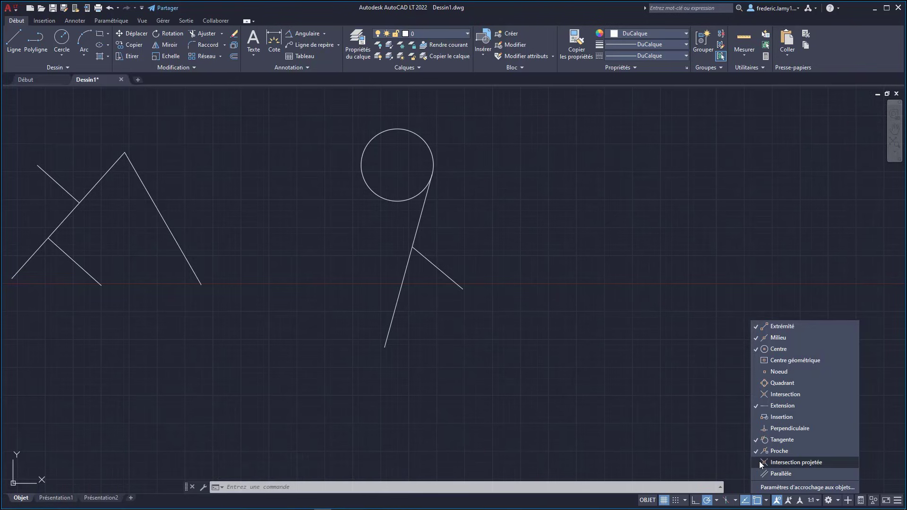
click(762, 452)
scroll(346, 321, down, 1)
scroll(322, 308, down, 5)
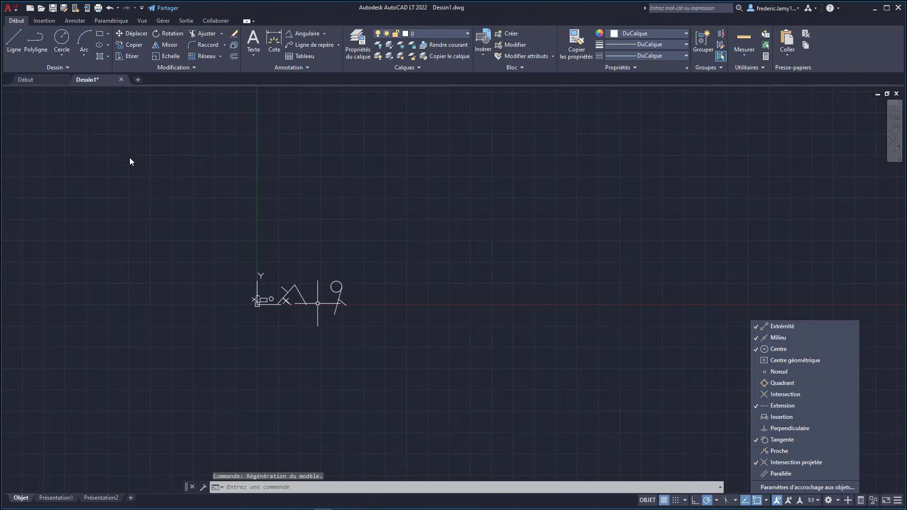
Draw two separate oblique lines in the empty area beside the circle figure, converging upward without touching each other
click(17, 53)
scroll(422, 302, up, 3)
click(340, 261)
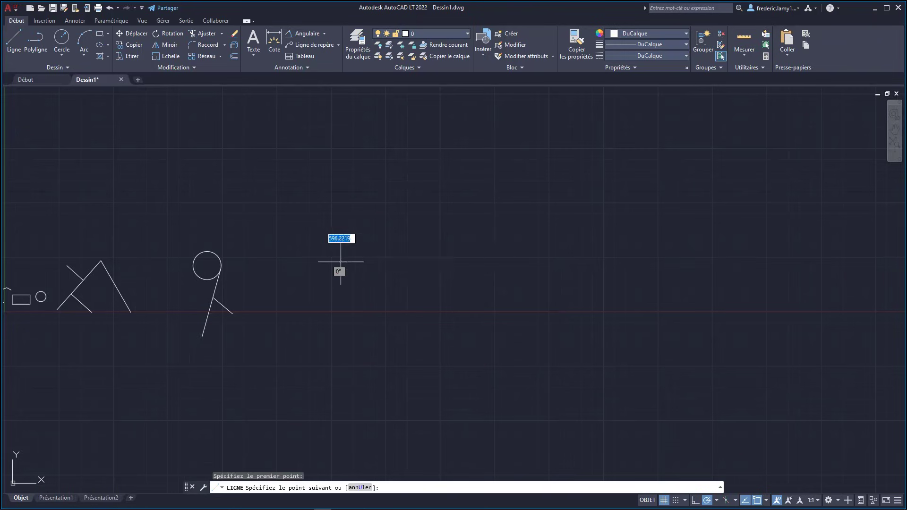
key(Escape)
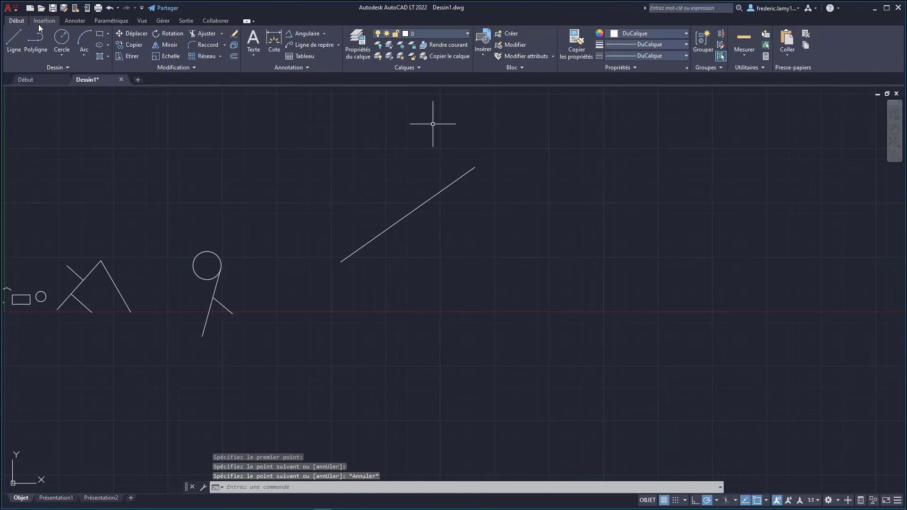
click(14, 38)
click(617, 342)
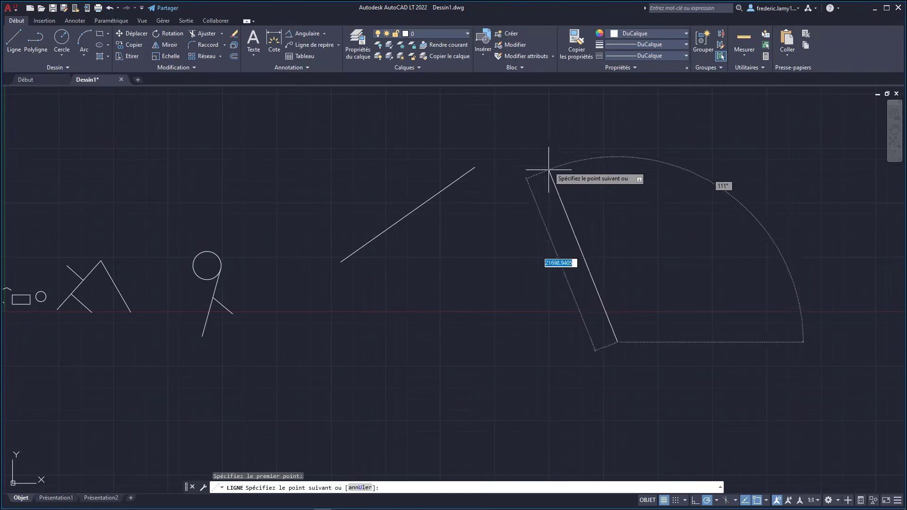
click(539, 154)
key(Escape)
Locate the projected intersection of the two oblique lines with the Line command and turn on the Parallèle object snap
click(15, 38)
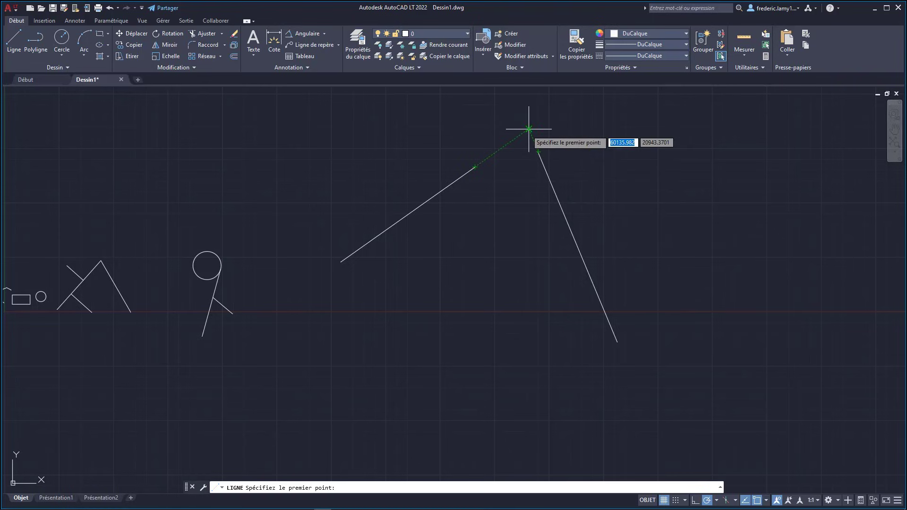
click(767, 501)
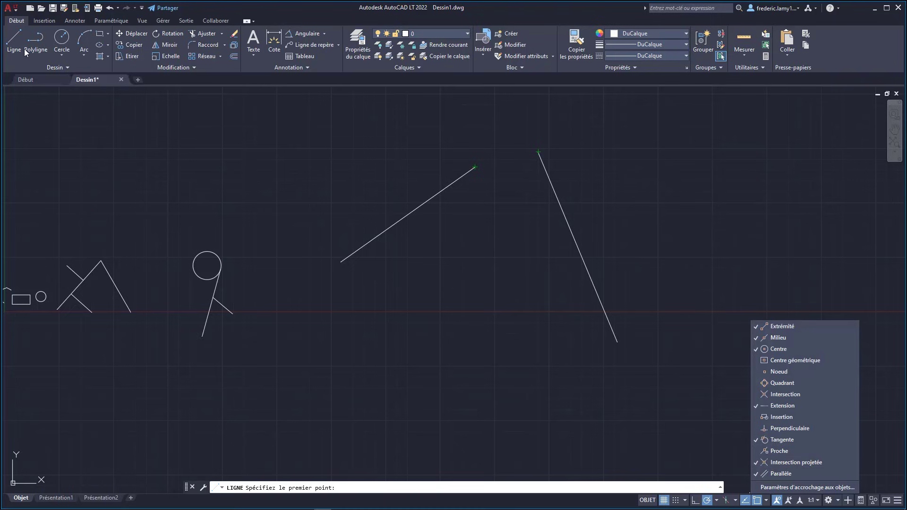
Try to draw a line above and parallel to the first oblique line, and reopen the object snap choices
click(14, 39)
click(312, 231)
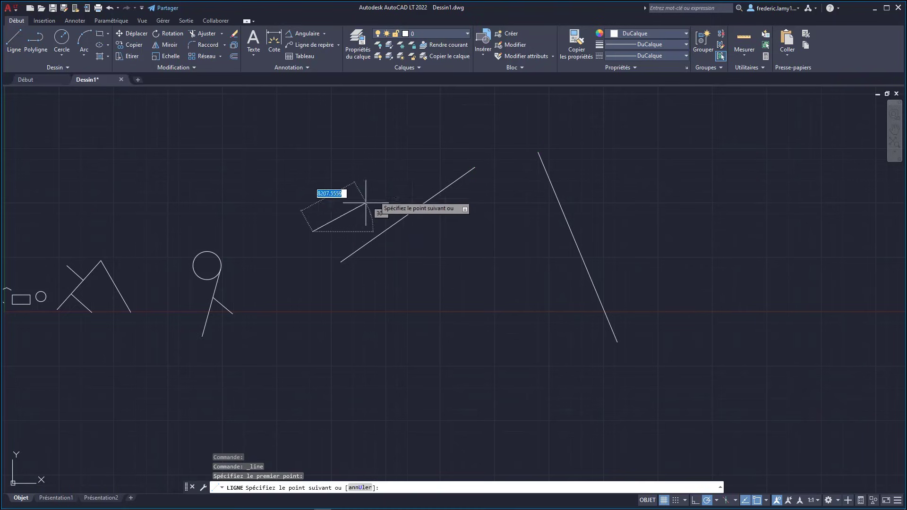
scroll(398, 173, up, 1)
scroll(397, 180, up, 2)
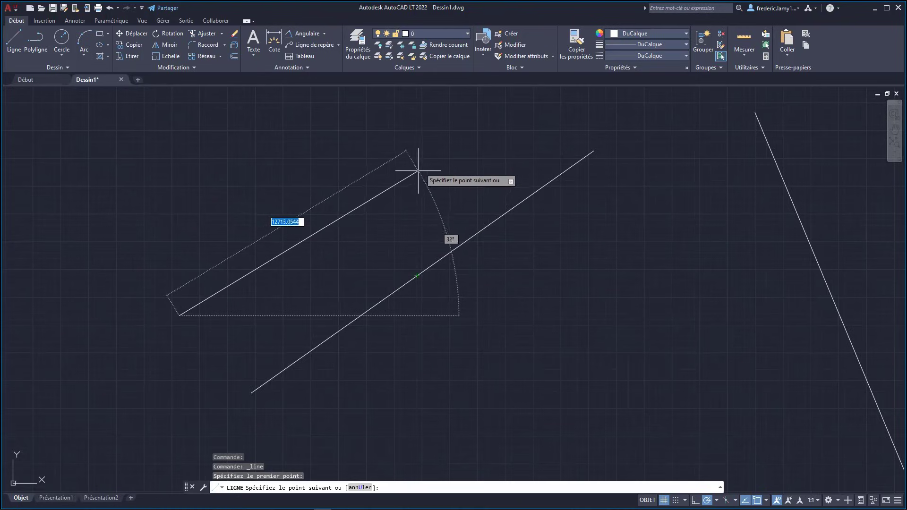
key(Escape)
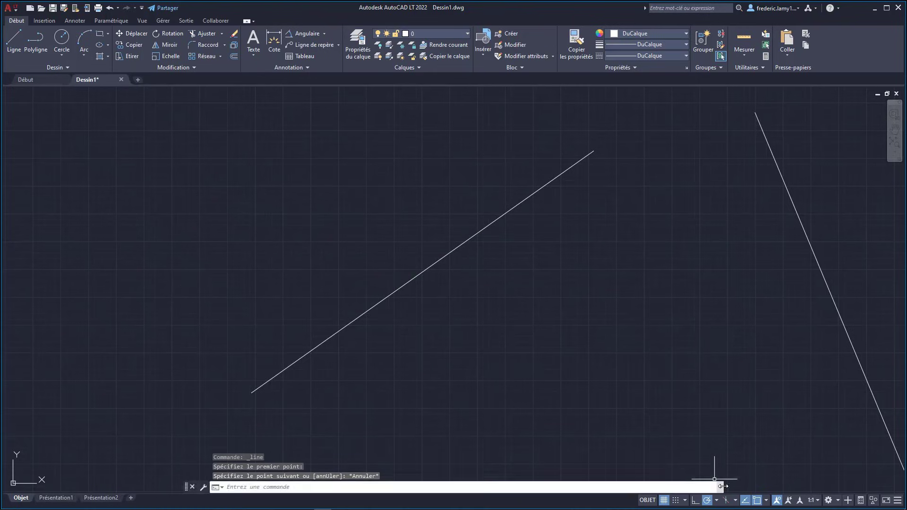
click(766, 500)
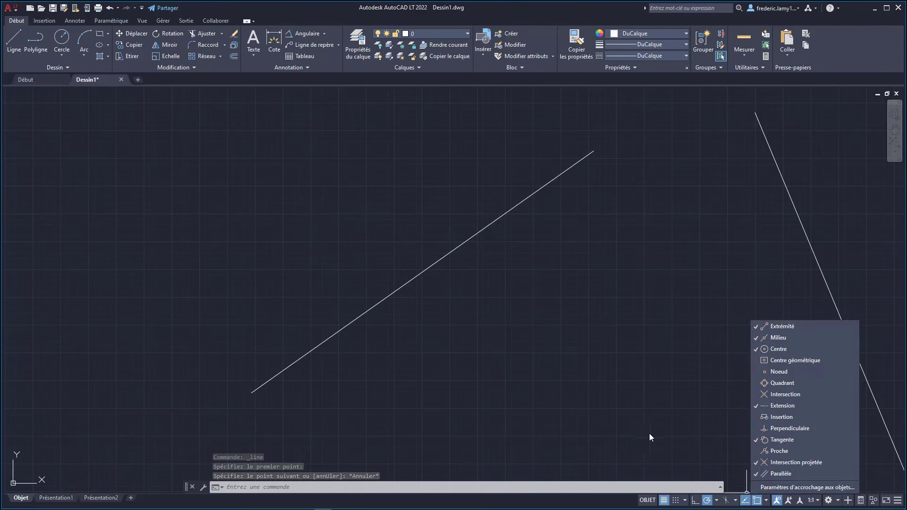
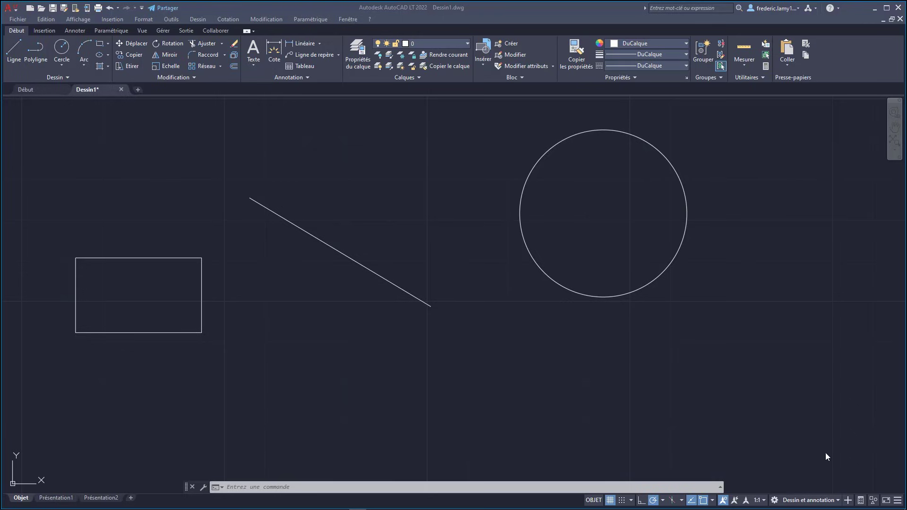
Turn on Propriétés rapides, check its entry among the status bar options, and view the oblique line's properties
click(860, 503)
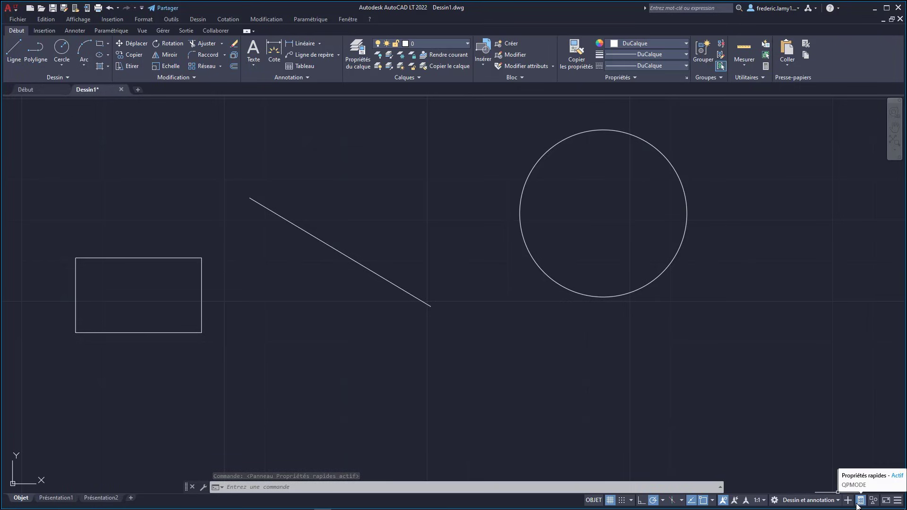
click(898, 502)
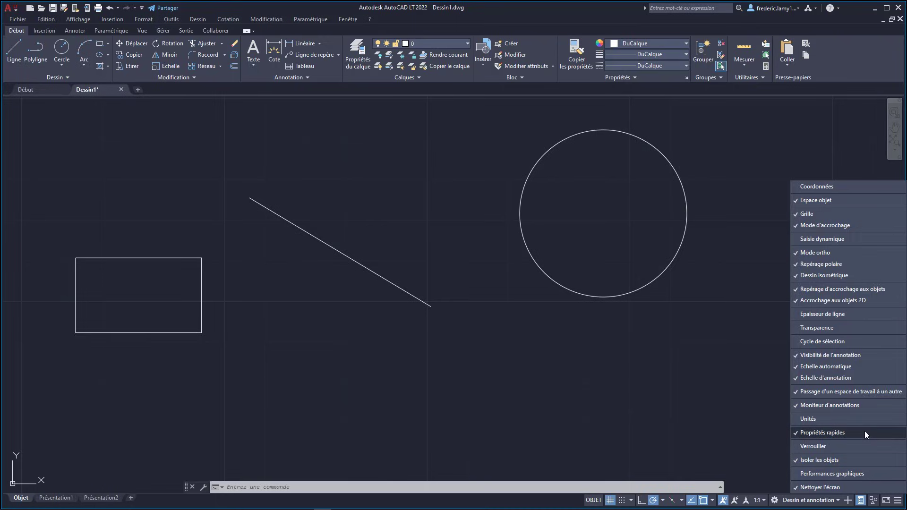
click(684, 416)
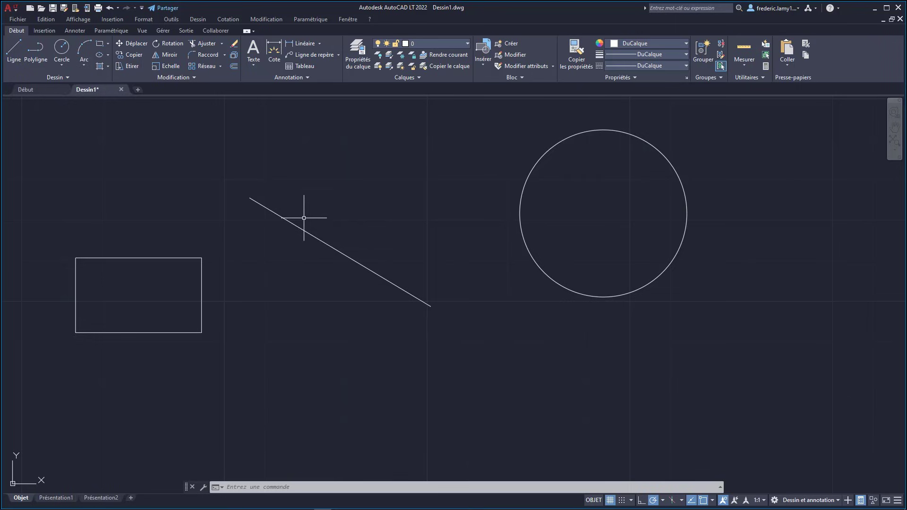
key(Escape)
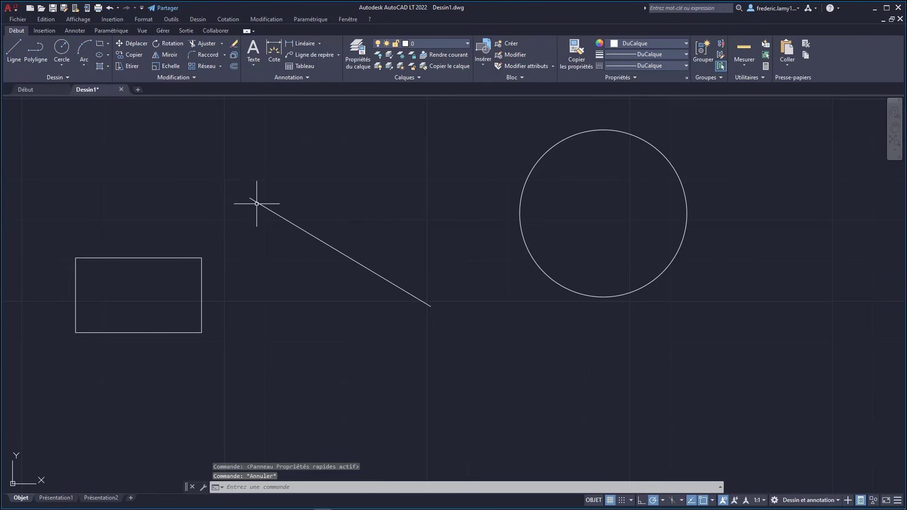
click(254, 201)
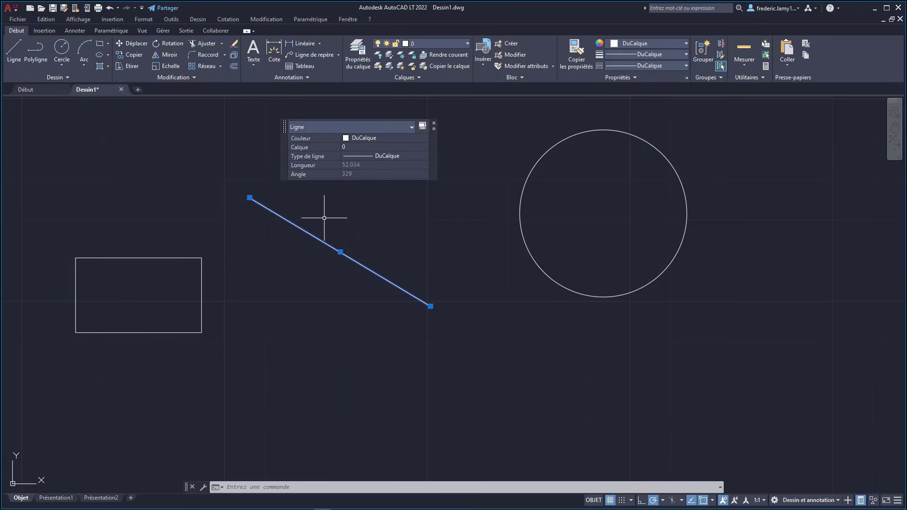
key(Escape)
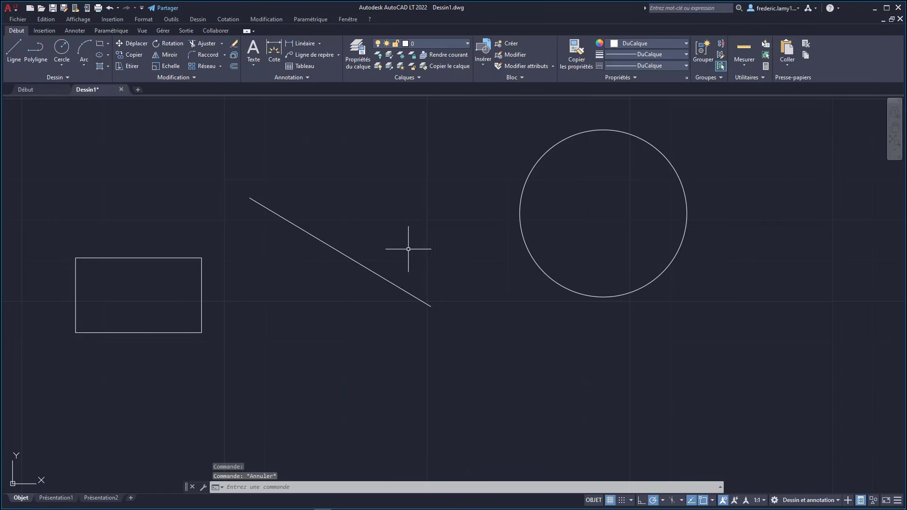
Set the circle's radius to 50, followed by its diameter to 50, in its quick properties
click(524, 179)
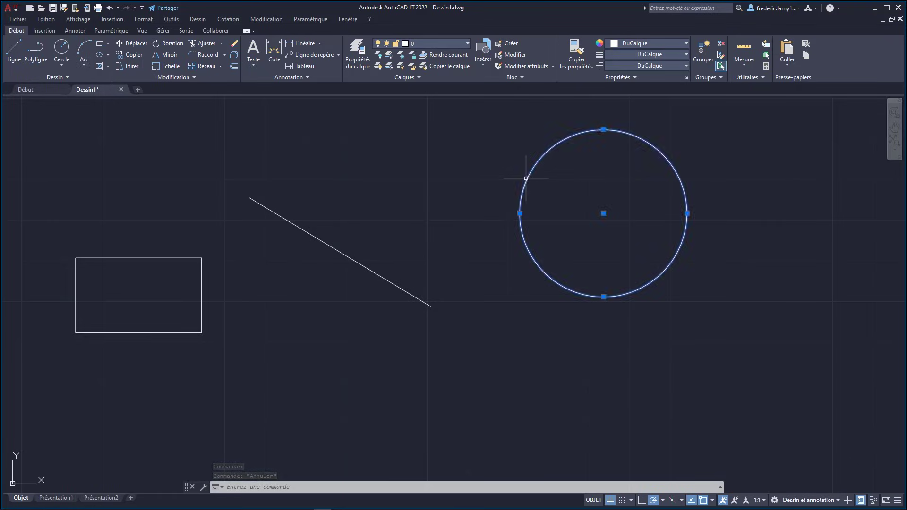
drag(554, 105, 322, 115)
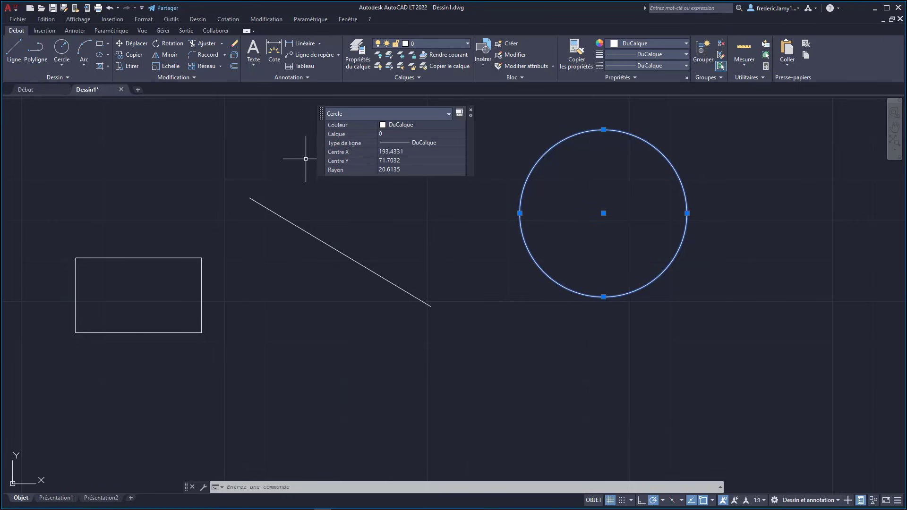
click(398, 170)
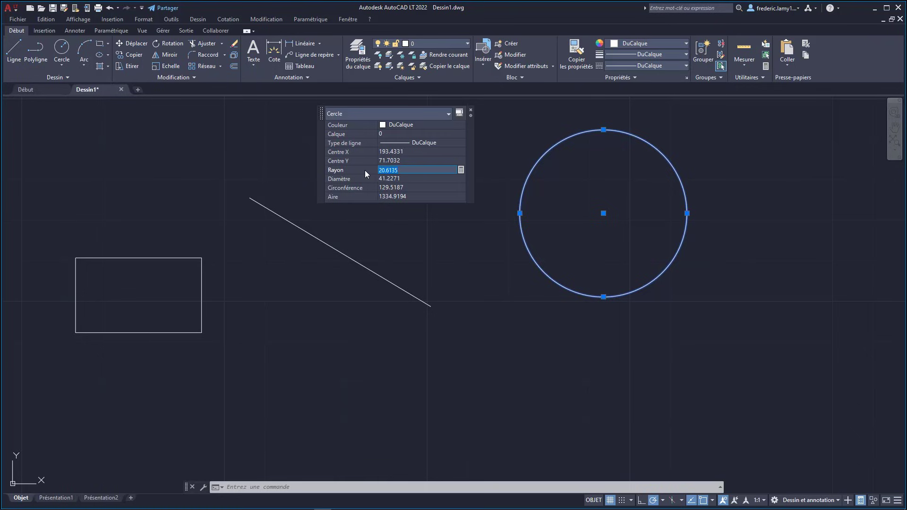
text(50)
key(Tab)
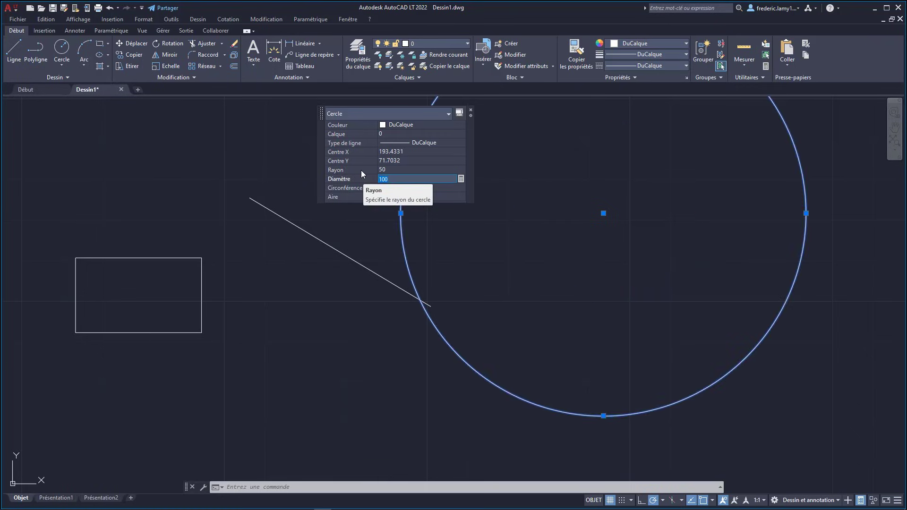
text(50)
key(Tab)
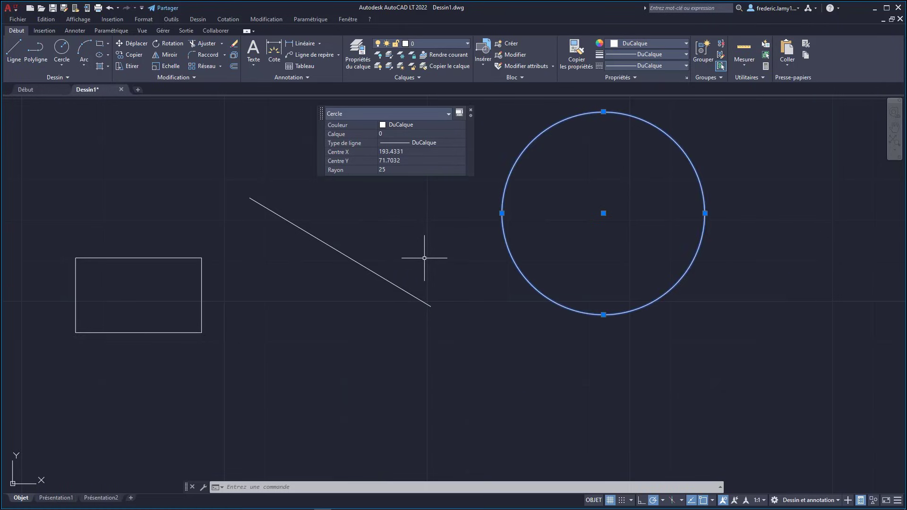
key(Escape)
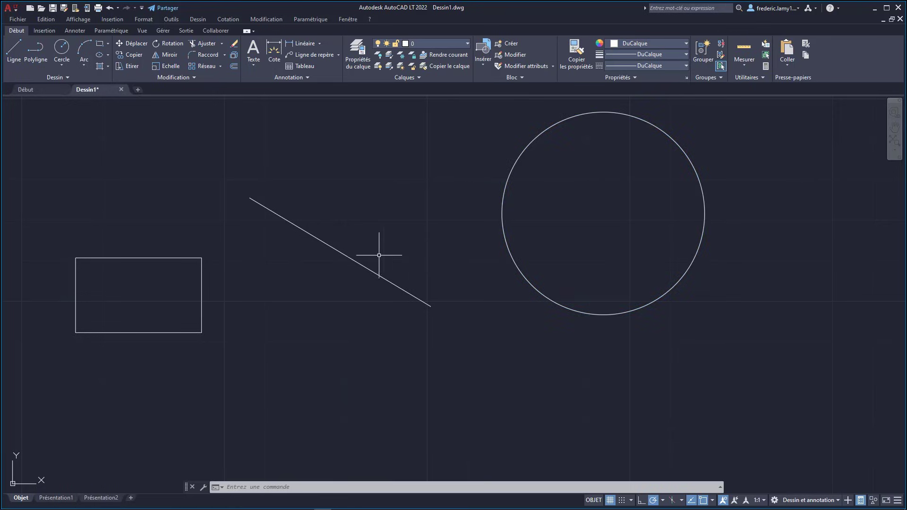
View the quick properties of the rectangle
click(204, 270)
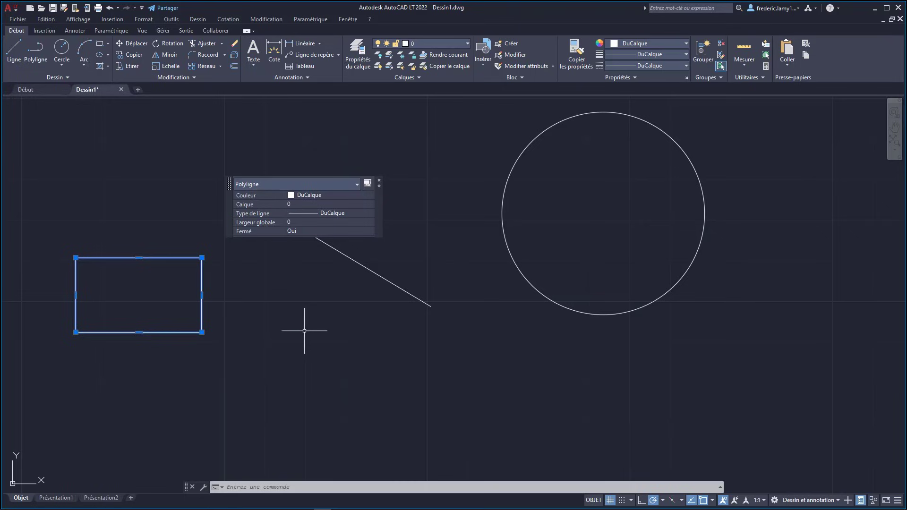
mouse_move(202, 257)
key(Escape)
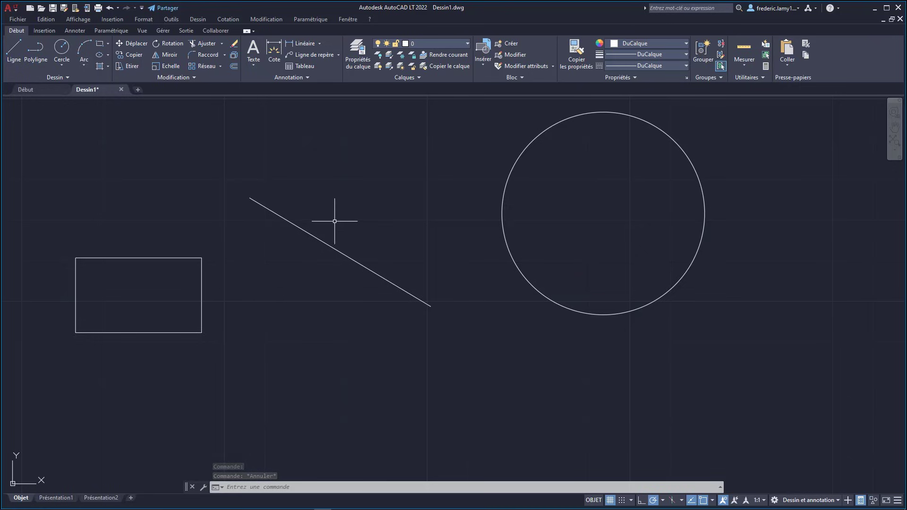
Examine the options of the Quick Properties panel for the oblique line, including its Mode d'emplacement setting
click(296, 224)
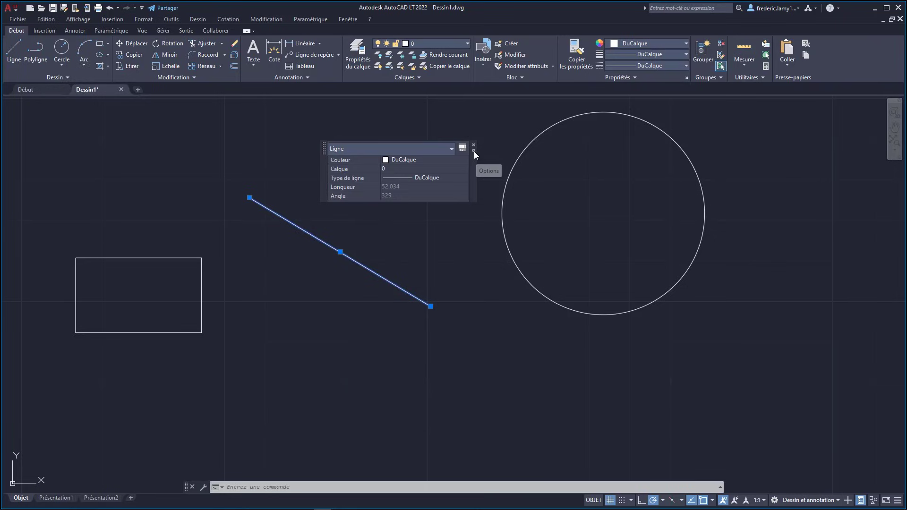
click(473, 150)
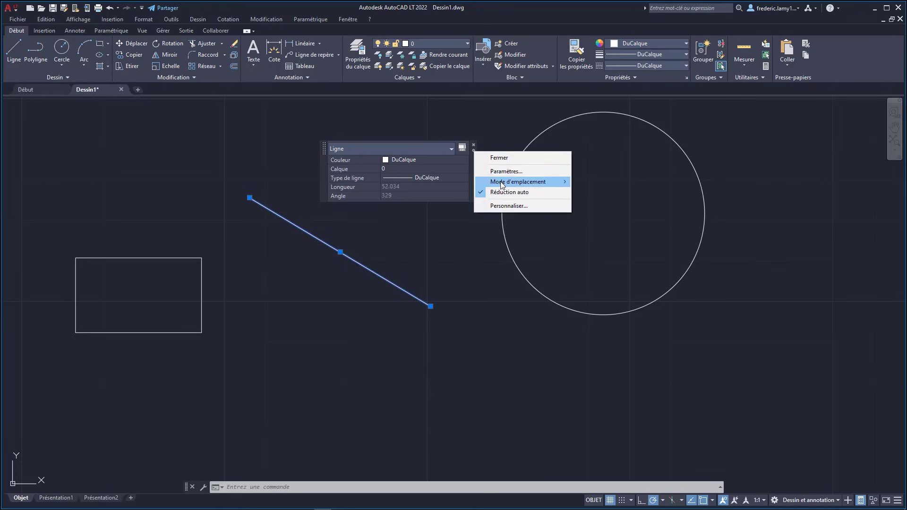
mouse_move(502, 185)
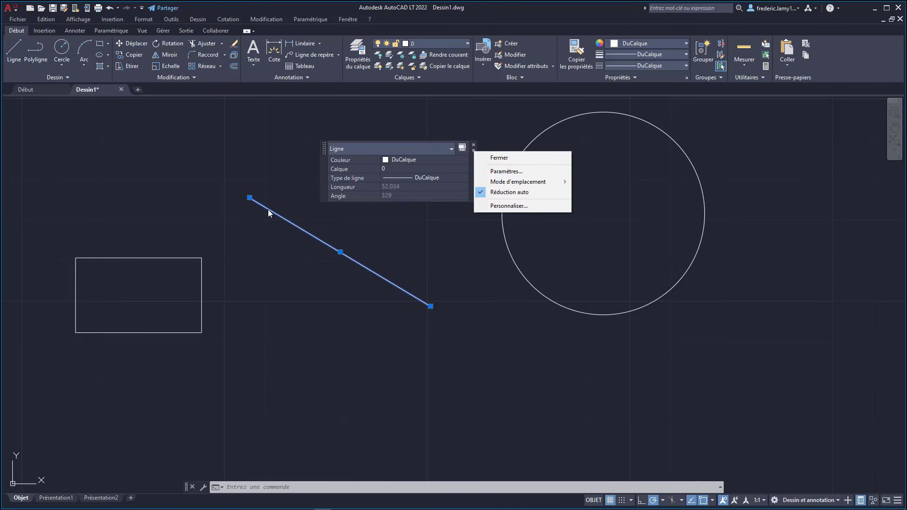
key(Escape)
key(Escape)
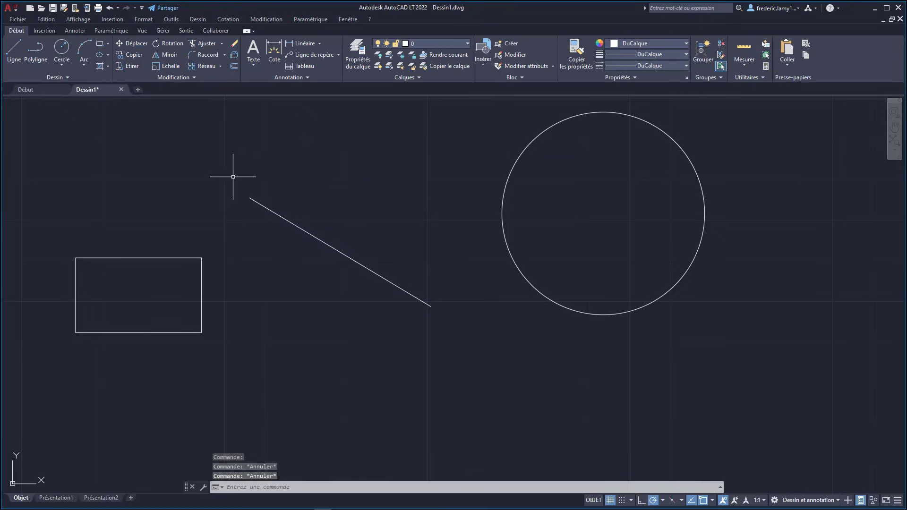
Select the rectangle to check where its Quick Properties panel appears, and return to the circle
click(164, 259)
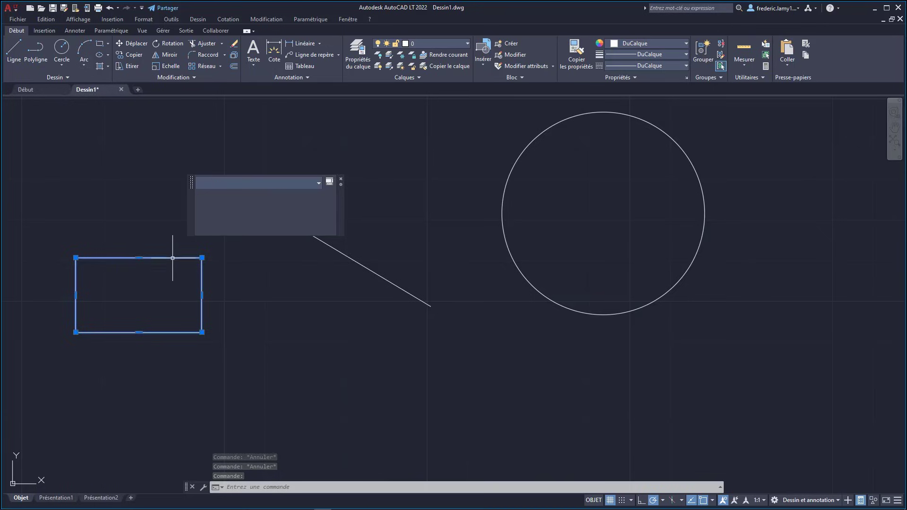
key(Escape)
scroll(308, 244, down, 6)
scroll(373, 241, up, 4)
scroll(370, 245, up, 2)
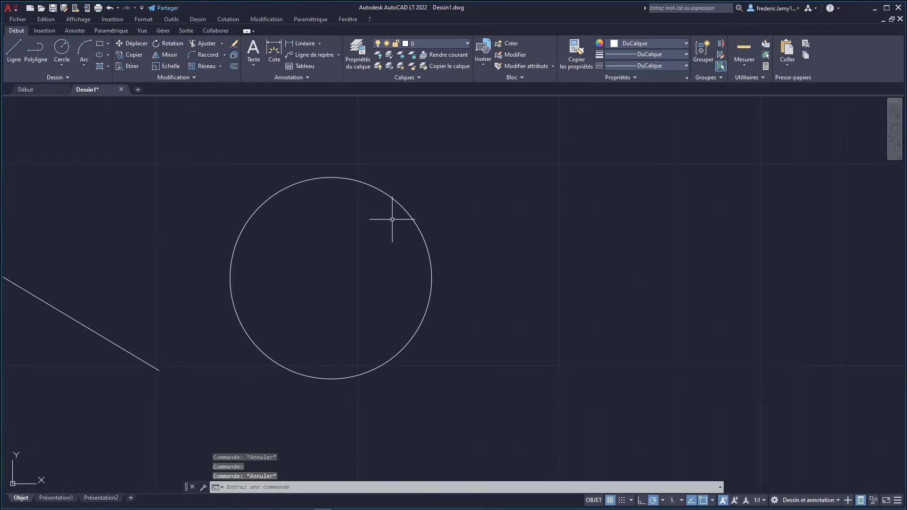
Set the Quick Properties palette's distance from the cursor to 100 pixels, working from the circle's palette settings
click(398, 202)
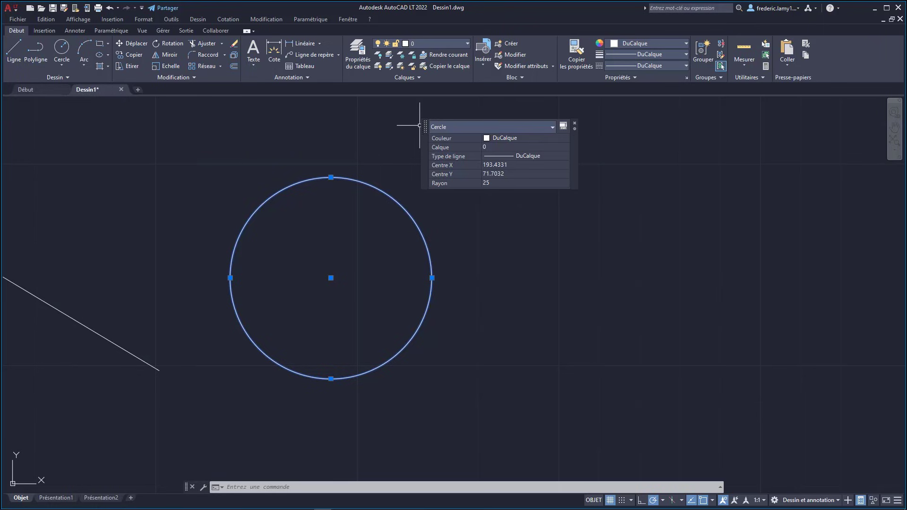
mouse_move(421, 185)
click(575, 129)
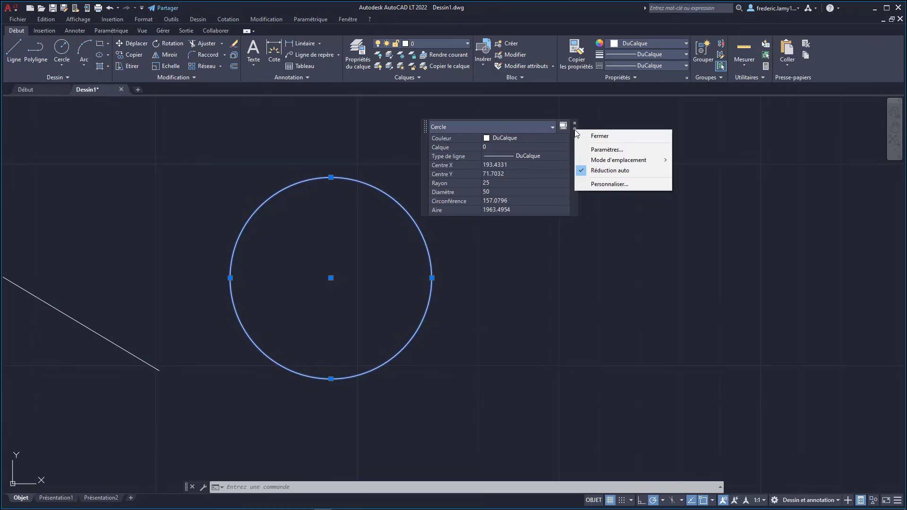
click(598, 150)
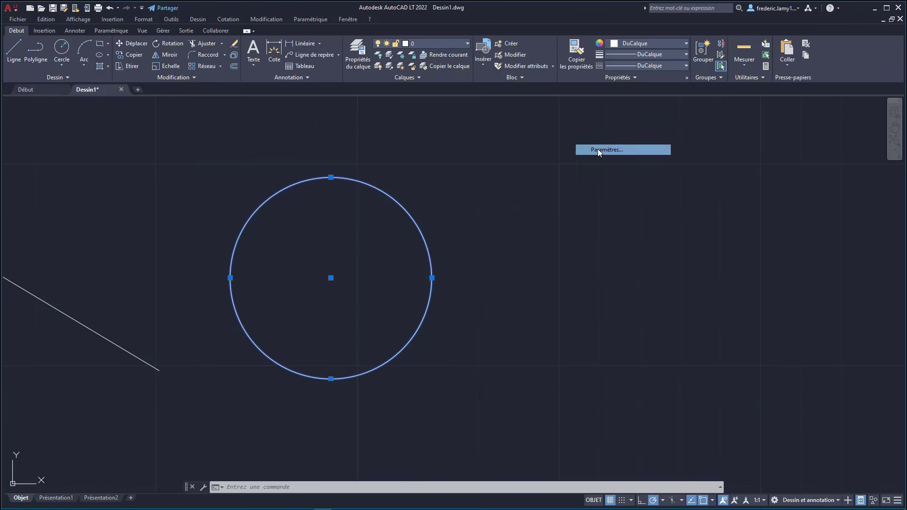
drag(437, 155, 221, 130)
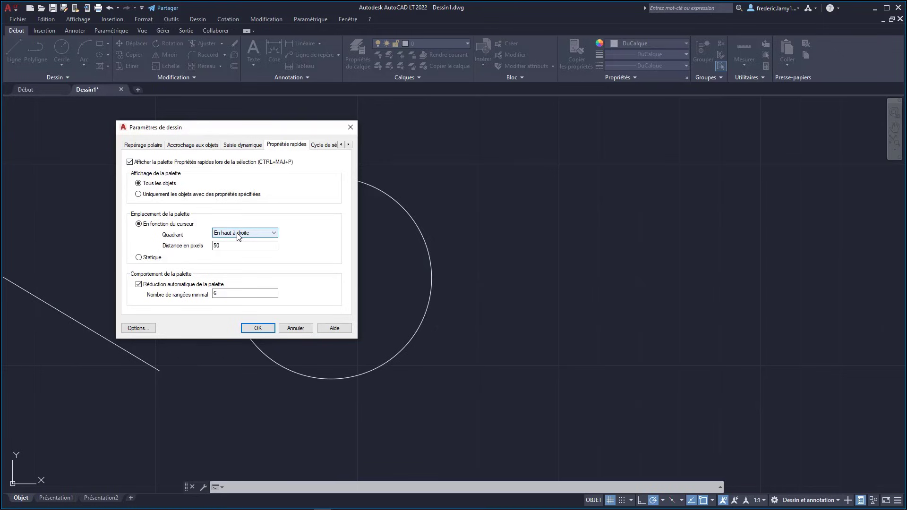
click(214, 246)
double_click(221, 245)
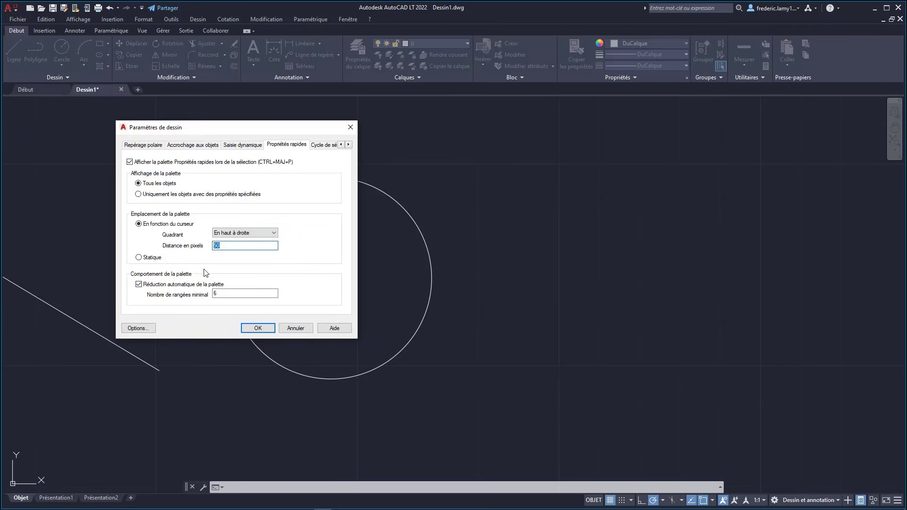
text(100)
key(Return)
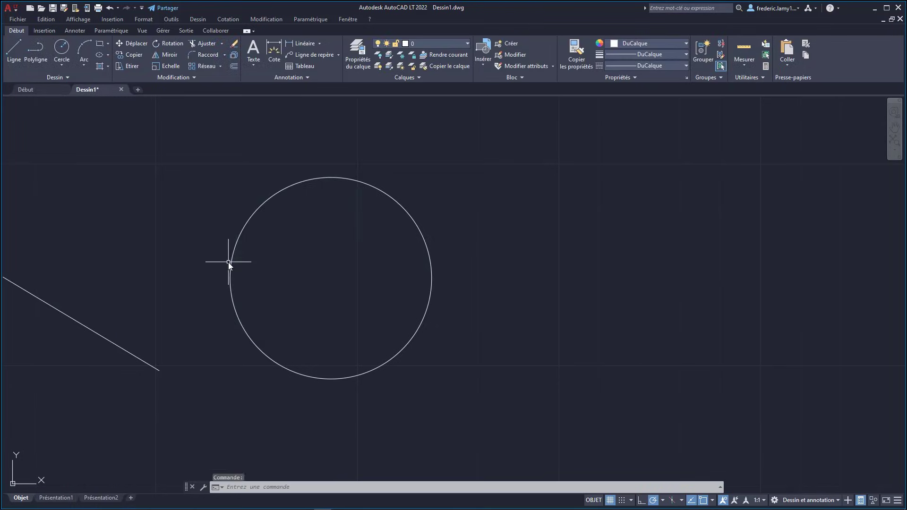
Select the circle to check where its Quick Properties palette appears, and deselect it
click(366, 184)
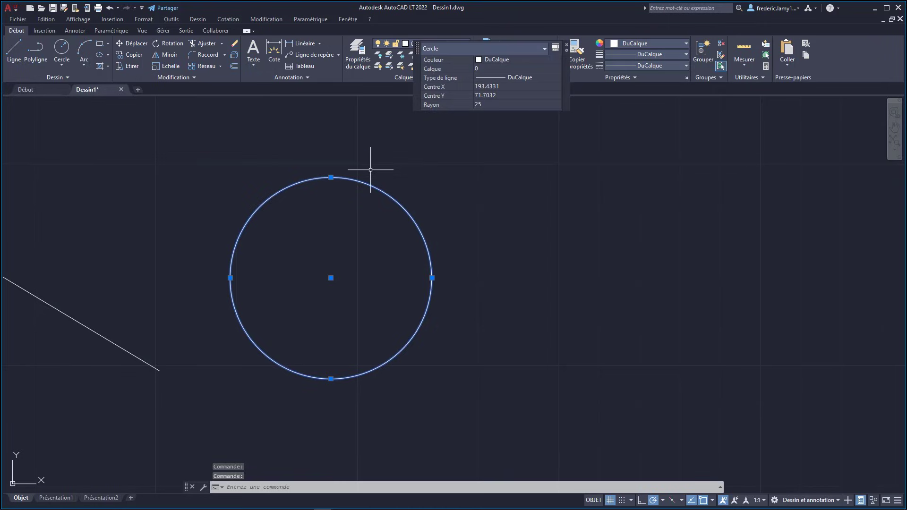
scroll(384, 212, down, 5)
scroll(371, 222, up, 4)
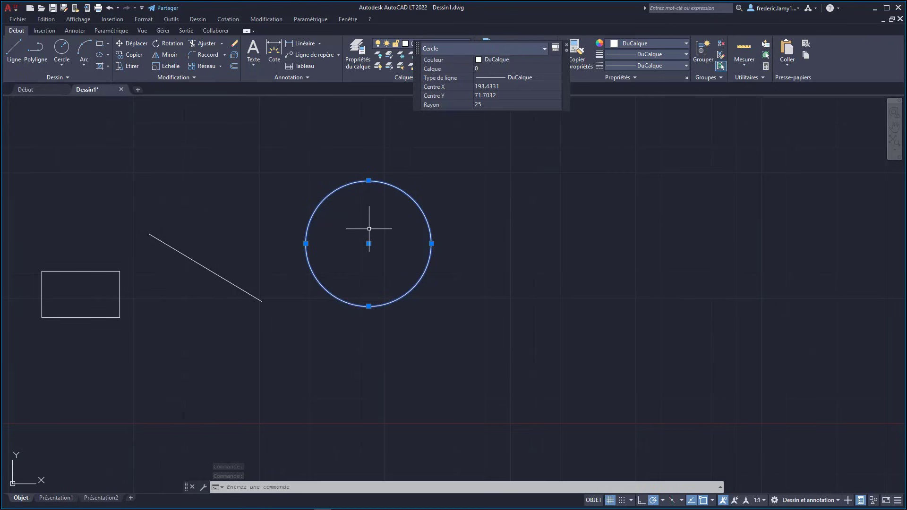
key(Escape)
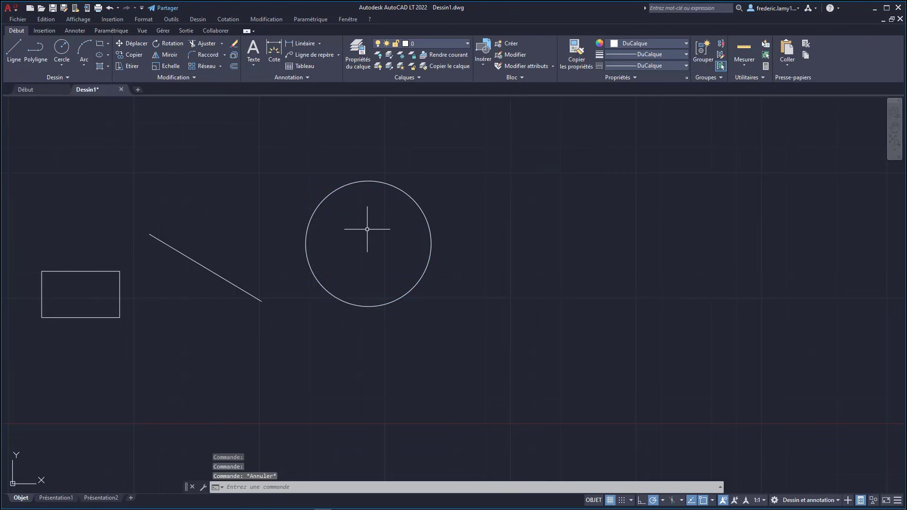
Set the Quick Properties palette's distance from the cursor to 50 pixels, working from the oblique line's palette settings
click(165, 245)
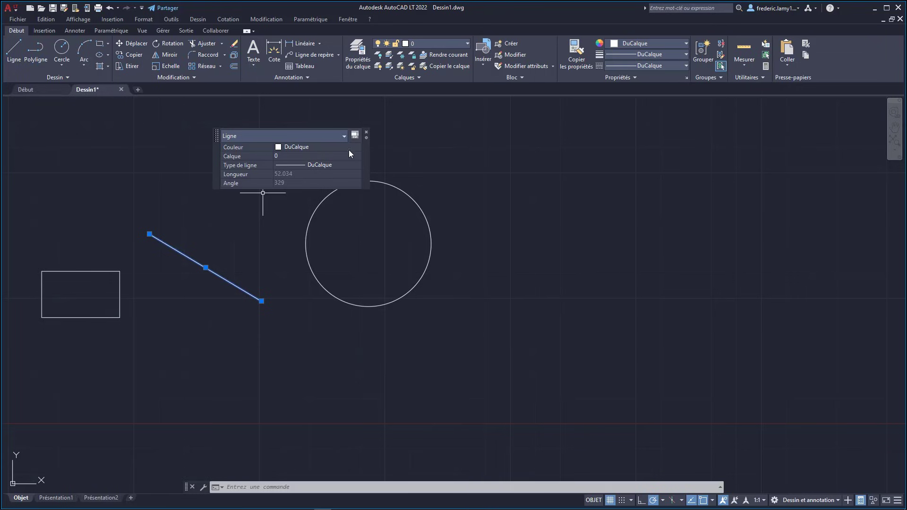
click(366, 138)
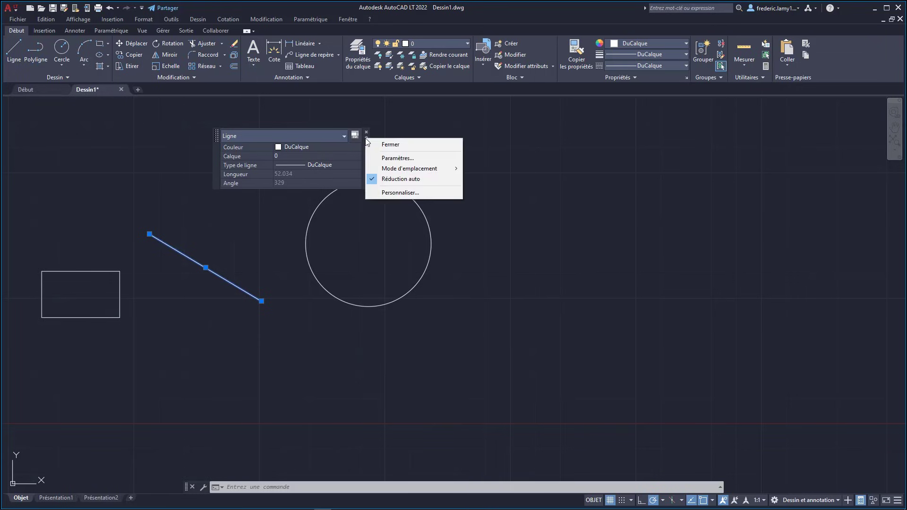
click(384, 159)
drag(248, 246, 206, 247)
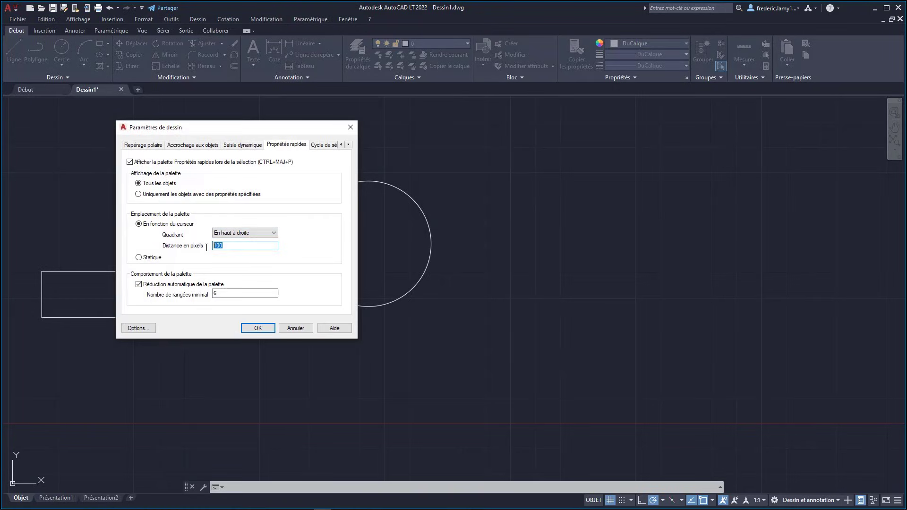
text(50)
key(Return)
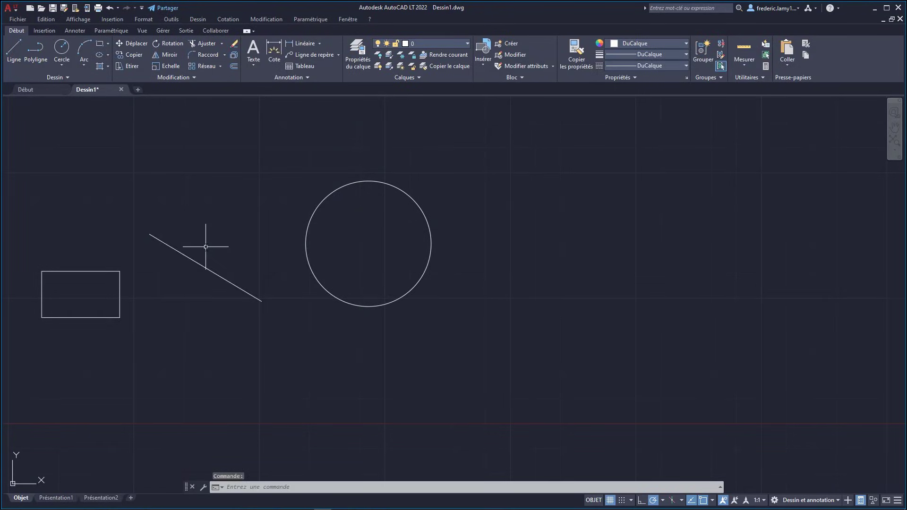
Select the oblique line to check the placement of its Quick Properties palette
click(188, 259)
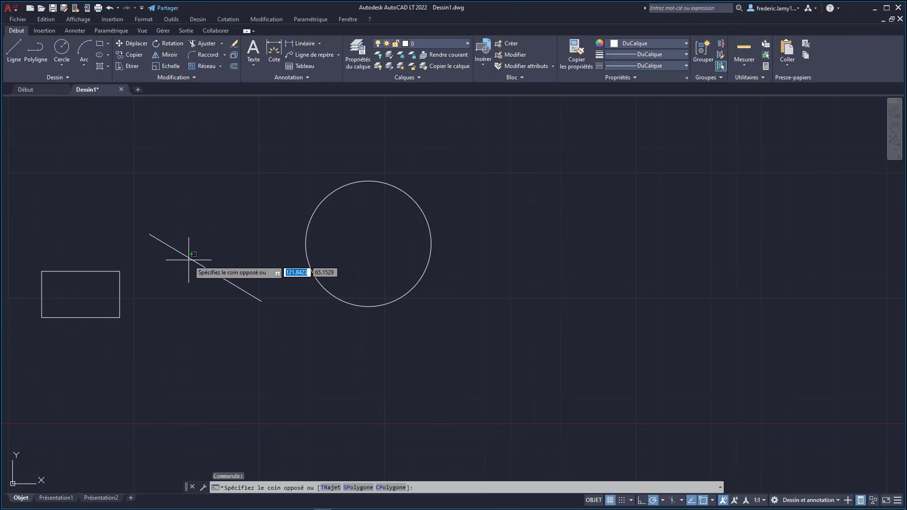
scroll(189, 260, up, 3)
key(Escape)
click(189, 260)
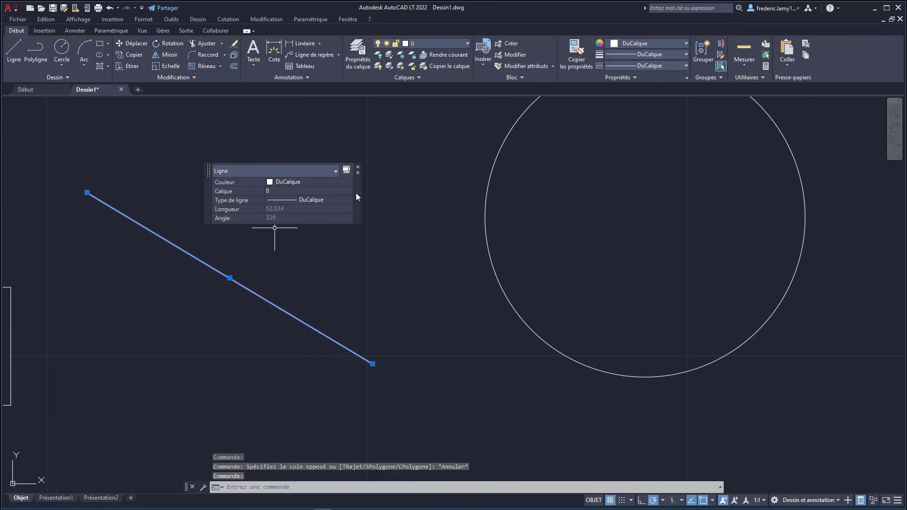
click(357, 168)
scroll(384, 240, down, 2)
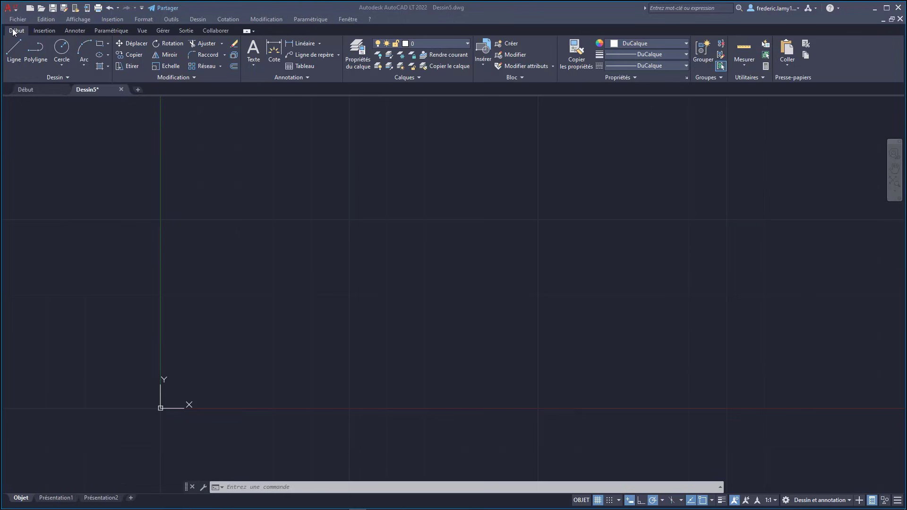
Draw a closed outline of six connected lines in the empty drawing, with an upper side about 87 units long, ending at the start point
click(373, 277)
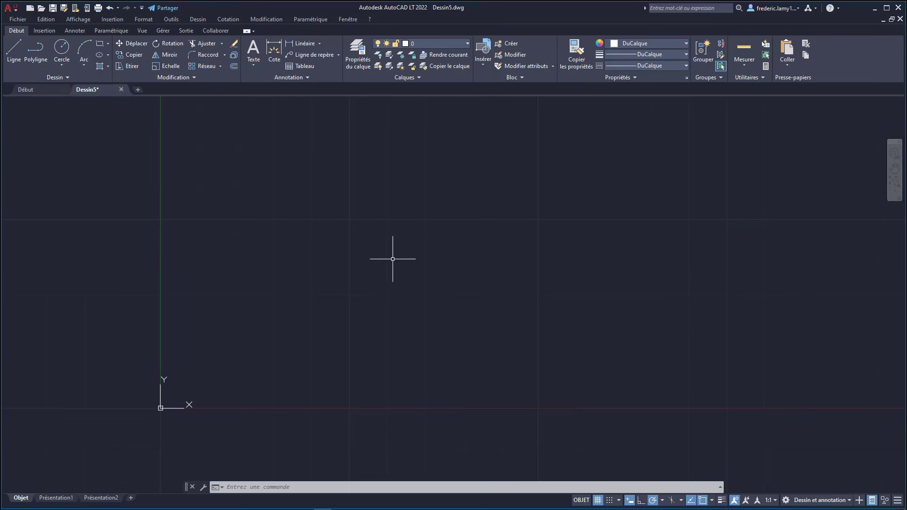
text(L)
key(Return)
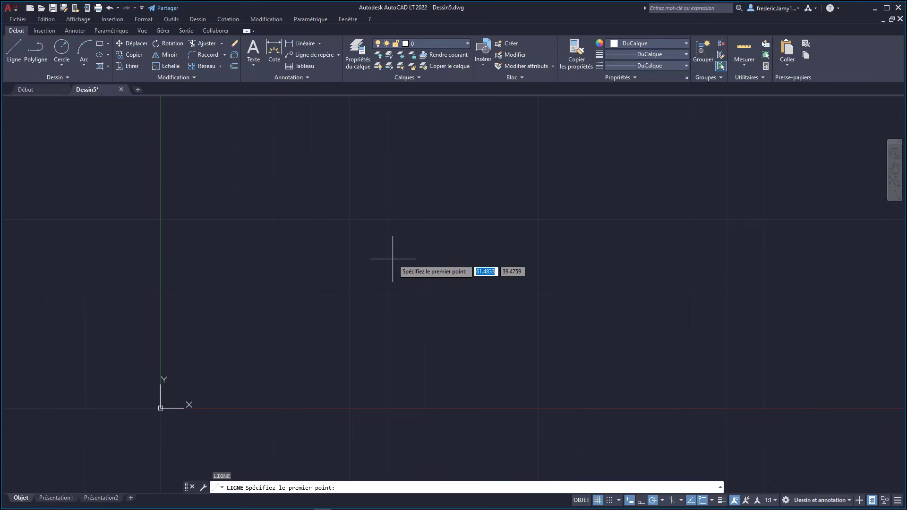
click(233, 240)
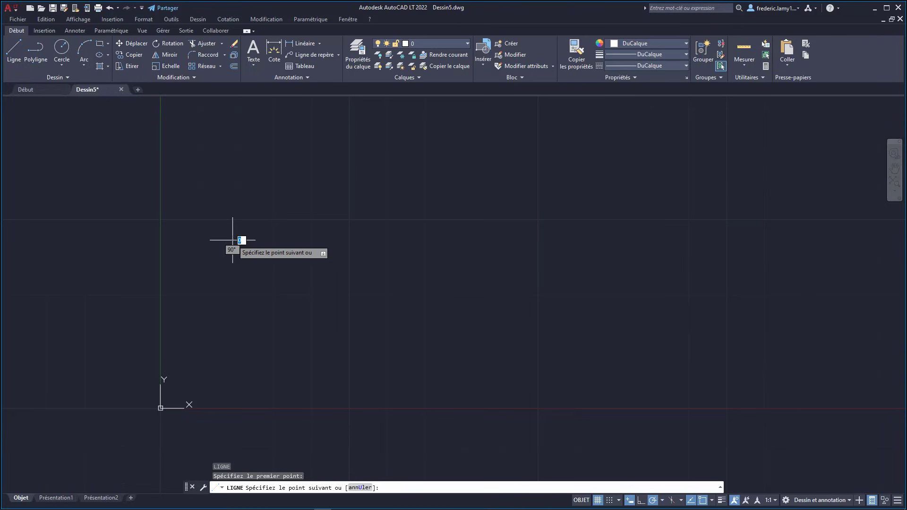
click(560, 203)
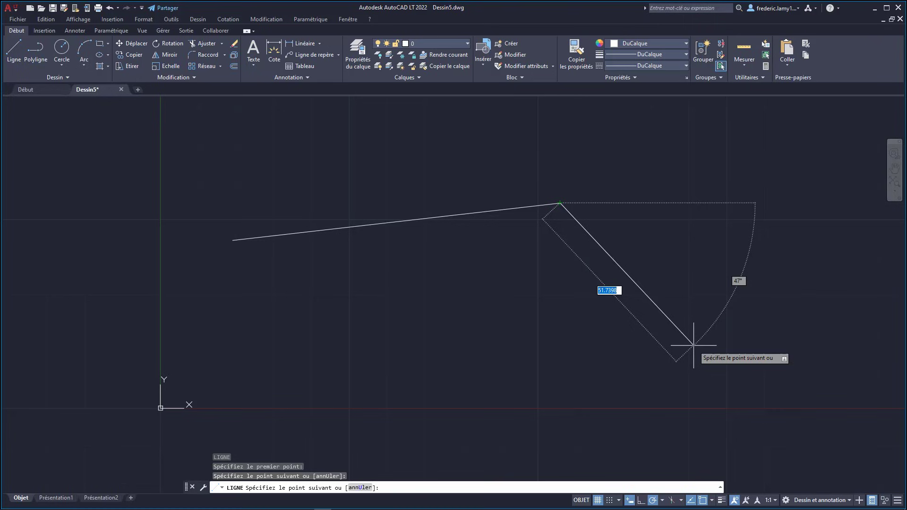
click(652, 312)
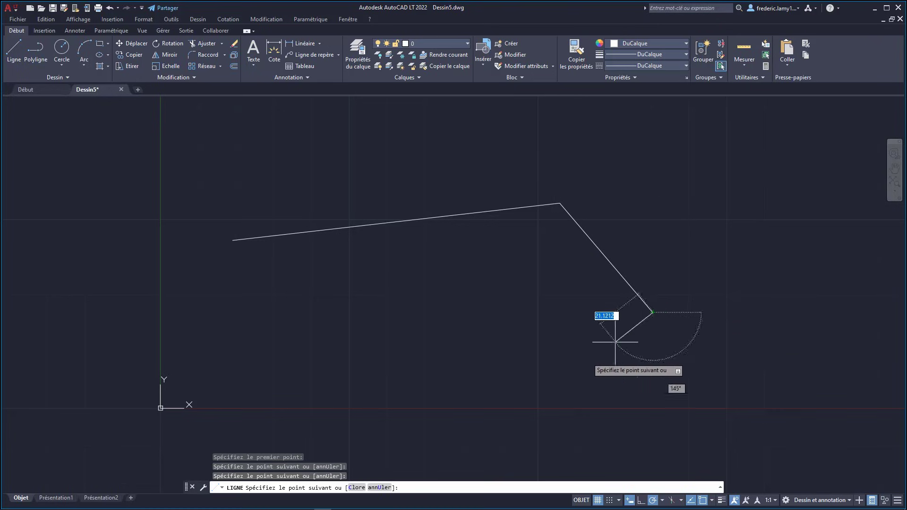
click(464, 415)
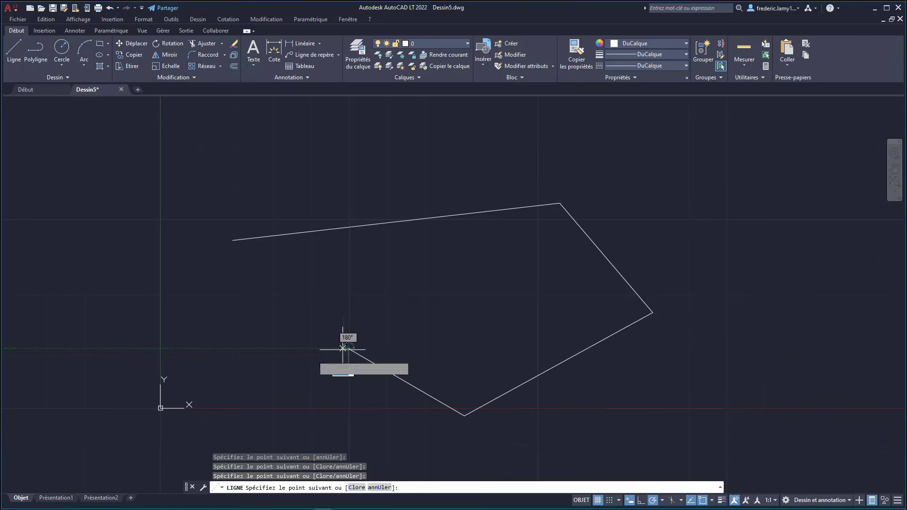
click(348, 348)
click(260, 369)
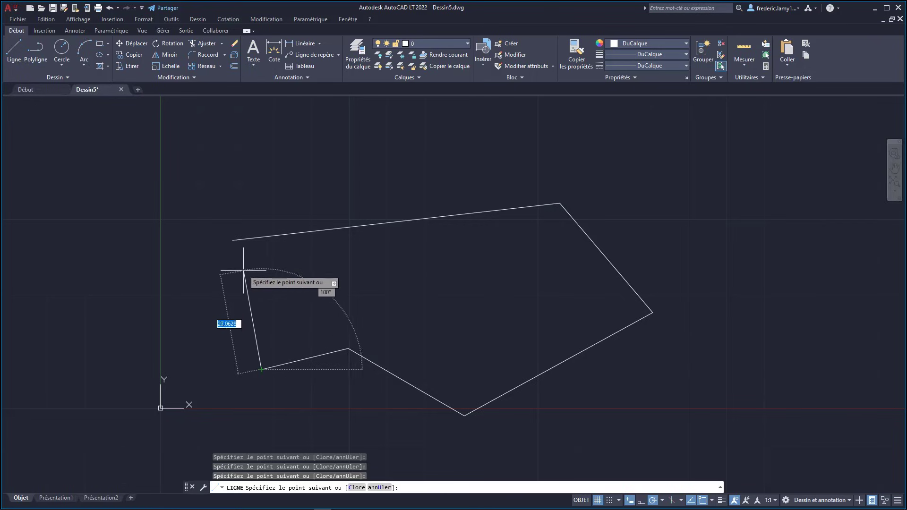
click(232, 241)
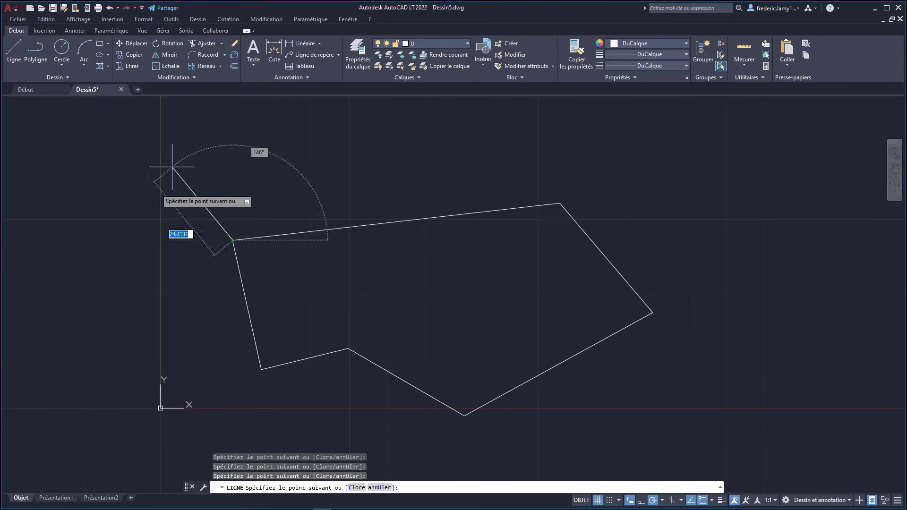
key(Escape)
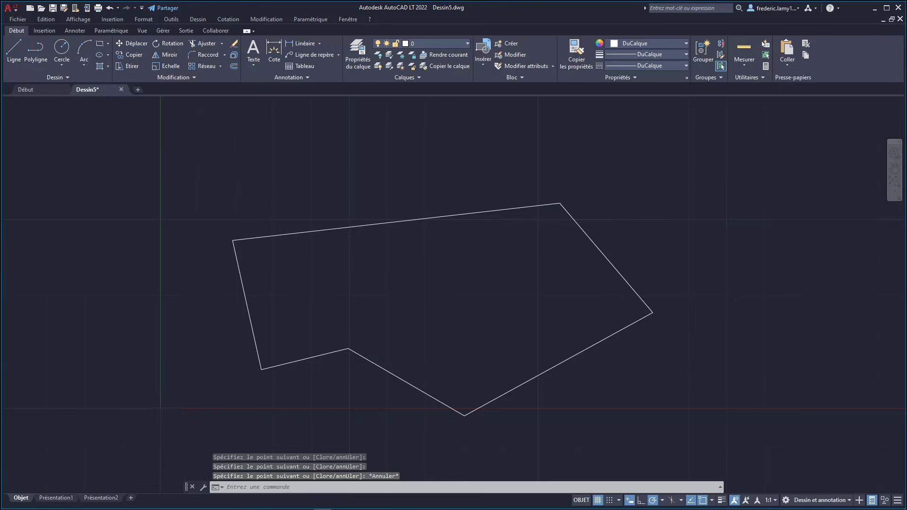
Draw a separate, slightly rising line about 93 units long above the closed outline
scroll(213, 311, down, 2)
click(15, 49)
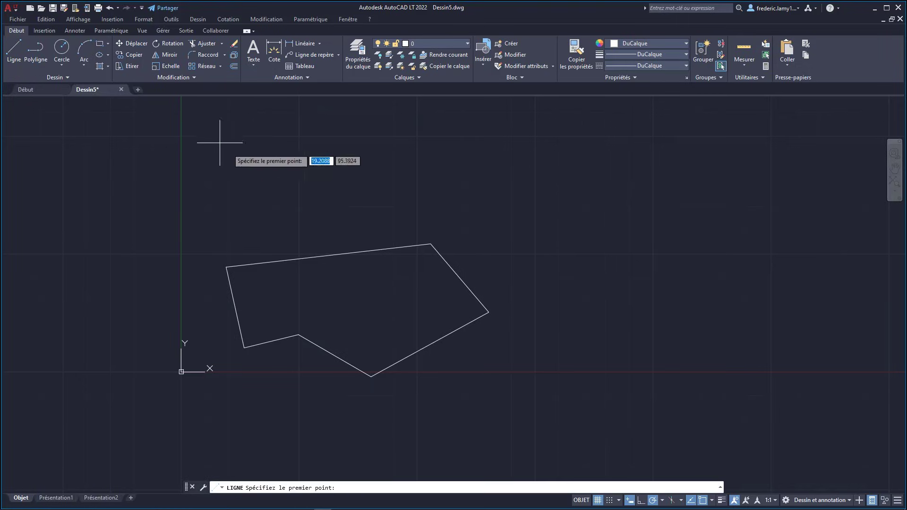
click(254, 195)
click(473, 173)
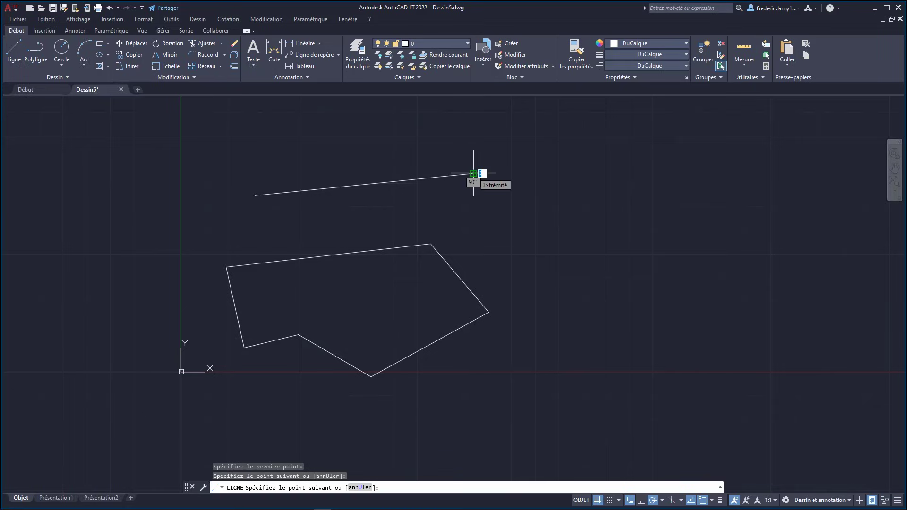
key(Escape)
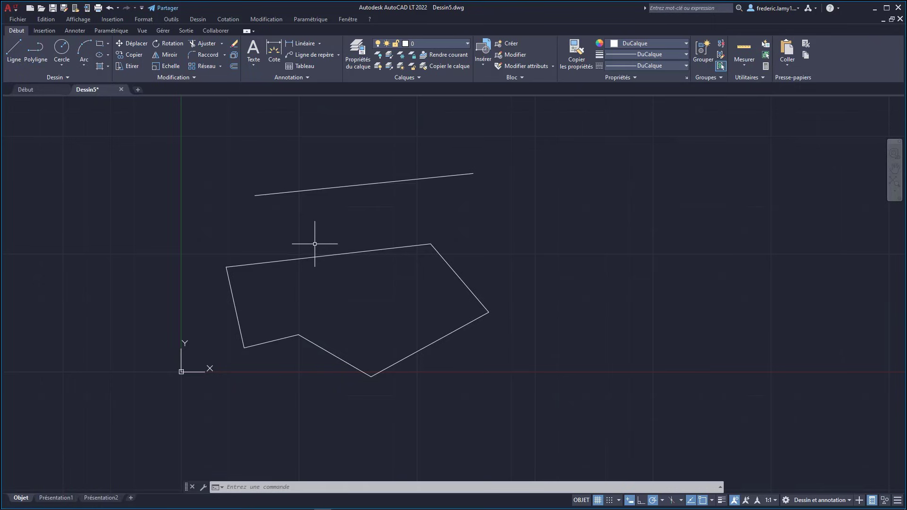
key(Escape)
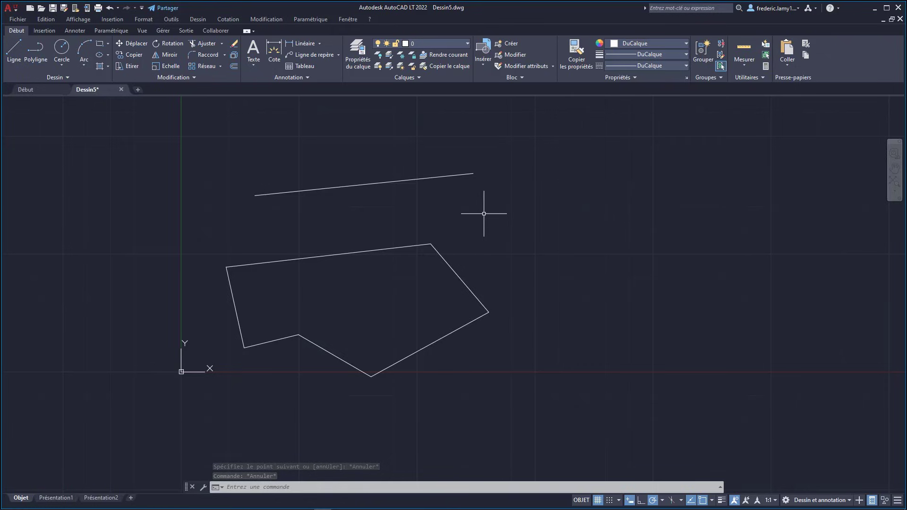
Select the separate line, the outline's upper-right side and its upper side one at a time to view their quick properties
click(446, 176)
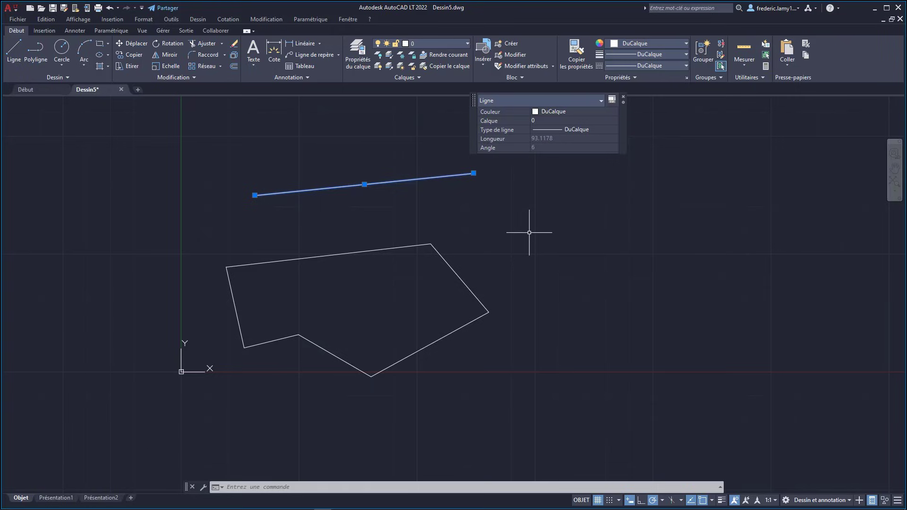
key(Escape)
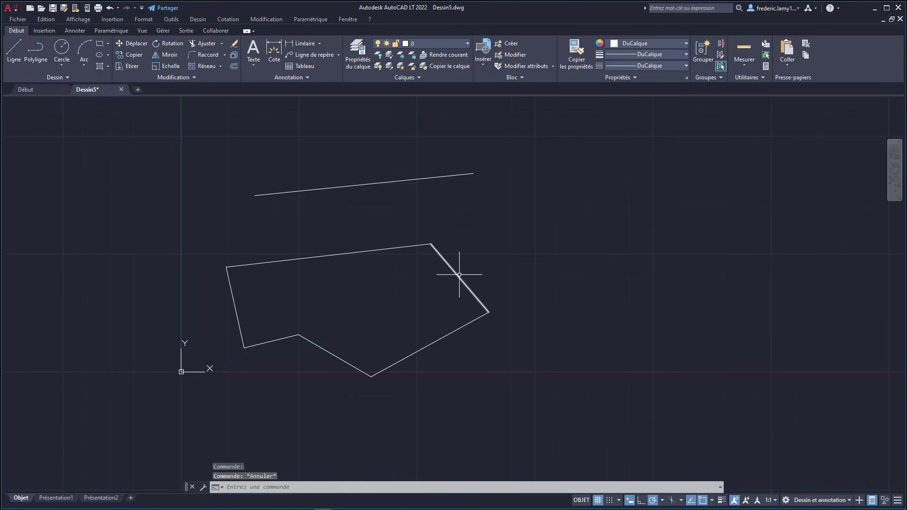
click(459, 275)
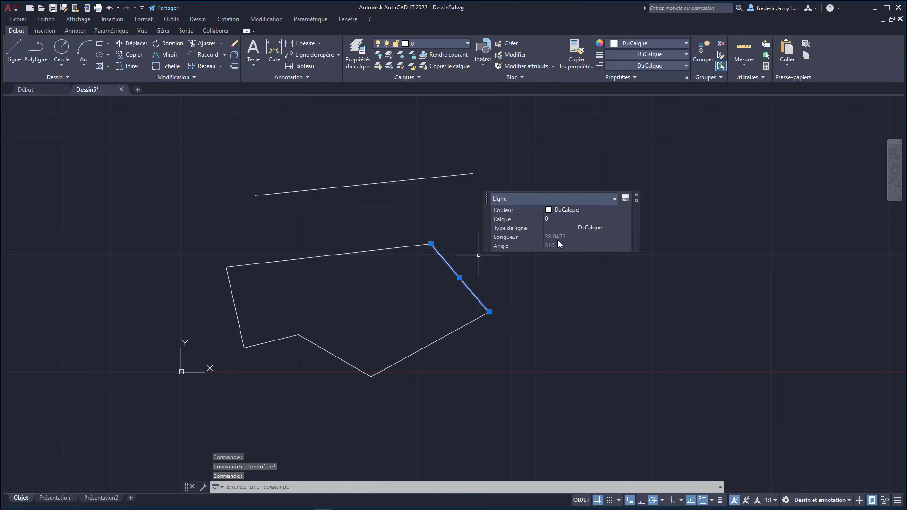
key(Escape)
click(391, 248)
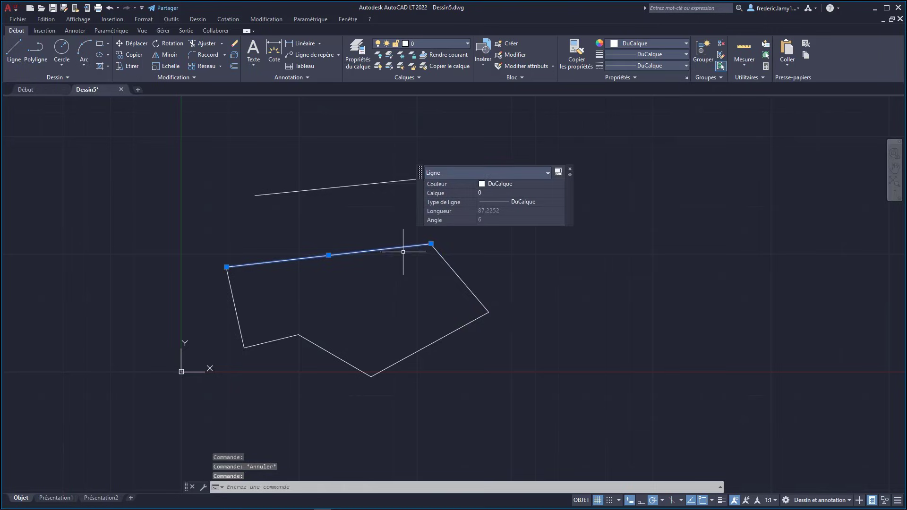
key(Escape)
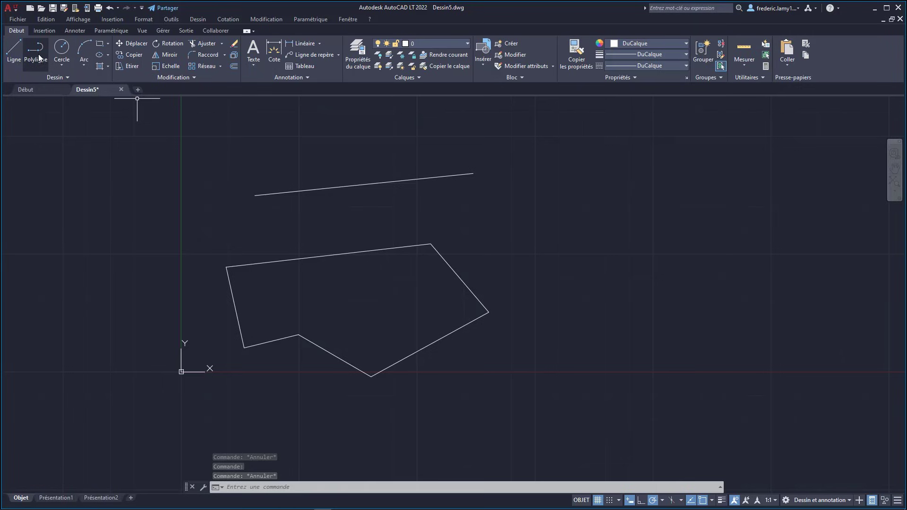
Draw a single horizontal line 100 units long to the right of the closed outline
click(14, 50)
scroll(85, 205, down, 2)
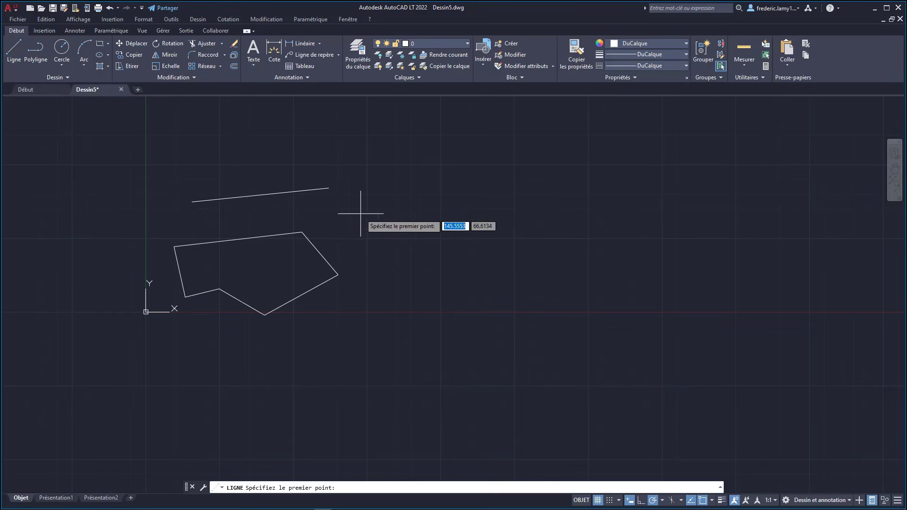
click(419, 223)
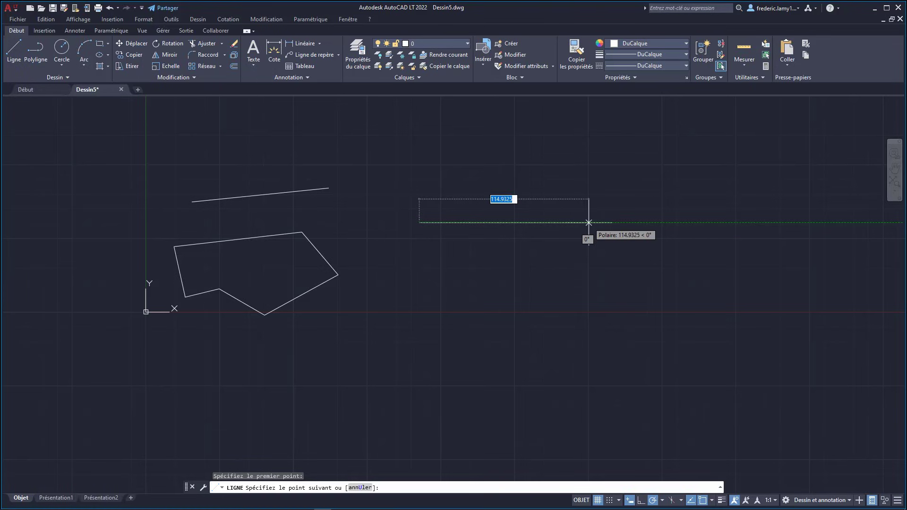
text(100)
key(Return)
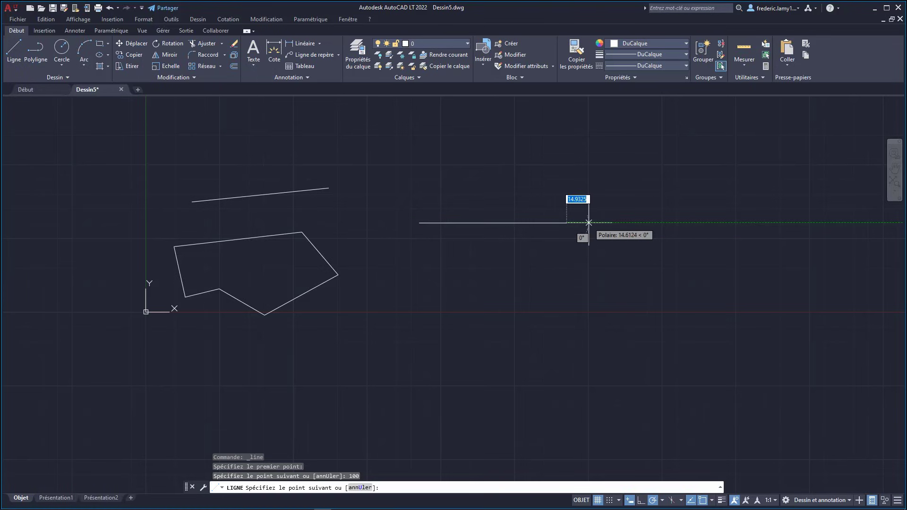
key(Escape)
Start a second line directly below the horizontal line's left end, with a length of 100 and an angle of 0°
scroll(361, 197, down, 4)
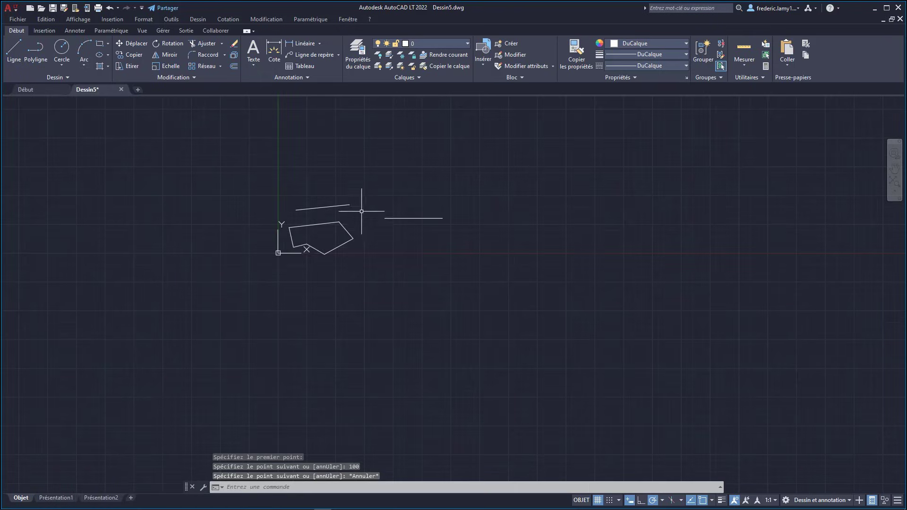
scroll(404, 255, up, 4)
scroll(404, 255, down, 3)
scroll(404, 202, up, 3)
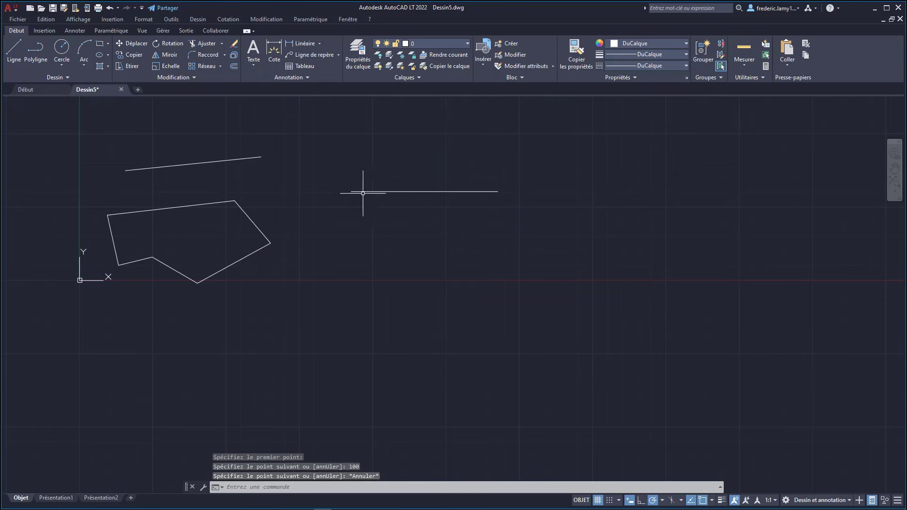
click(14, 51)
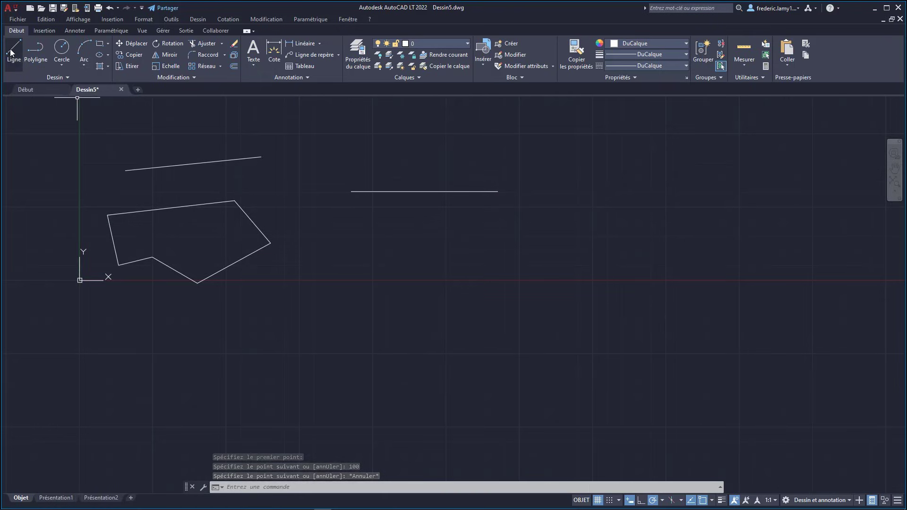
click(351, 253)
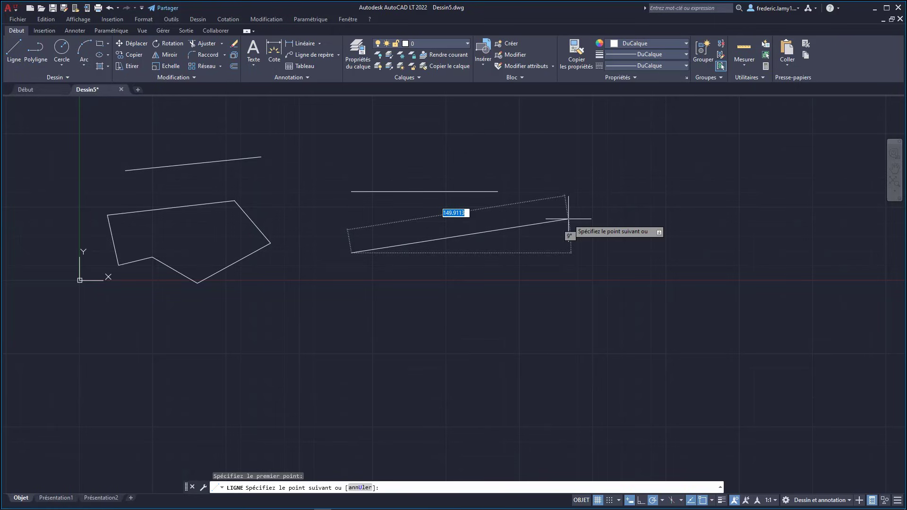
text(100)
key(Tab)
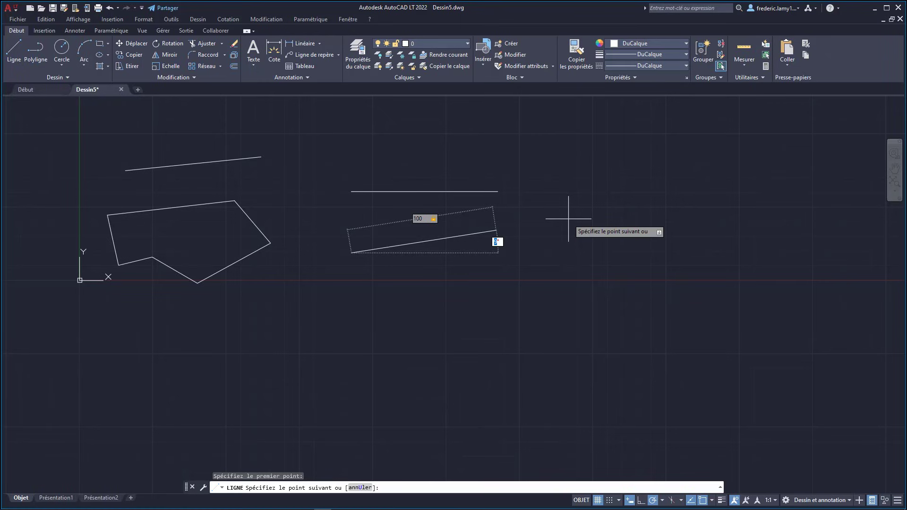
text(0)
key(Tab)
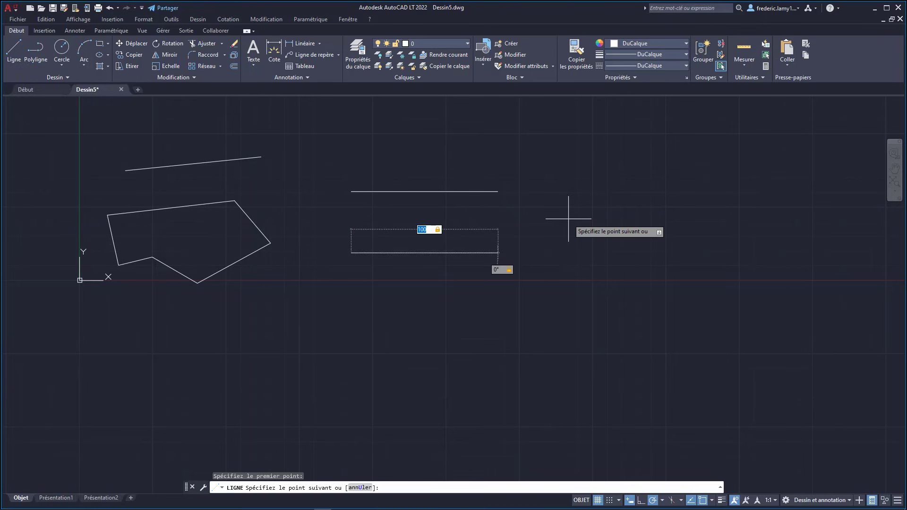
Change the angle of the line being drawn to 15°, keeping its length locked at 100
key(Tab)
text(15)
key(Tab)
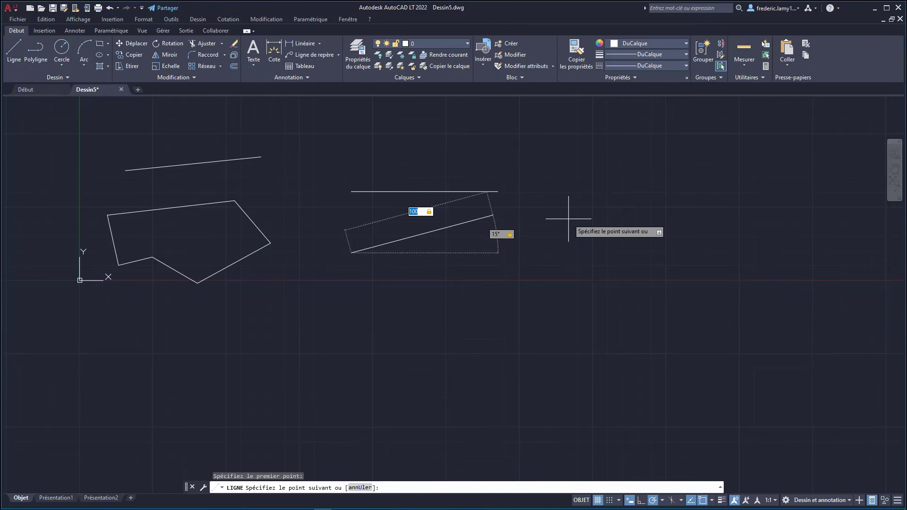
Set the angle of the line being drawn to 0° and finish it as a single segment
key(Tab)
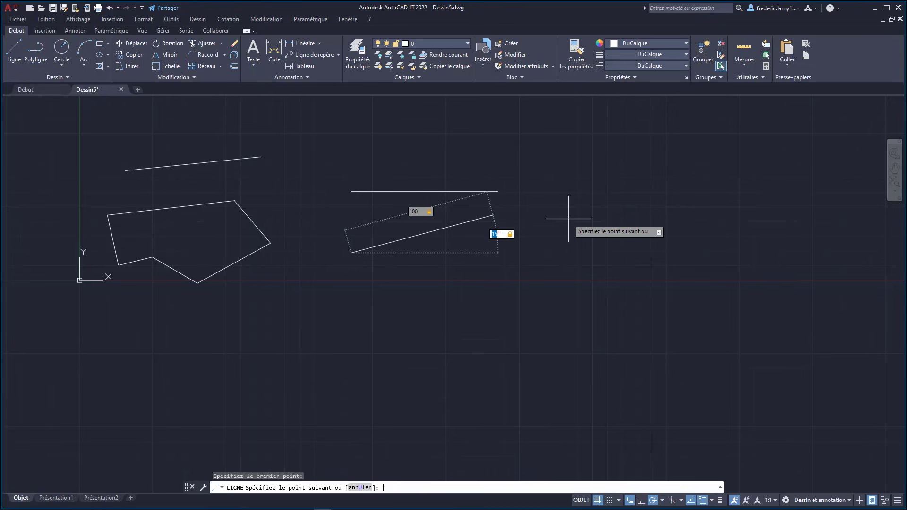
text(0)
key(Tab)
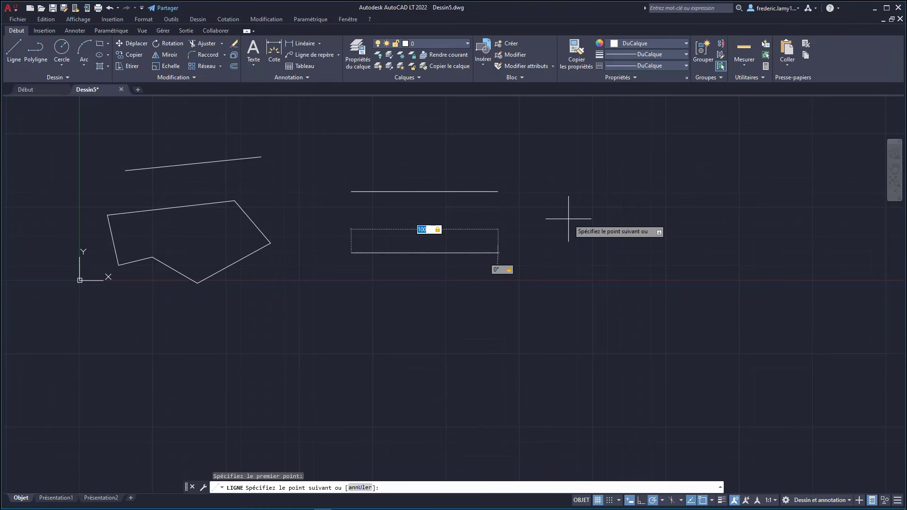
key(Return)
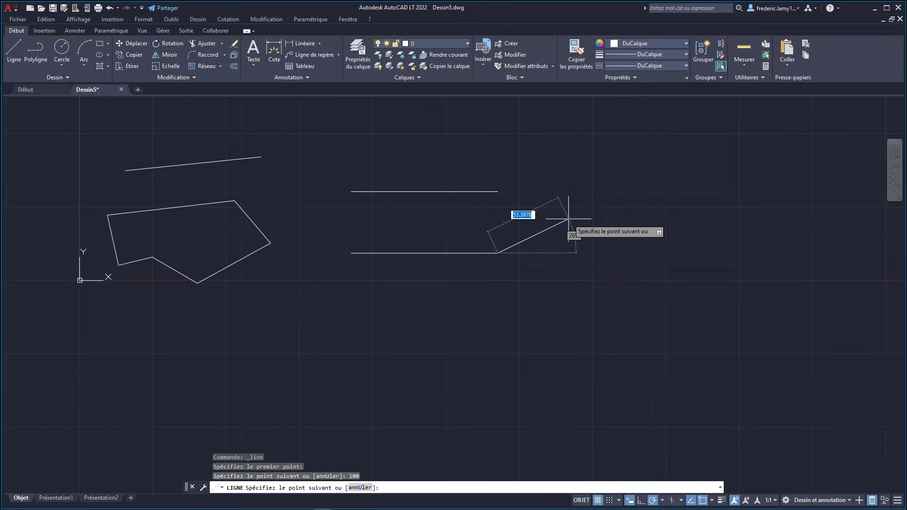
key(Escape)
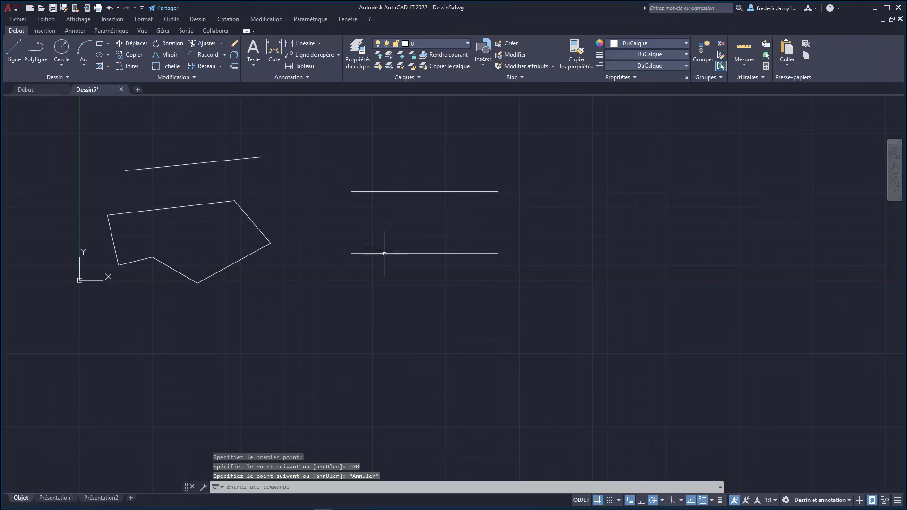
Select the upper horizontal line to check its length and angle in Quick Properties, and close the palette
scroll(222, 260, down, 2)
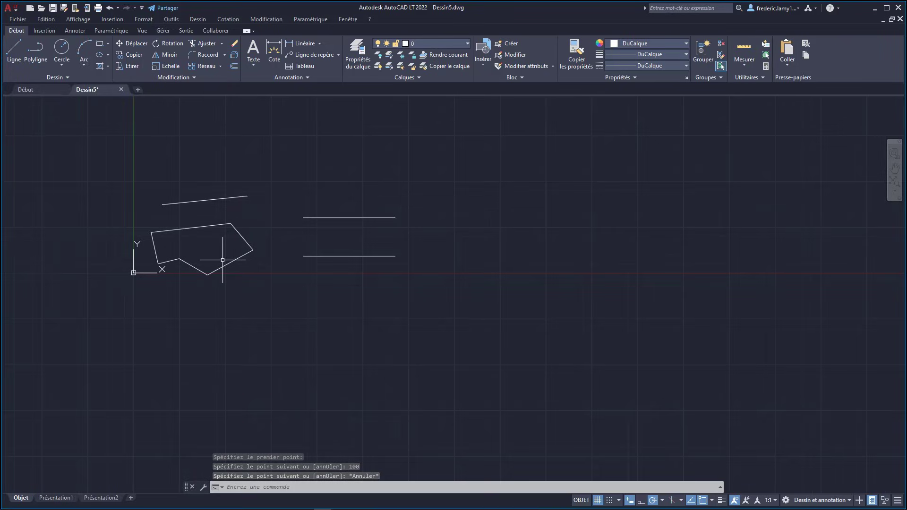
scroll(376, 248, up, 3)
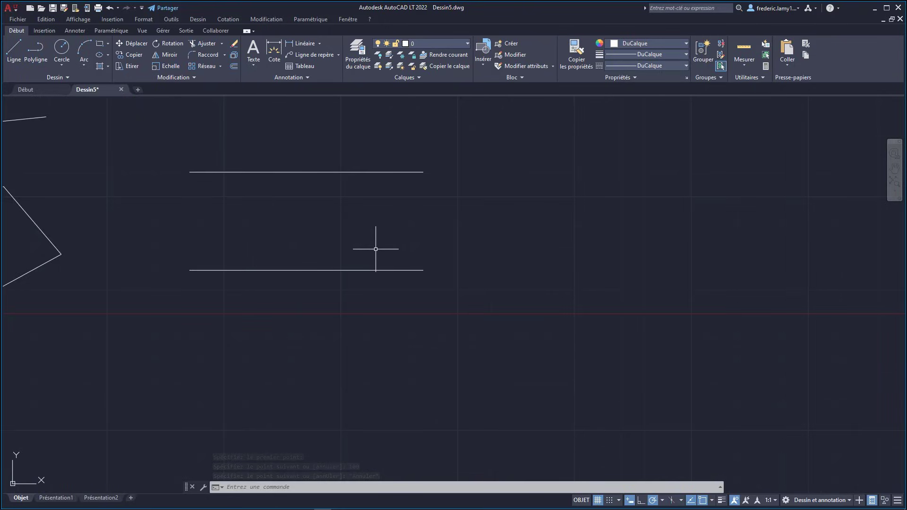
scroll(376, 249, down, 3)
scroll(328, 252, up, 4)
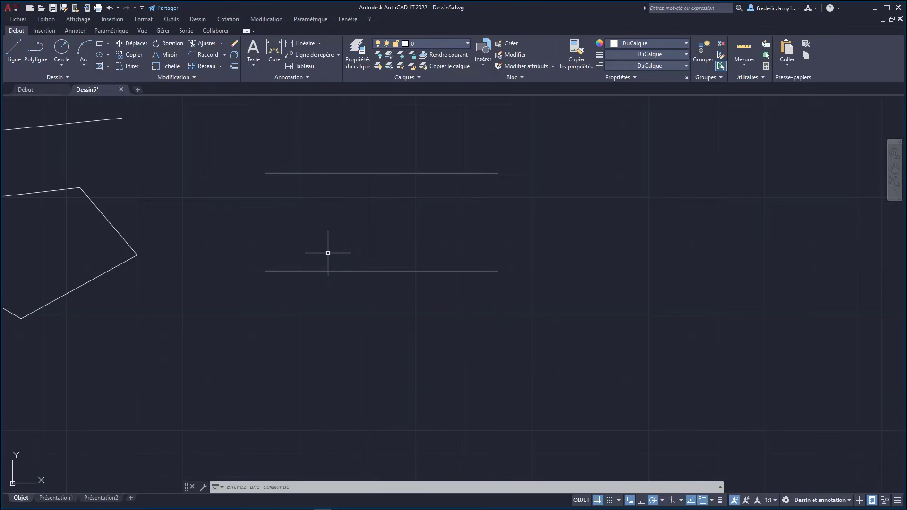
click(318, 172)
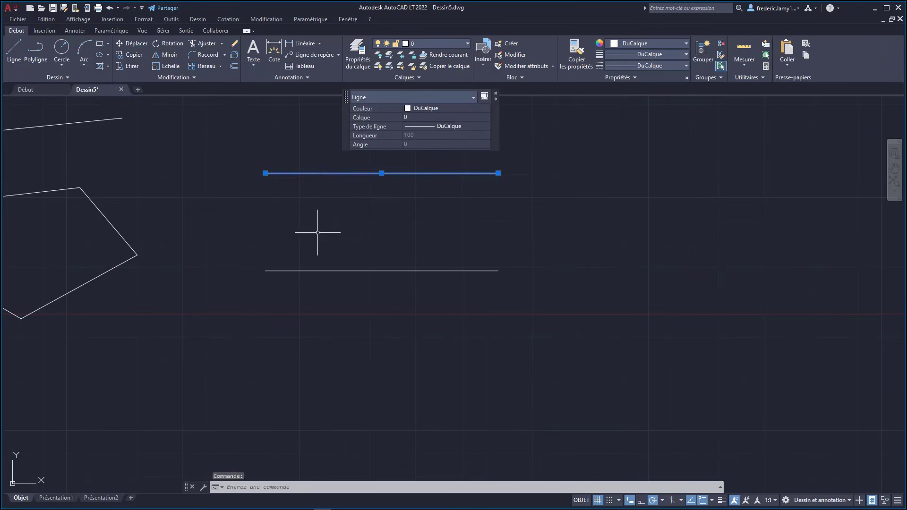
scroll(318, 235, down, 2)
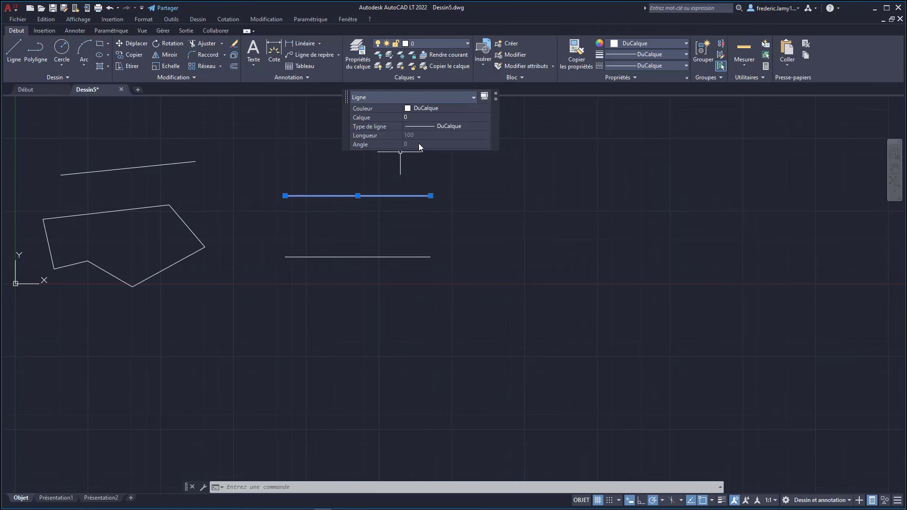
click(496, 97)
Erase the selected upper horizontal line and the separate sloping line above the closed outline
scroll(431, 270, down, 2)
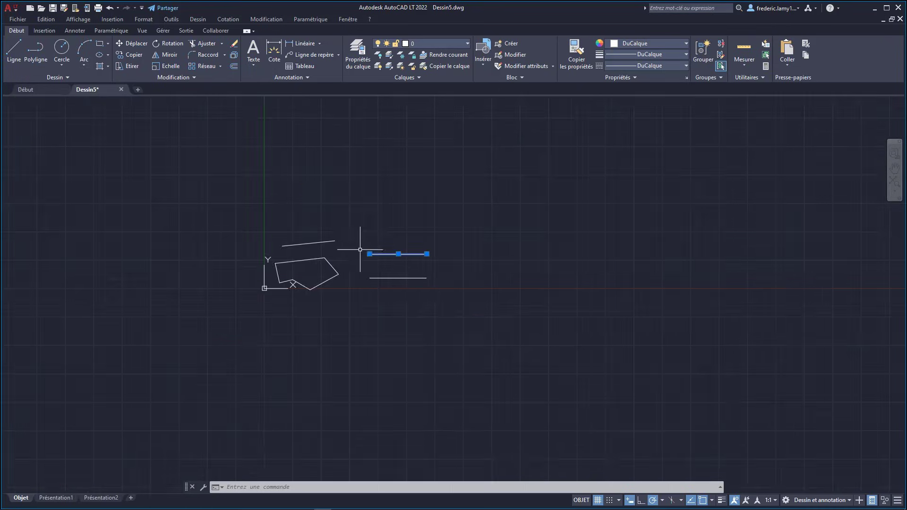
scroll(344, 248, up, 2)
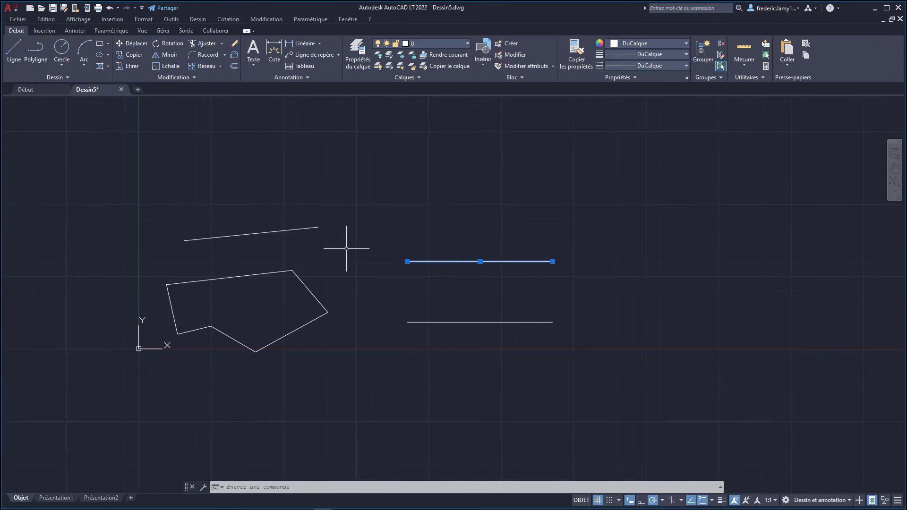
key(Delete)
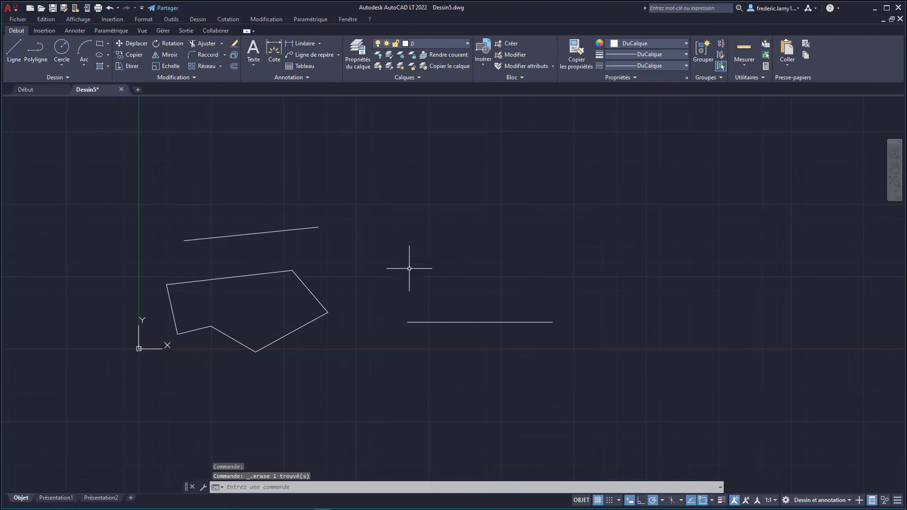
click(289, 230)
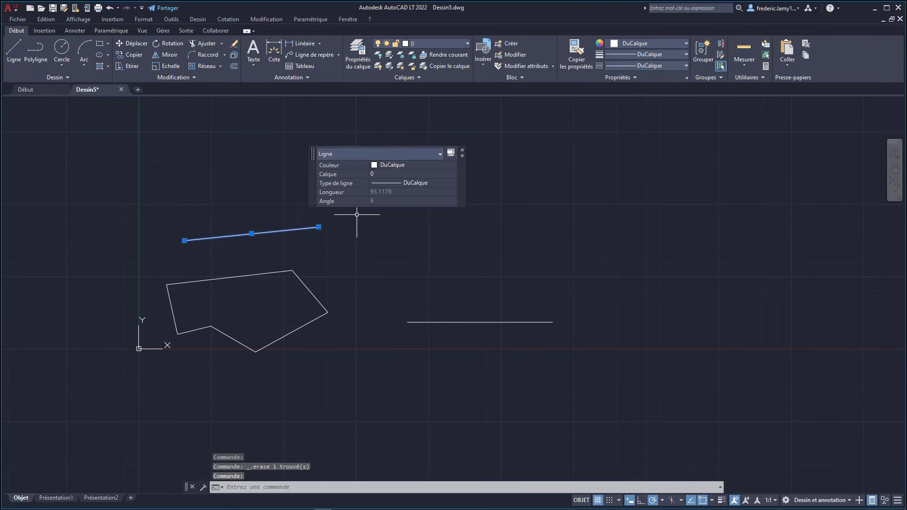
key(Delete)
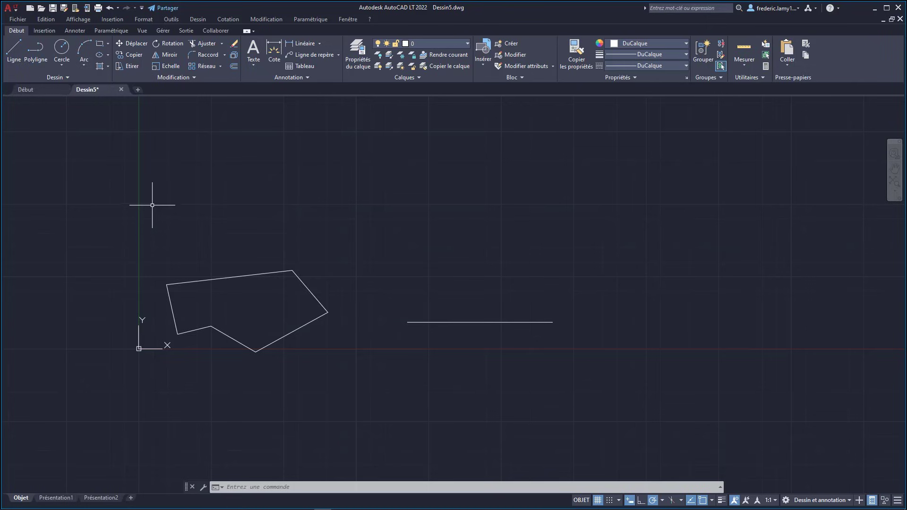
Erase the closed outline and the remaining horizontal line using a lasso selection, and undo the erasure
mouse_move(153, 212)
mouse_down()
mouse_move(324, 239)
mouse_move(346, 265)
mouse_move(581, 288)
mouse_move(639, 344)
mouse_move(619, 385)
mouse_move(486, 402)
mouse_move(324, 360)
mouse_move(269, 379)
mouse_move(189, 371)
mouse_move(152, 336)
mouse_move(145, 307)
mouse_move(151, 264)
mouse_move(169, 242)
mouse_up()
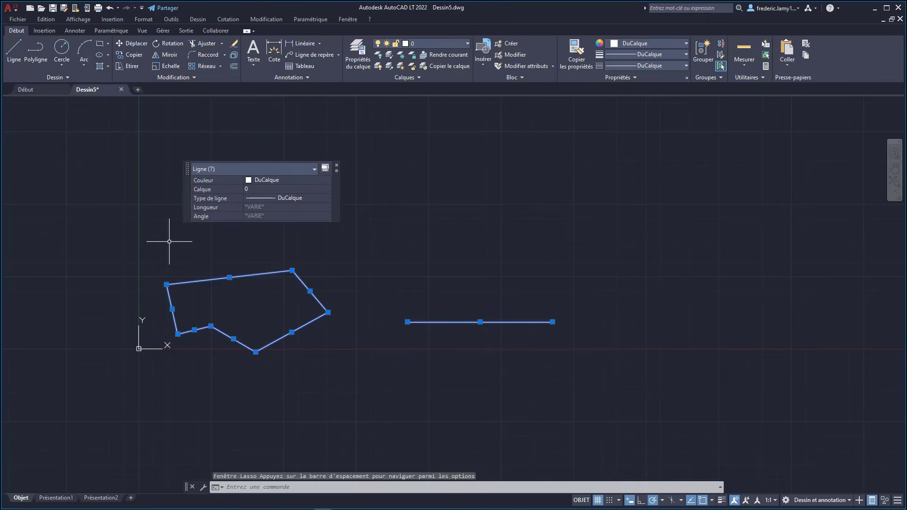
key(Delete)
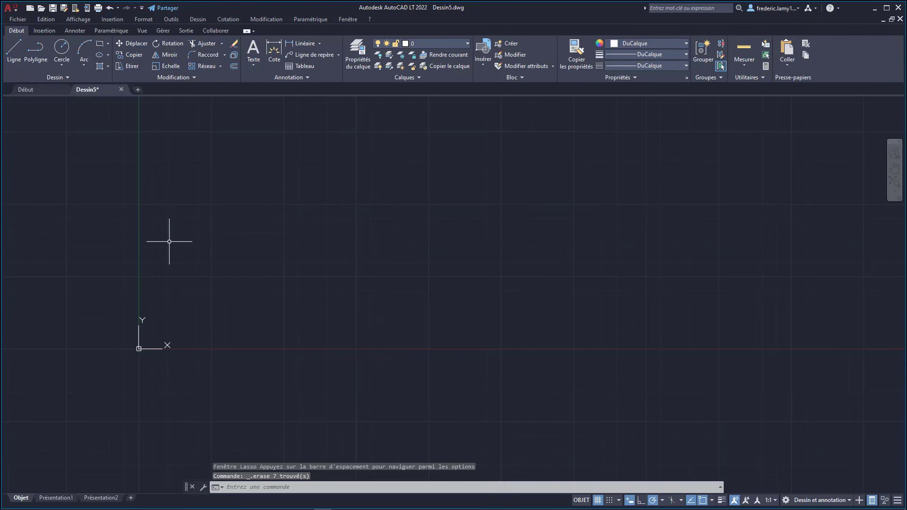
key(ctrl+z)
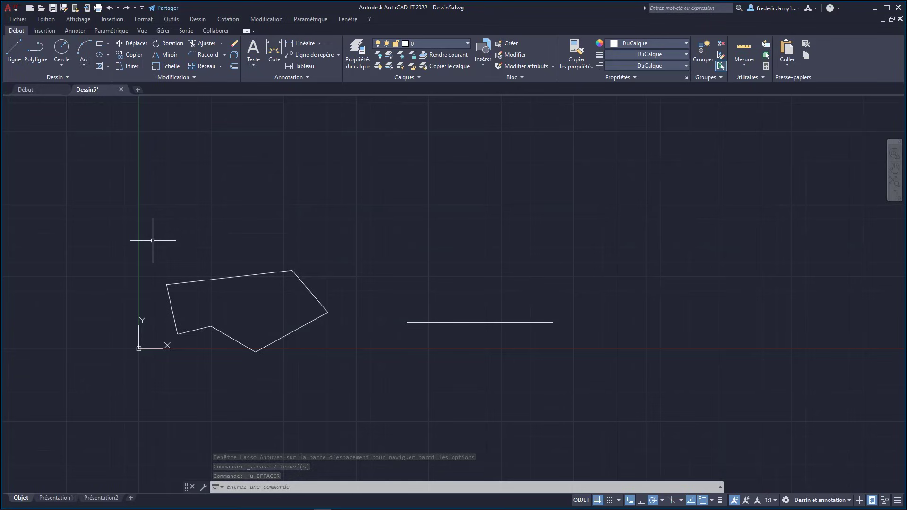
Select the closed outline's lines with a rectangular window, close the Quick Properties palette and clear the selection
click(153, 241)
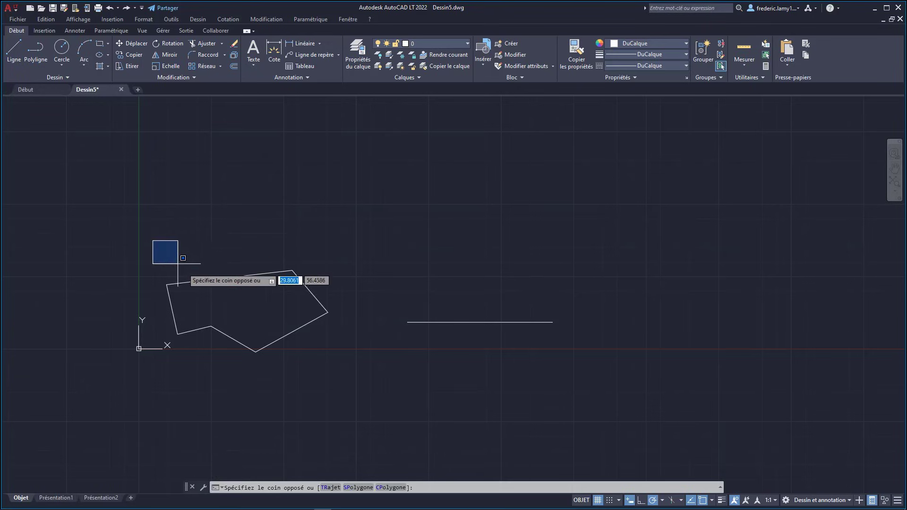
click(351, 382)
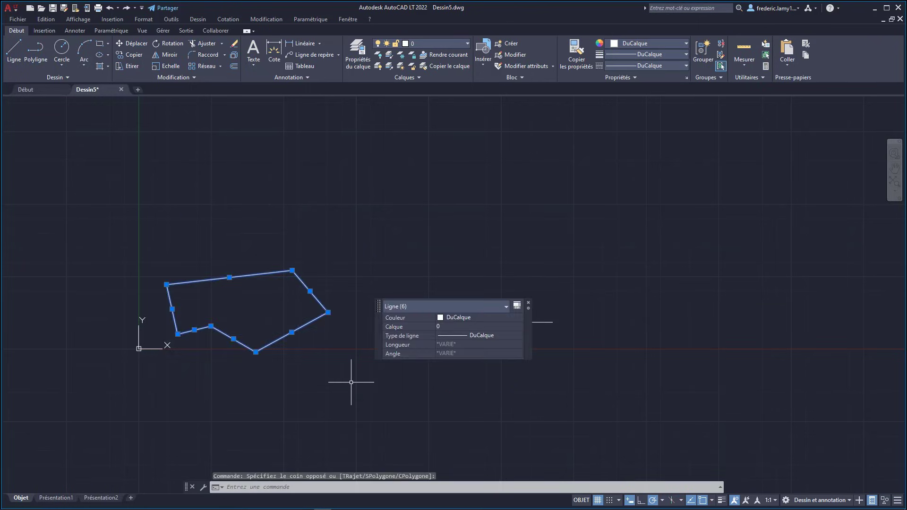
click(153, 236)
key(Escape)
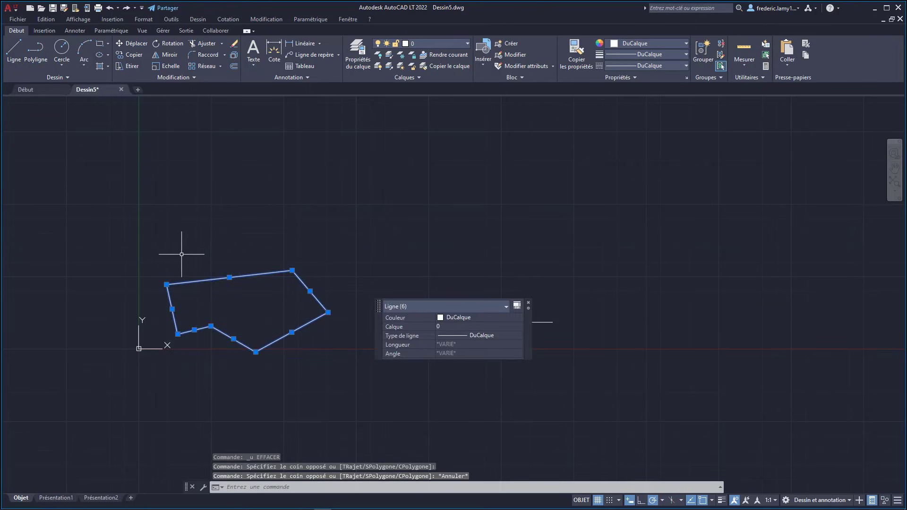
click(528, 304)
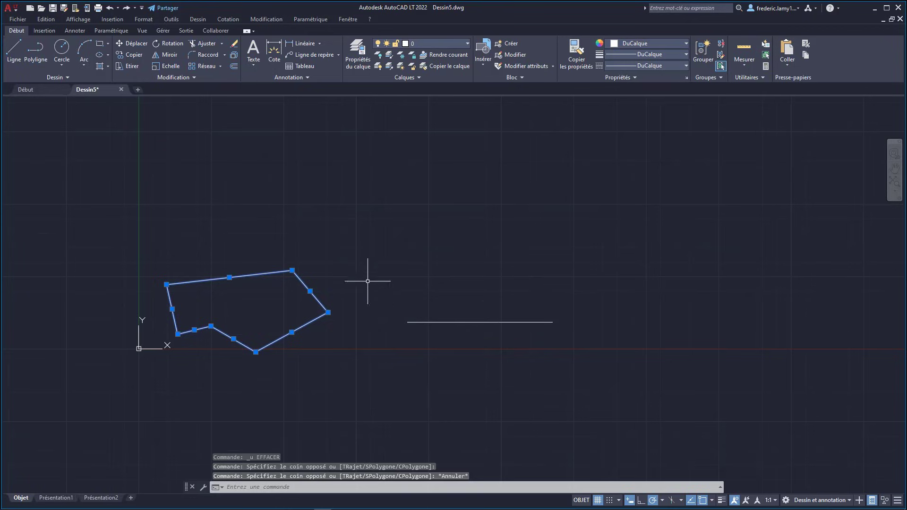
key(Escape)
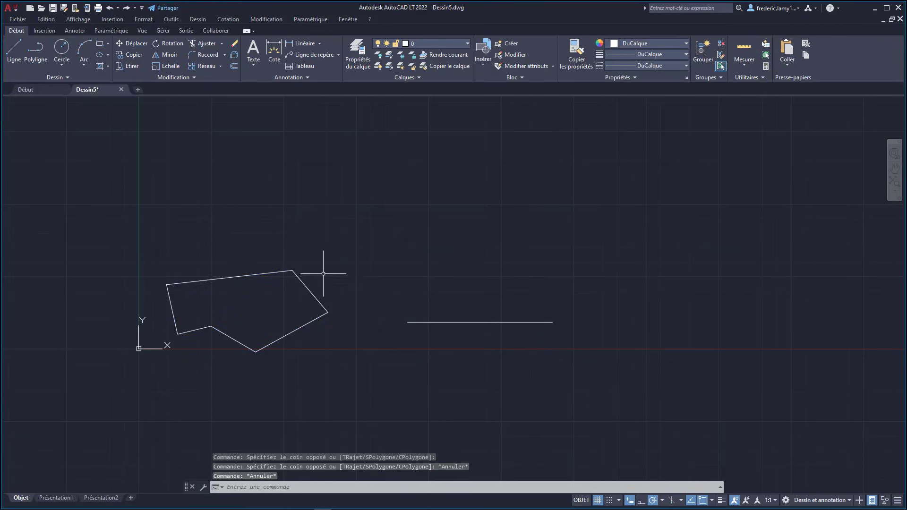
Erase the closed outline and the horizontal line together using one rectangular window selection
click(153, 216)
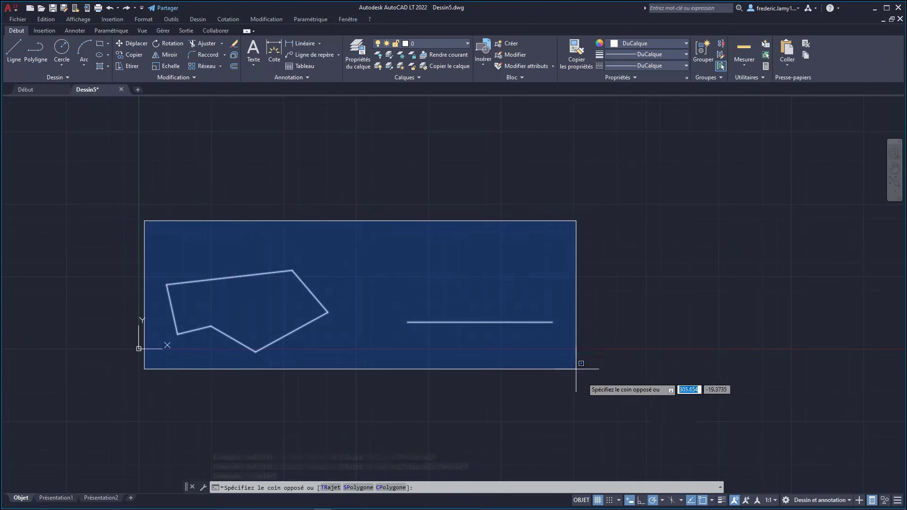
click(619, 402)
key(Delete)
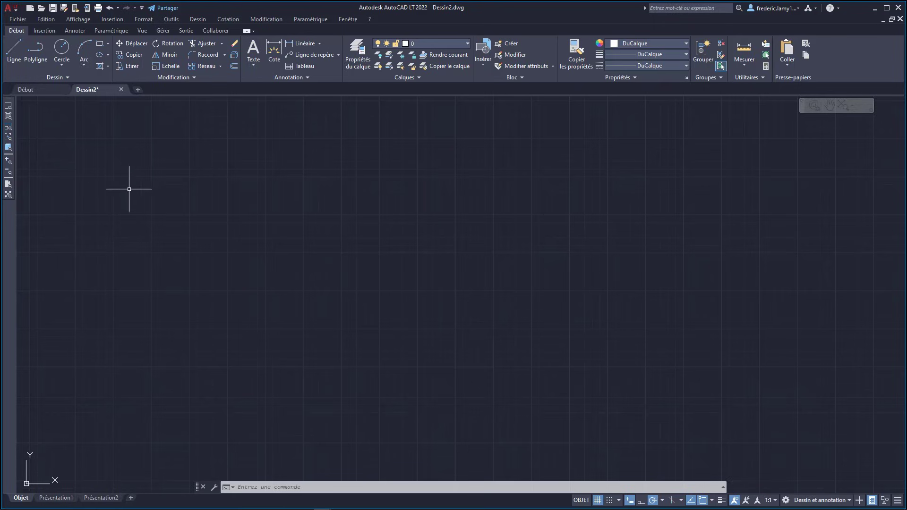
click(213, 221)
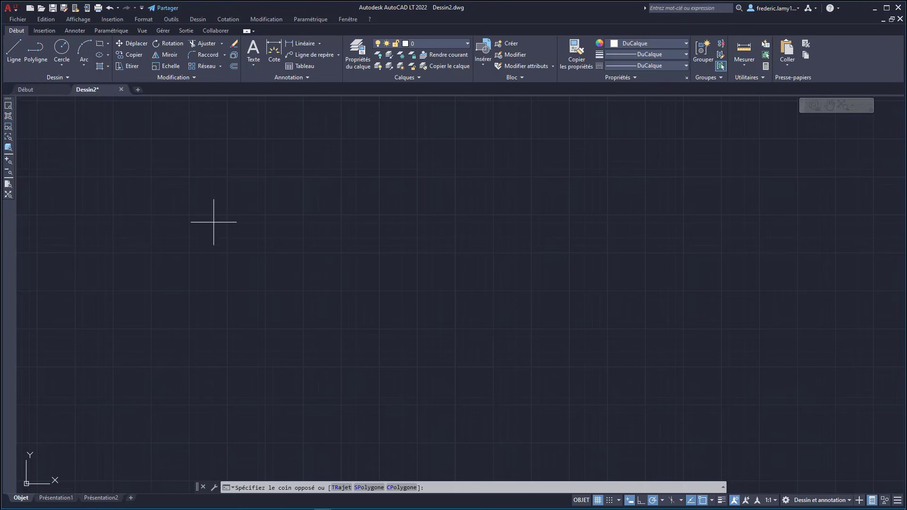
click(388, 206)
key(Delete)
click(386, 218)
key(Escape)
Draw a single horizontal line about 1444 units long in the empty drawing with the Line command
click(13, 50)
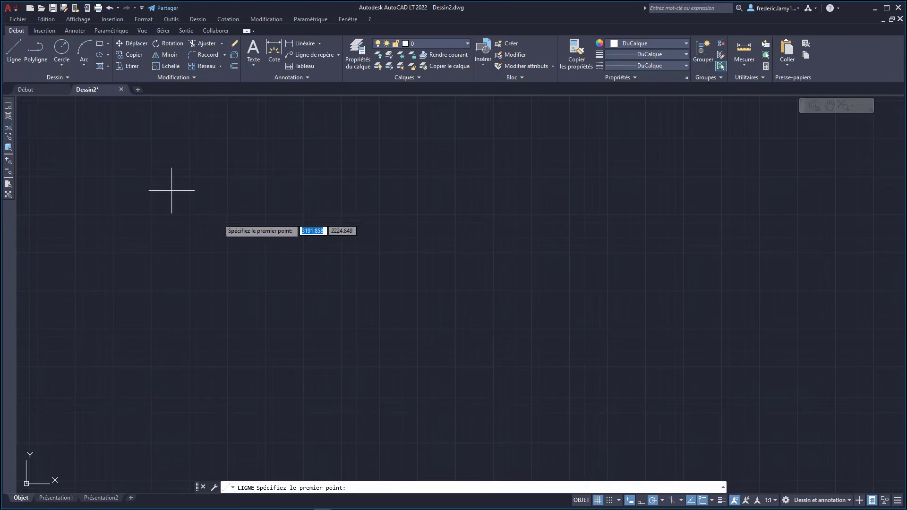
click(221, 220)
click(441, 219)
key(Escape)
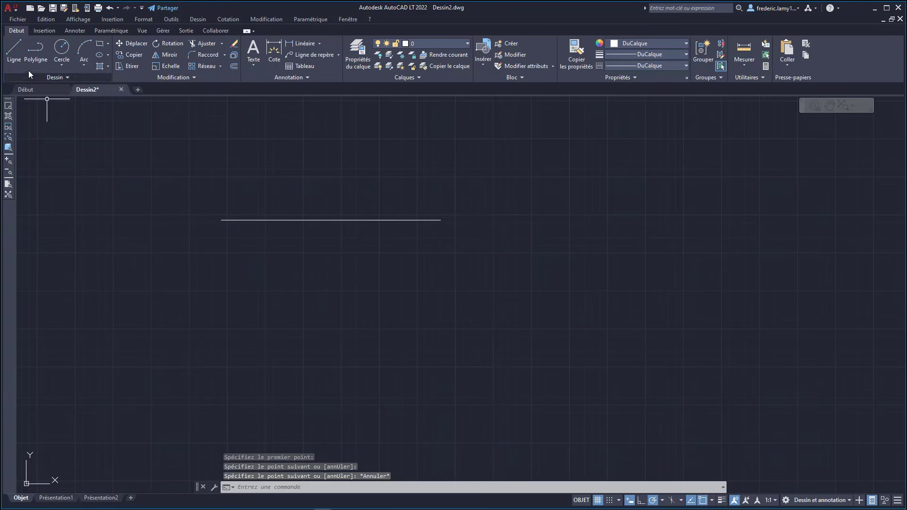
Draw a single-segment horizontal polyline below the line, roughly aligned with its two ends
click(35, 48)
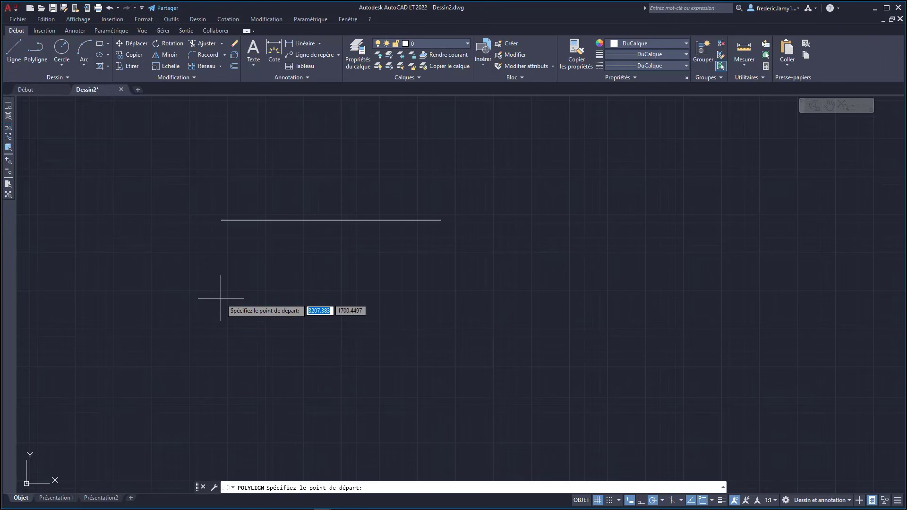
click(221, 298)
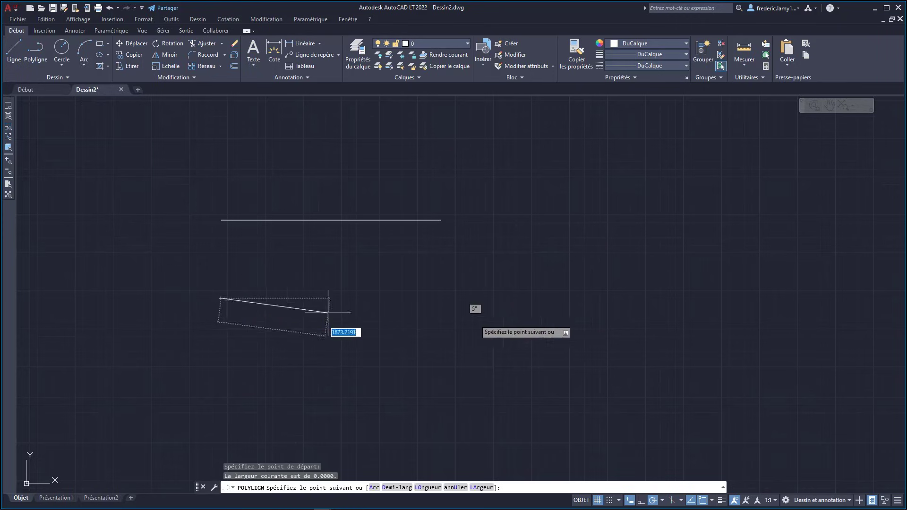
click(444, 298)
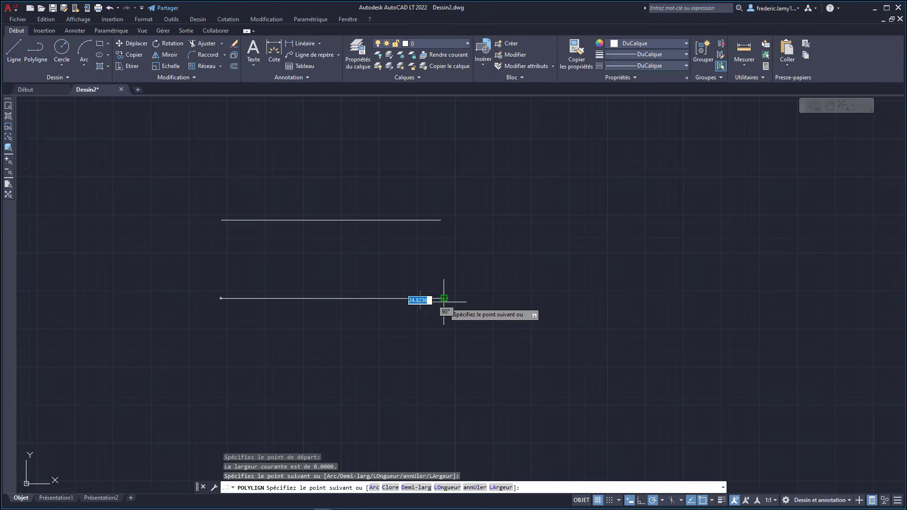
key(Escape)
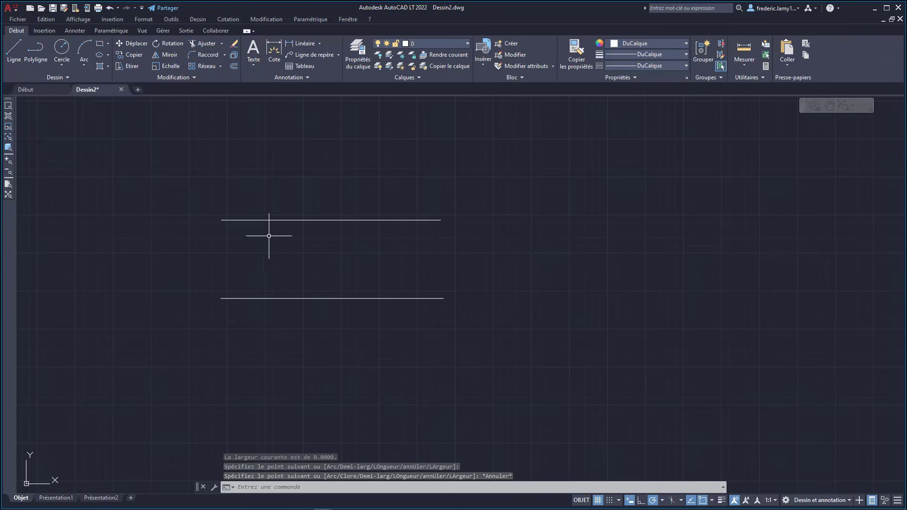
Select the upper line, move the Quick Properties palette clear of it and stretch the left endpoint outward to a length of about 1705 units
click(261, 220)
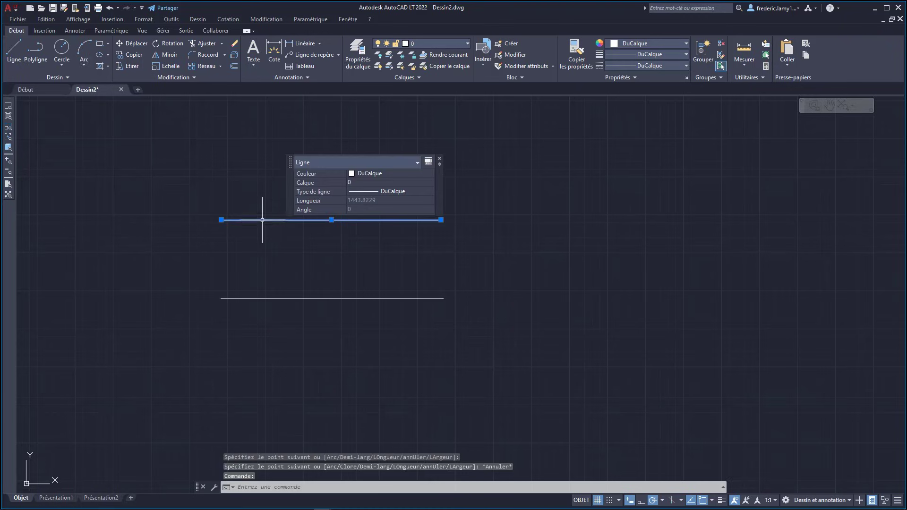
drag(291, 160, 309, 123)
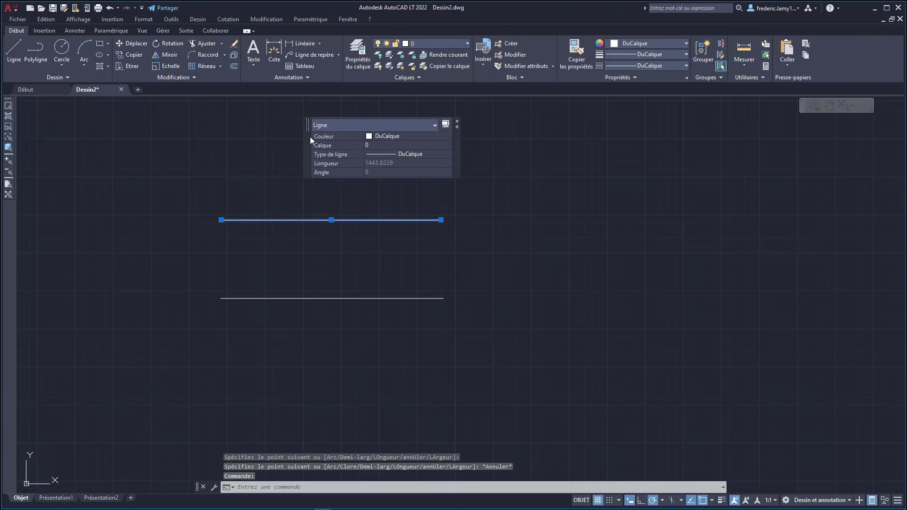
click(221, 219)
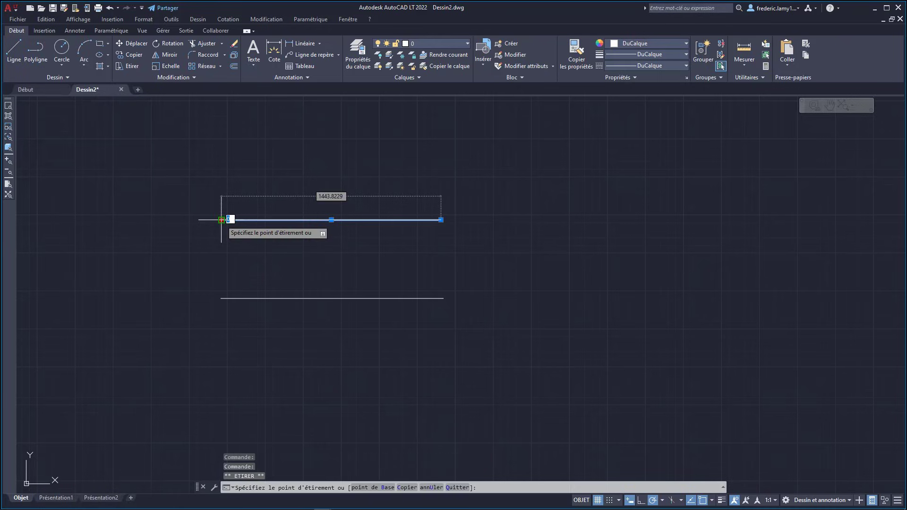
Move the upper line by its midpoint grip up and to the right, move it back down above the polyline, and clear the selection
click(312, 220)
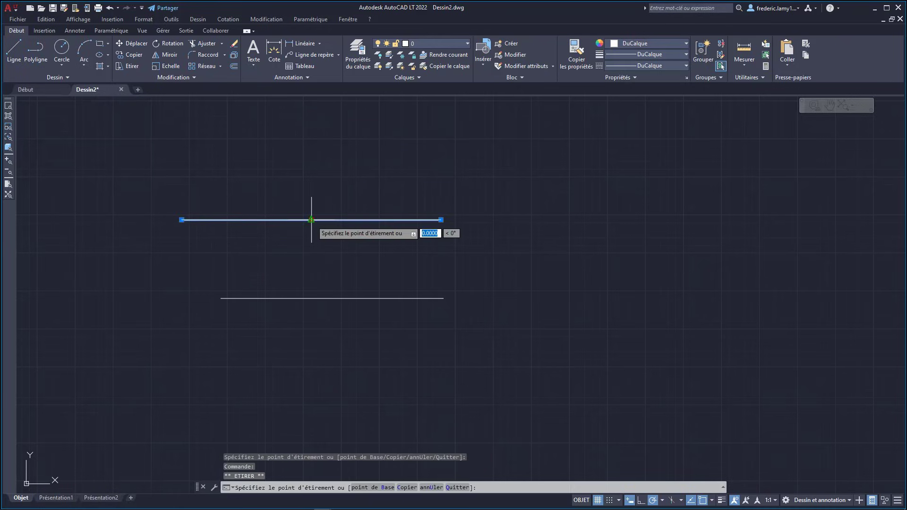
click(363, 181)
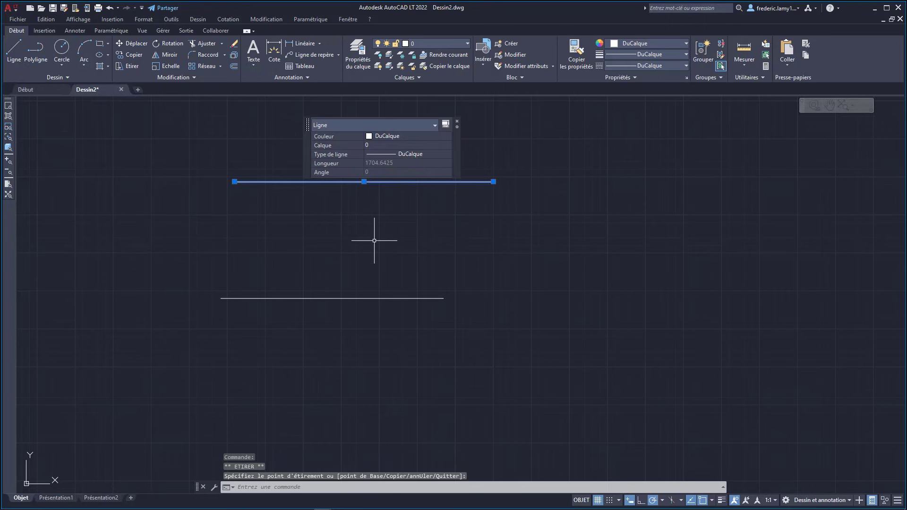
click(364, 181)
click(359, 218)
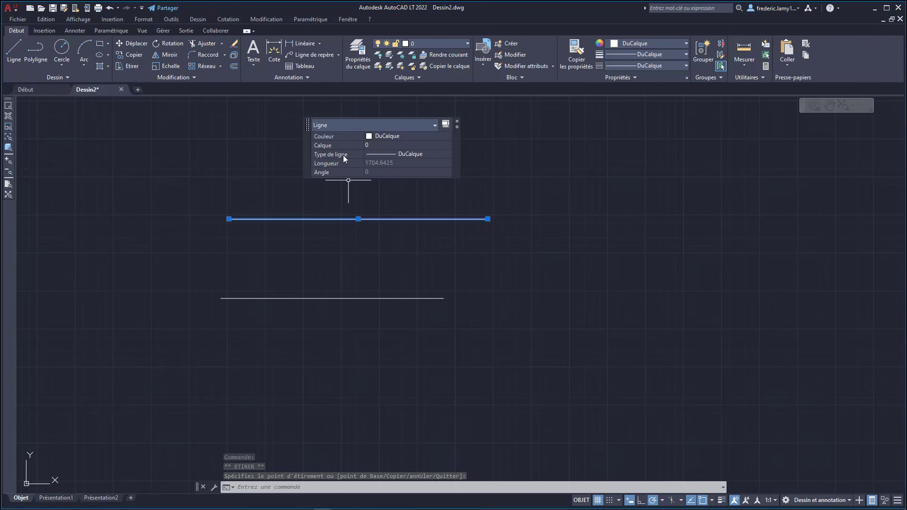
key(Escape)
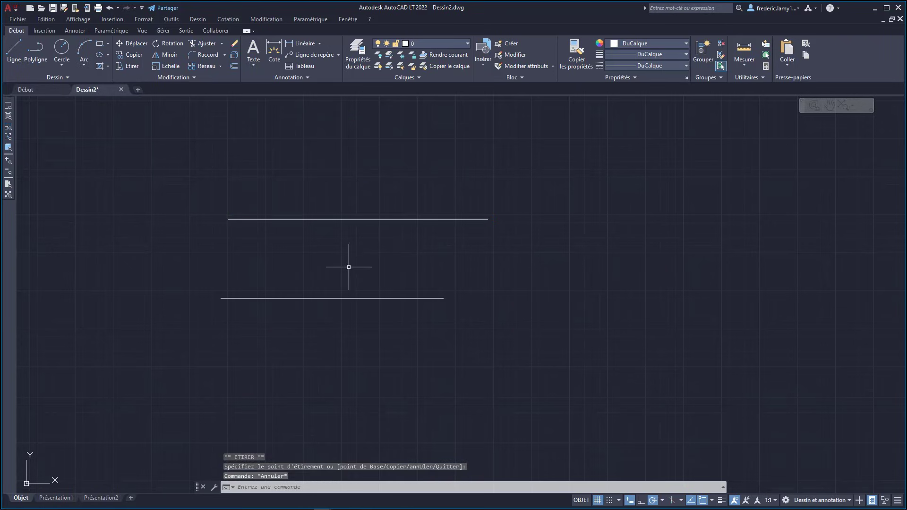
Move the lower polyline slightly upward by its midpoint grip and turn off Quick Properties
click(346, 298)
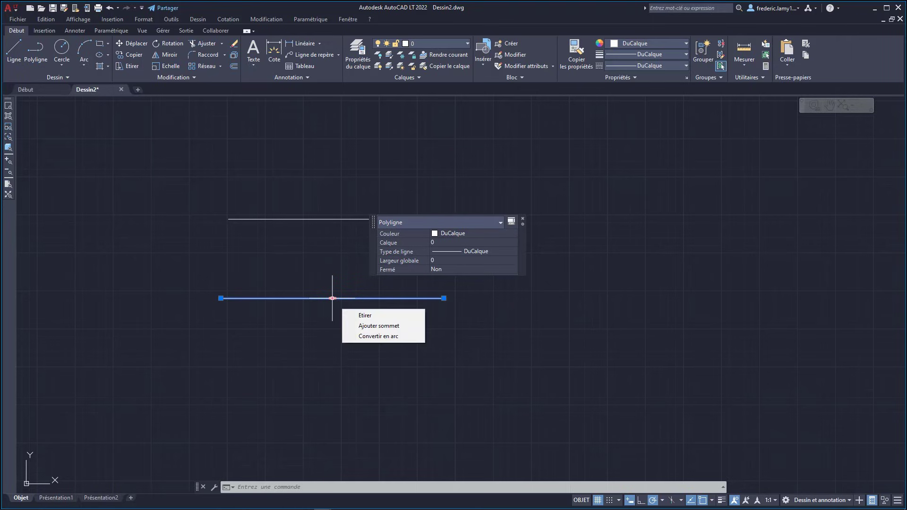
click(332, 298)
click(332, 277)
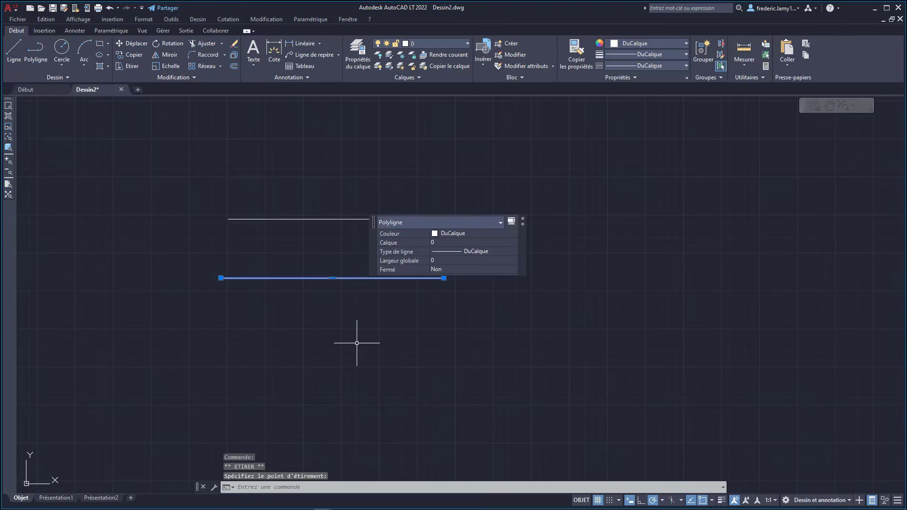
drag(372, 223, 498, 197)
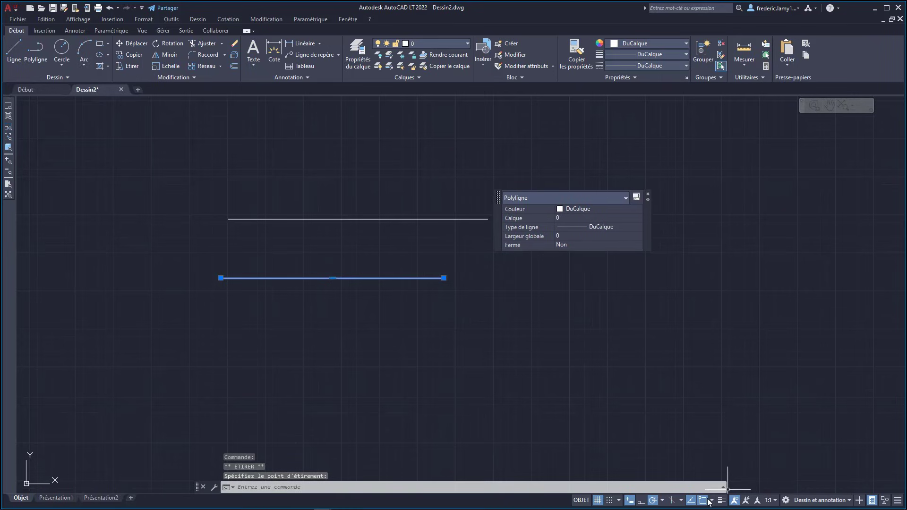
click(872, 501)
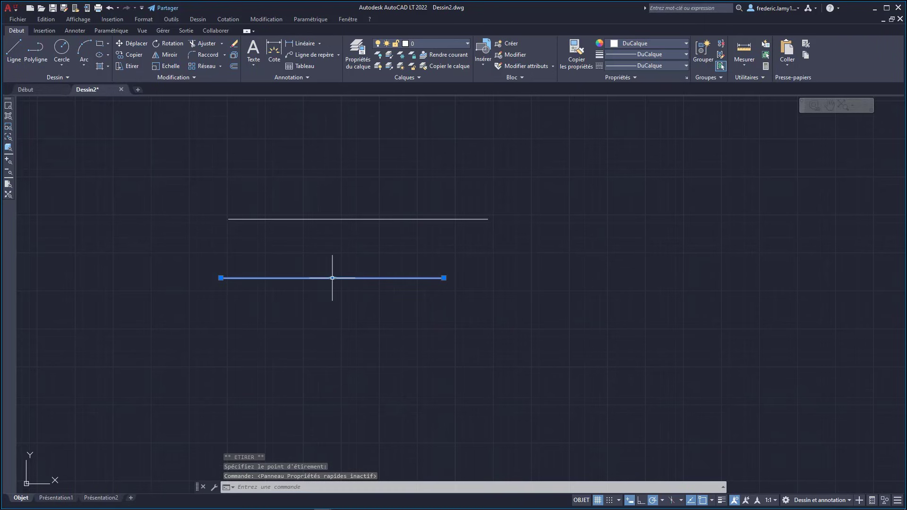
Compare the midpoint grip options of the polyline with those of the plain line, leaving both objects in place and unselected
mouse_move(332, 277)
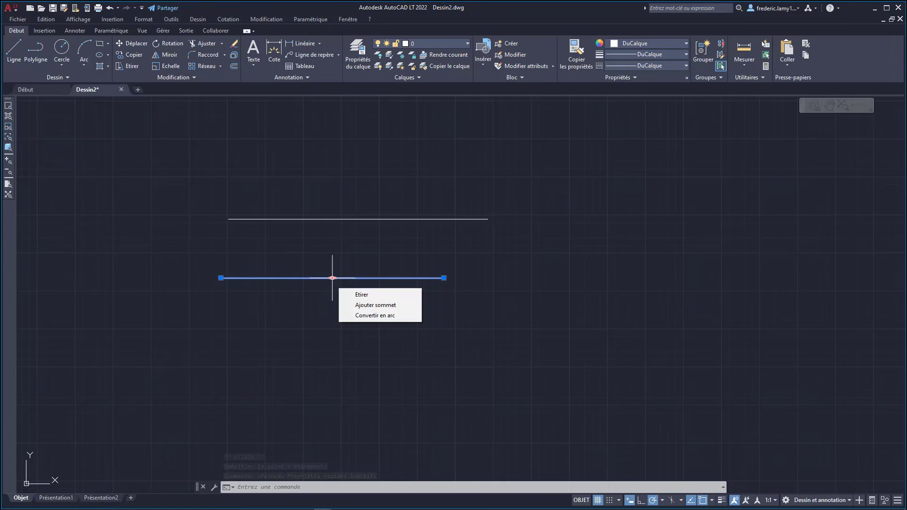
click(348, 219)
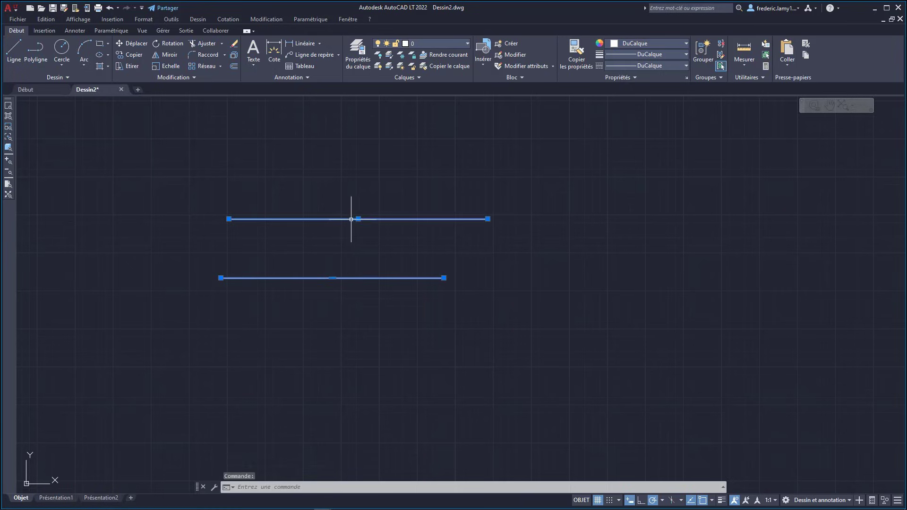
key(Escape)
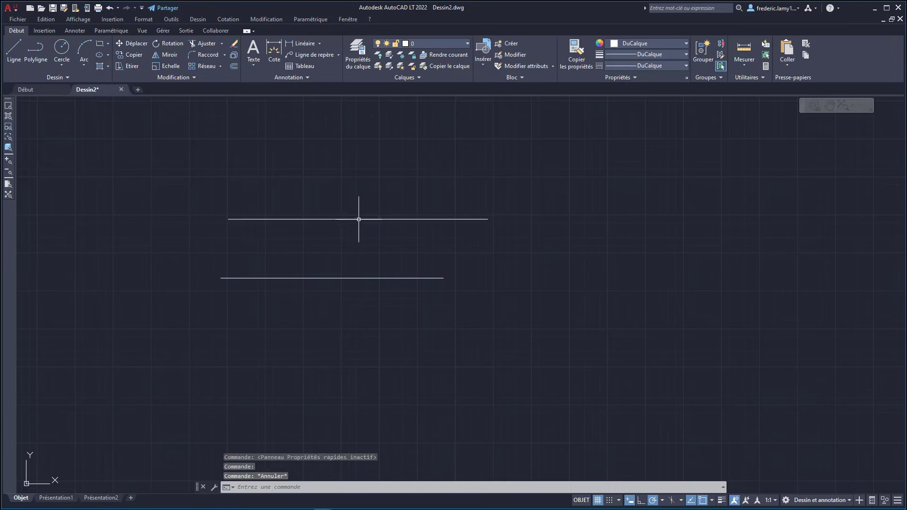
key(Escape)
click(358, 218)
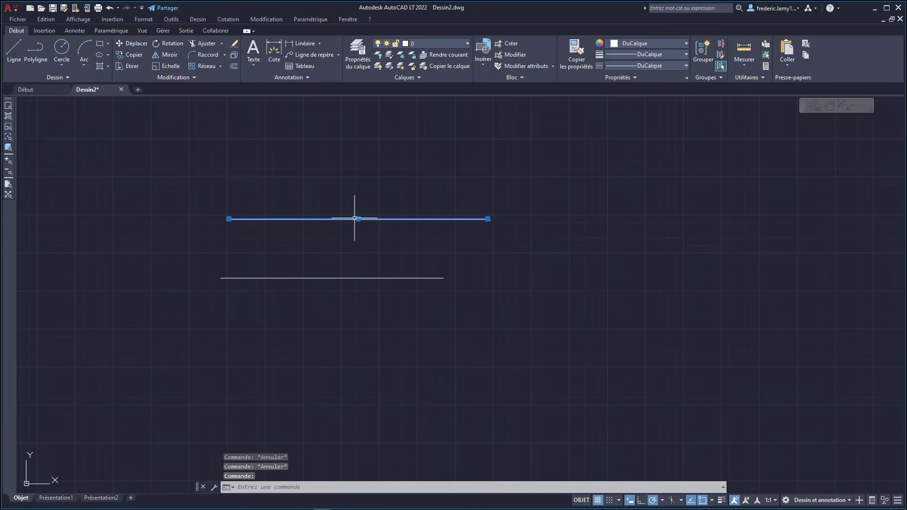
click(358, 218)
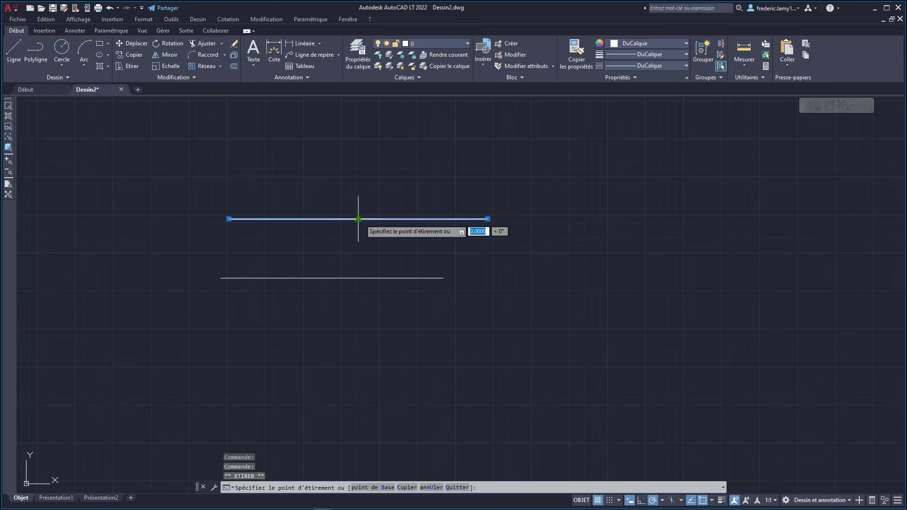
key(Escape)
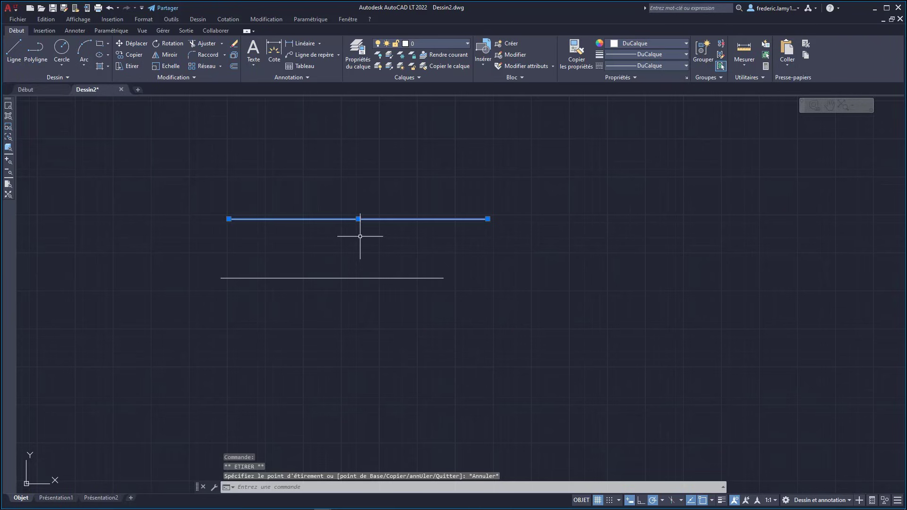
key(Escape)
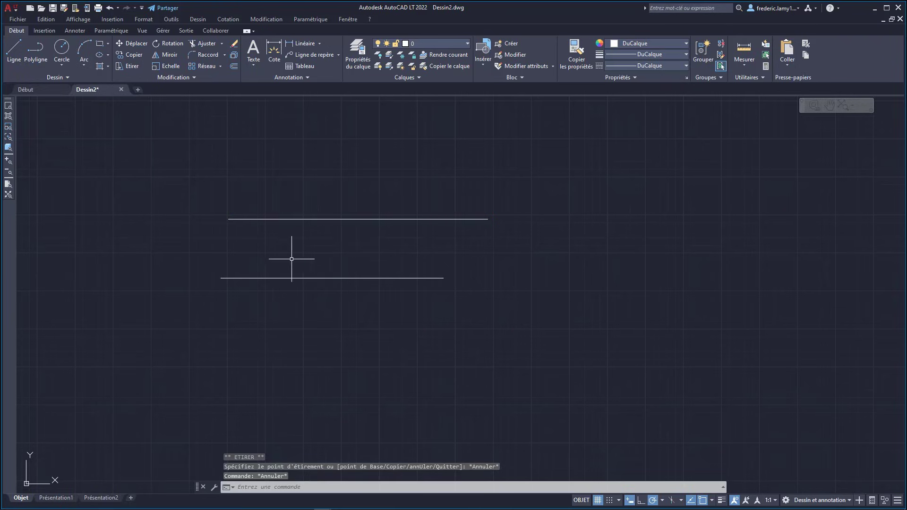
Erase the line and the polyline together using a rectangular window selection
click(181, 170)
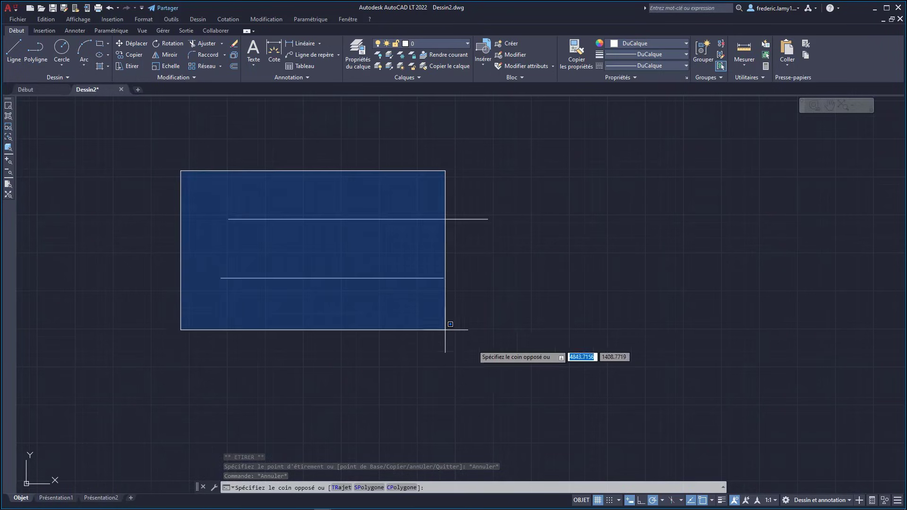
click(523, 356)
key(Delete)
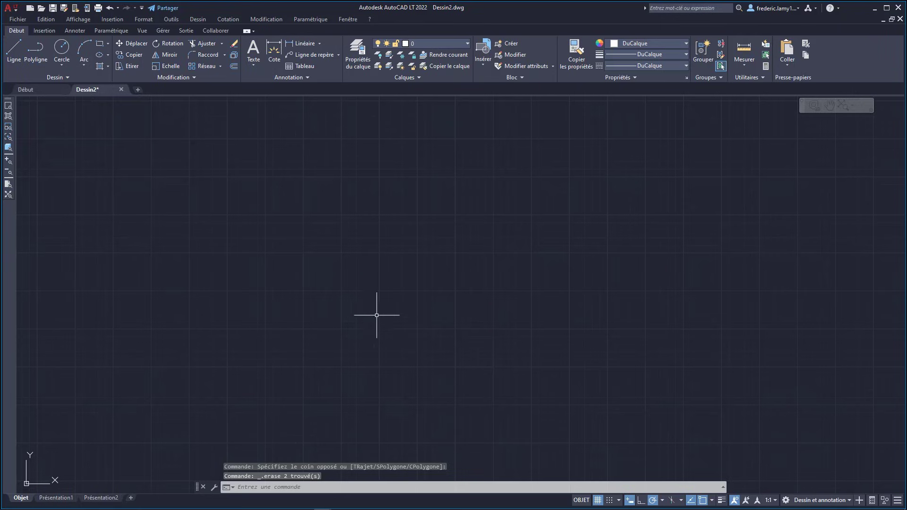
Draw a closed four-sided kite-like outline from separate segments with the Line command, ending on the starting point
click(13, 51)
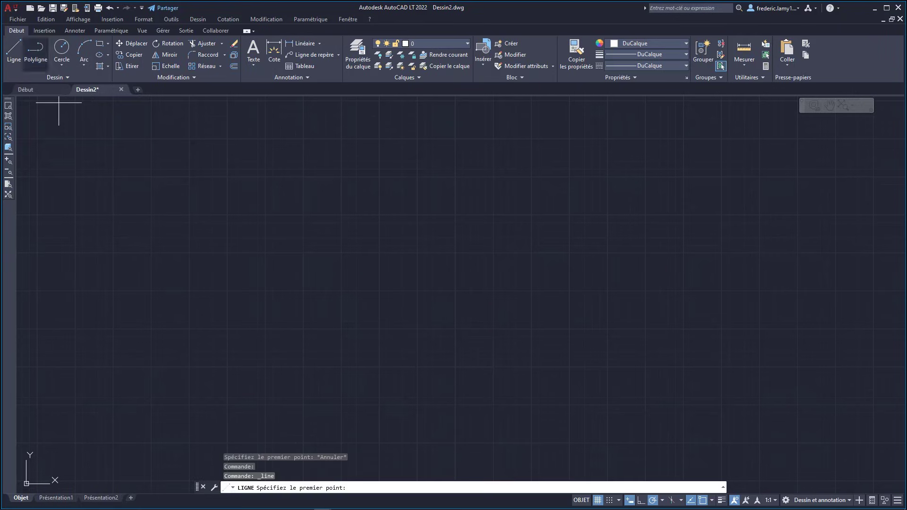
click(333, 206)
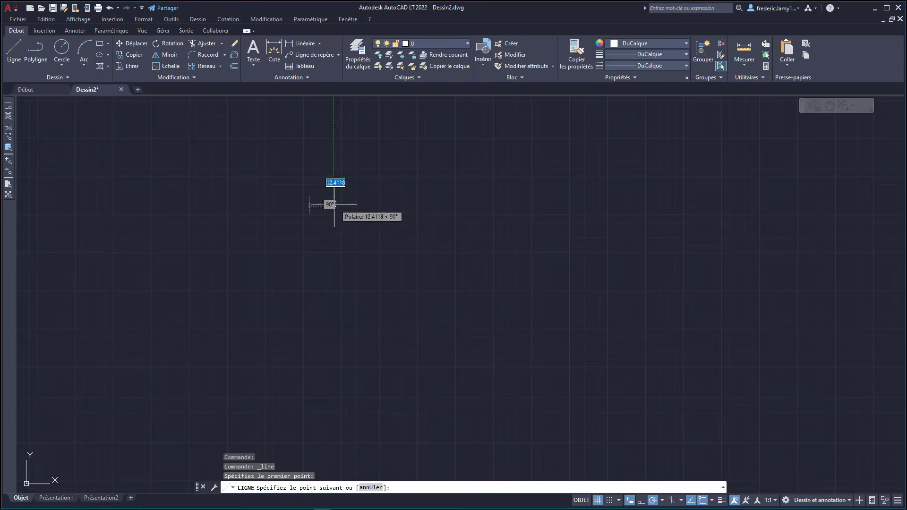
click(465, 146)
click(545, 219)
click(481, 276)
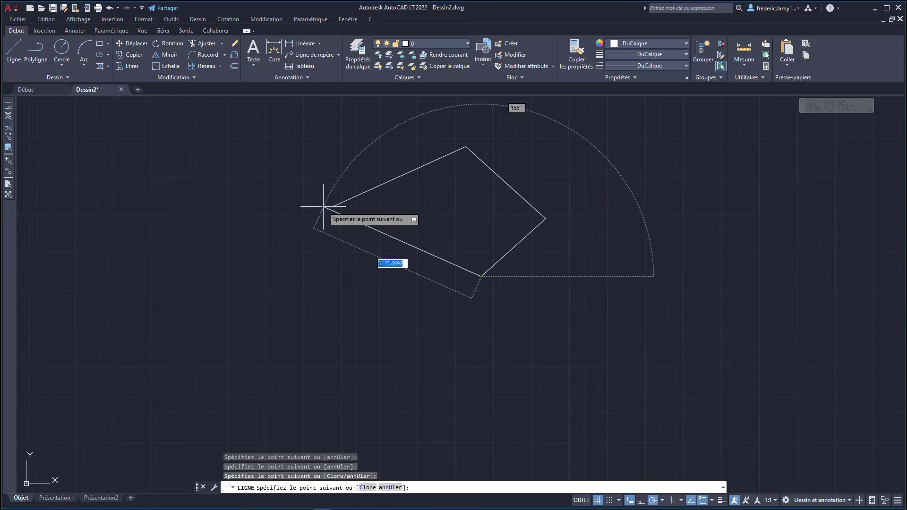
click(333, 206)
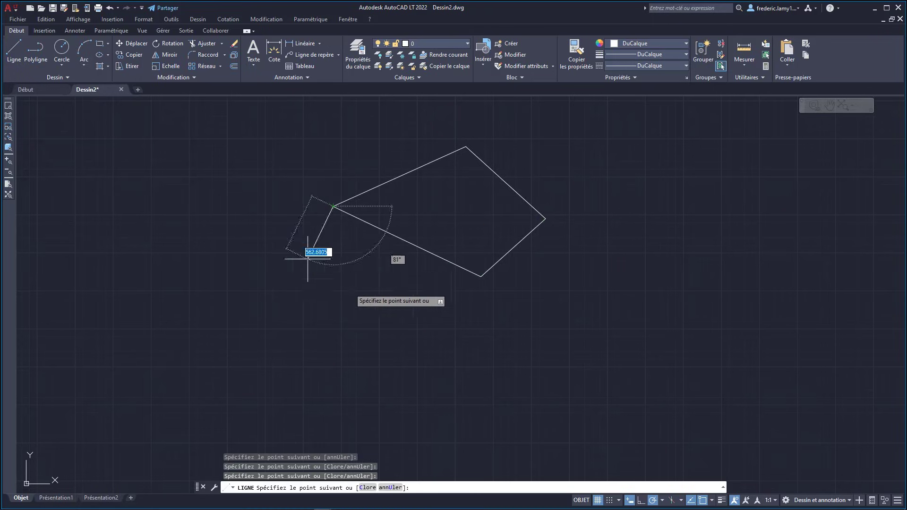
key(Escape)
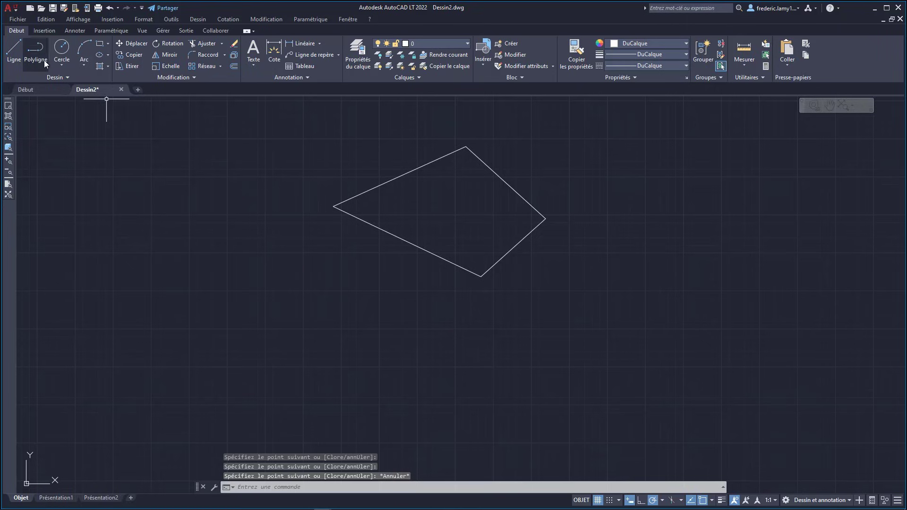
Draw a four-sided outline as a single polyline below the kite, ending on its starting point
click(35, 48)
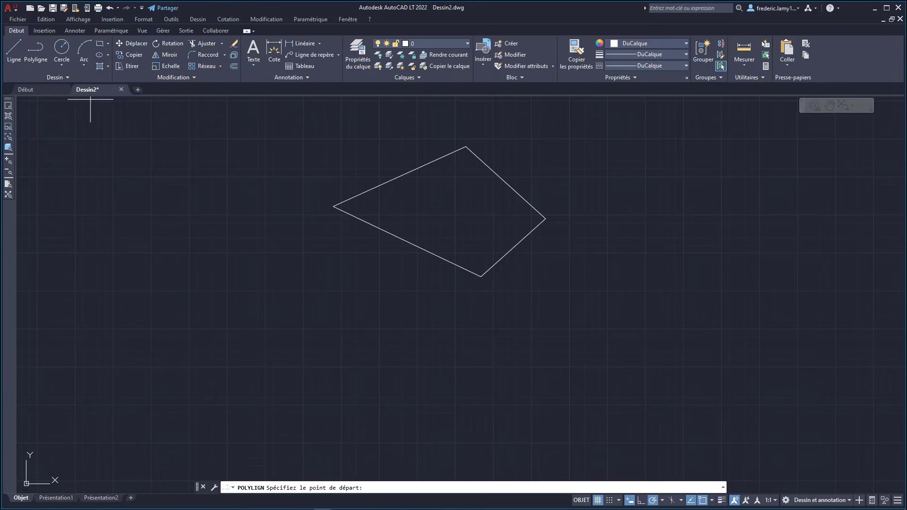
click(309, 264)
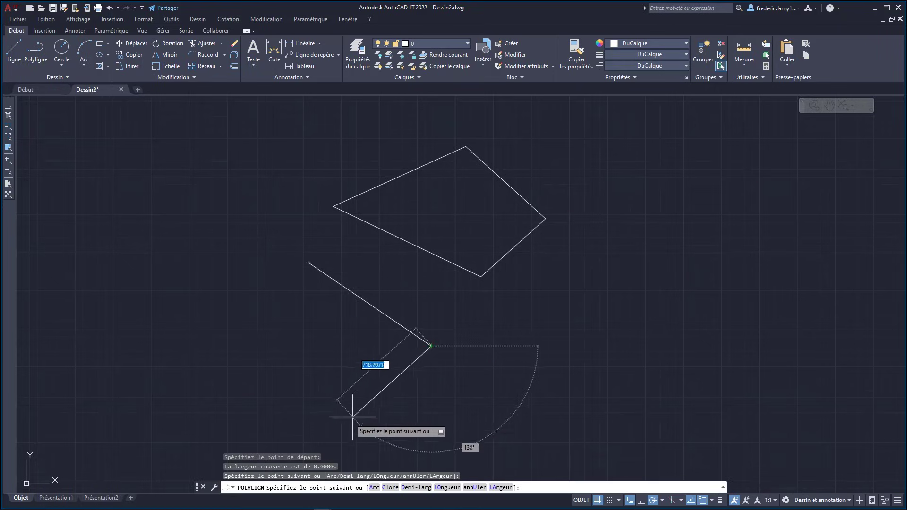
click(343, 427)
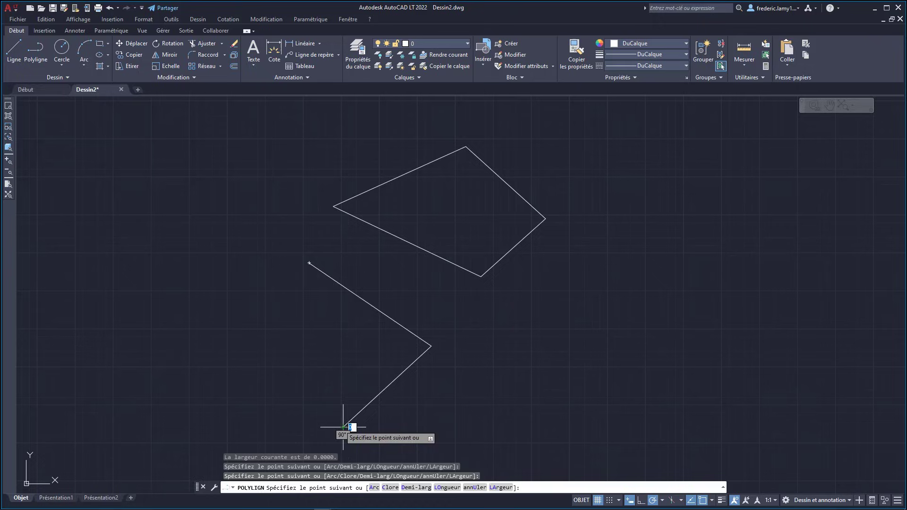
click(180, 315)
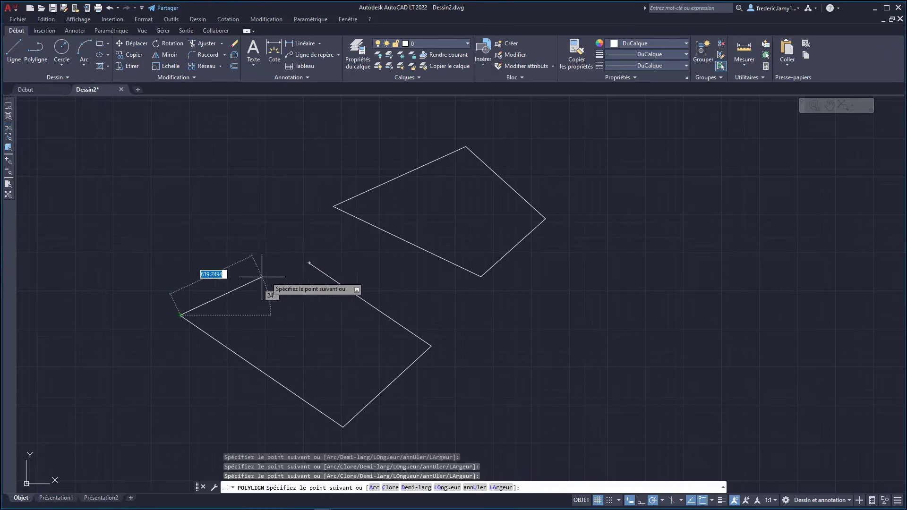
click(310, 263)
key(Escape)
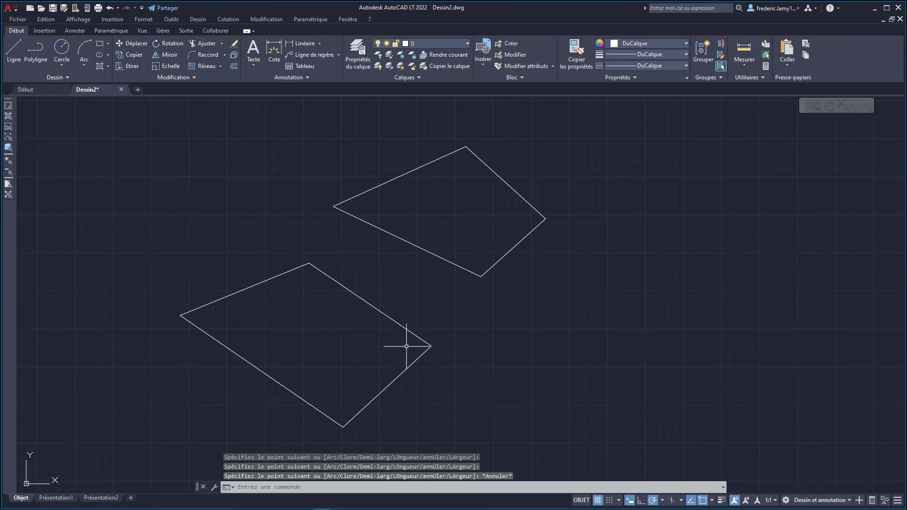
Compare selecting one segment of the kite drawn with lines and selecting the lower four-sided polyline
click(415, 246)
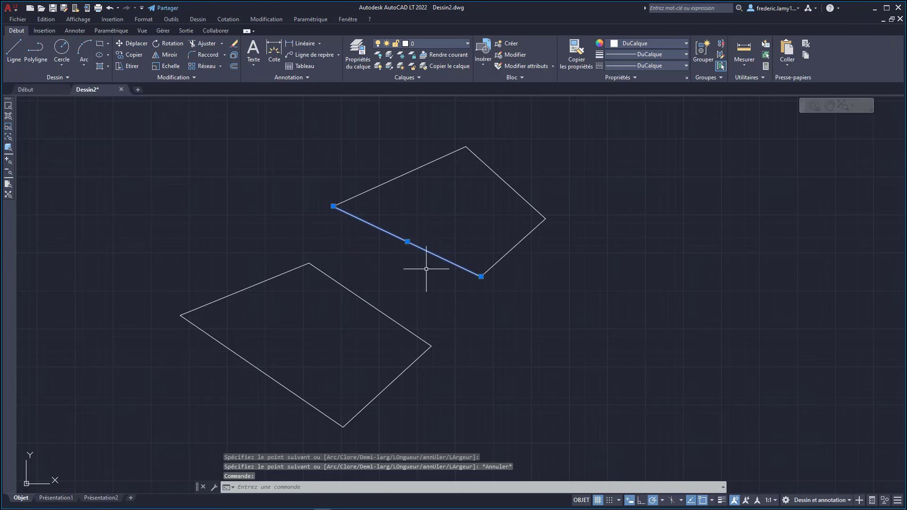
key(Escape)
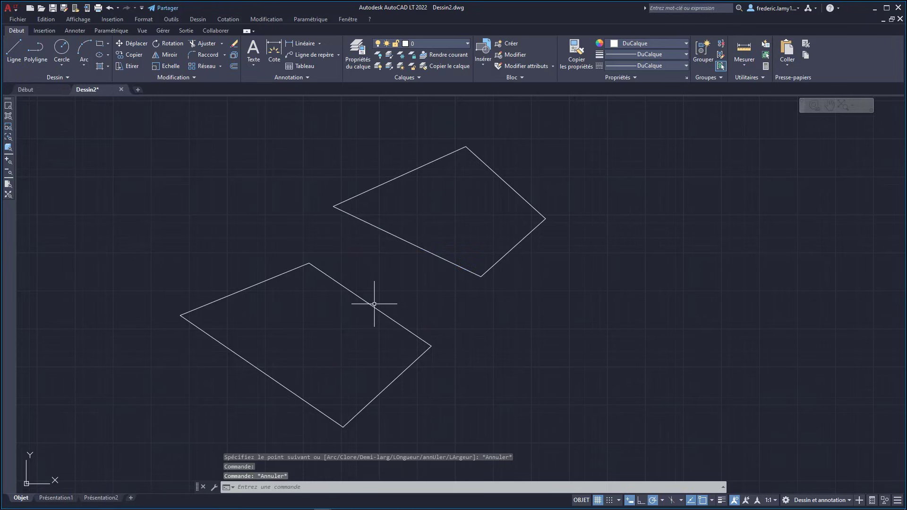
click(254, 366)
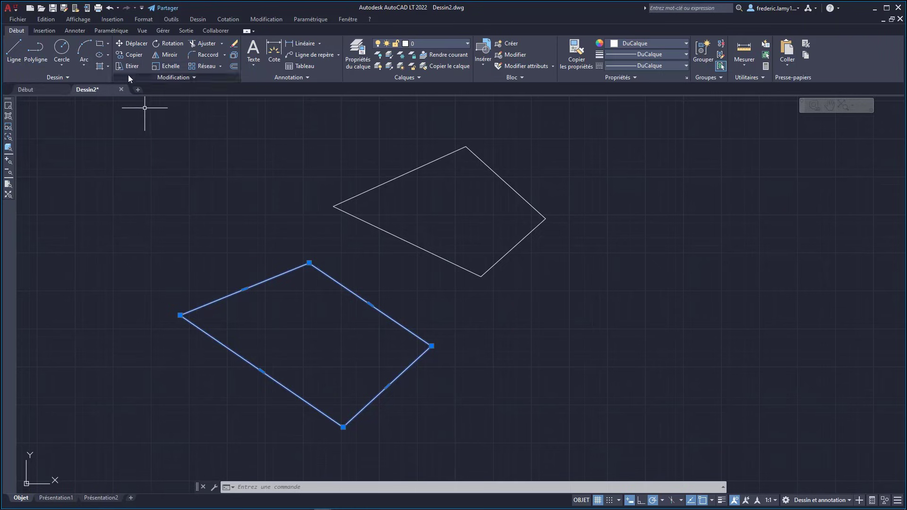
Draw a horizontal rectangle beside the kite with the Rectangle command
click(100, 43)
click(630, 213)
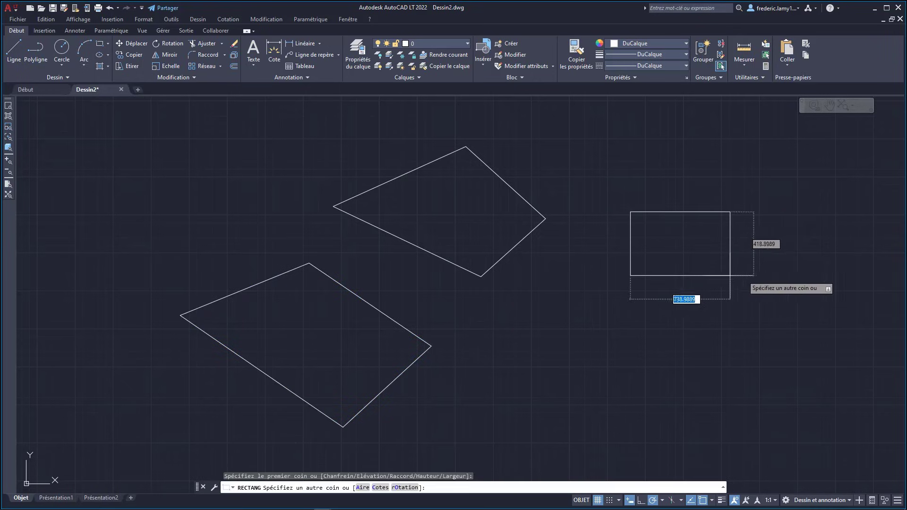
click(761, 274)
Turn on Quick Properties with the rectangle selected, move the palette above it, and clear the selection
click(762, 228)
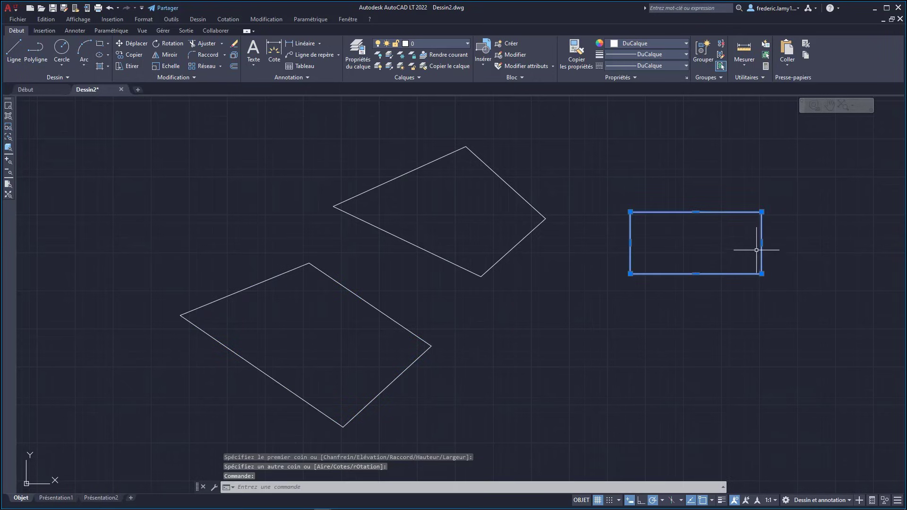
click(872, 501)
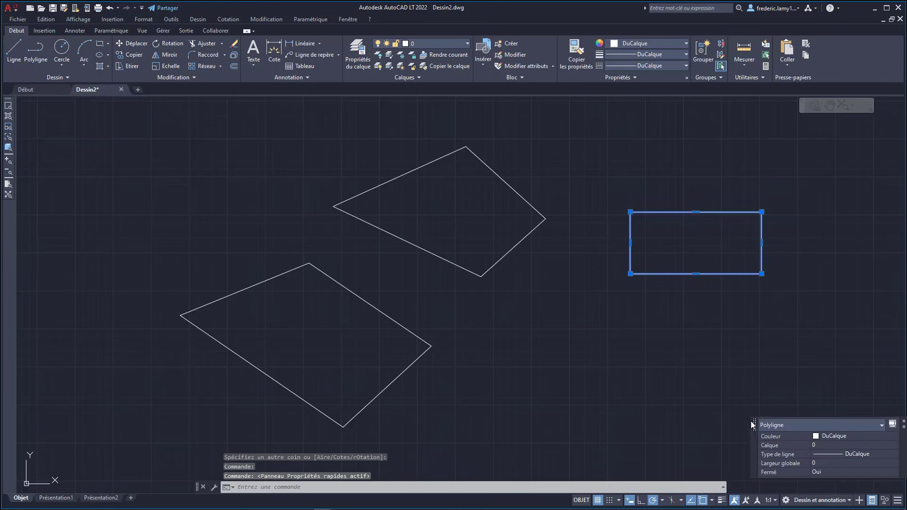
mouse_move(757, 427)
mouse_down()
mouse_move(580, 154)
mouse_move(552, 129)
mouse_up()
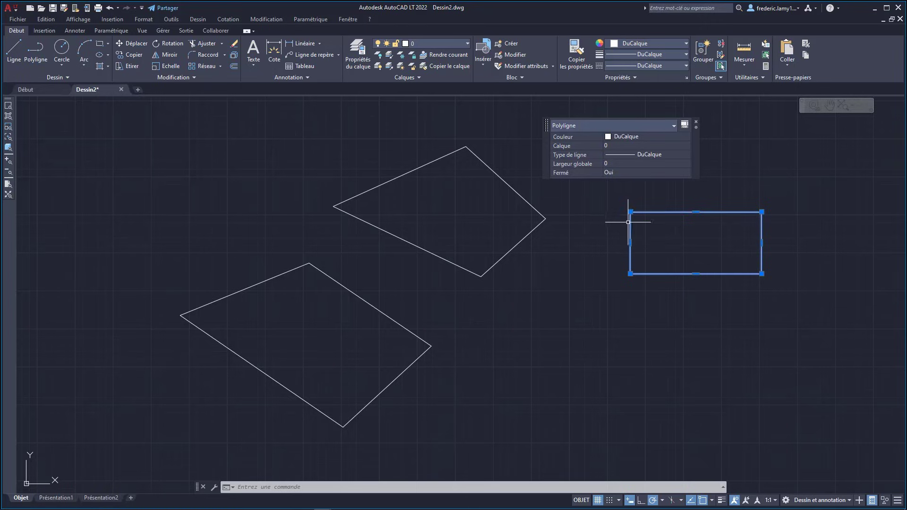
key(Escape)
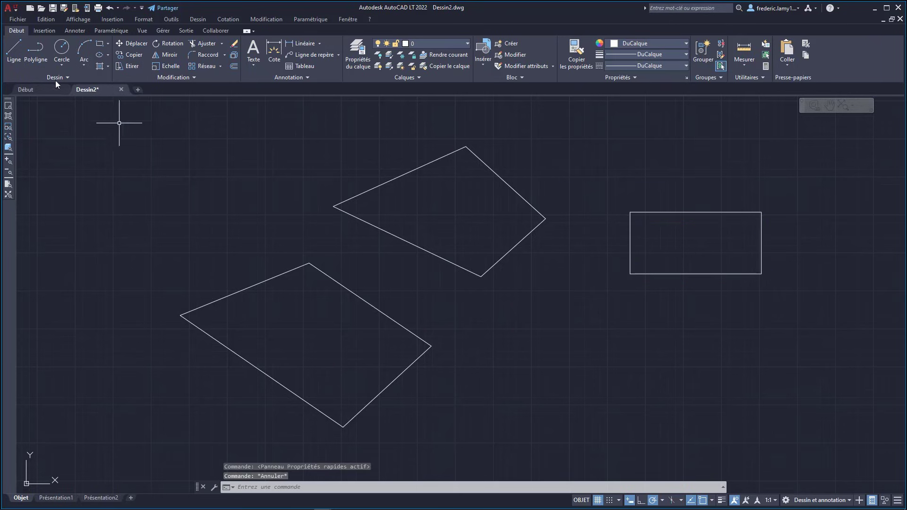
Draw a roughly rectangular outline from four separate lines below the rectangle, leaving a tiny gap at the starting corner
click(14, 47)
click(506, 342)
click(633, 346)
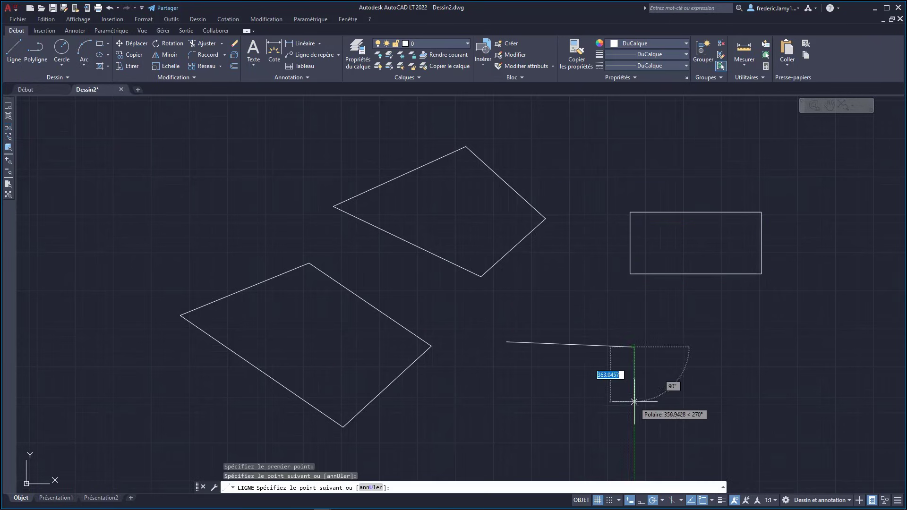
click(634, 403)
click(503, 397)
scroll(504, 359, up, 6)
middle_drag(504, 359, 512, 305)
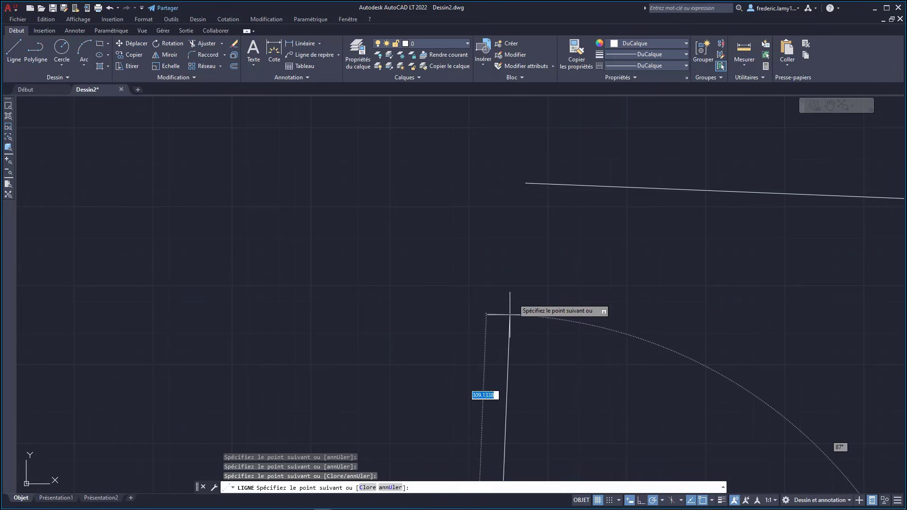
click(521, 194)
key(Escape)
scroll(468, 251, down, 8)
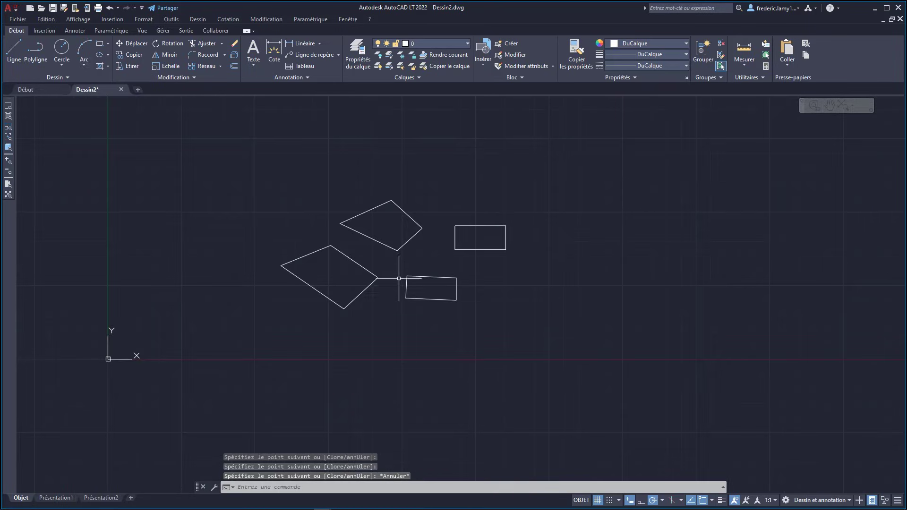
Erase the four-line outline with the small corner gap using a window selection
scroll(384, 244, up, 6)
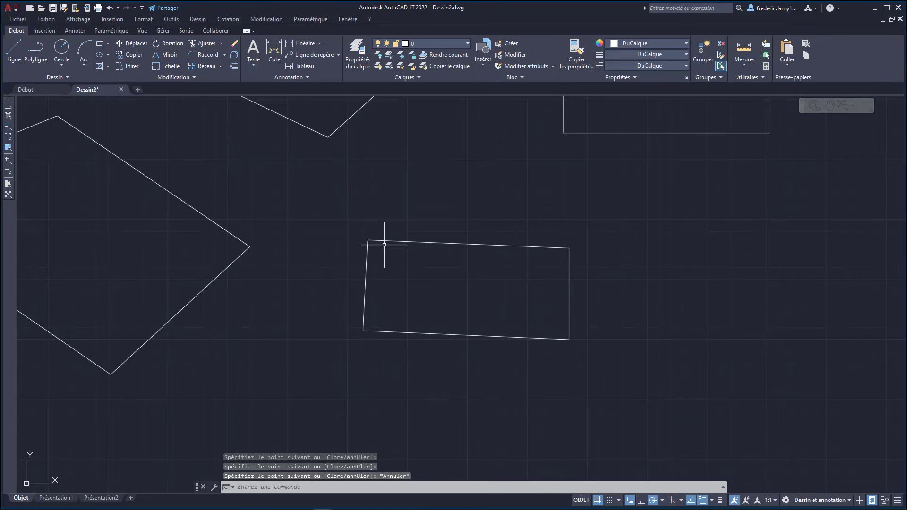
click(336, 226)
click(660, 394)
key(Delete)
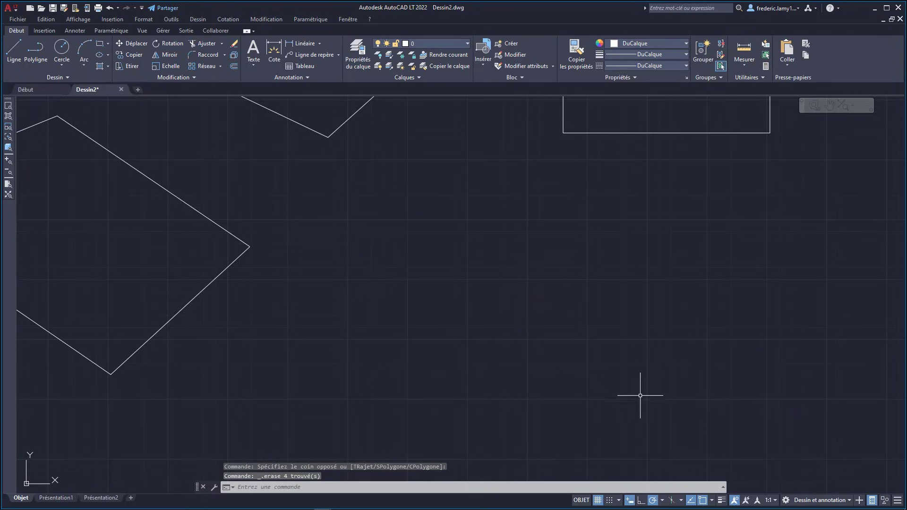
scroll(553, 373, down, 4)
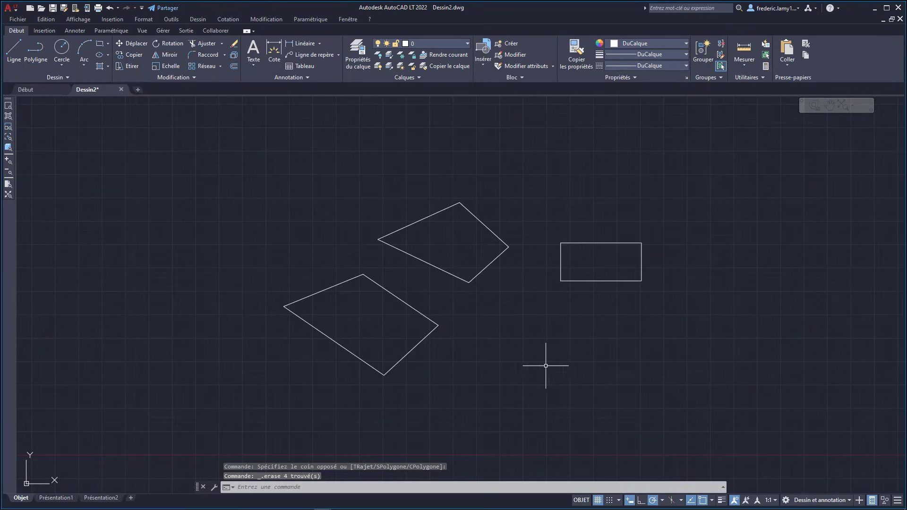
Draw a trapezoid-shaped polyline below the rectangle, ending at its starting corner without using the Close option
click(35, 50)
click(532, 332)
click(620, 332)
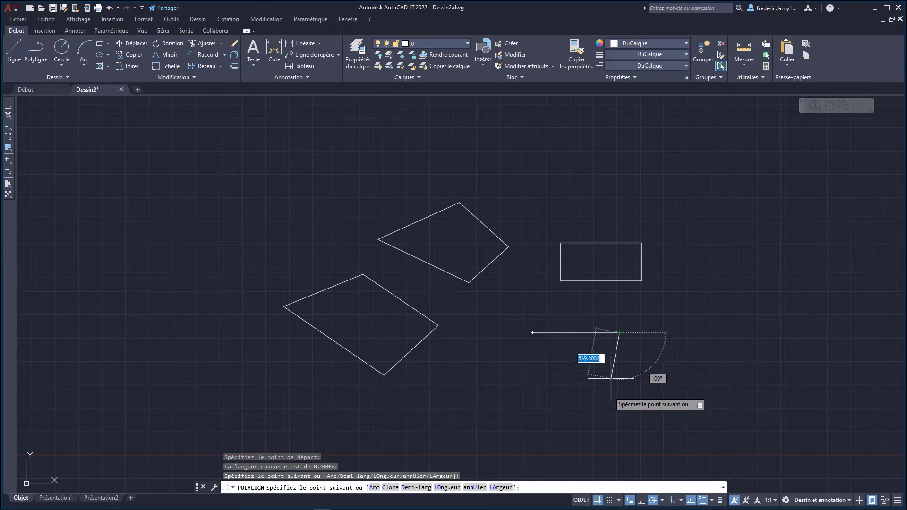
click(625, 379)
click(537, 378)
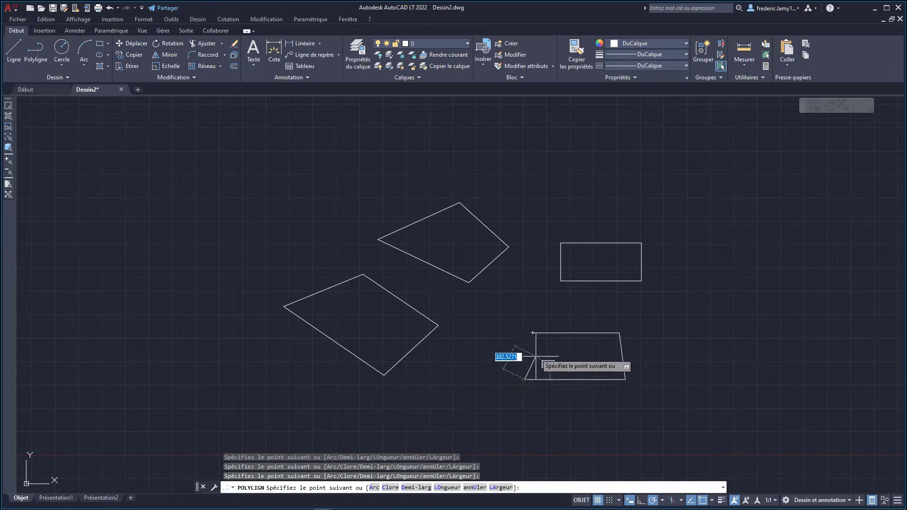
scroll(538, 352, up, 8)
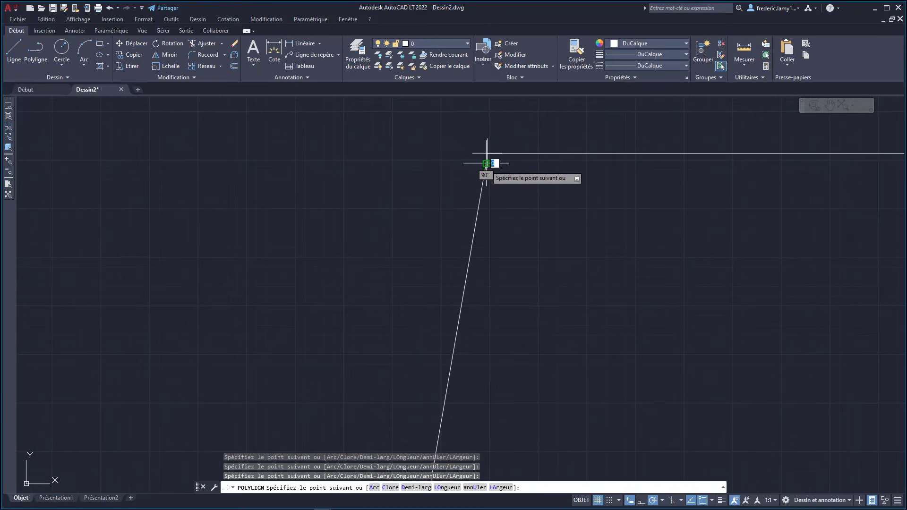
click(486, 154)
key(Escape)
scroll(388, 216, down, 8)
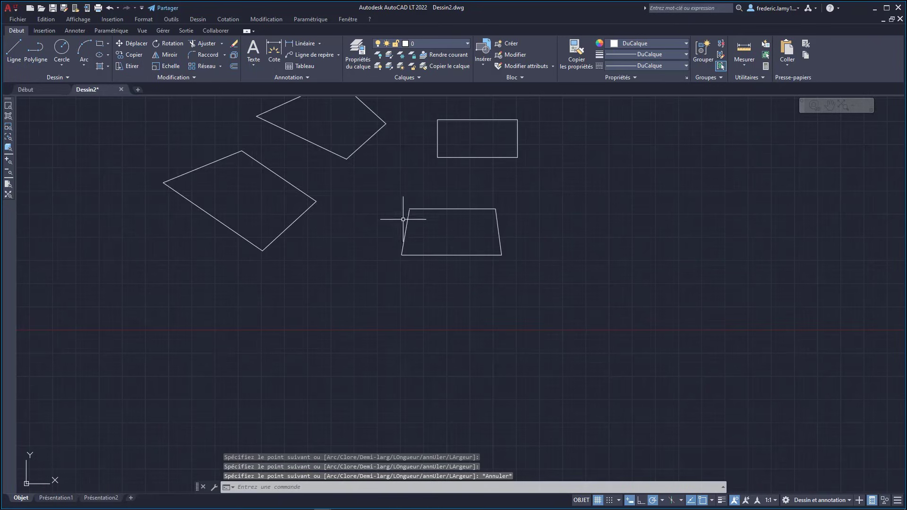
Select the trapezoid polyline and examine its closed status in Quick Properties and its starting corner up close
click(444, 208)
key(Escape)
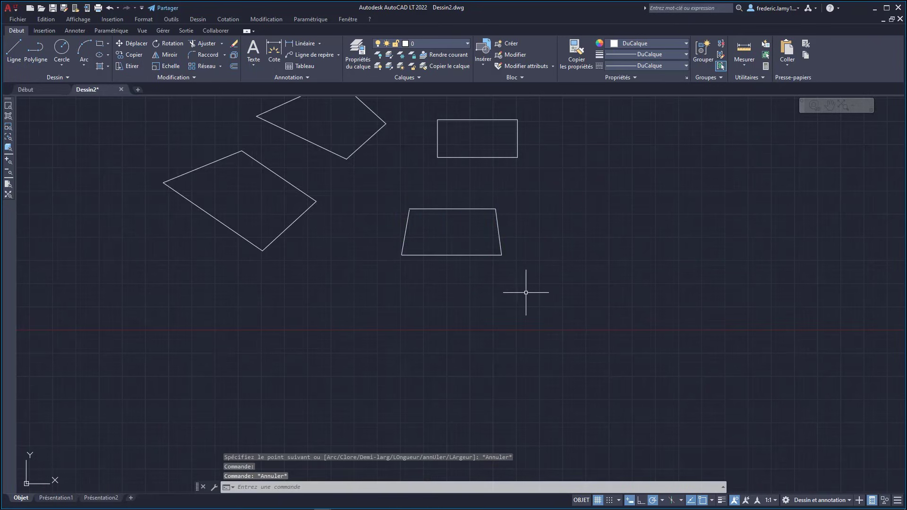
click(456, 210)
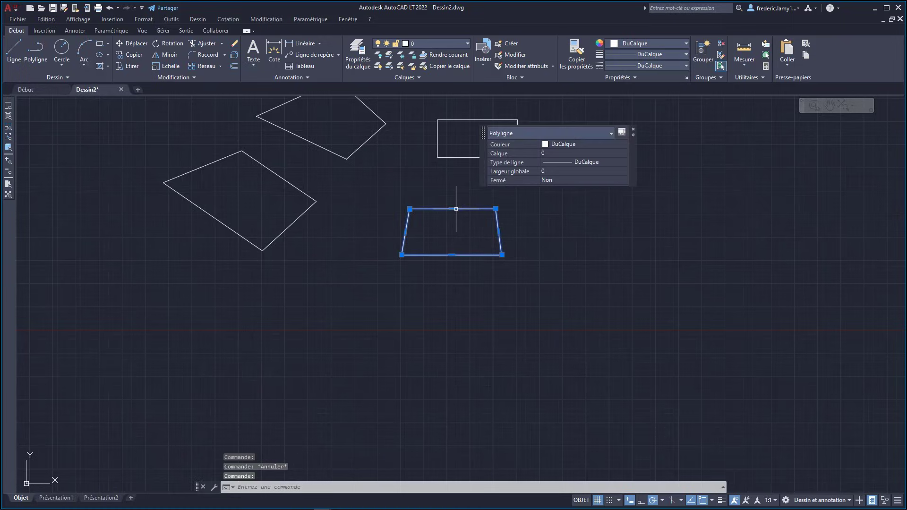
scroll(450, 203, up, 6)
scroll(427, 252, down, 4)
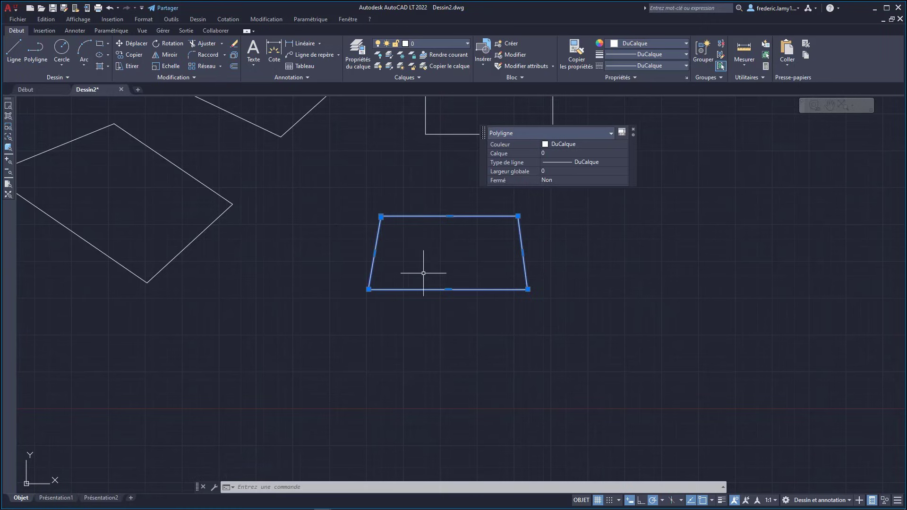
Erase the selected trapezoid polyline, and erase the rectangle with a window selection
key(Delete)
scroll(449, 378, down, 3)
scroll(255, 174, up, 4)
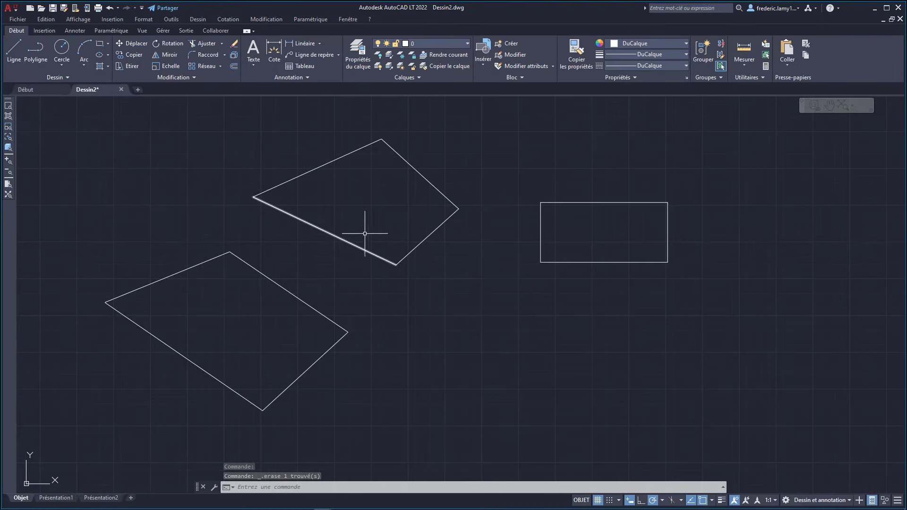
click(521, 193)
click(710, 281)
key(Delete)
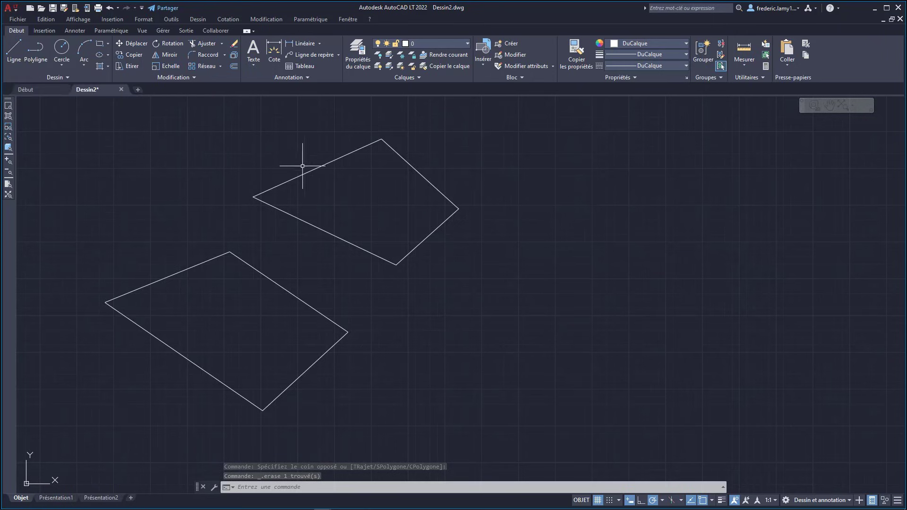
Select the two upper segments of the kite to examine them as separate lines, and clear the selection
click(316, 168)
click(416, 170)
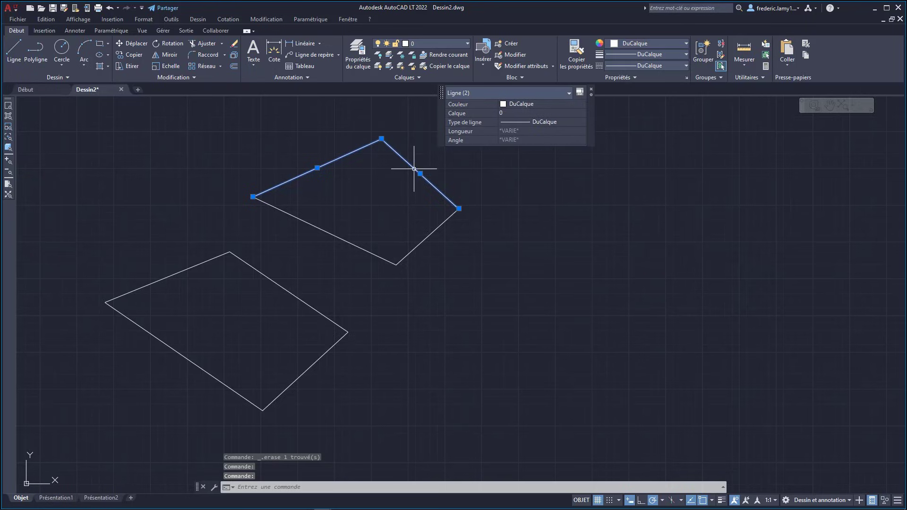
key(Escape)
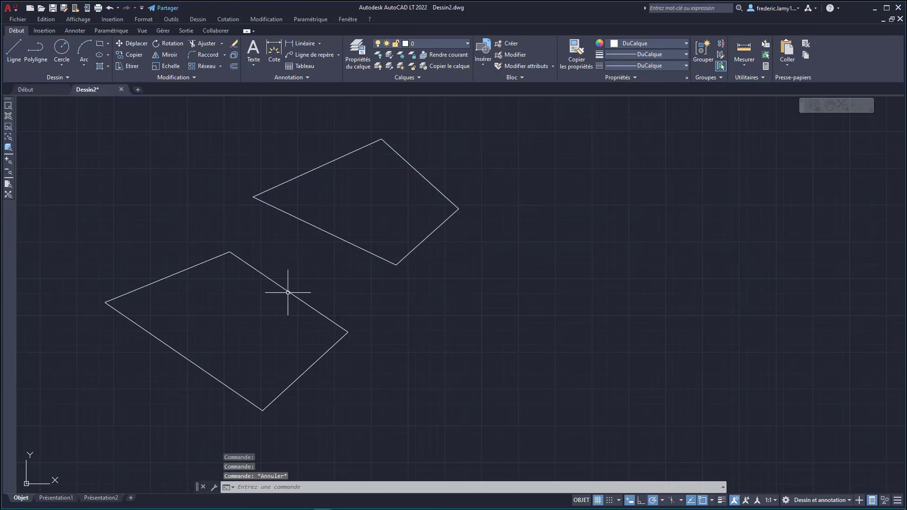
Stretch the right-hand vertex of the lower four-sided polyline outward by its grip, and deselect the polyline
click(296, 299)
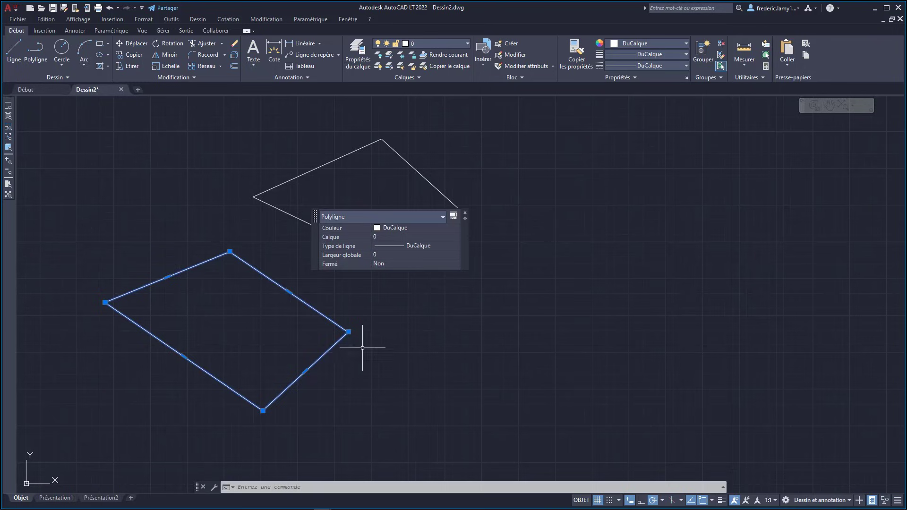
click(348, 332)
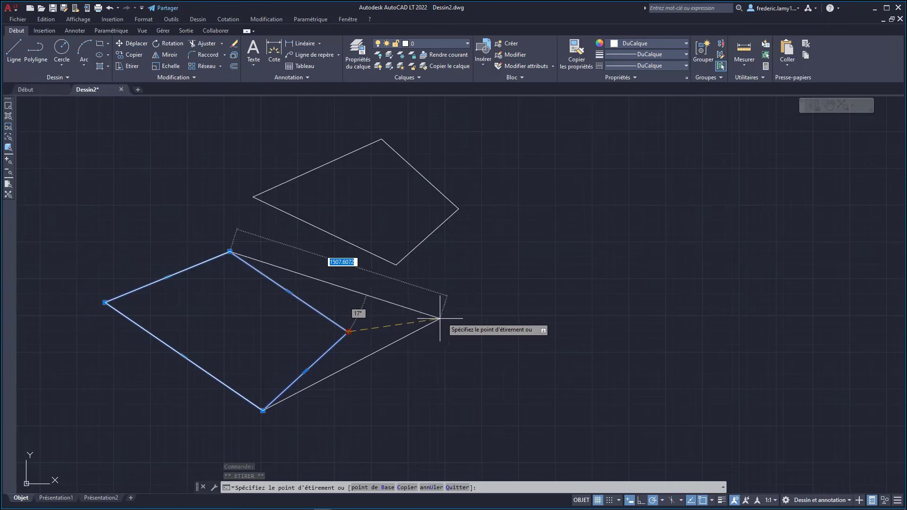
click(442, 317)
key(Escape)
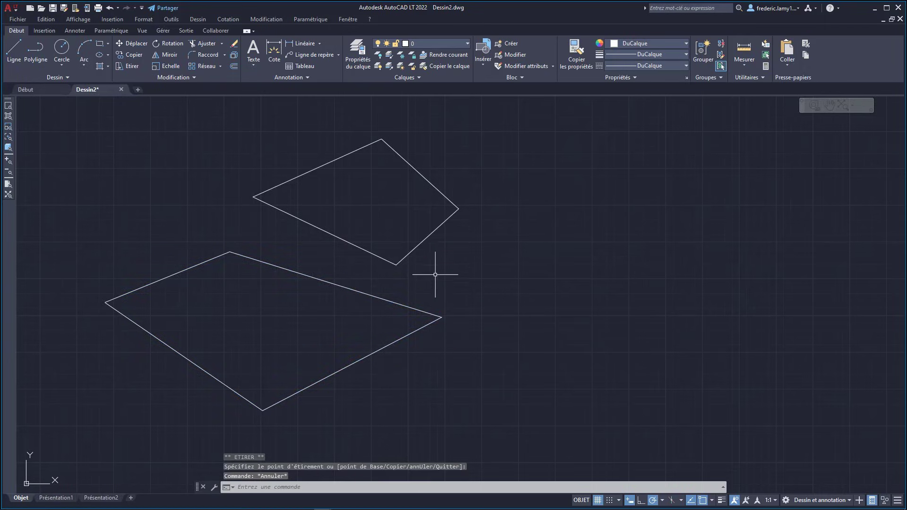
Stretch the lower endpoint of the kite's upper-right line outward, detaching it from the adjacent segment
click(432, 185)
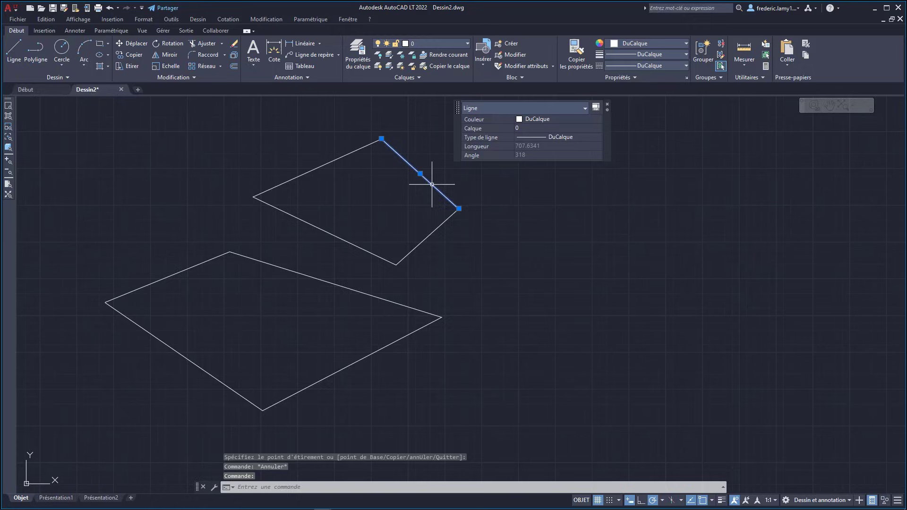
click(459, 208)
click(521, 200)
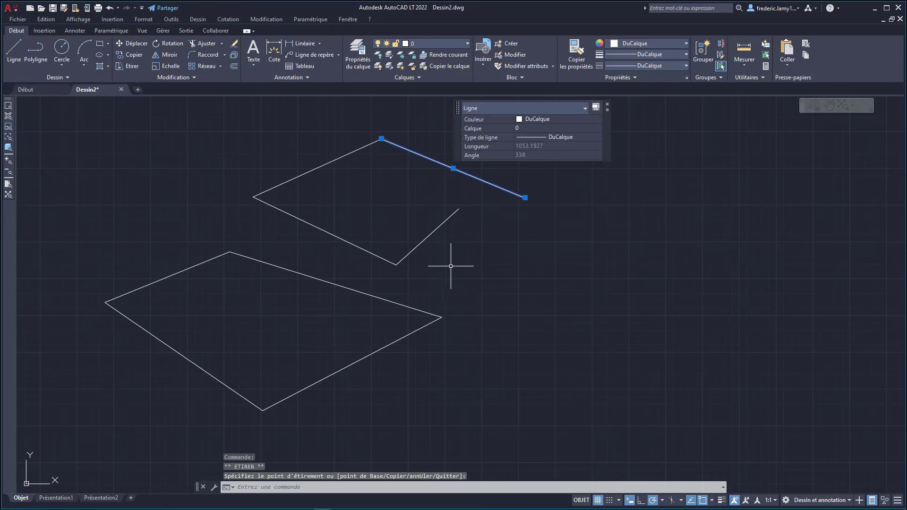
Undo the kite's endpoint stretch, and stretch its two right-hand lines outward together from their shared vertex
key(Escape)
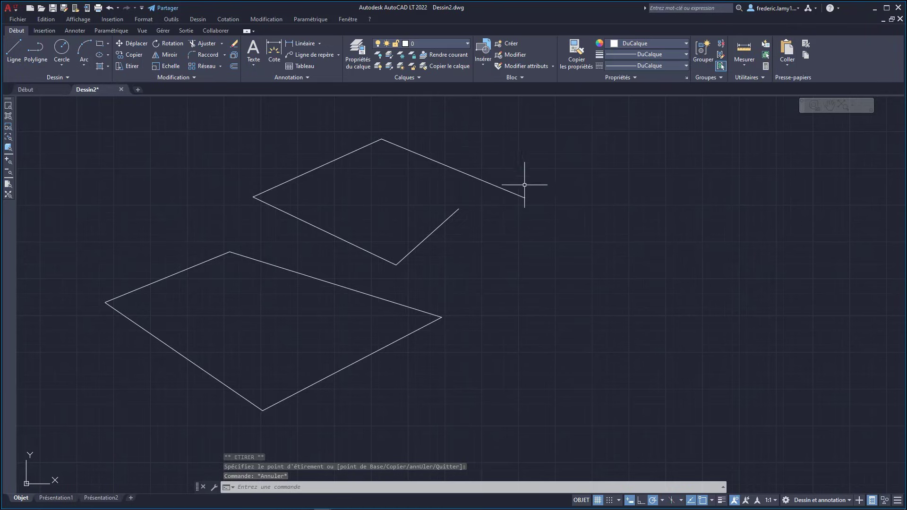
key(ctrl+z)
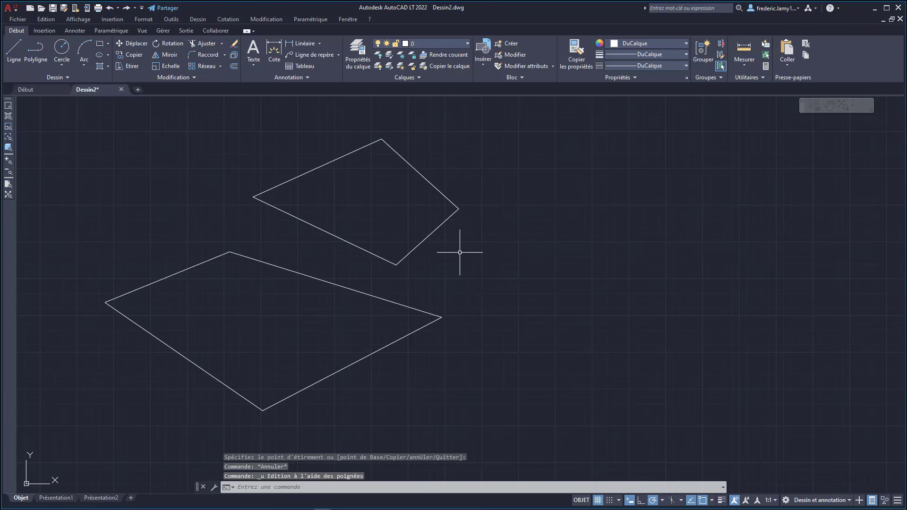
click(490, 186)
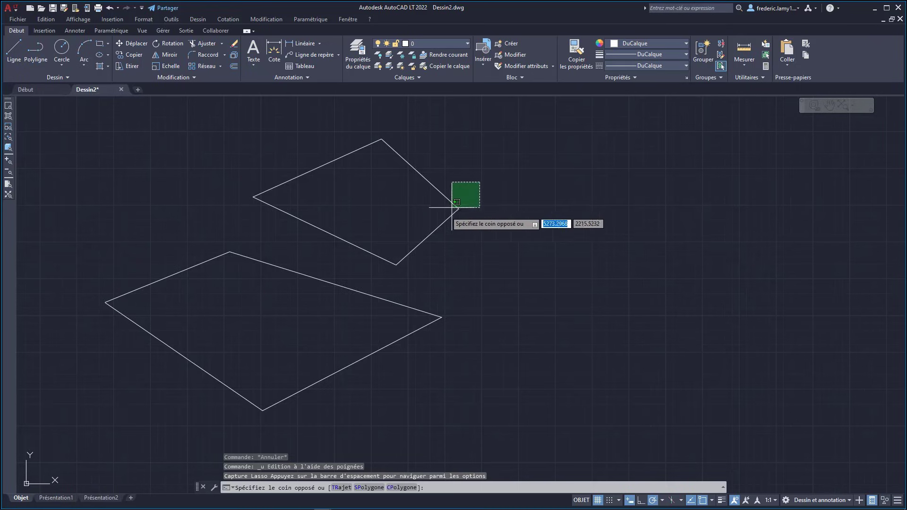
click(424, 214)
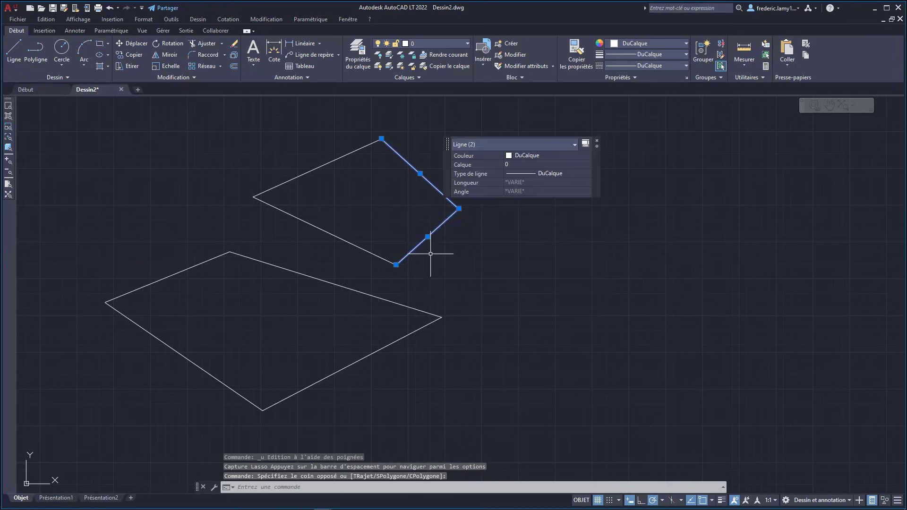
click(458, 208)
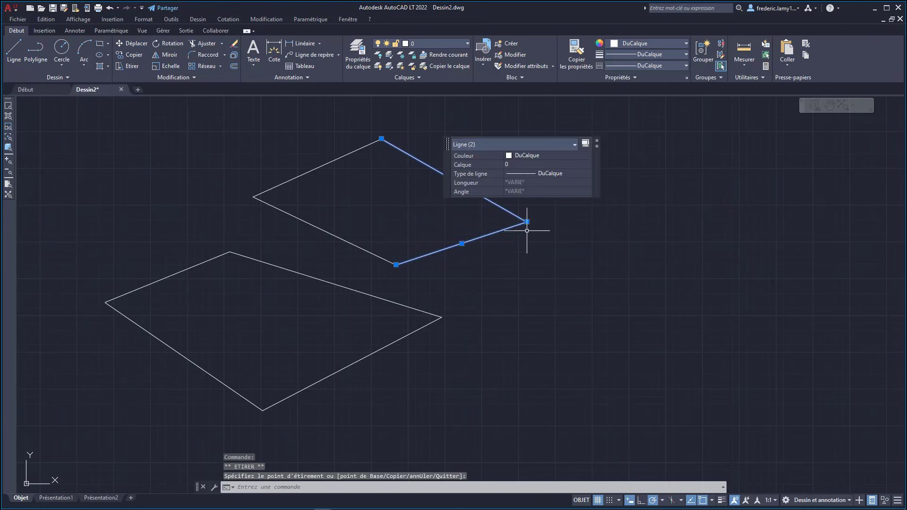
key(Escape)
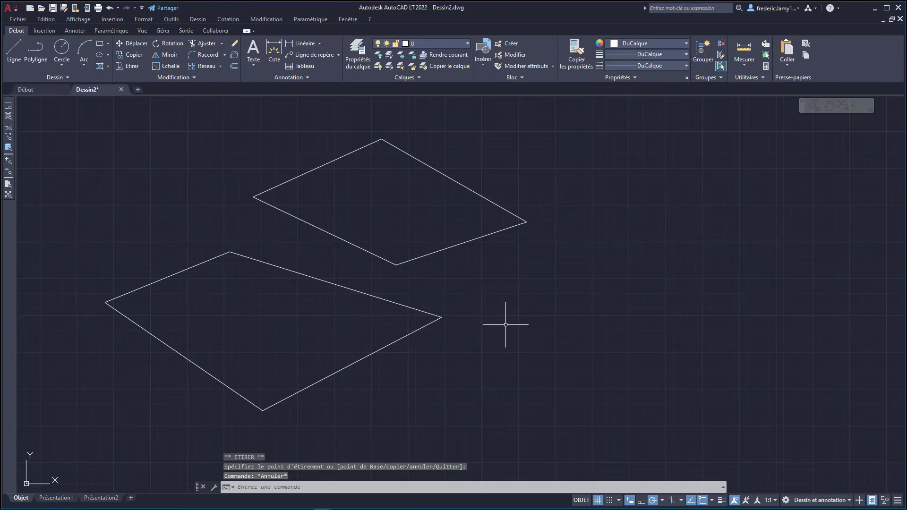
Convert the lower-right segment of the four-sided polyline into an arc bulging outward from the shape
click(353, 293)
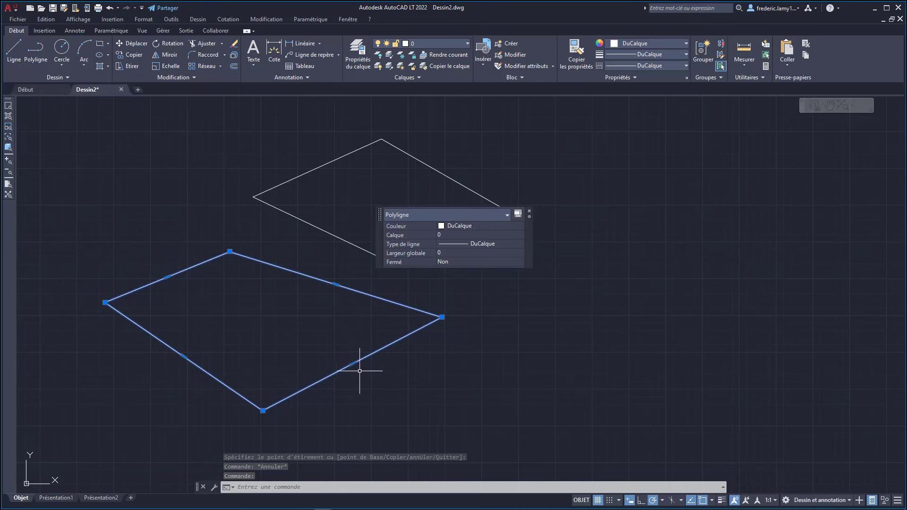
mouse_move(351, 364)
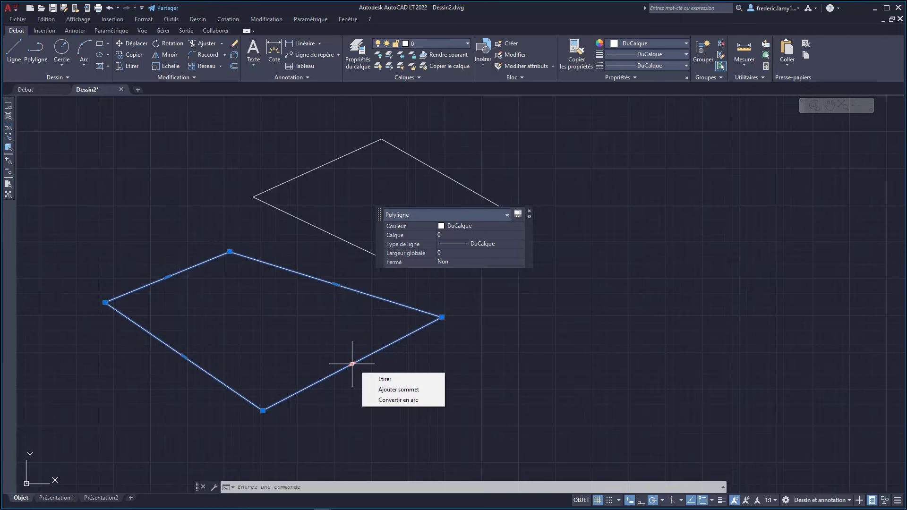
click(388, 398)
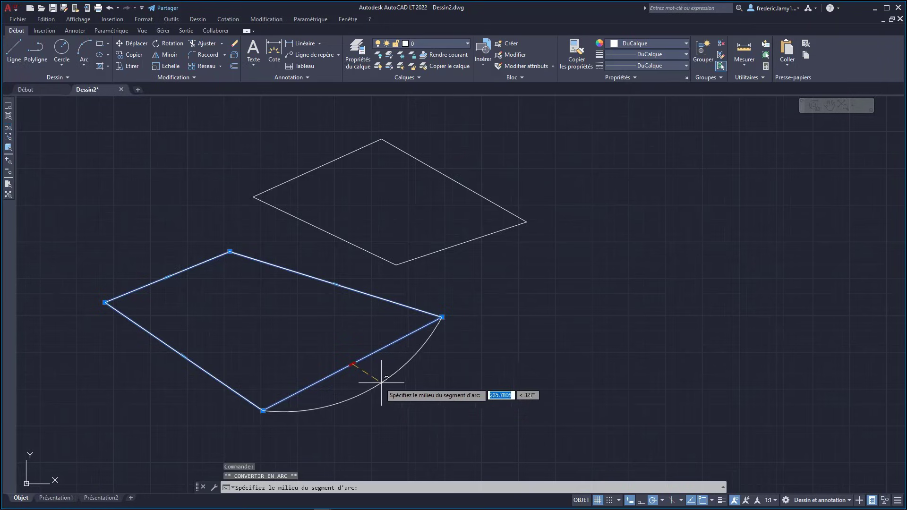
click(415, 371)
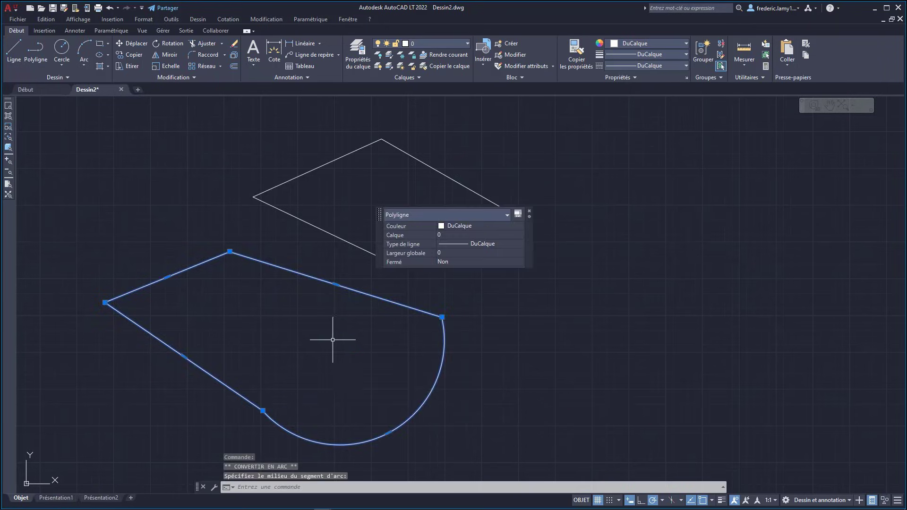
Erase the kite lines and the polyline with the arc segment using a window selection
scroll(333, 340, down, 3)
click(207, 237)
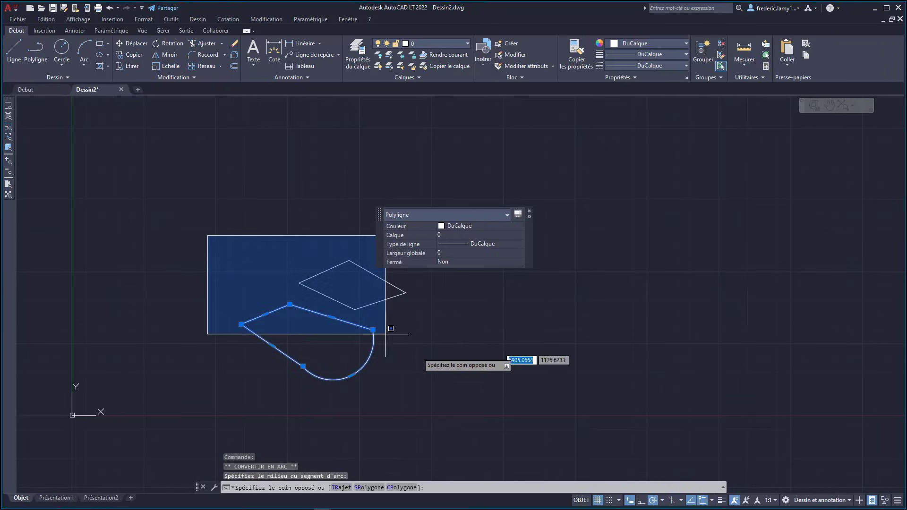
click(480, 392)
key(Delete)
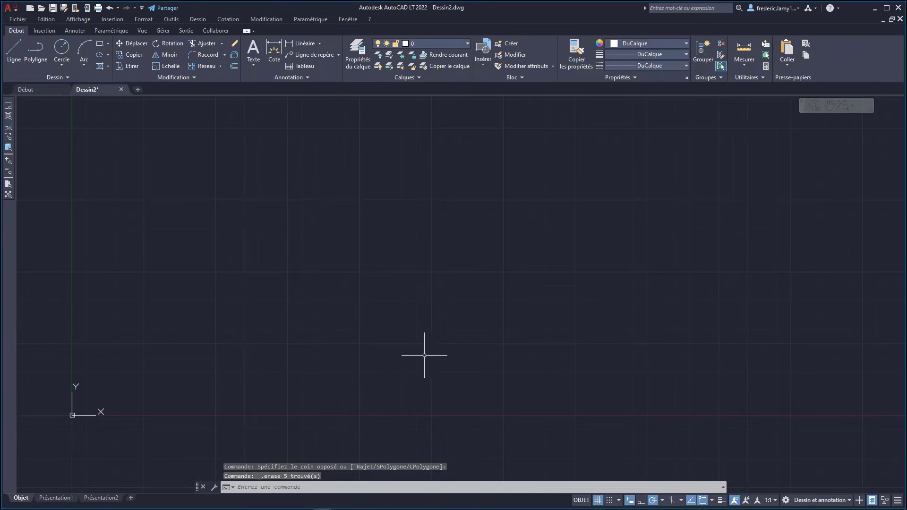
Draw a wide horizontal rectangle above and to the right of the origin with the Rectangle command
click(101, 45)
click(198, 322)
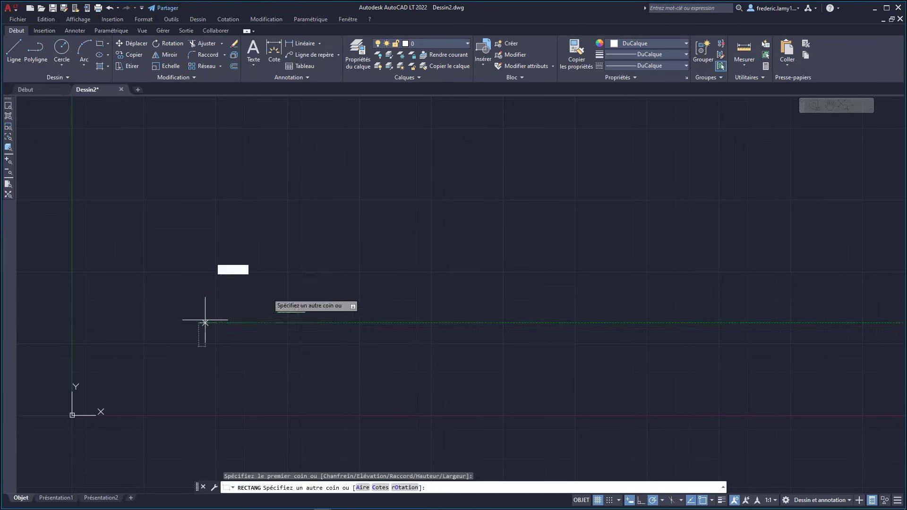
click(370, 249)
scroll(239, 254, up, 2)
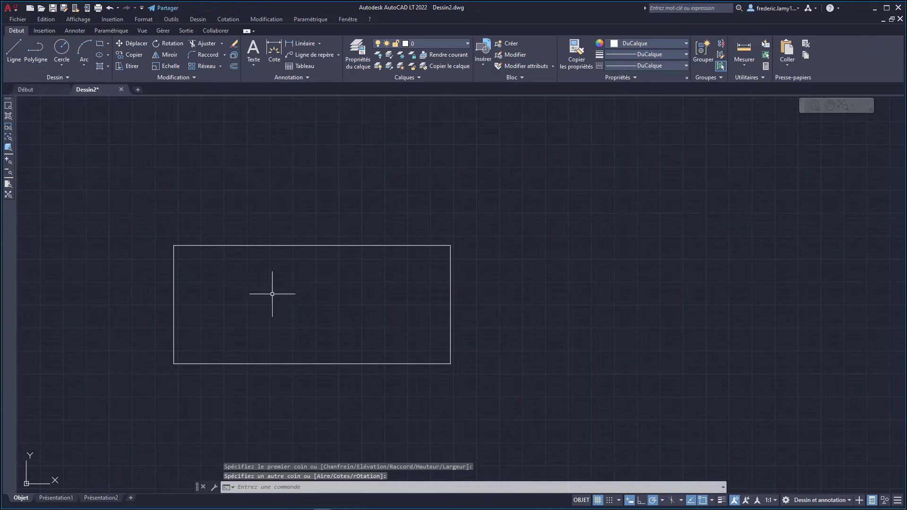
Convert the rectangle's right side into an outward arc with its midpoint about 574 units out at 0°, and deselect the outline
click(451, 264)
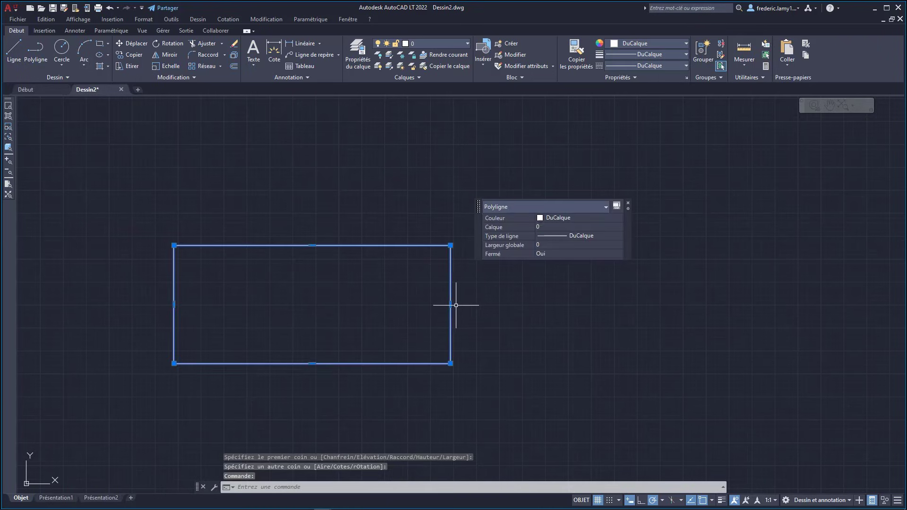
mouse_move(450, 304)
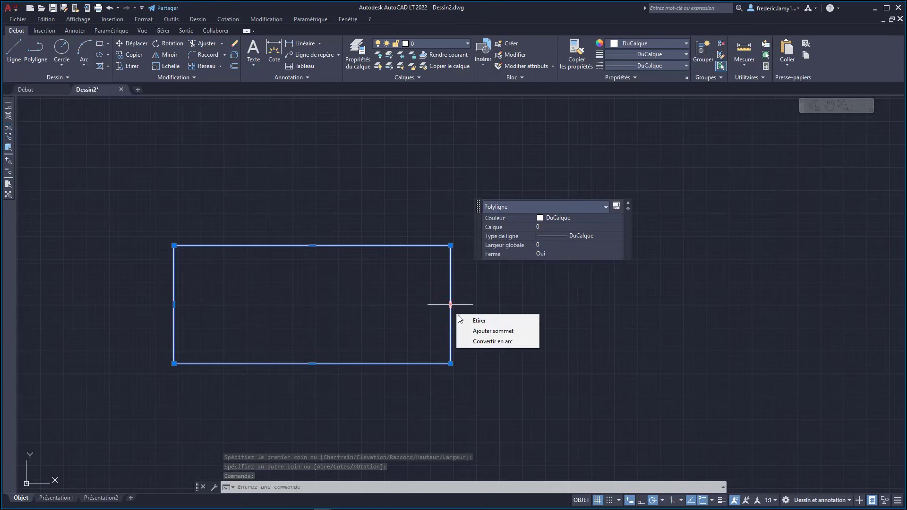
click(476, 341)
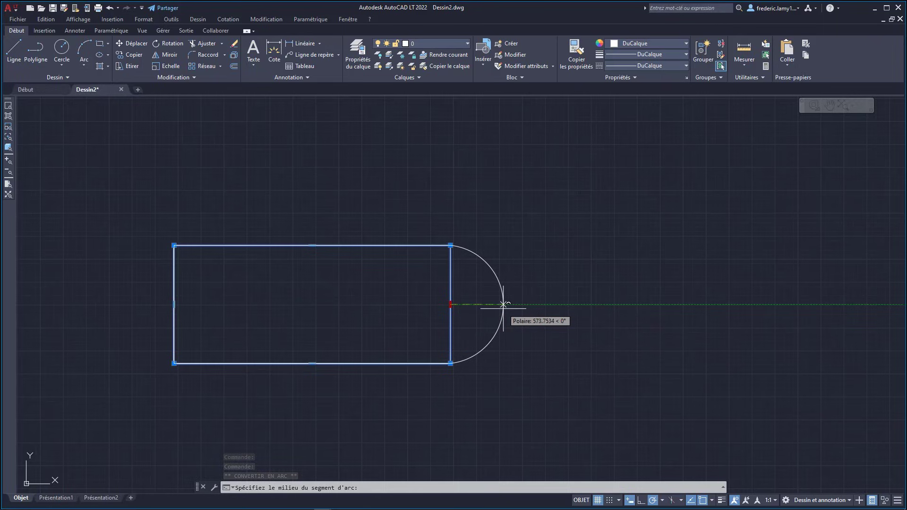
click(504, 305)
key(Escape)
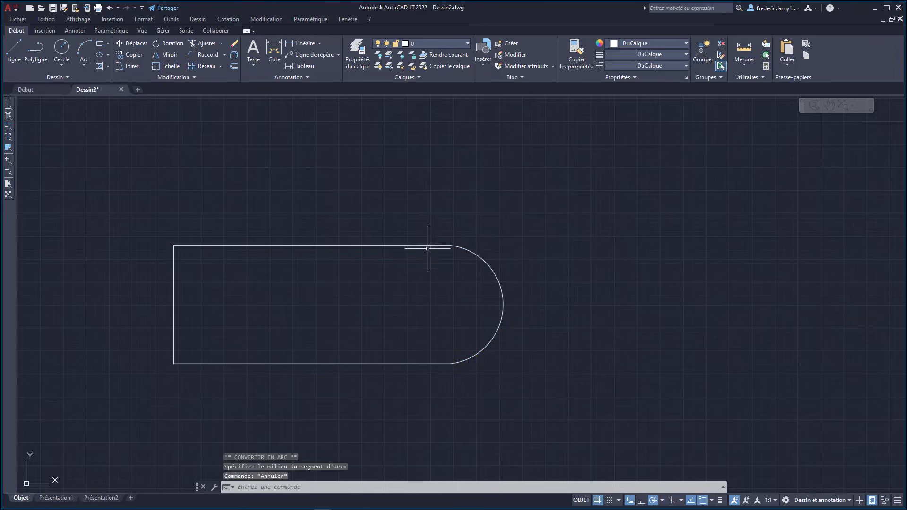
Draw a closed rectangle of separate lines, about 2904 by 1184 units, above the rounded outline with Ortho on and the Close option
scroll(400, 366, down, 2)
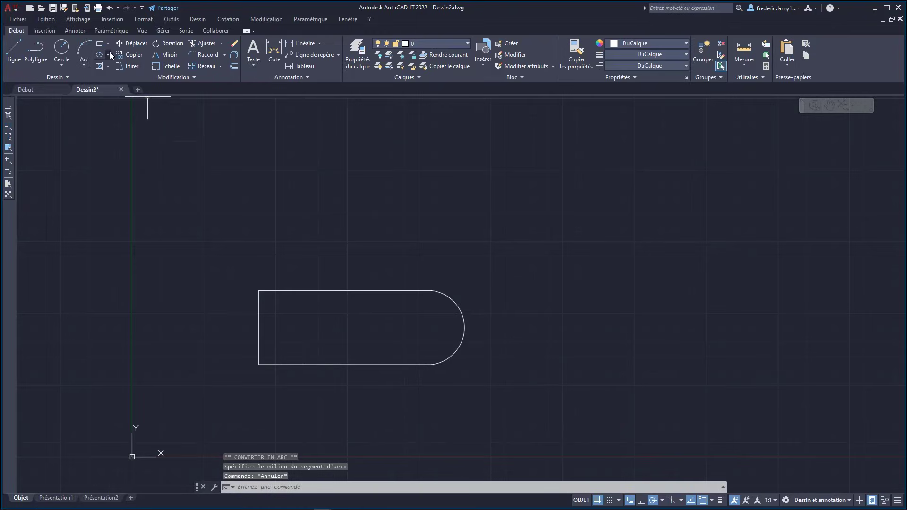
click(19, 41)
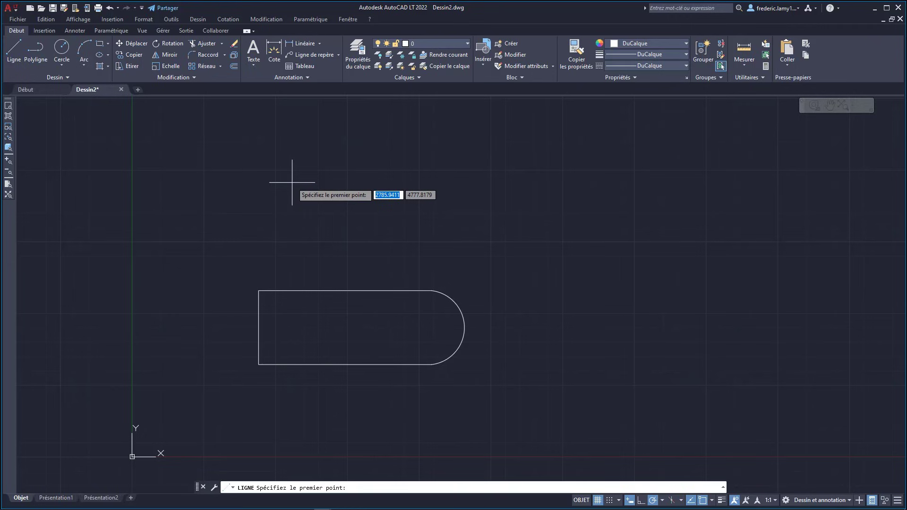
key(F8)
click(265, 185)
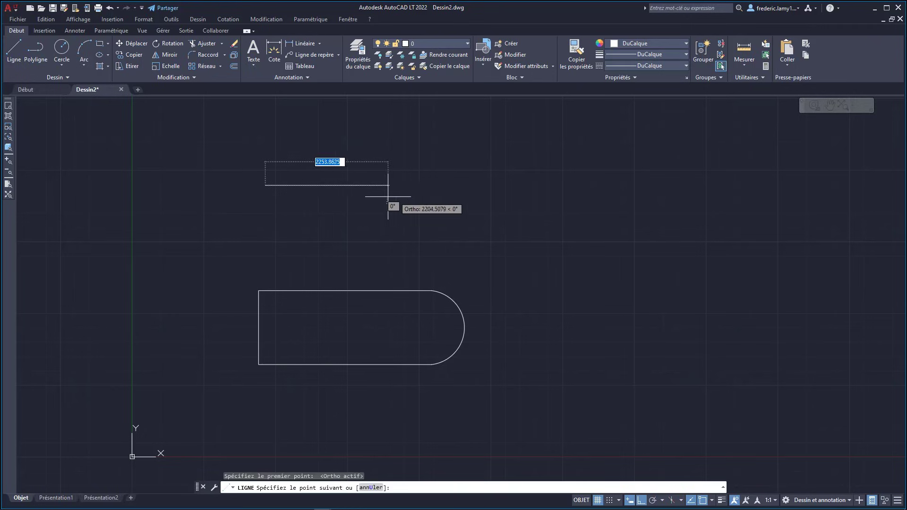
click(432, 189)
click(431, 254)
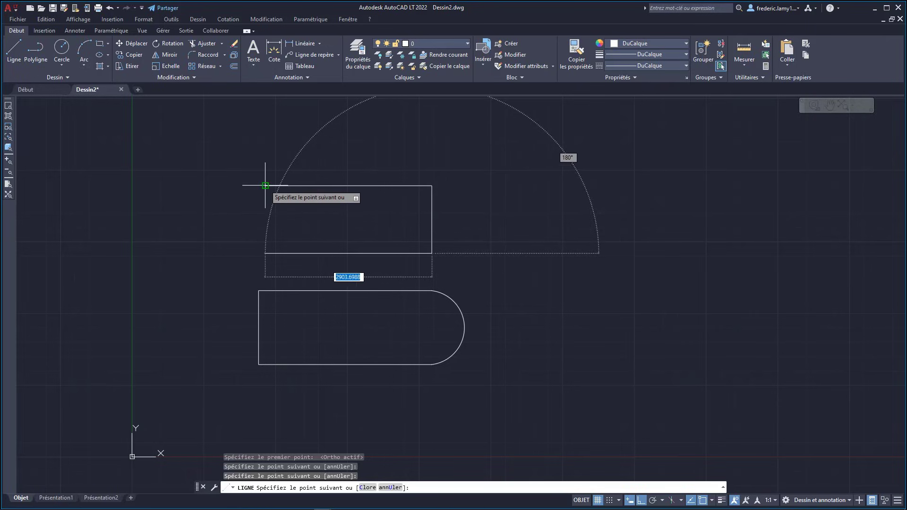
click(264, 254)
text(c)
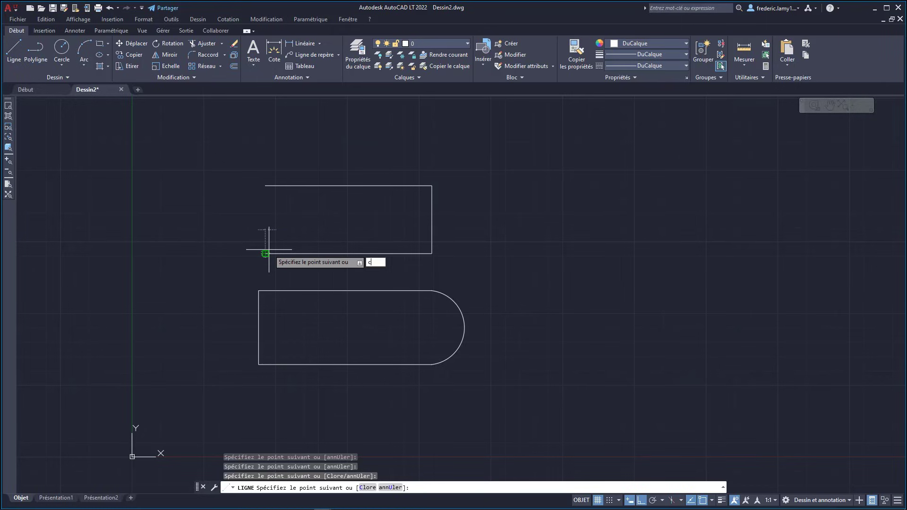
key(Return)
key(Escape)
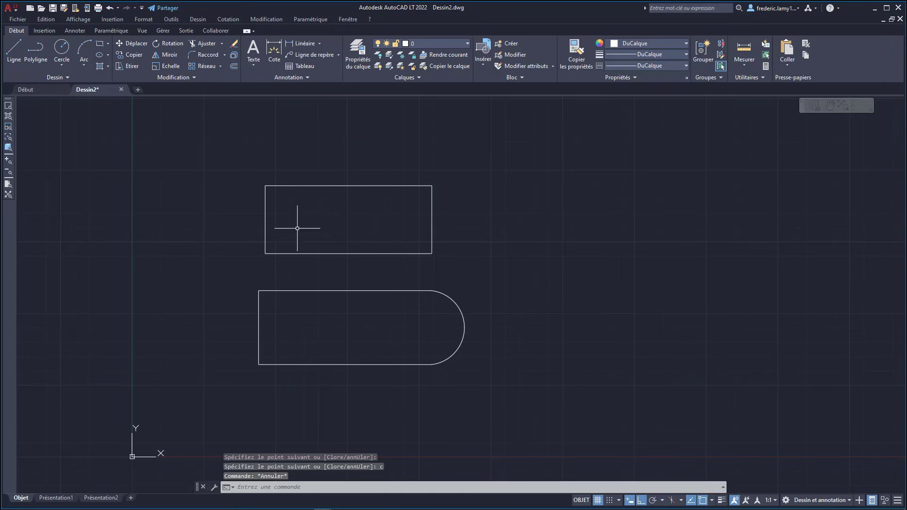
Try to shift the right side of the upper line rectangle outward by its midpoint grip, and undo the change
click(432, 214)
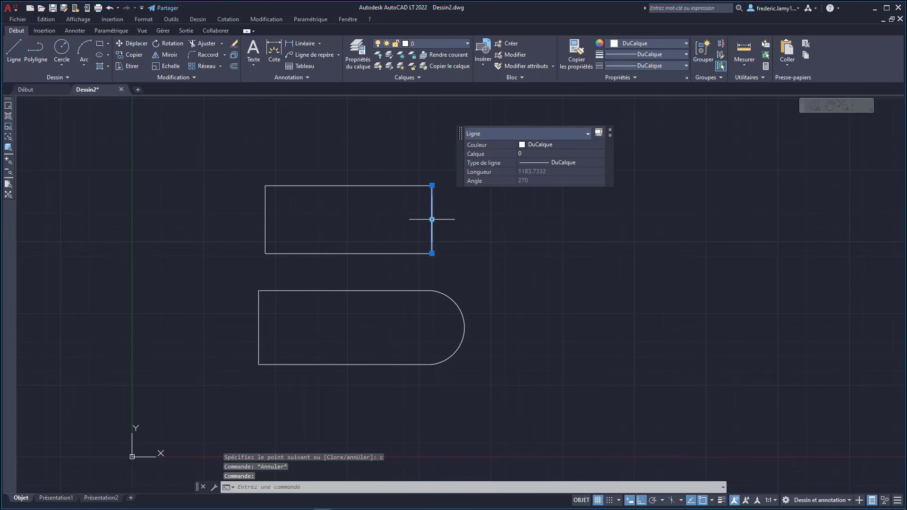
click(432, 219)
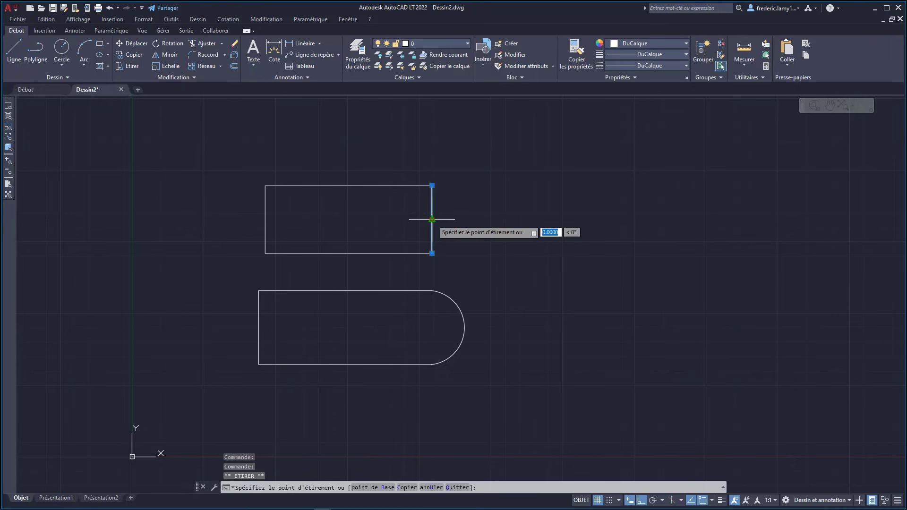
click(452, 219)
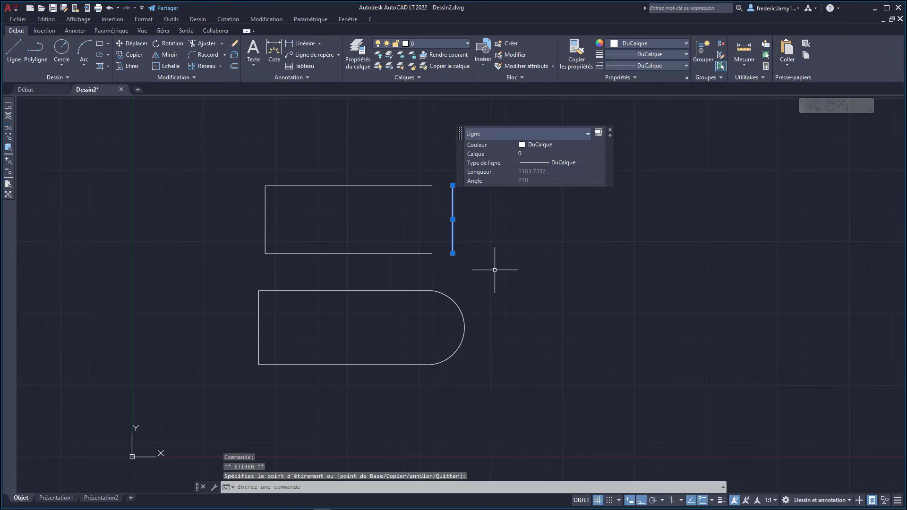
key(ctrl+z)
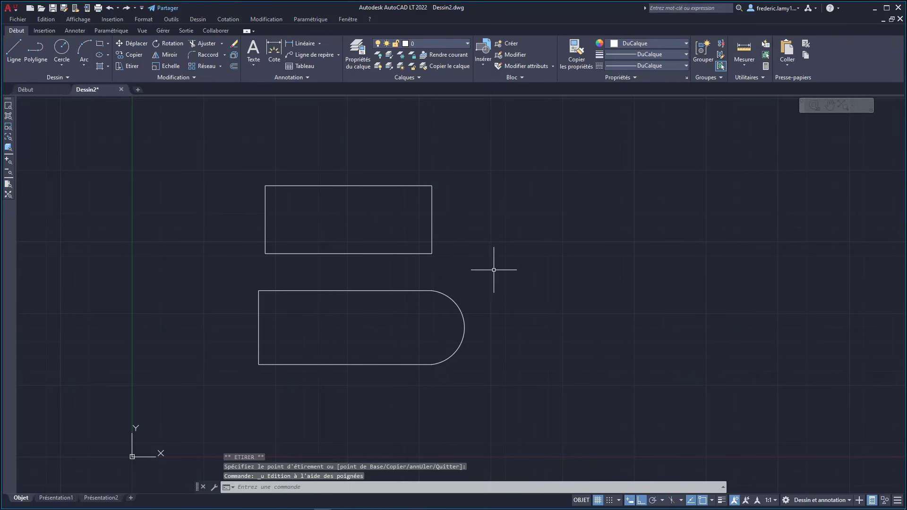
Stretch the left side of the rounded polyline outward by 100 using its midpoint grip
click(259, 317)
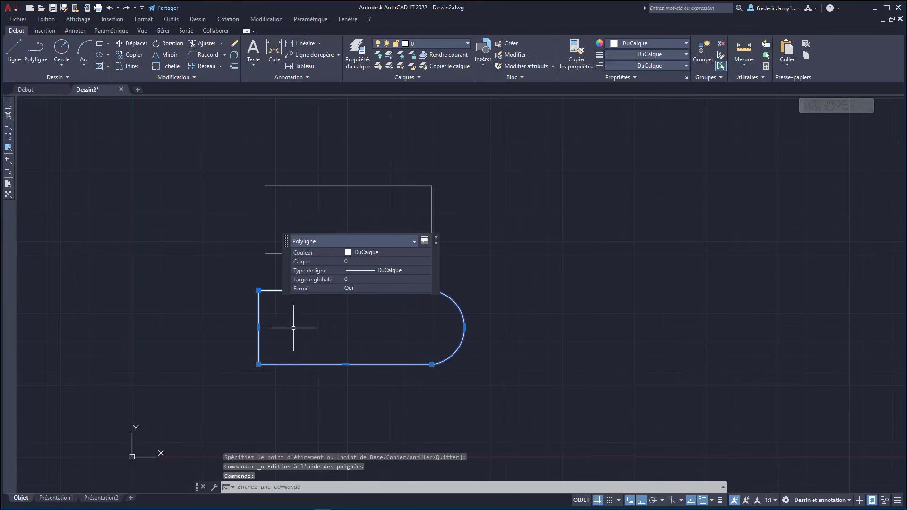
click(263, 323)
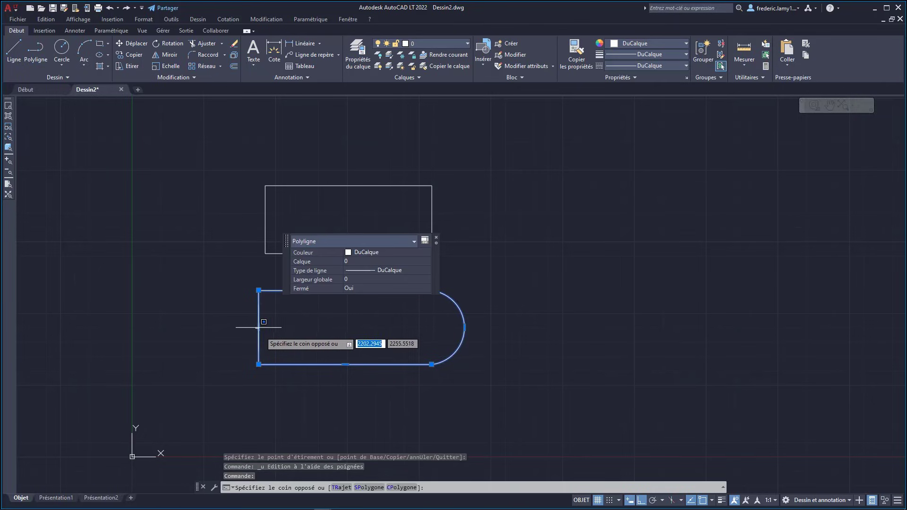
click(258, 327)
click(258, 327)
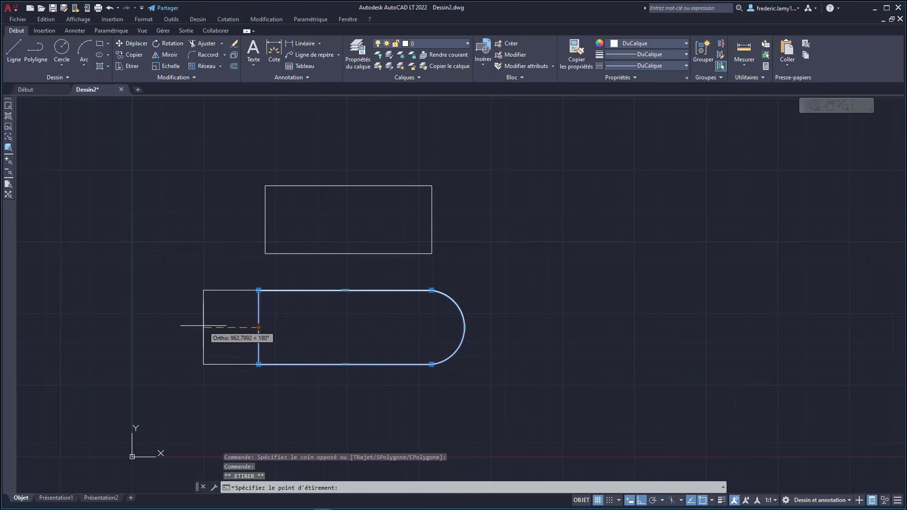
text(100)
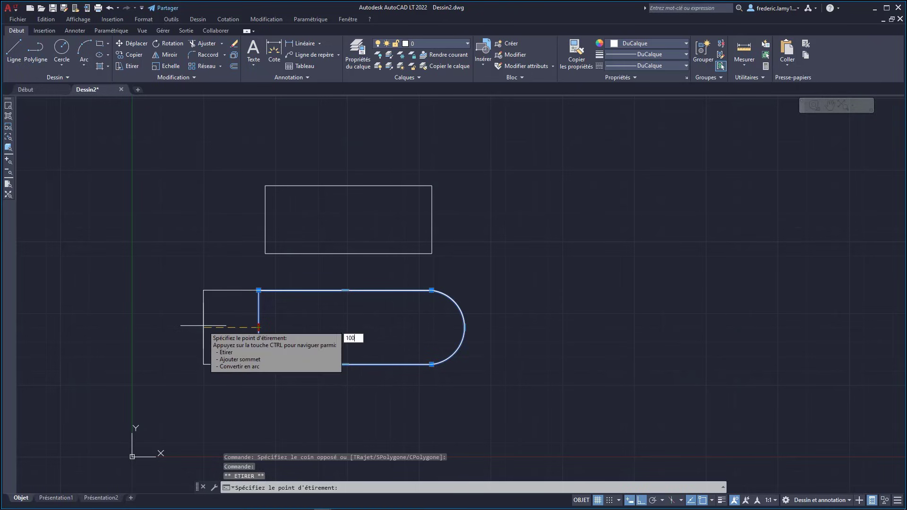
key(Return)
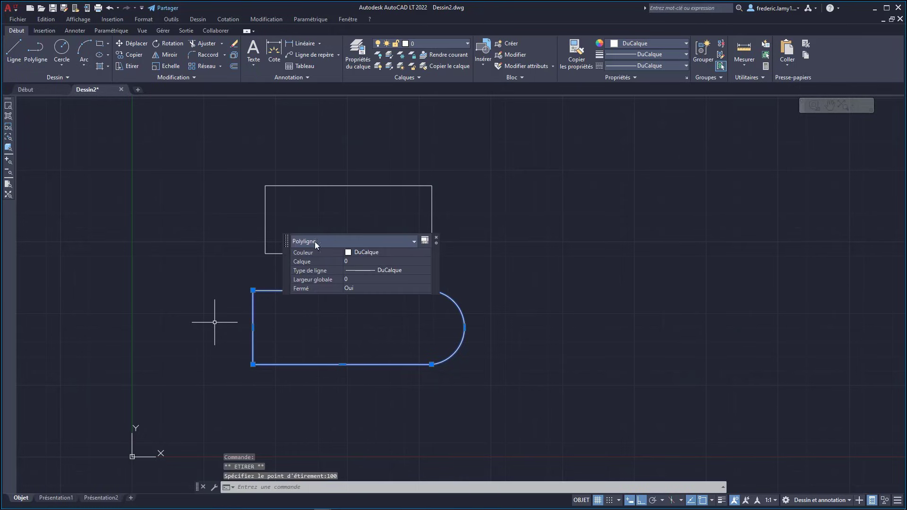
Add a vertex midway along the rounded polyline's top side and raise it vertically, making both adjoining segments about 1592 units long
drag(286, 246, 607, 276)
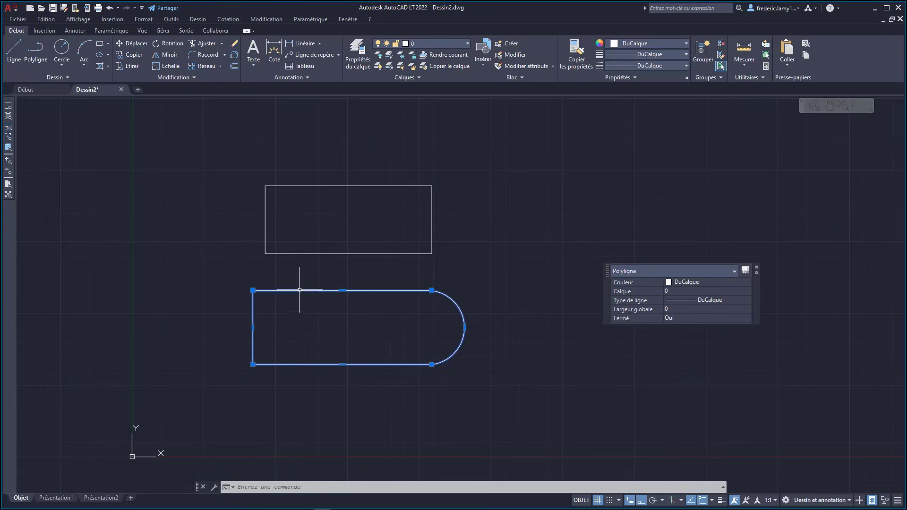
mouse_move(342, 290)
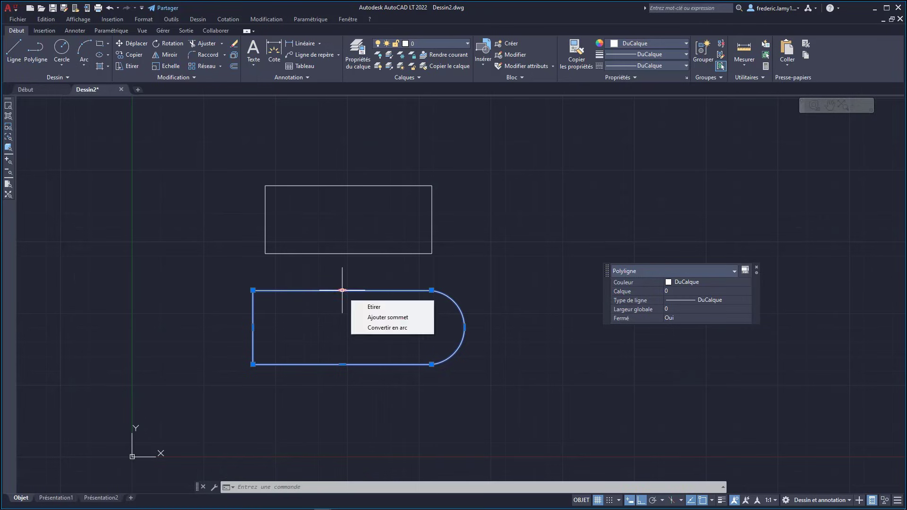
click(380, 317)
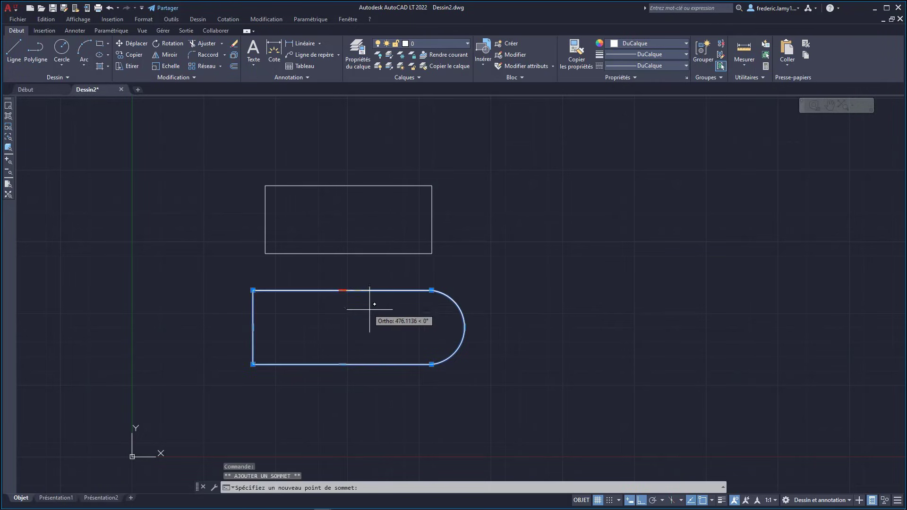
click(386, 290)
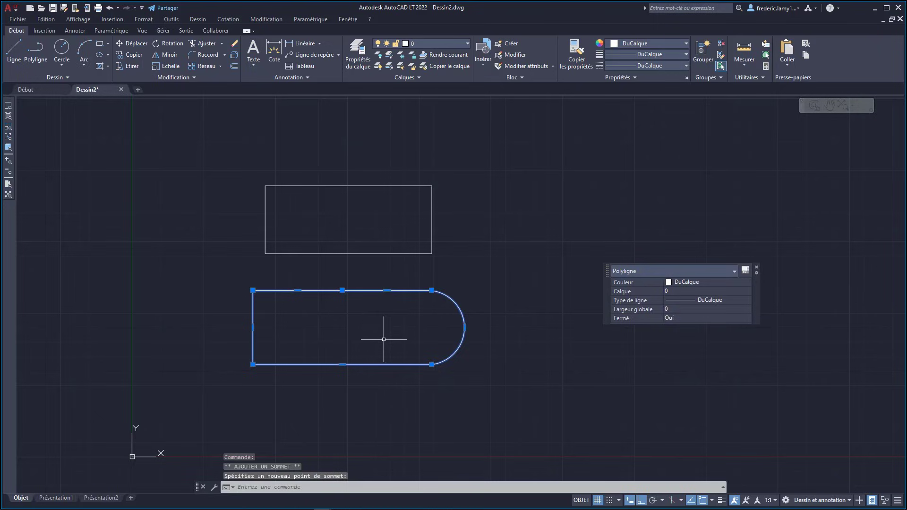
click(342, 290)
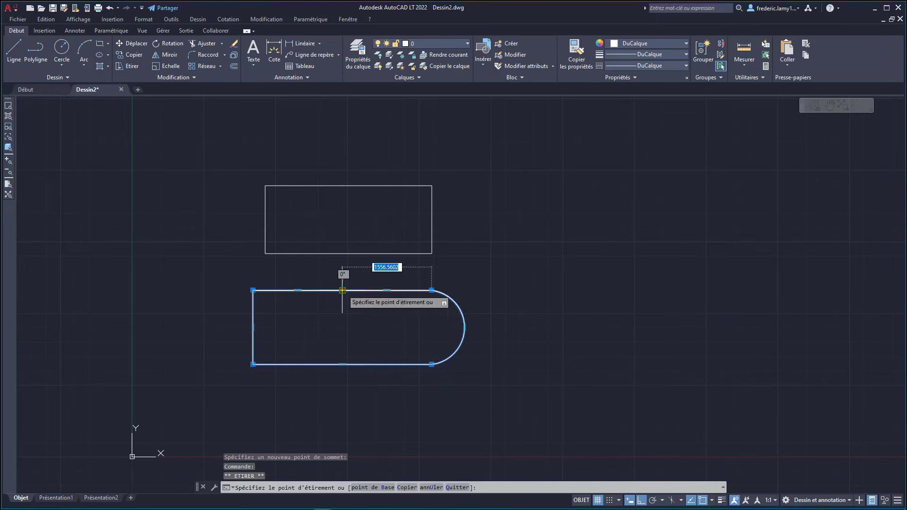
click(343, 271)
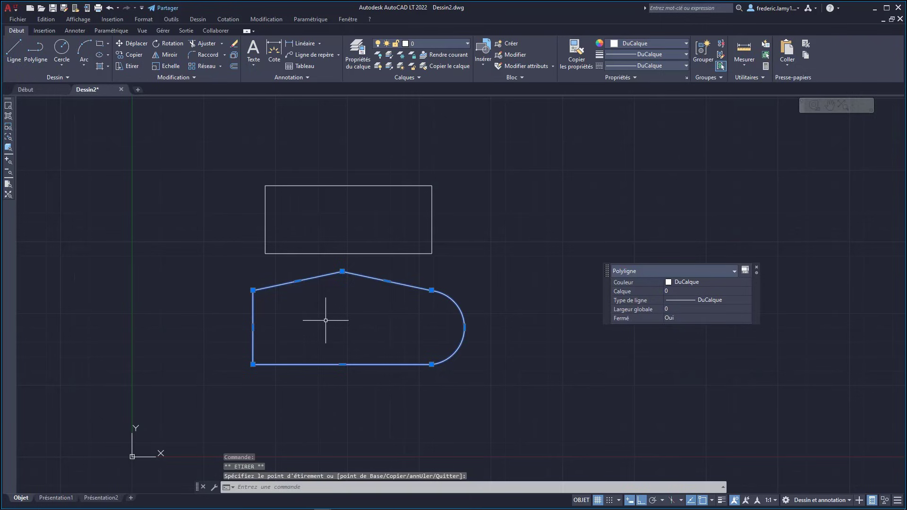
Convert both sloping top segments into inward-curving arcs, the right one with its midpoint about 549 units down at 270°, and deselect the outline
mouse_move(342, 271)
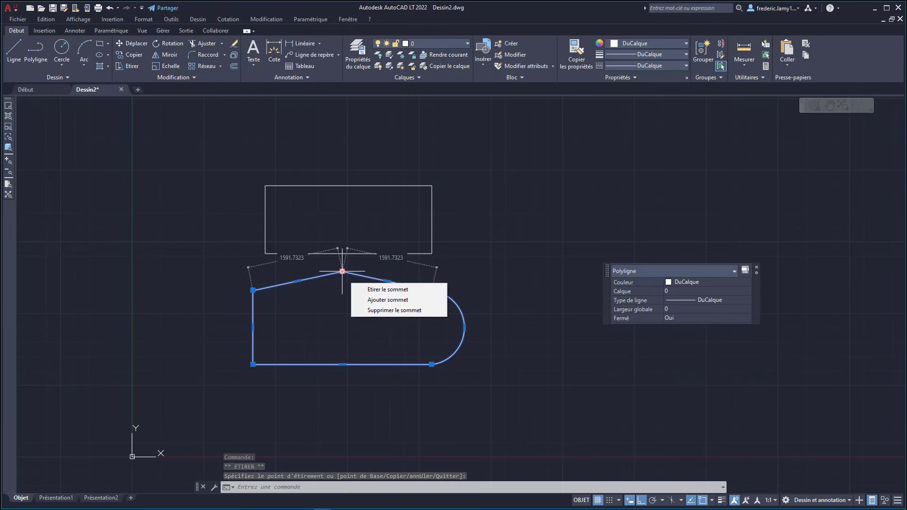
mouse_move(298, 281)
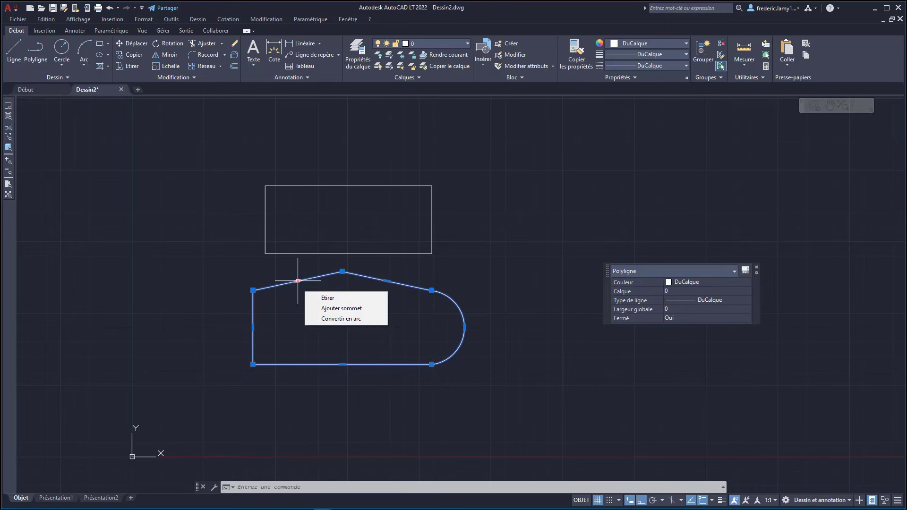
click(329, 319)
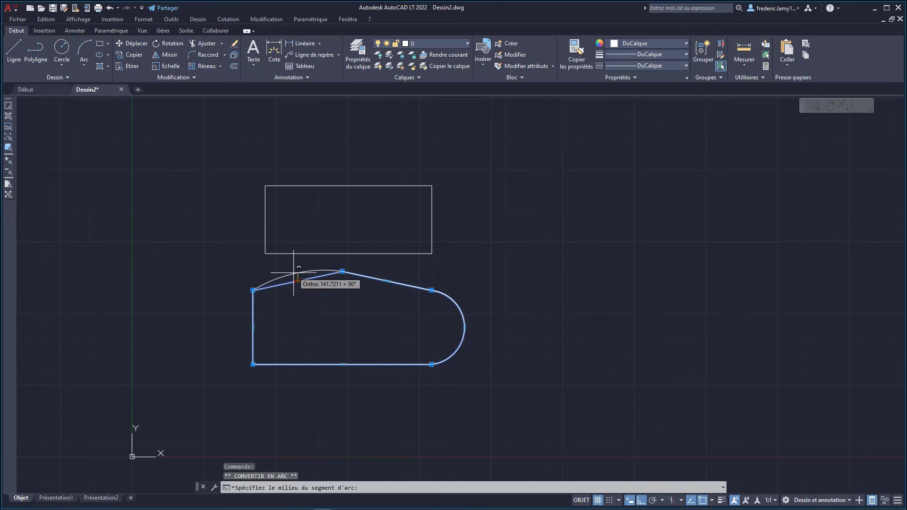
click(305, 294)
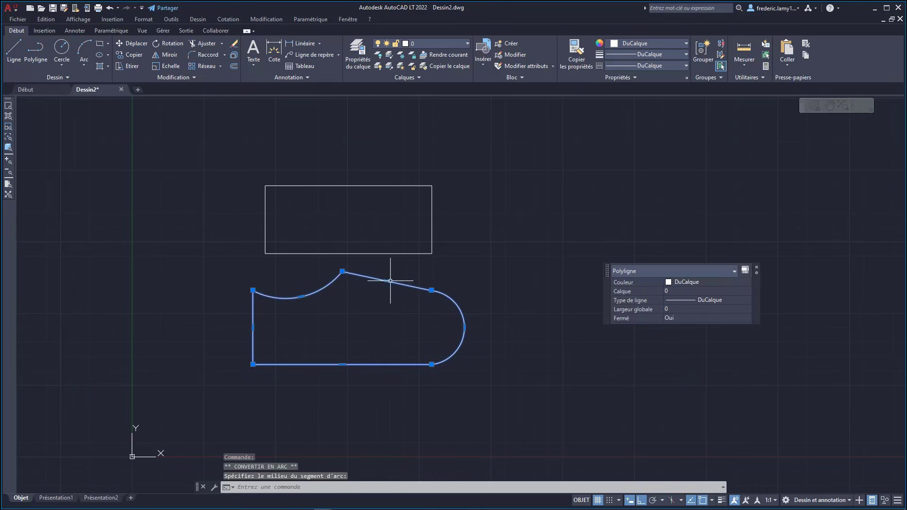
mouse_move(387, 280)
click(428, 318)
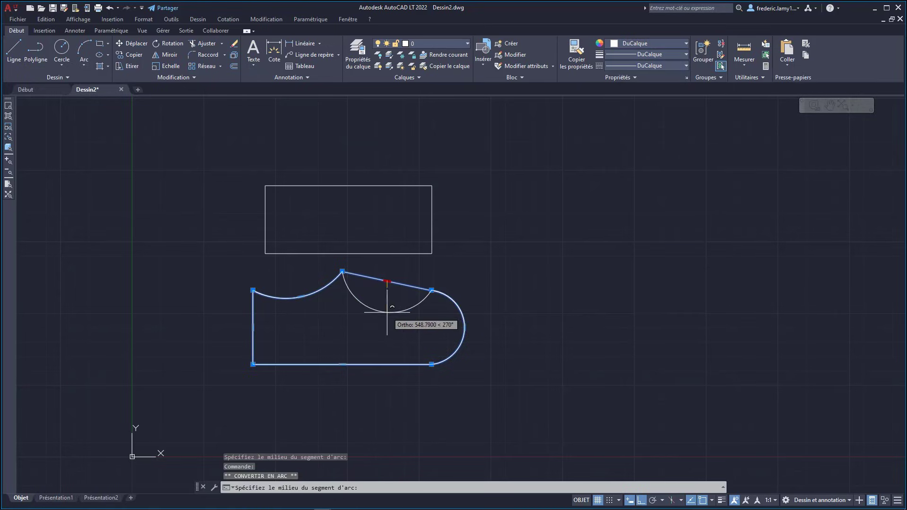
click(385, 311)
key(Escape)
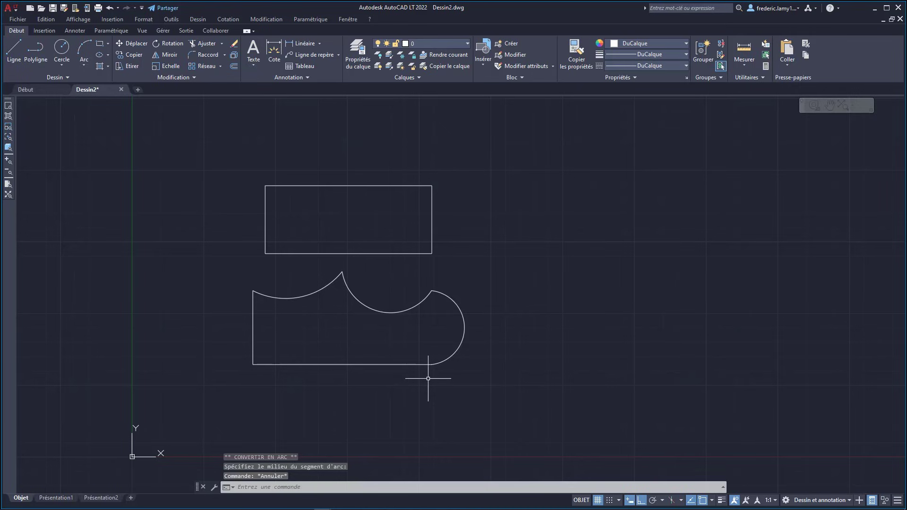
Erase the line rectangle and the curved polyline outline from the drawing
scroll(243, 333, down, 2)
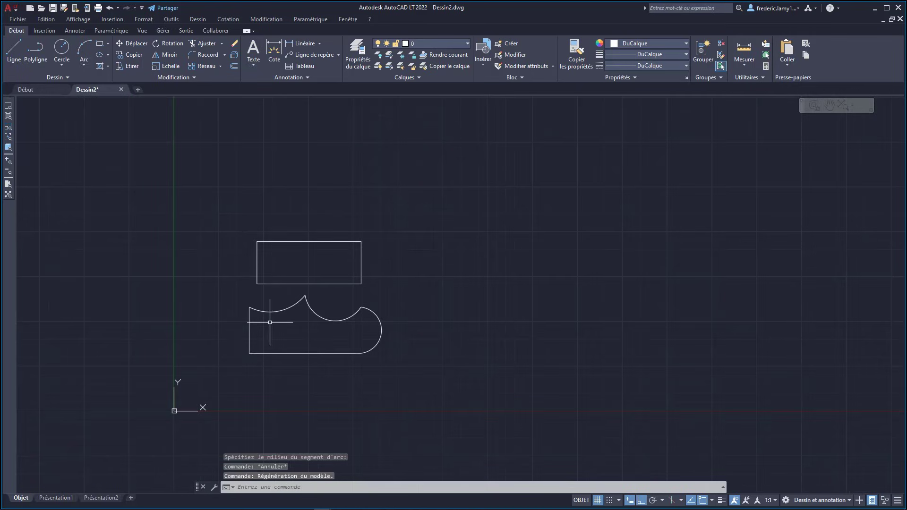
click(203, 182)
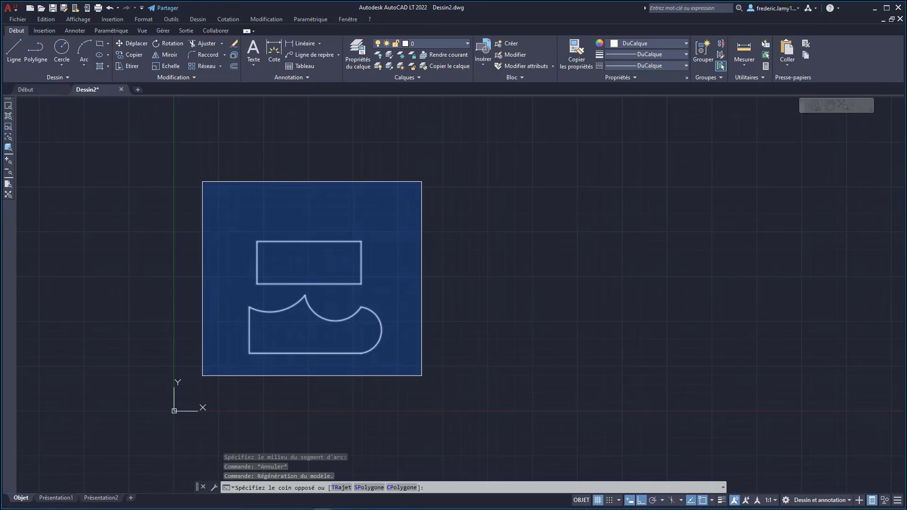
click(421, 375)
key(Delete)
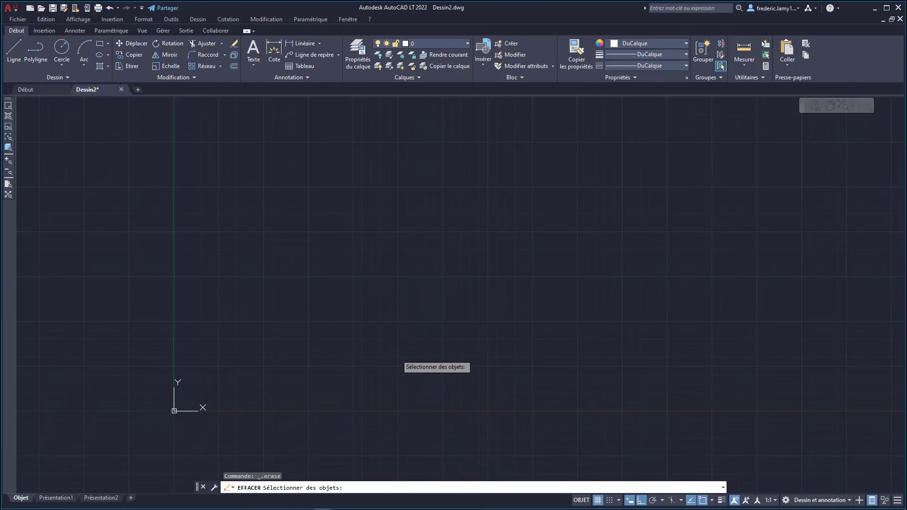
key(Escape)
key(Escape)
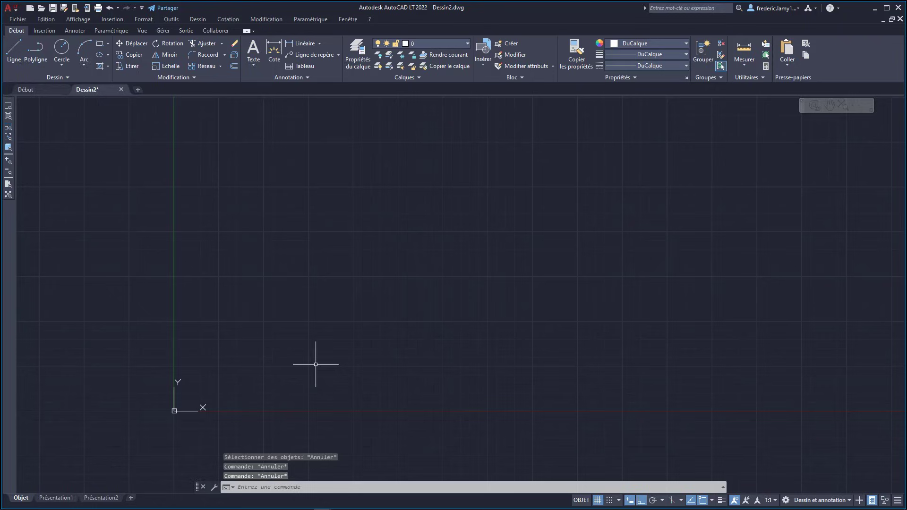
Draw a closed quadrilateral of four separate lines with a slanted left side and a top side about 2830 units long, and check the top line's selection
click(13, 49)
click(274, 204)
click(376, 204)
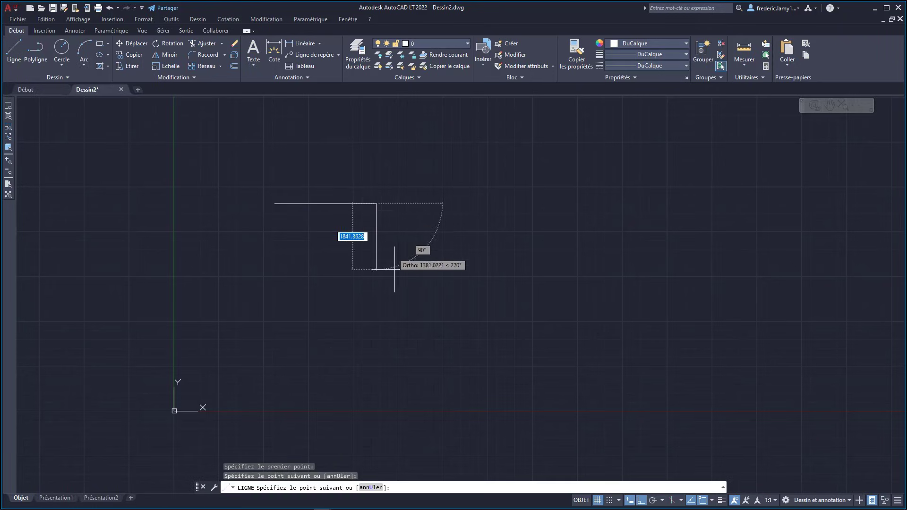
click(376, 271)
click(317, 270)
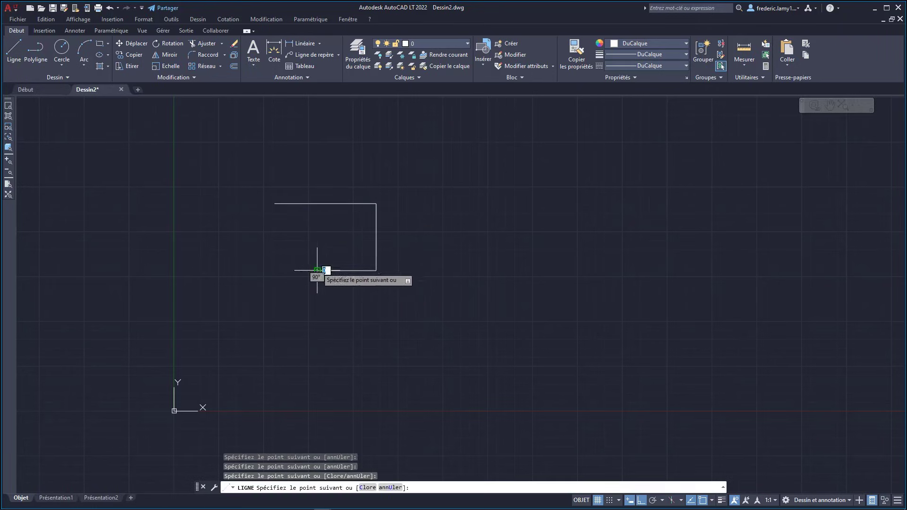
click(275, 204)
key(Escape)
click(318, 204)
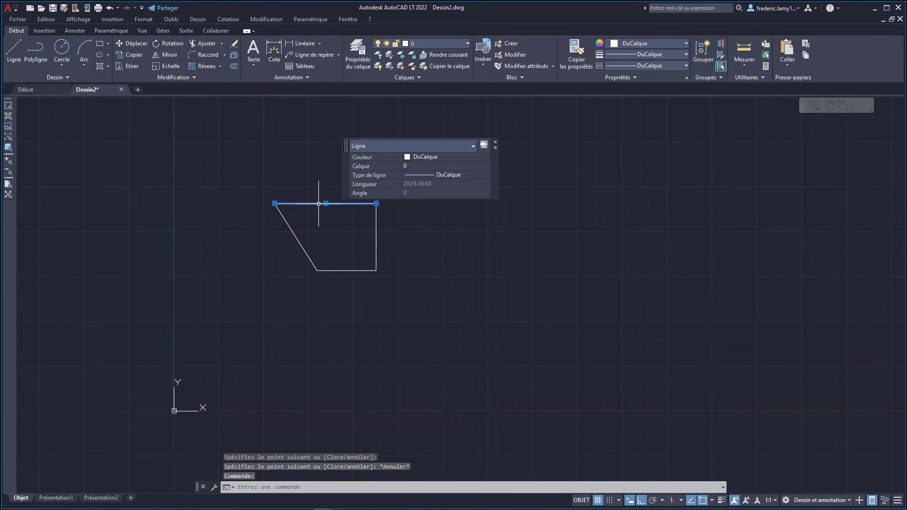
key(Escape)
Draw a similar, slightly smaller quadrilateral as a single polyline to its right, ending on the start point without the Close option
click(40, 55)
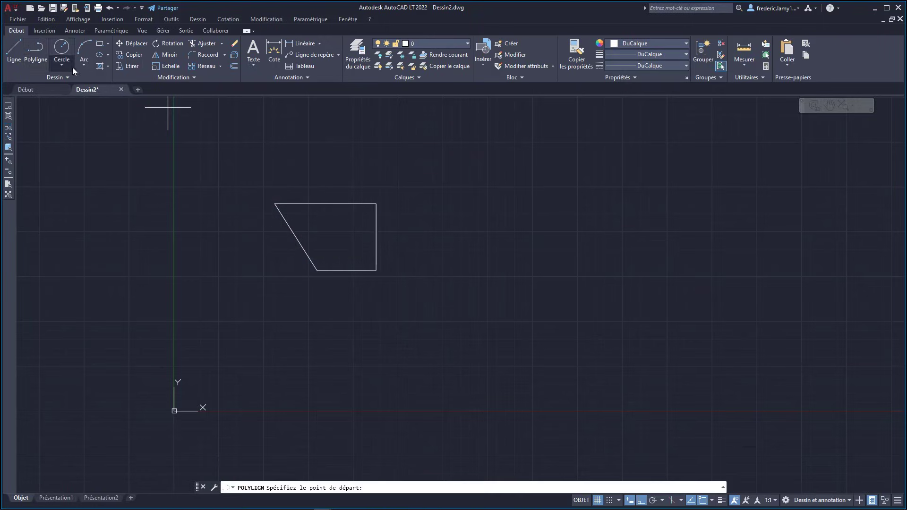
click(464, 204)
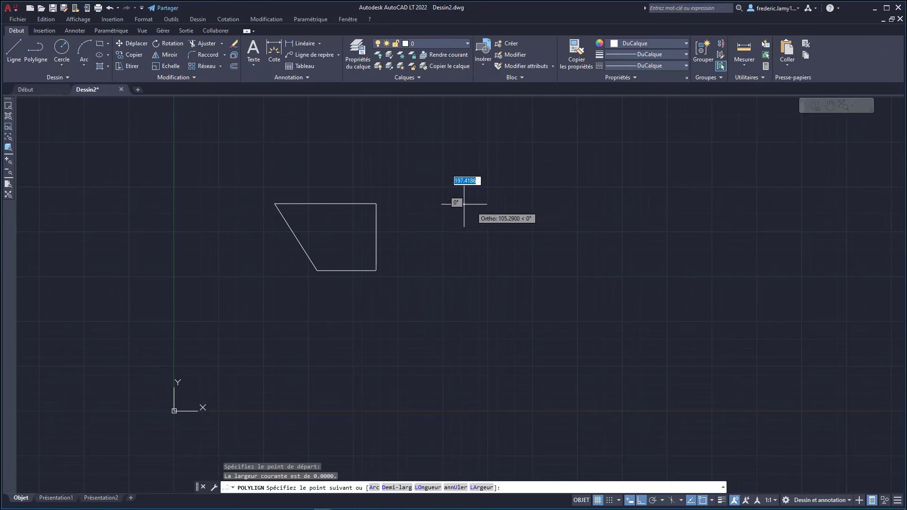
click(556, 204)
click(556, 260)
click(479, 260)
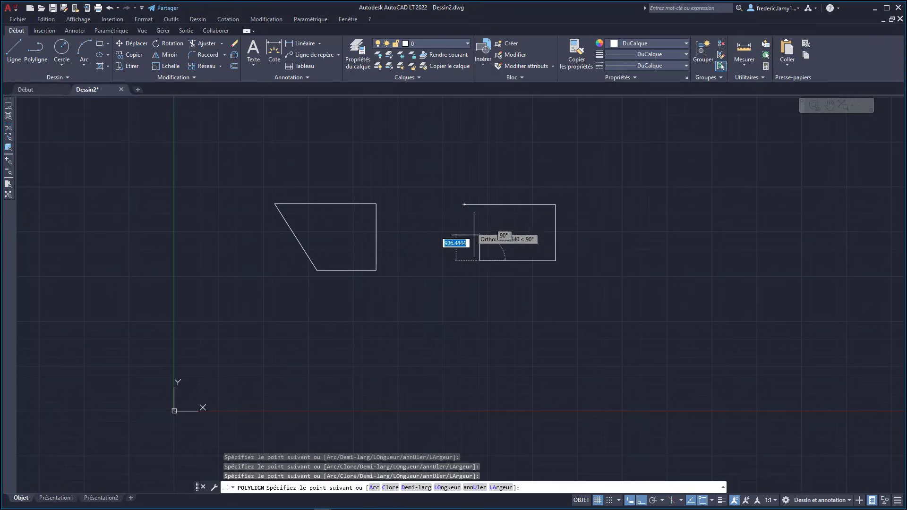
click(464, 204)
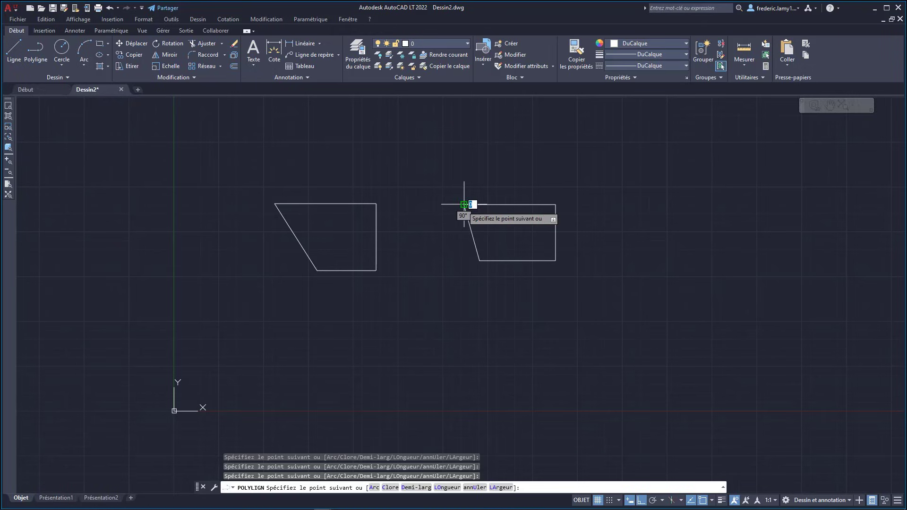
key(Escape)
Examine the object type of the right outline and of the left outline's top side by selecting each, and deselect them
click(497, 200)
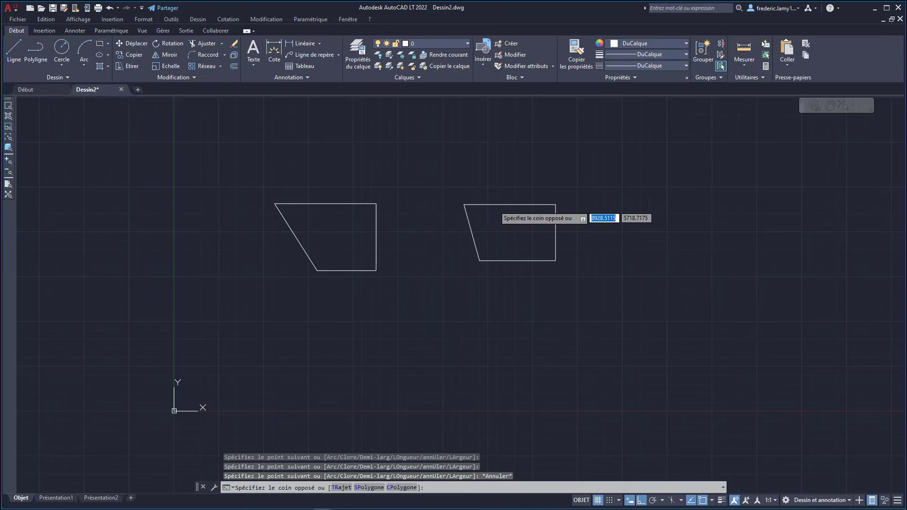
click(492, 206)
scroll(565, 230, up, 1)
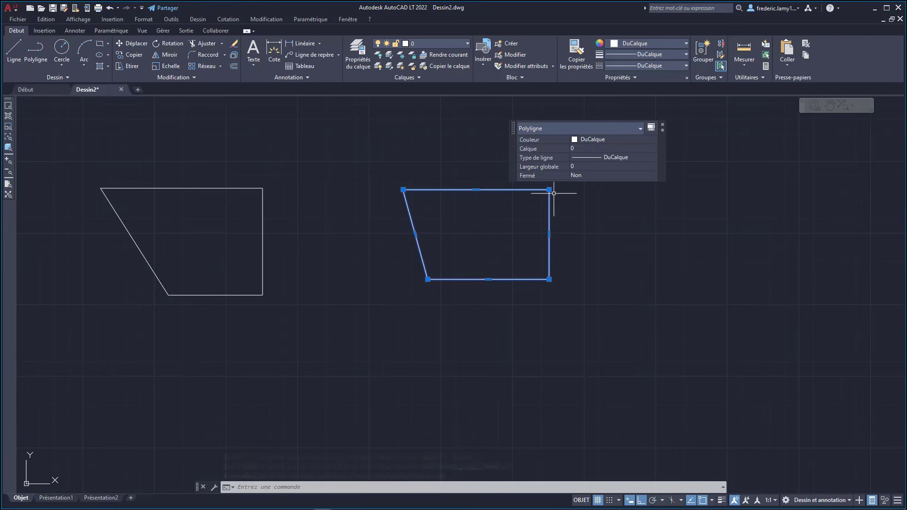
key(Escape)
scroll(467, 354, down, 1)
scroll(337, 307, up, 1)
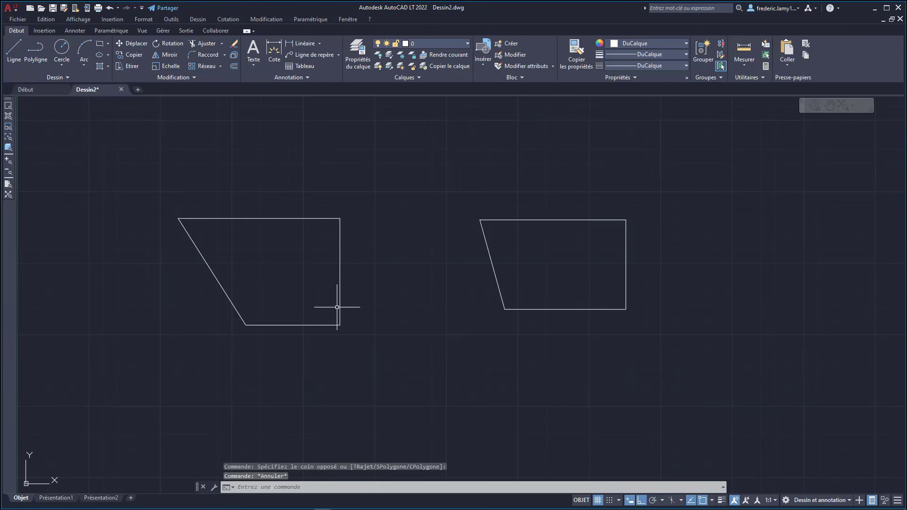
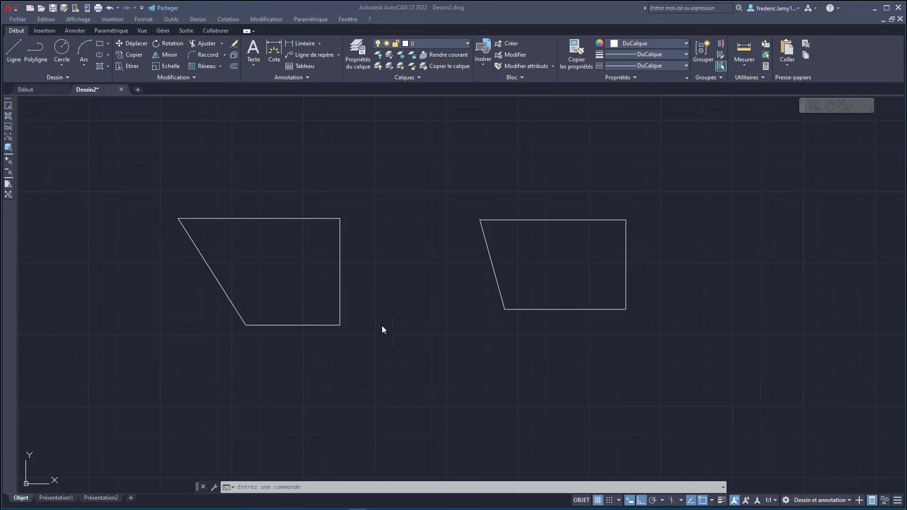
click(514, 220)
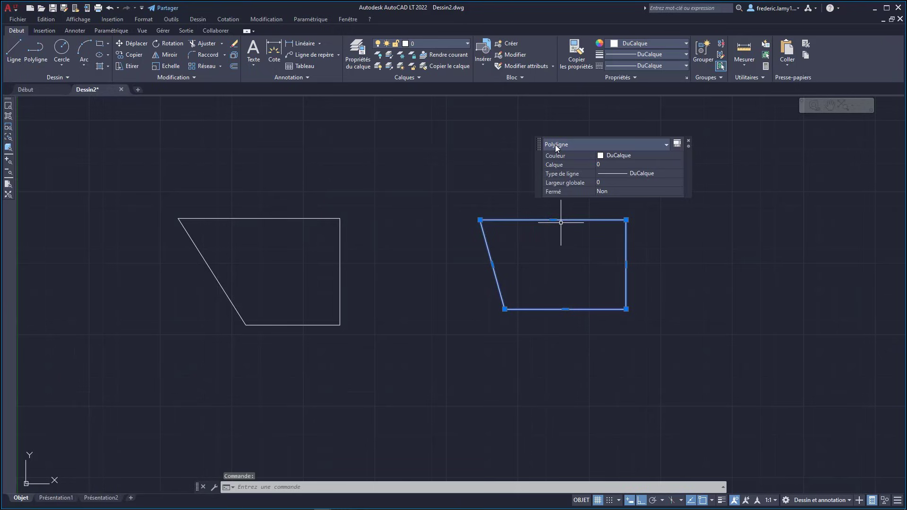
key(Escape)
key(Escape)
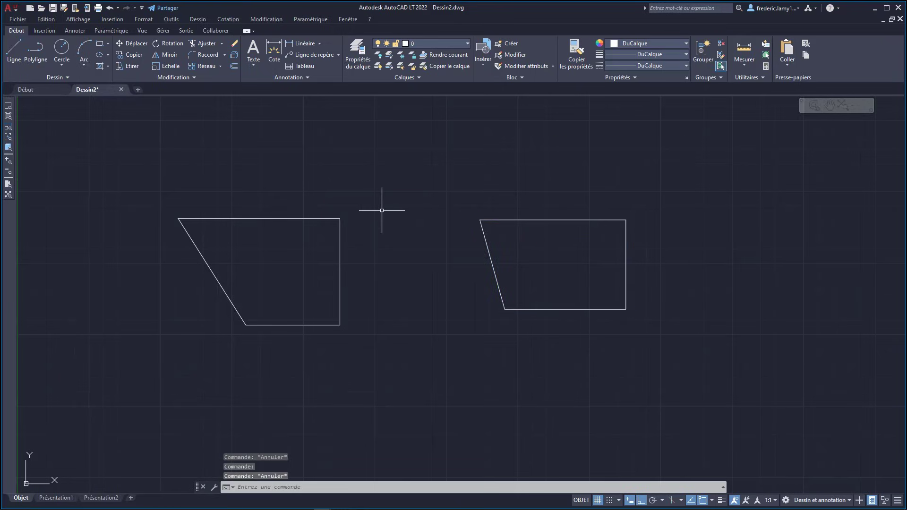
click(269, 218)
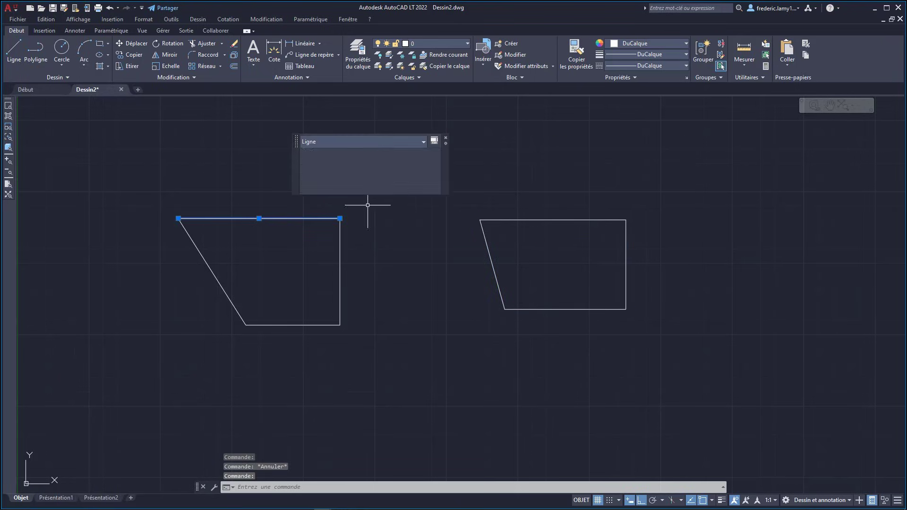
key(Escape)
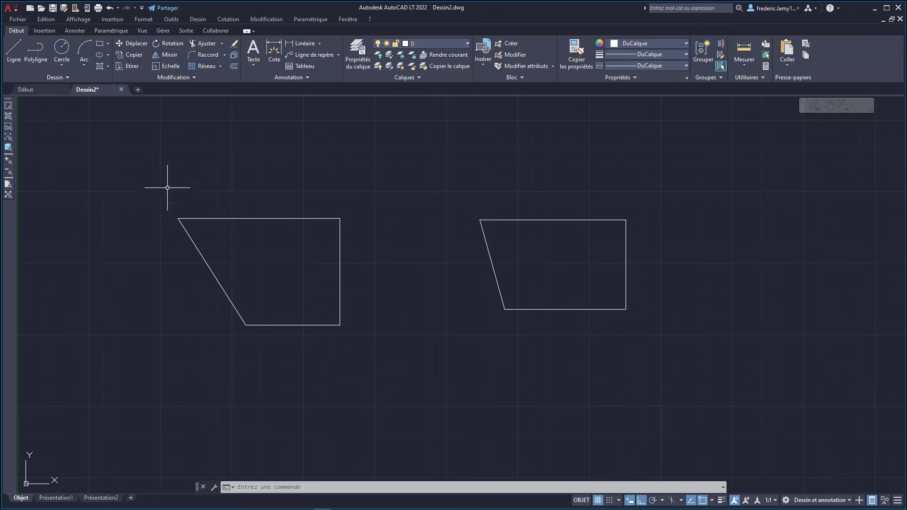
Join the left quadrilateral's four separate lines into one polyline, check its object type, and deselect it
click(143, 163)
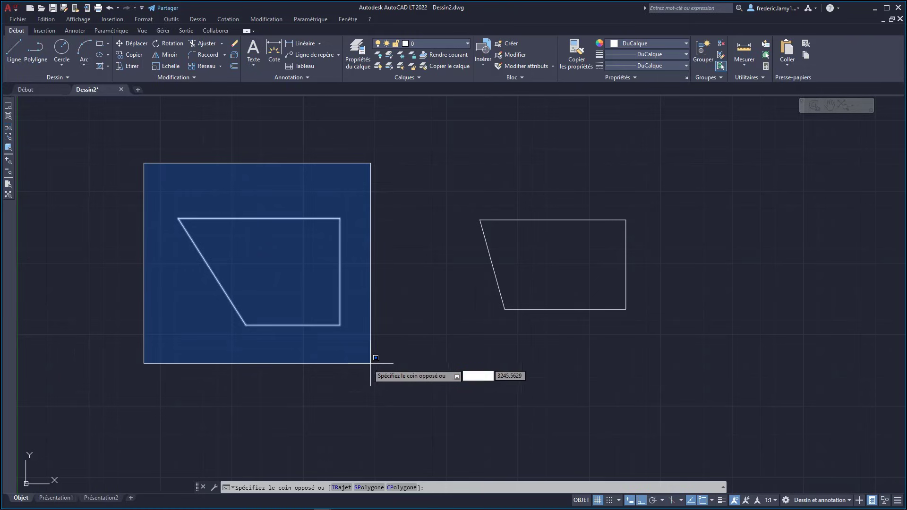
click(382, 373)
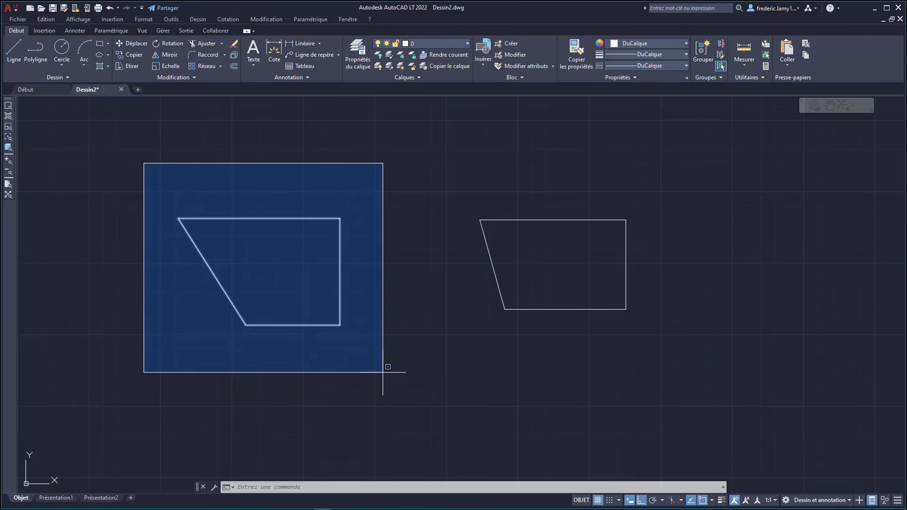
click(382, 372)
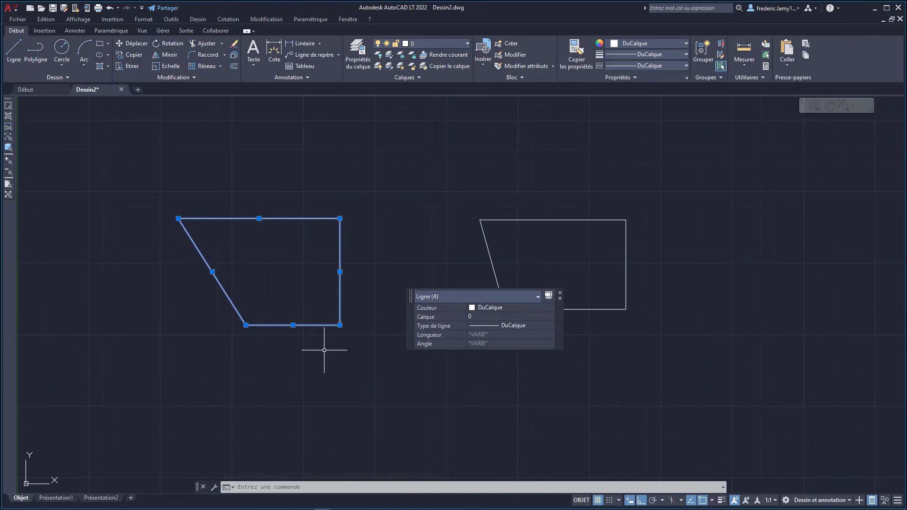
click(194, 77)
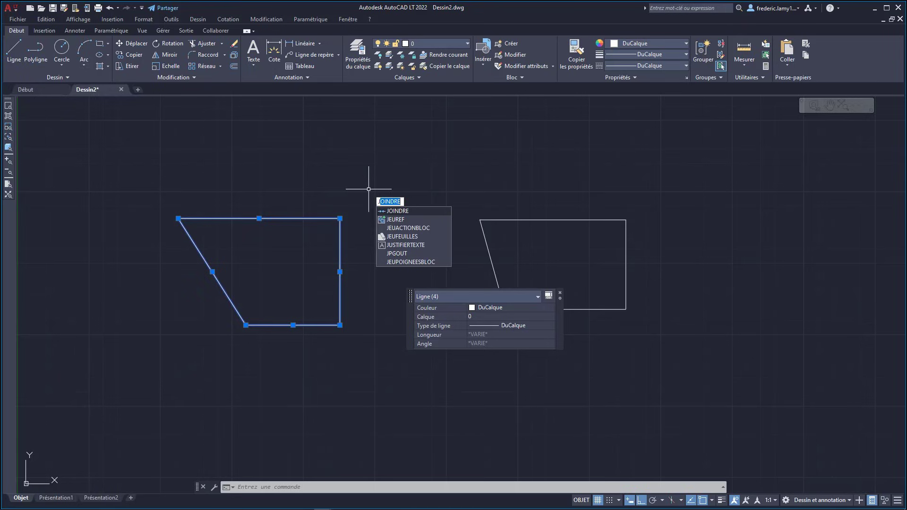
key(Return)
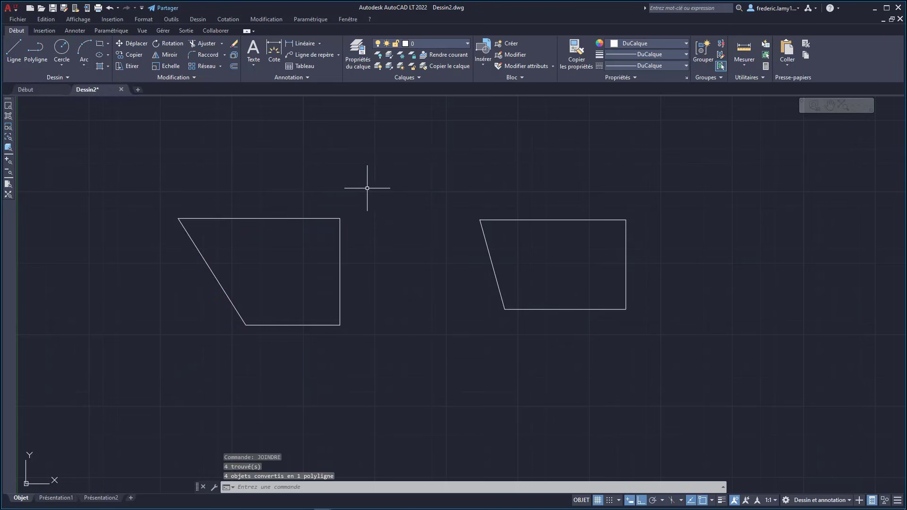
click(292, 218)
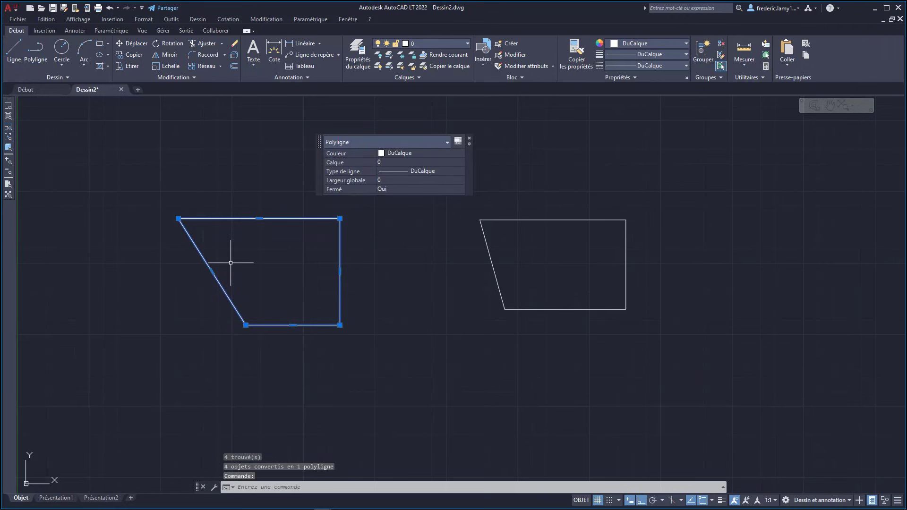
key(Escape)
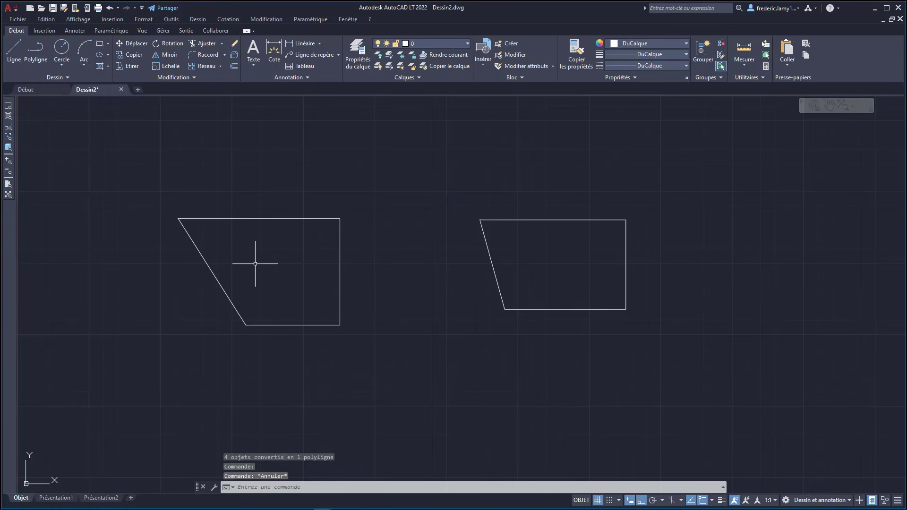
Explode the right polyline quadrilateral into separate lines and check the object type of its top side
click(522, 220)
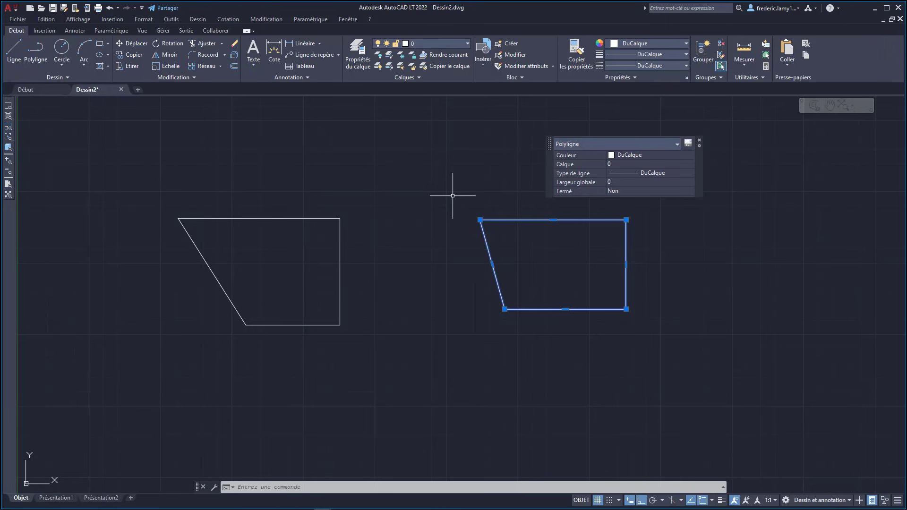
text(dec)
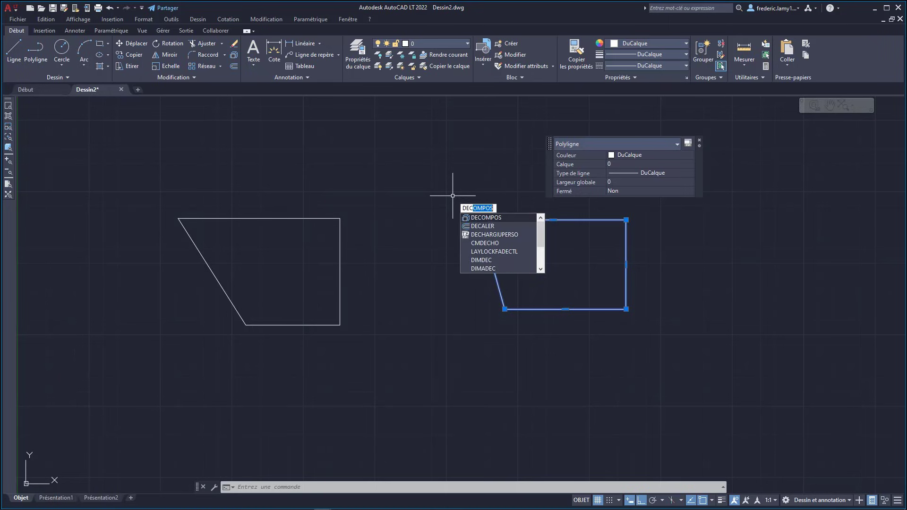
click(486, 217)
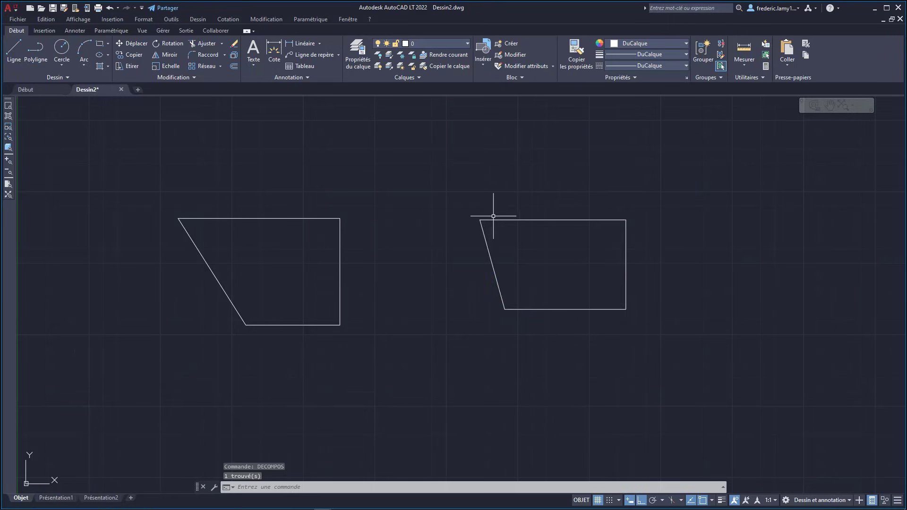
click(506, 220)
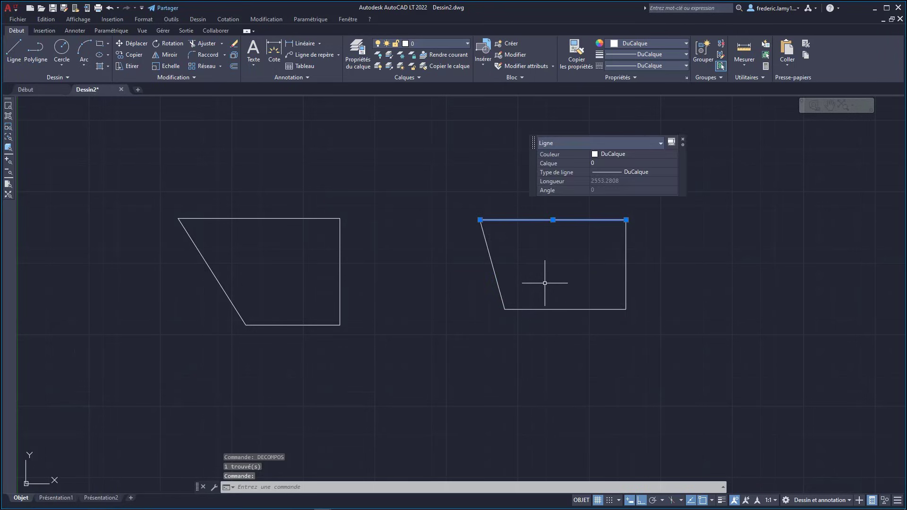
key(Escape)
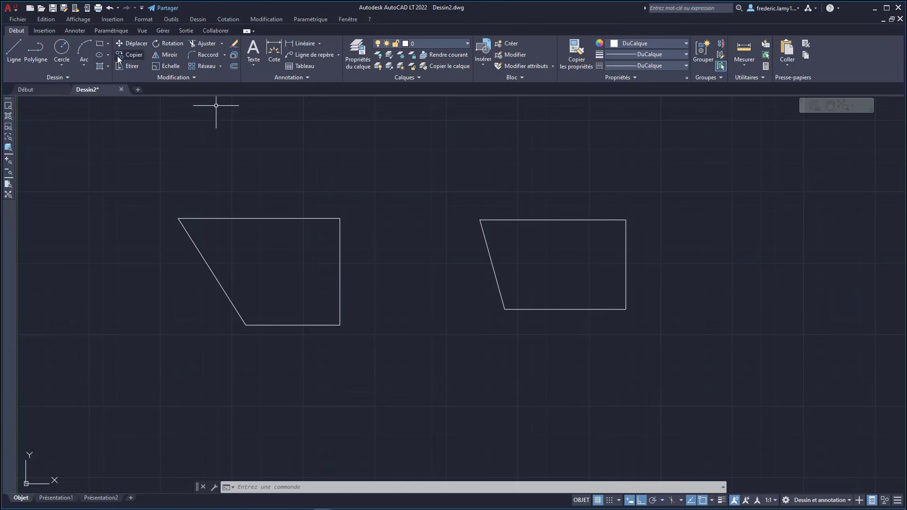
Draw two small rectangles side by side above the quadrilaterals, the right one slightly larger
click(101, 44)
click(337, 136)
click(390, 173)
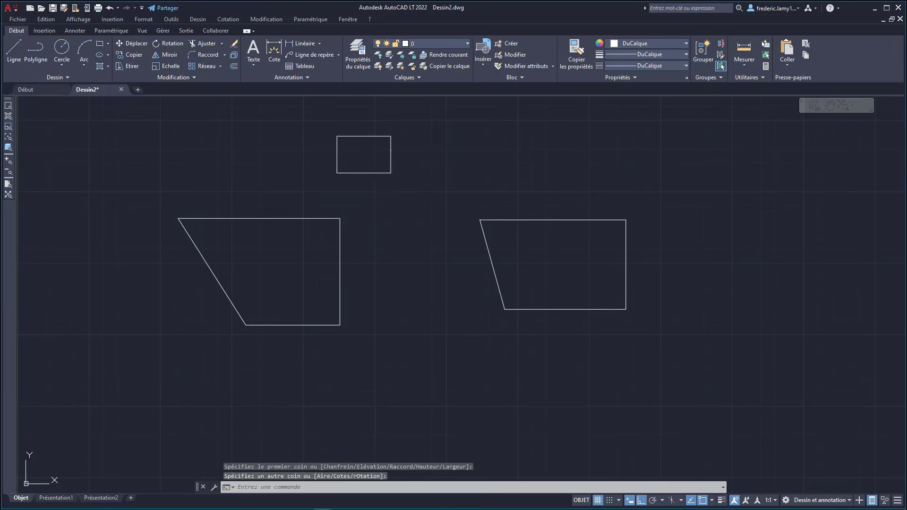
click(101, 44)
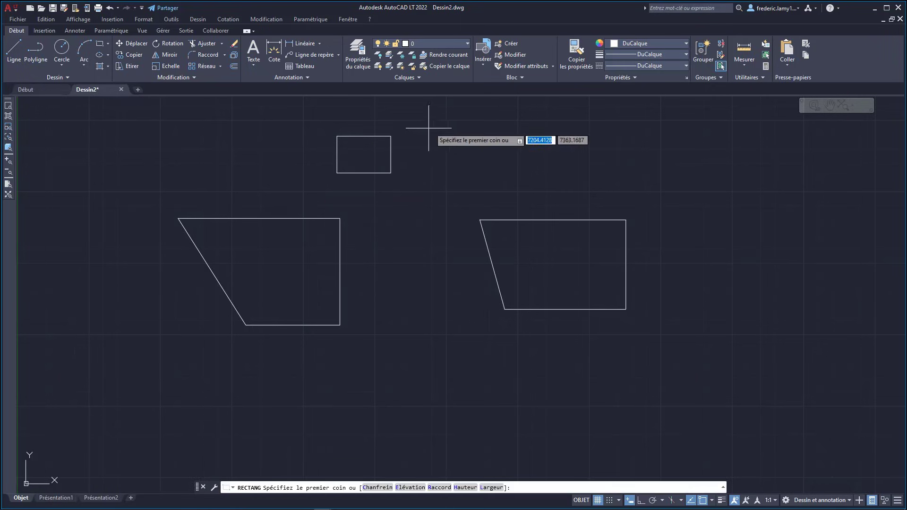
click(429, 128)
click(494, 180)
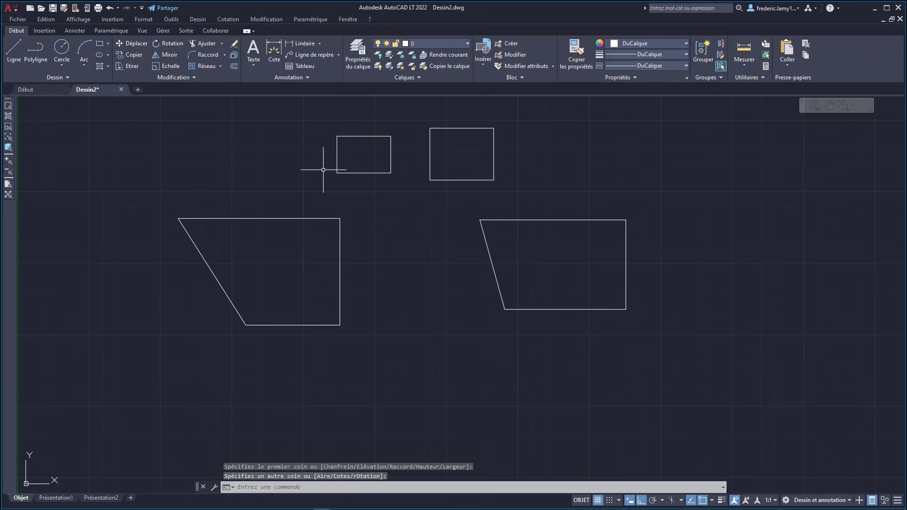
Draw a small, closed four-line quadrilateral with a slanted left side to the right of the other shapes
click(14, 50)
click(722, 186)
click(758, 186)
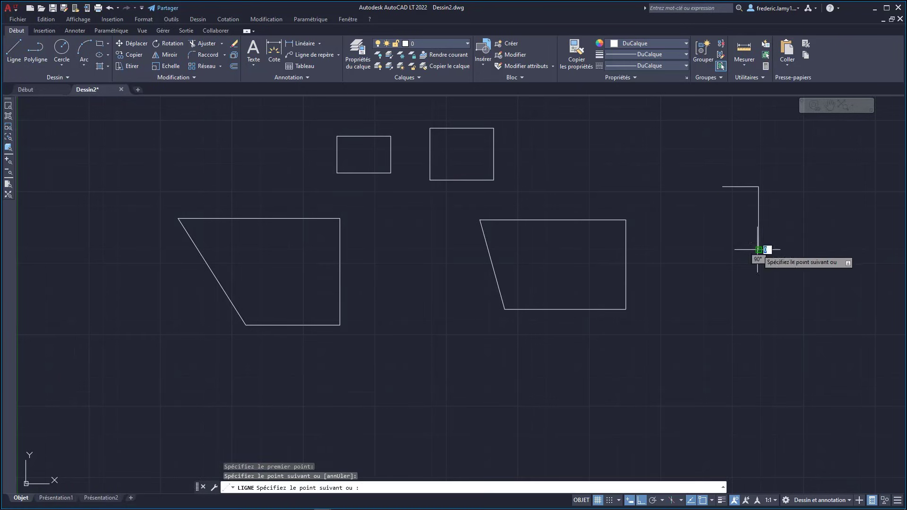
click(758, 250)
click(715, 250)
click(722, 187)
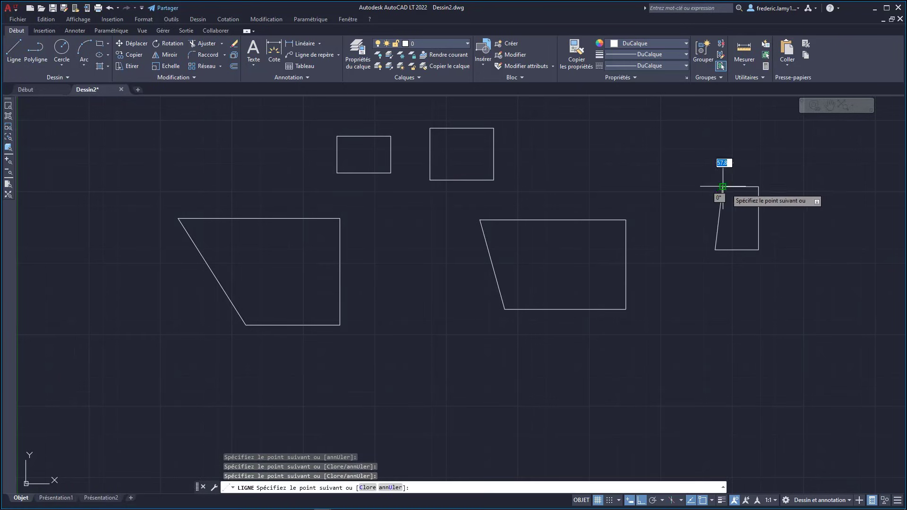
key(Escape)
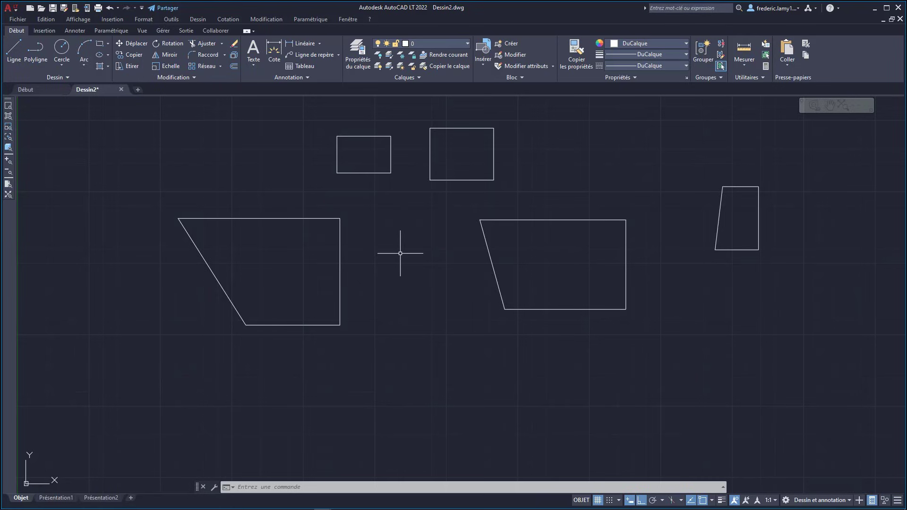
Recall the DECOMPOS command to explode the larger small rectangle into lines, and check its right side
text(RECTANG)
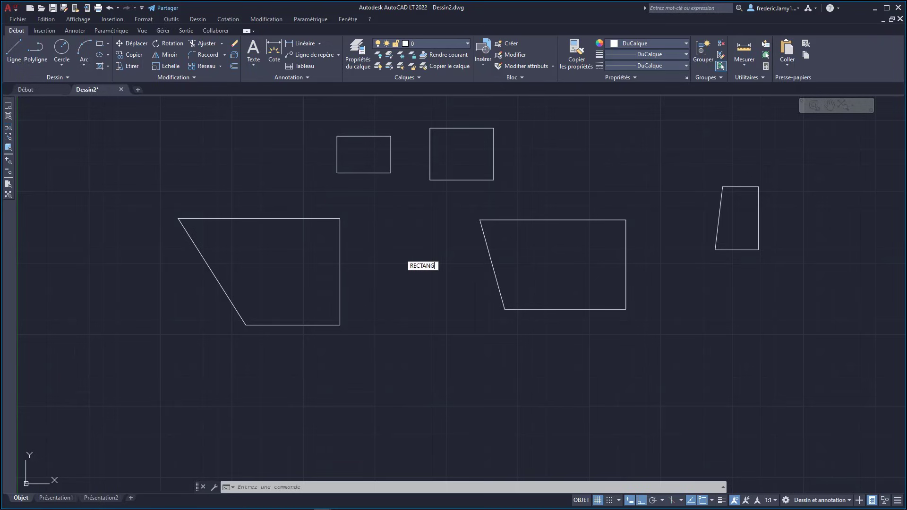
key(BackSpace)
key(BackSpace)
key(BackSpace)
key(BackSpace)
key(BackSpace)
key(BackSpace)
key(BackSpace)
text(DECOMPOS)
key(Return)
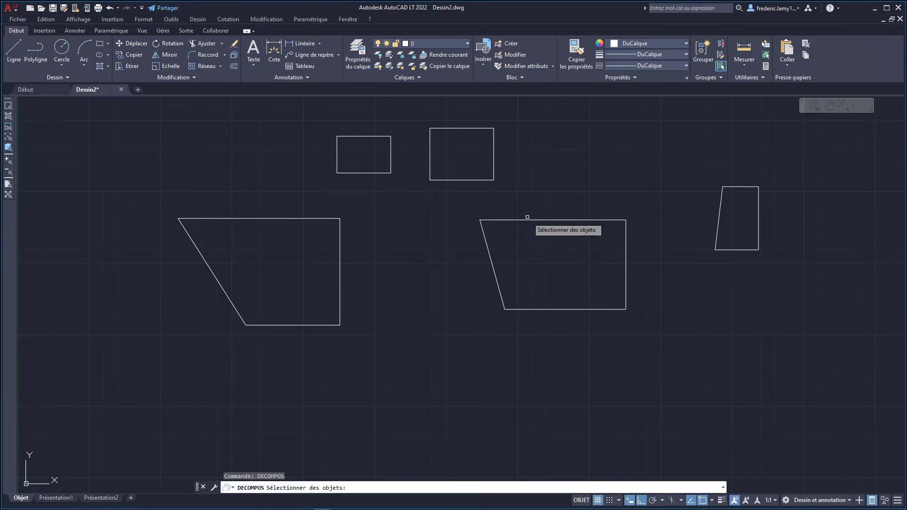
click(494, 169)
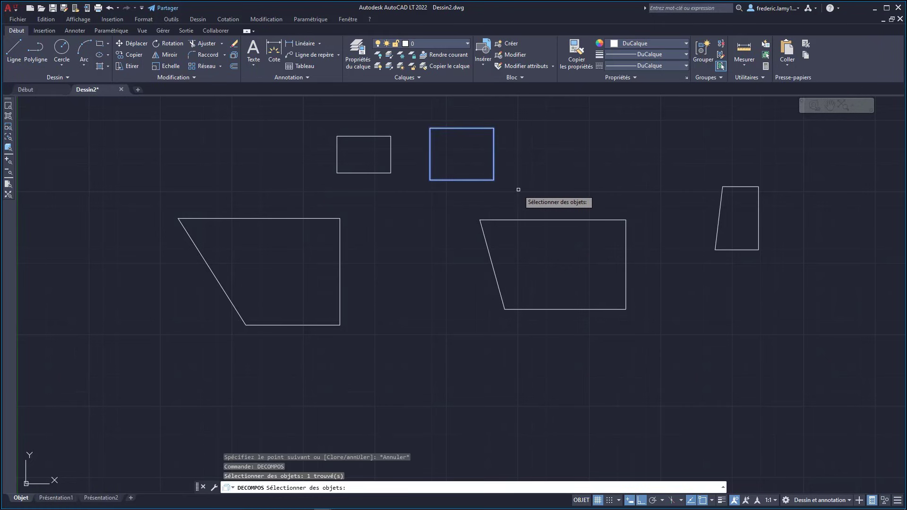
key(Return)
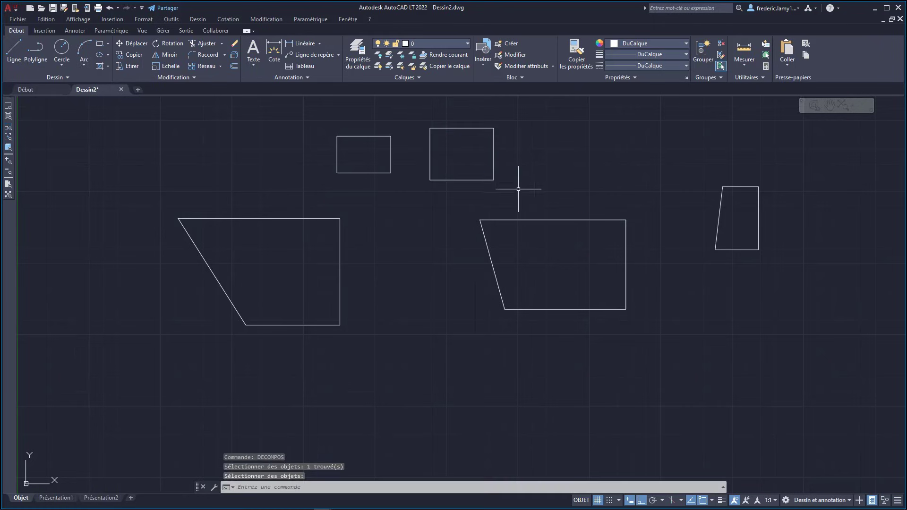
click(494, 172)
key(Escape)
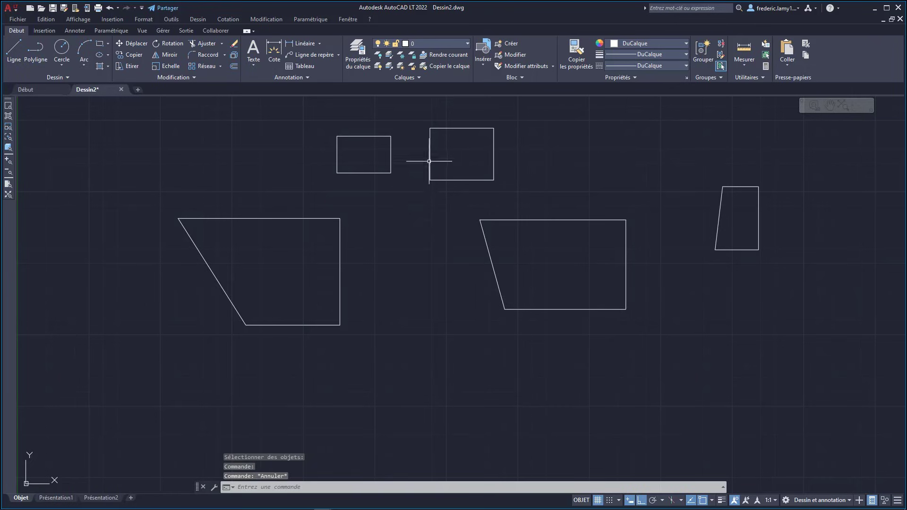
Join the exploded rectangle's four lines back into a polyline with JOINDRE, and check its object type
click(419, 112)
click(523, 190)
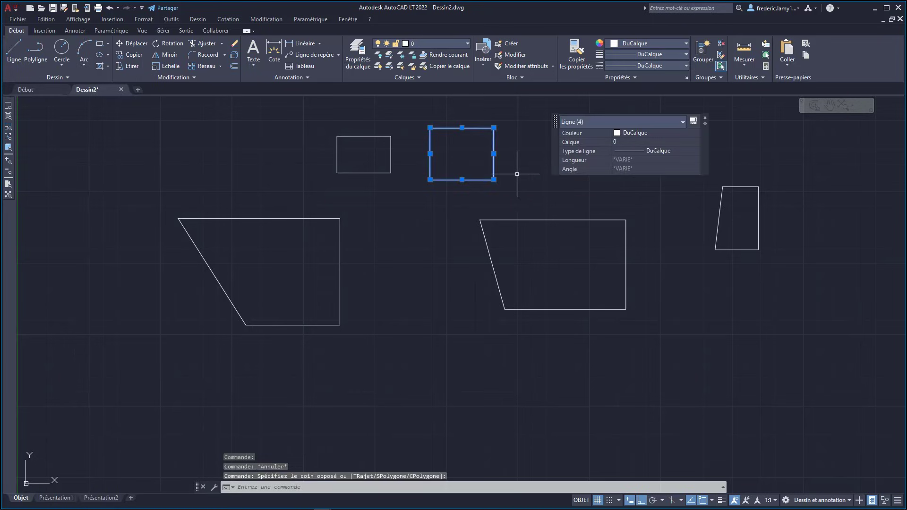
text(JOINDRE)
key(Return)
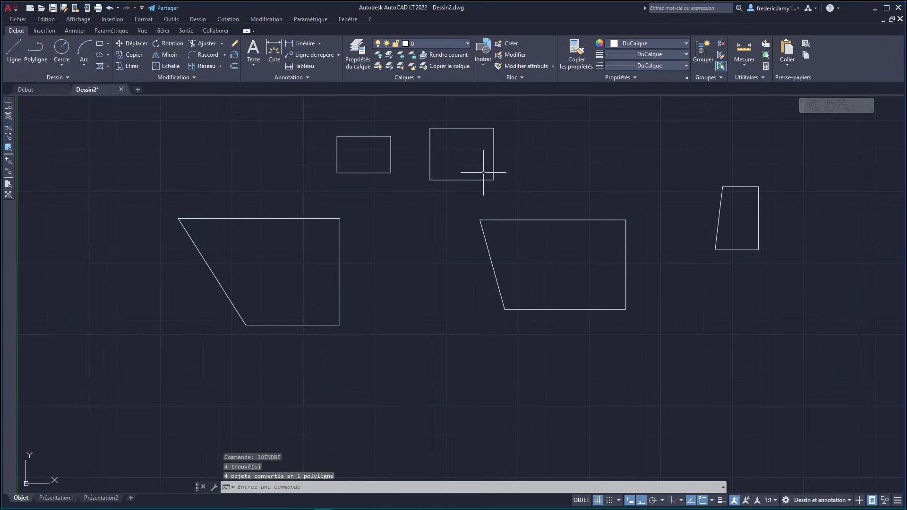
click(493, 151)
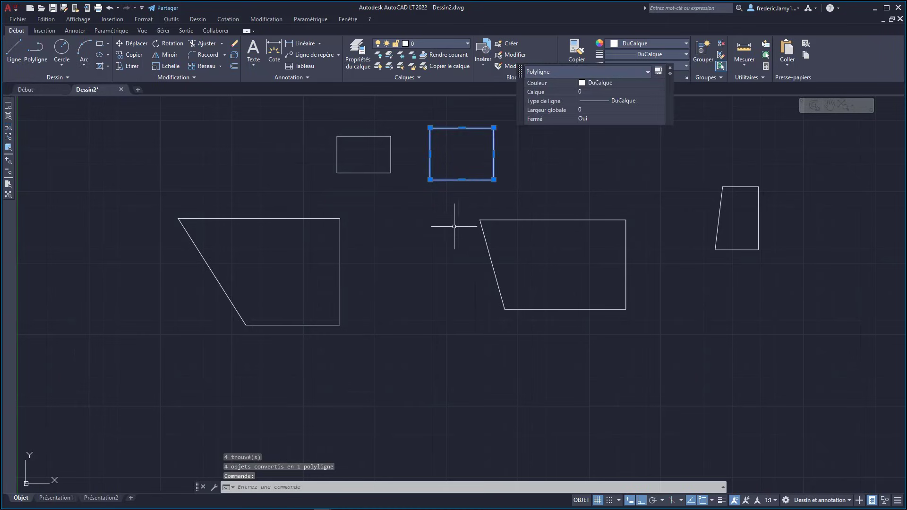
key(Escape)
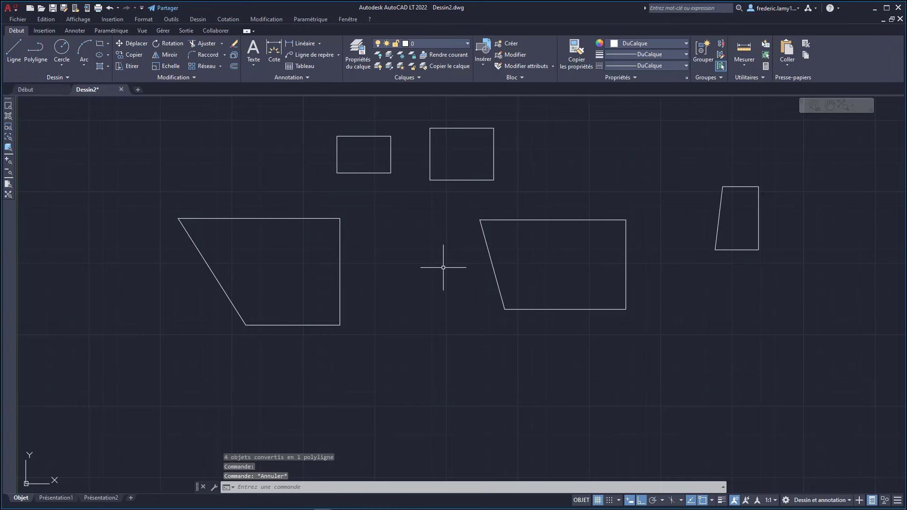
Browse the history of previously used commands, including POLYLIGN, DECOMPOS and JOINDRE, without running any of them
text(RECTANG)
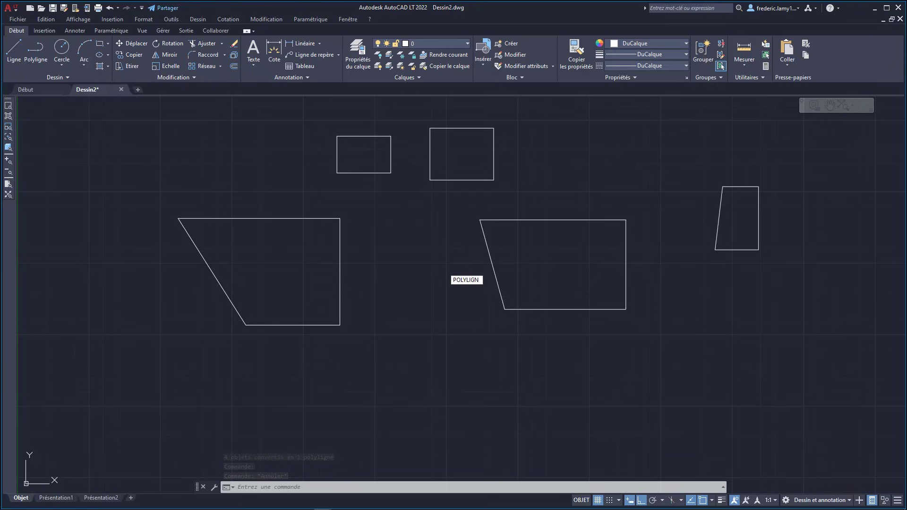
key(BackSpace)
key(BackSpace)
key(BackSpace)
key(BackSpace)
key(BackSpace)
key(BackSpace)
key(BackSpace)
text(U)
key(BackSpace)
text(COPIERPRESS)
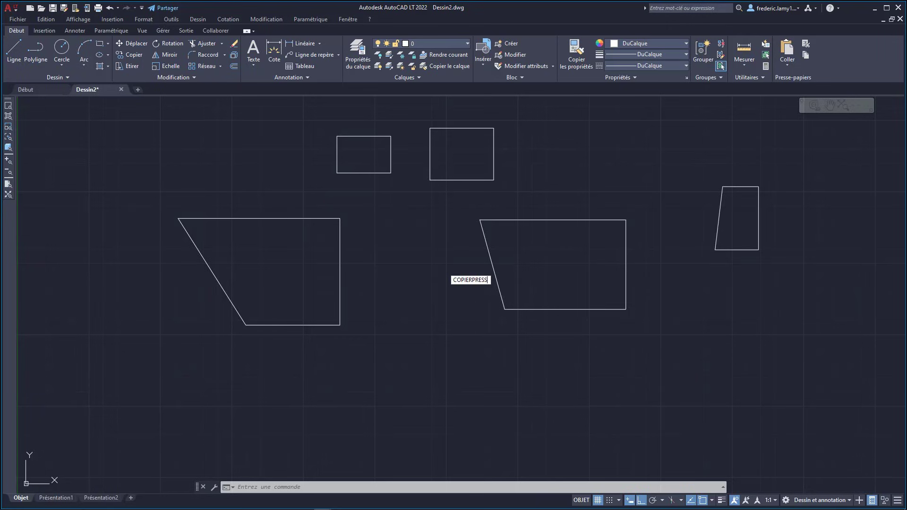
key(BackSpace)
key(BackSpace)
key(BackSpace)
key(BackSpace)
key(BackSpace)
key(BackSpace)
key(BackSpace)
key(BackSpace)
key(BackSpace)
key(BackSpace)
key(BackSpace)
text(POLYLIGN)
key(Up)
key(Up)
key(Escape)
key(Escape)
text(DECOMPOS)
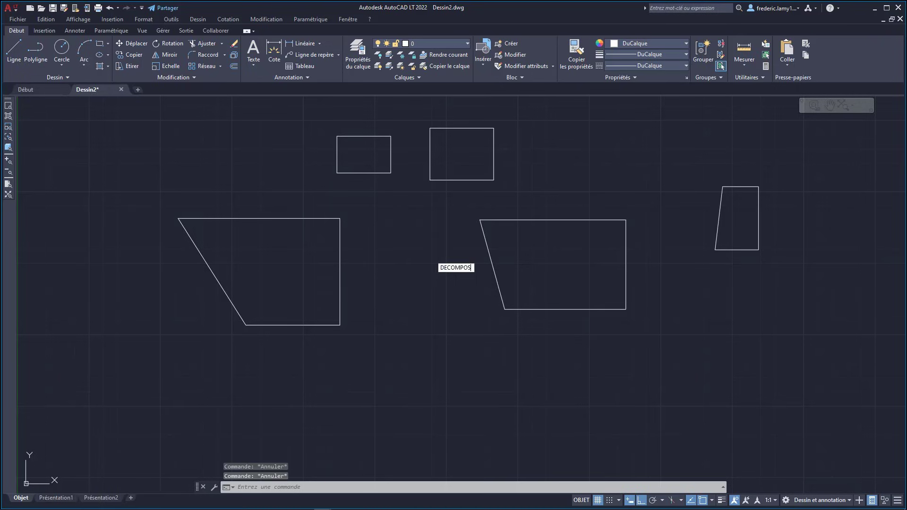
key(Escape)
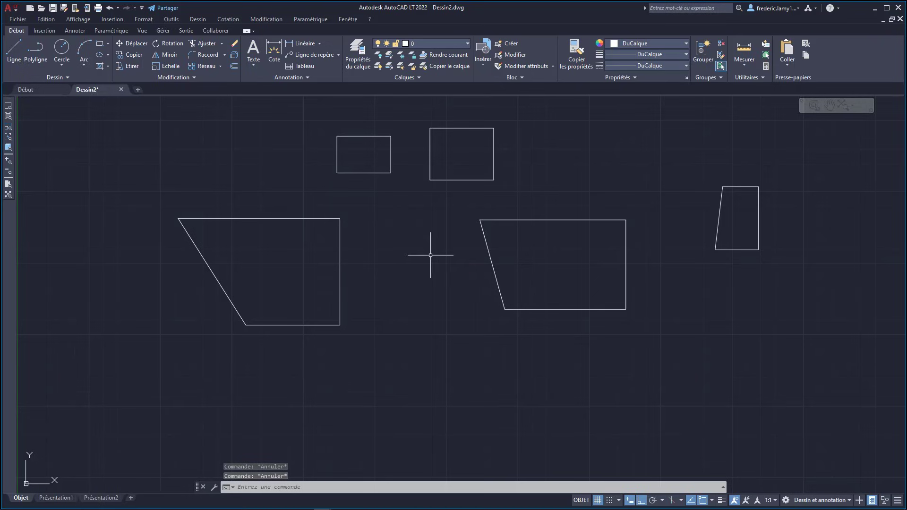
key(Up)
key(Up)
key(Up)
key(Up)
key(Up)
key(Up)
key(Up)
key(Up)
key(Up)
key(Up)
key(Up)
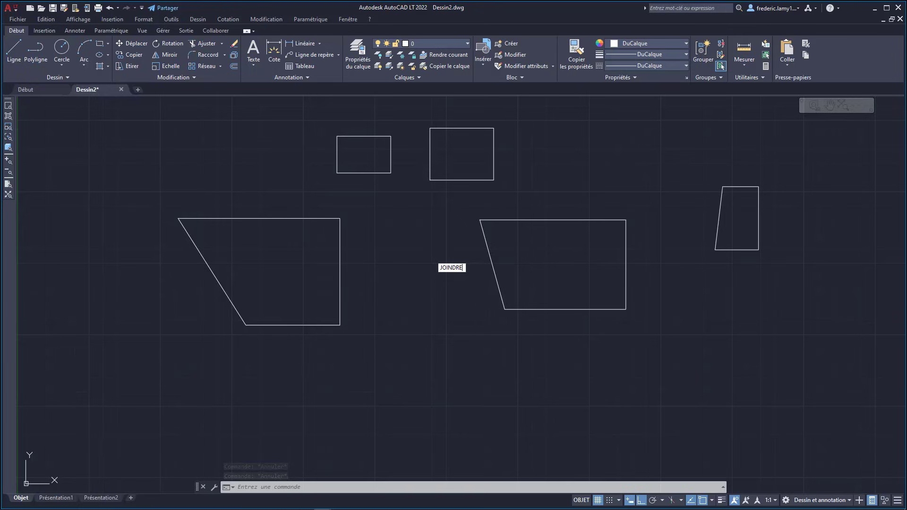
key(Escape)
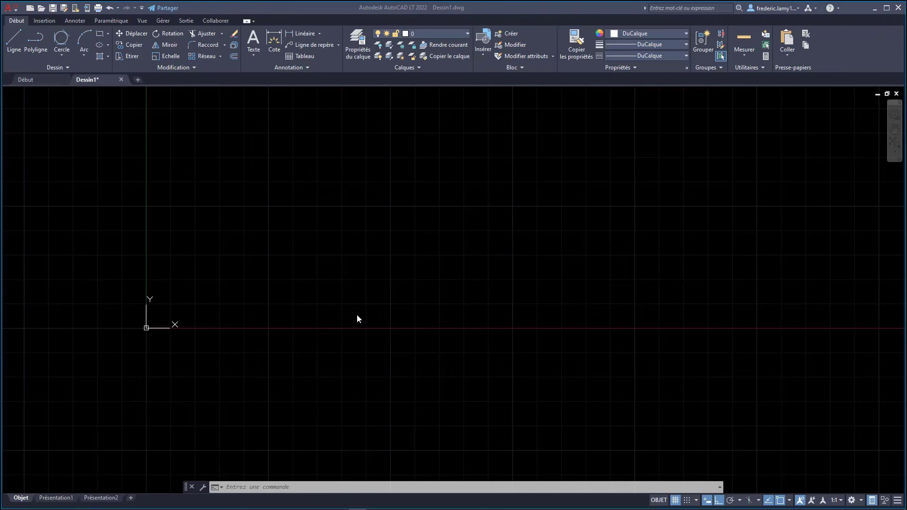
Draw a circle by centre and radius with a radius of 50, above and to the right of the origin
click(62, 56)
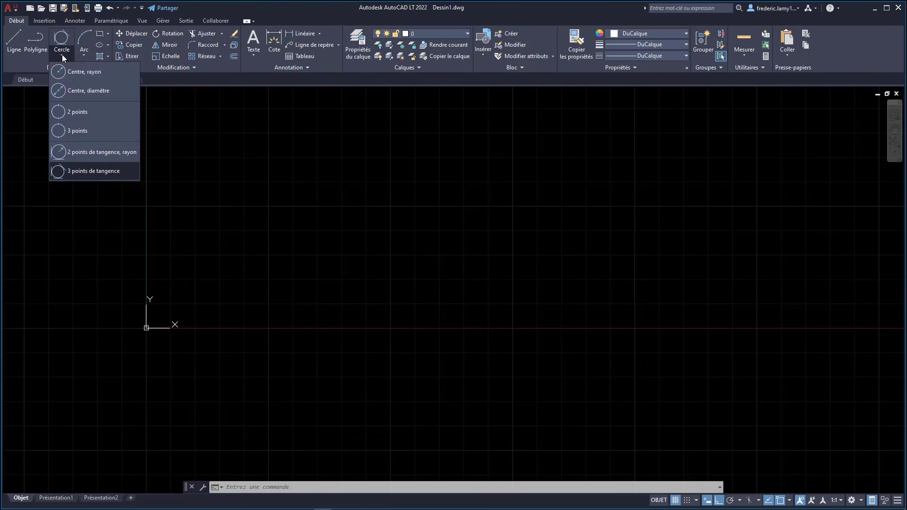
click(69, 72)
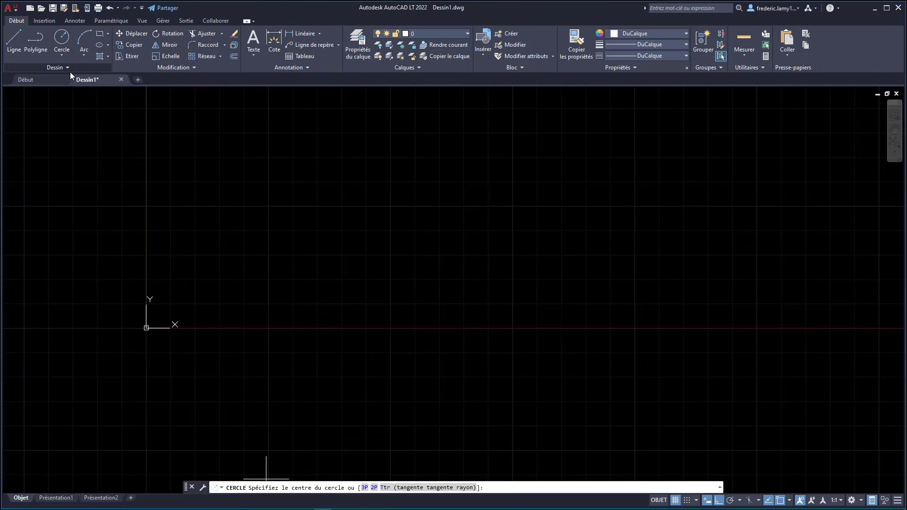
click(64, 40)
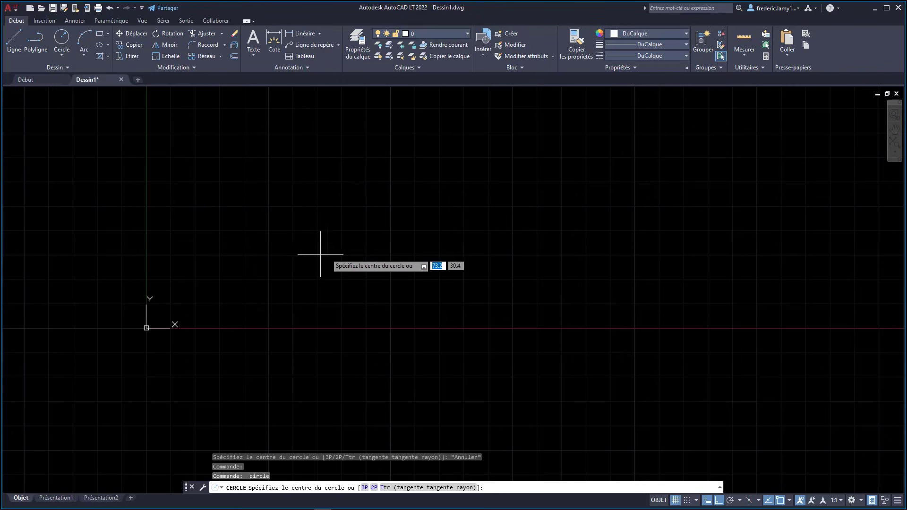
click(324, 228)
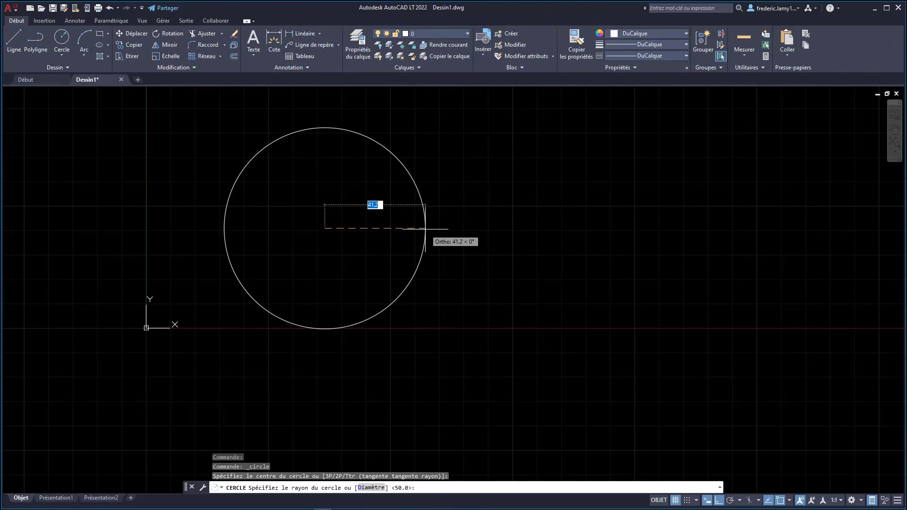
text(50)
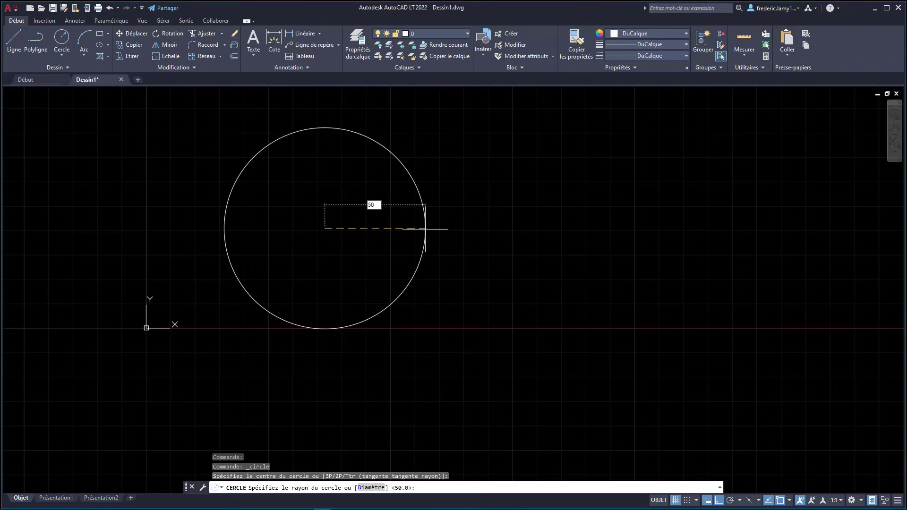
key(Return)
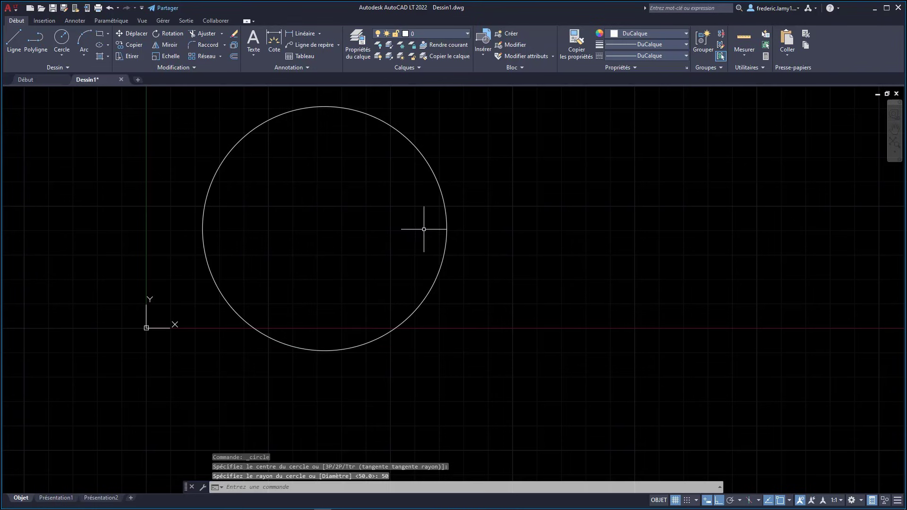
scroll(364, 292, down, 2)
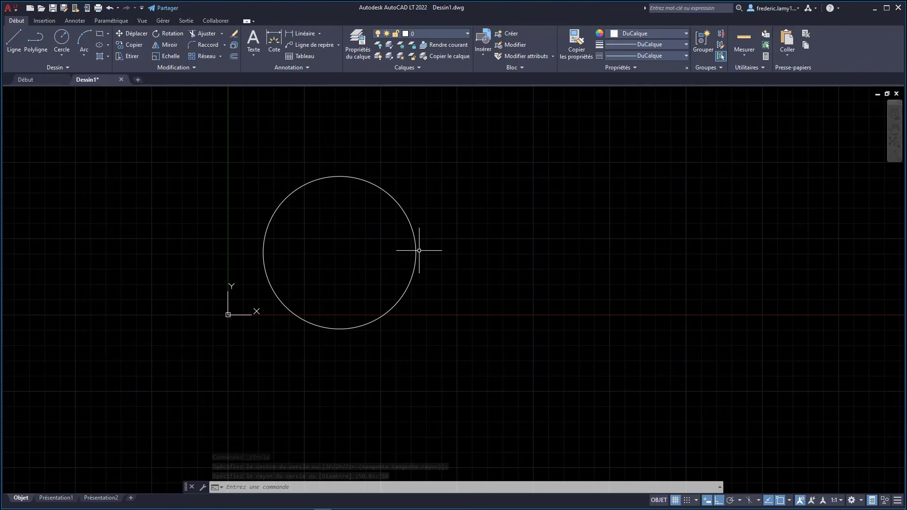
Check the circle's properties with the quick properties display, toggling it off and on before closing it
click(411, 225)
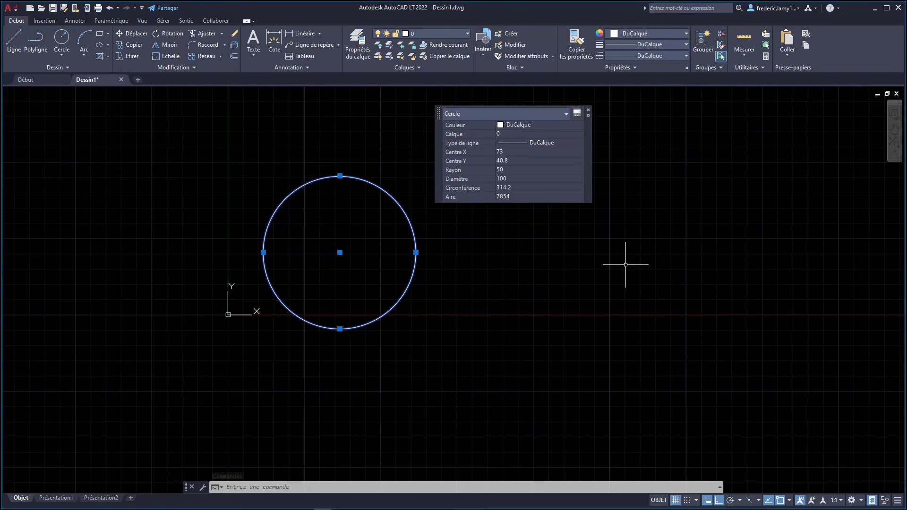
click(873, 500)
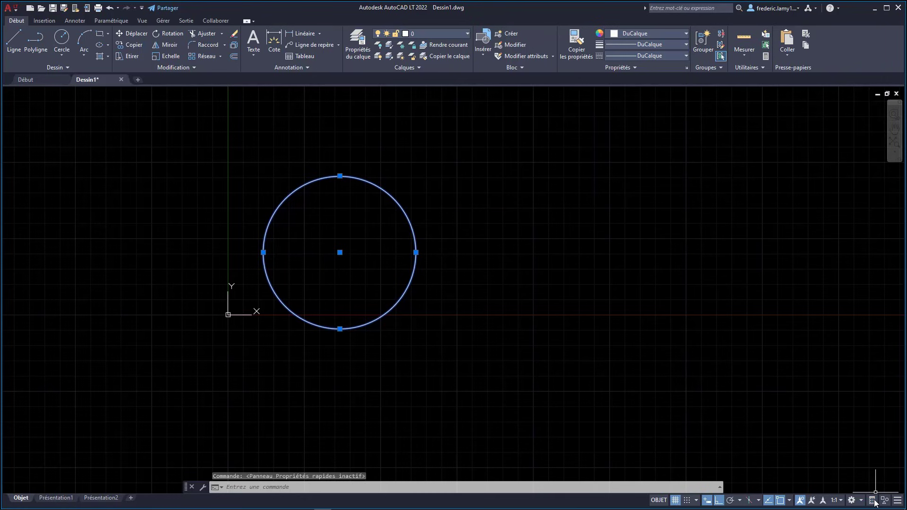
click(873, 500)
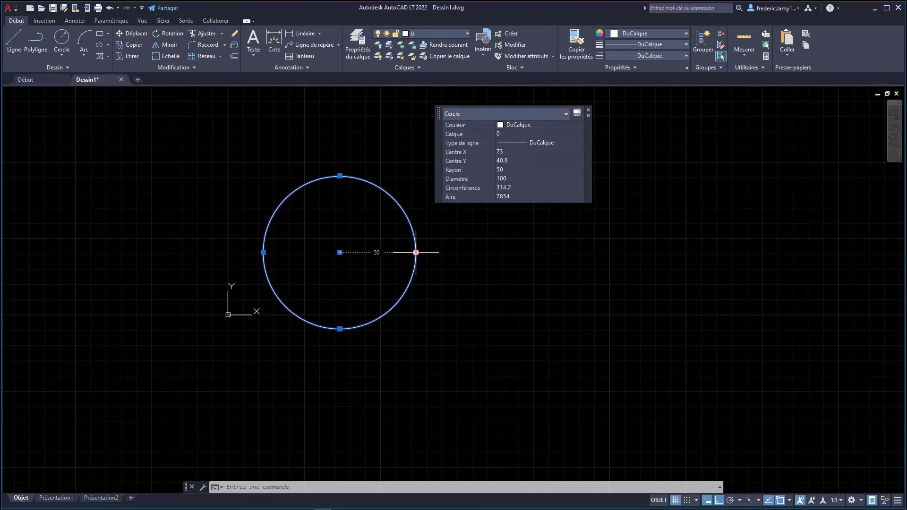
click(588, 112)
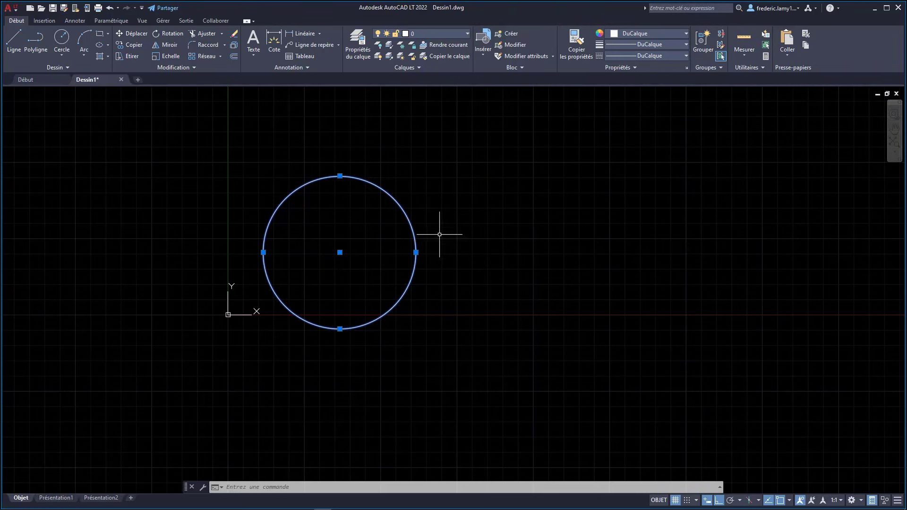
Stretch the circle by its right quadrant grip to a radius of 100, and shrink it back to 50
click(416, 253)
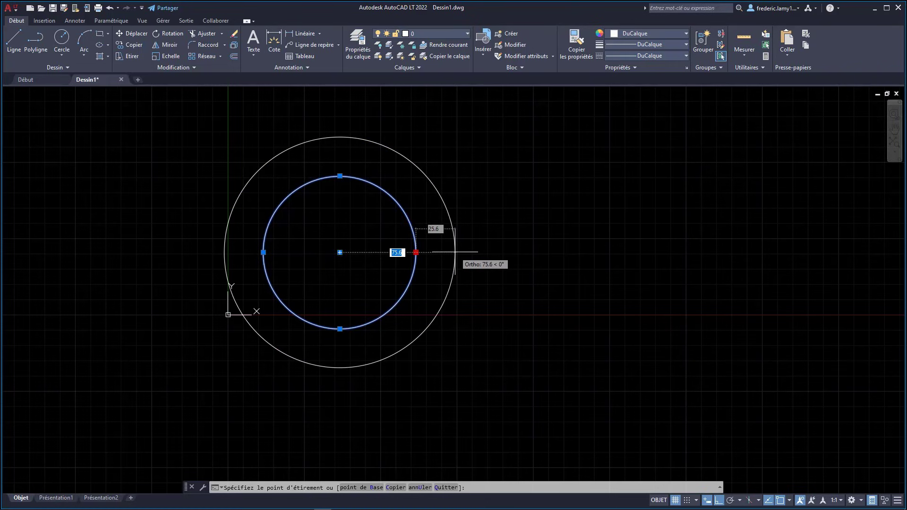
text(100)
key(Return)
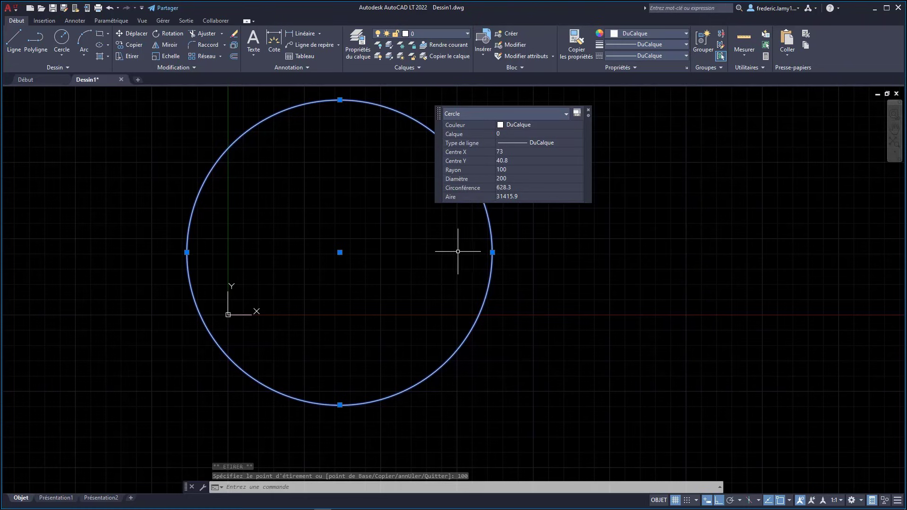
click(493, 252)
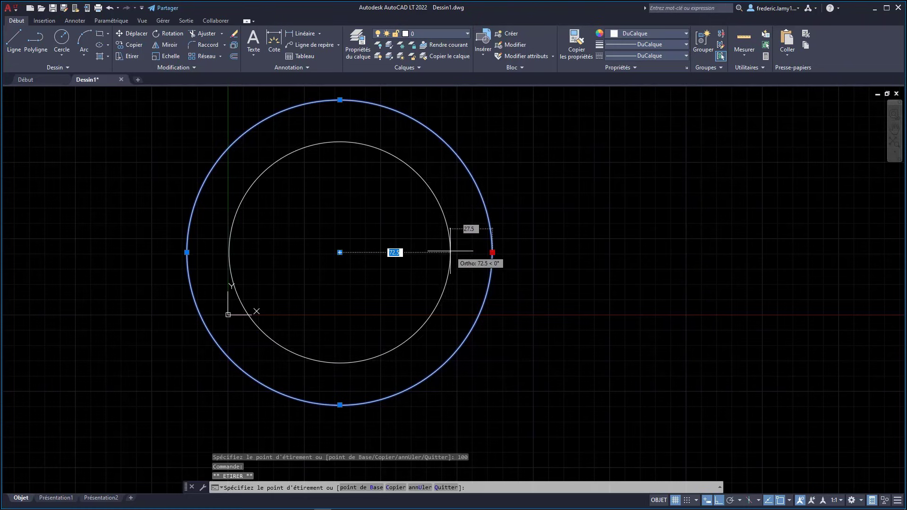
text(50)
key(Return)
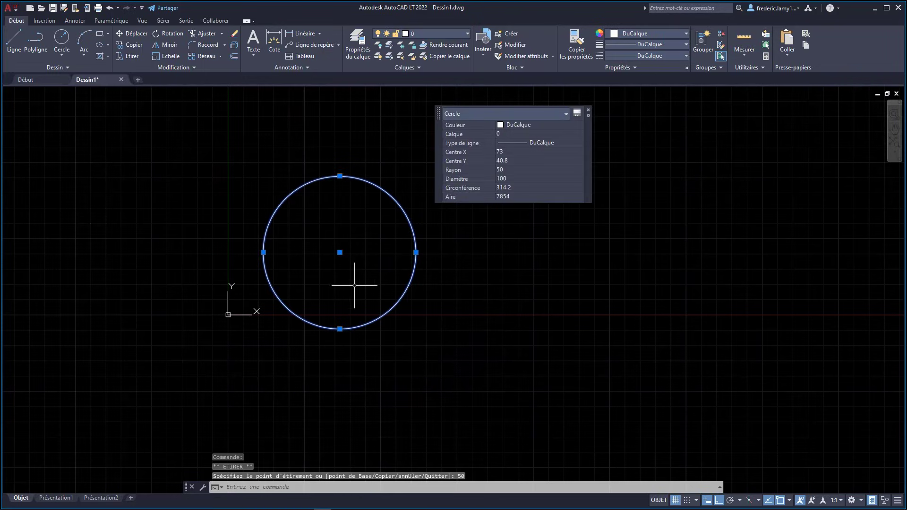
Set the circle's radius to 20 in its quick properties
click(503, 170)
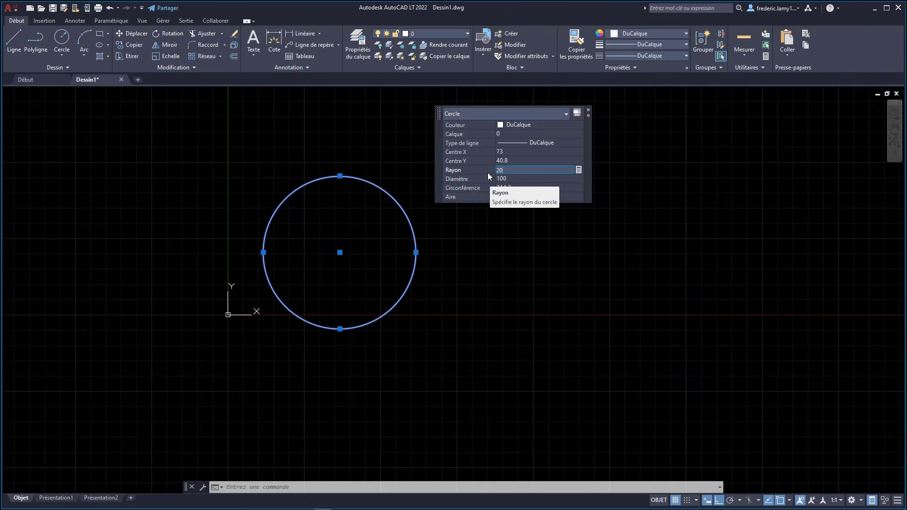
text(20)
key(Return)
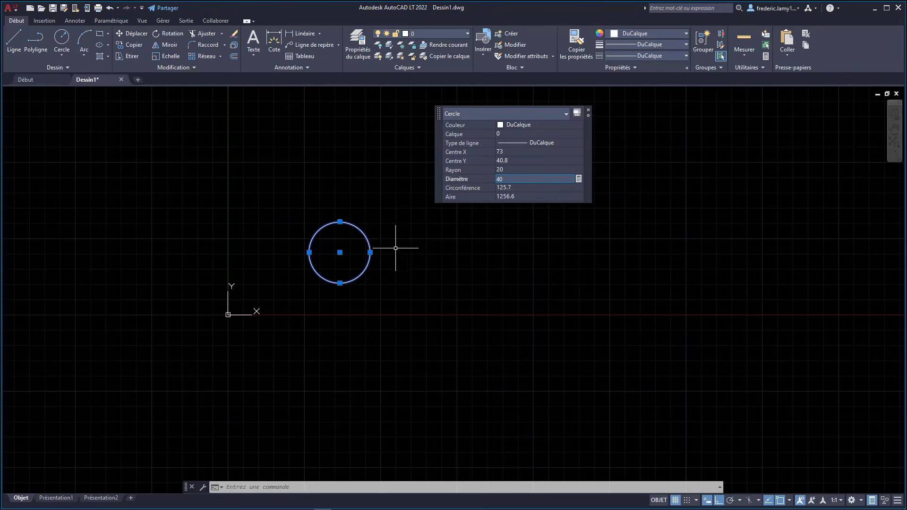
Move the circle about 28 units horizontally to the right by its centre grip, and close its quick properties
scroll(351, 257, up, 4)
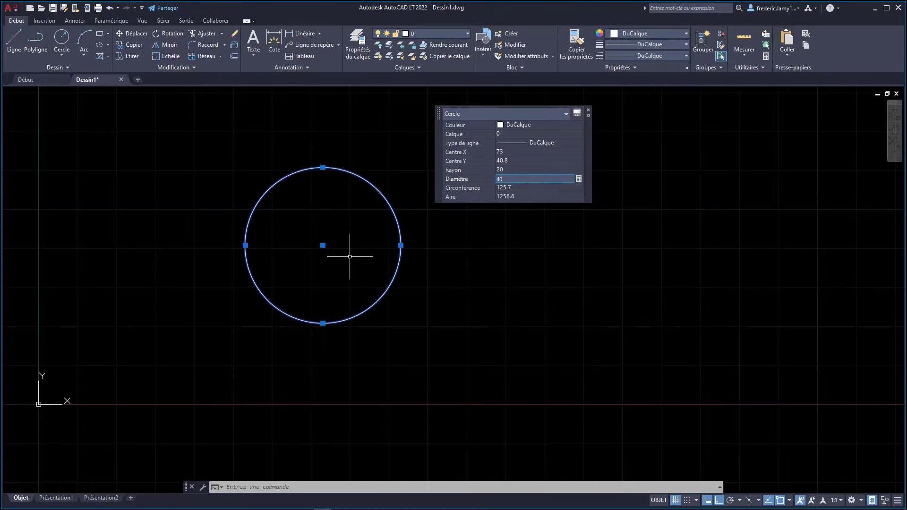
click(322, 245)
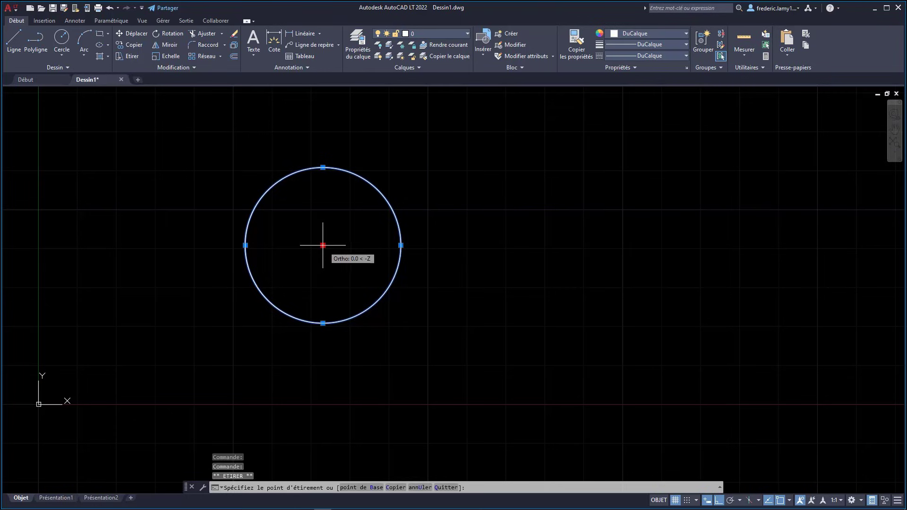
click(431, 254)
scroll(402, 298, down, 5)
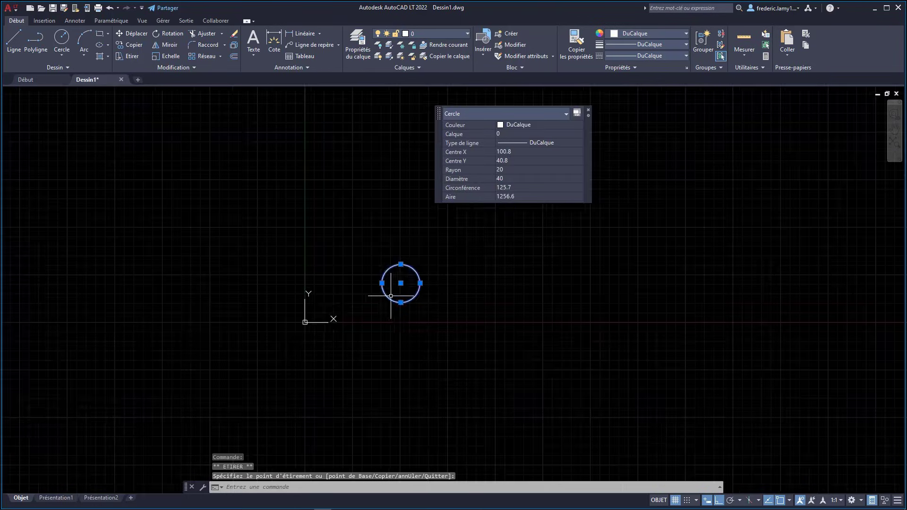
scroll(432, 295, up, 4)
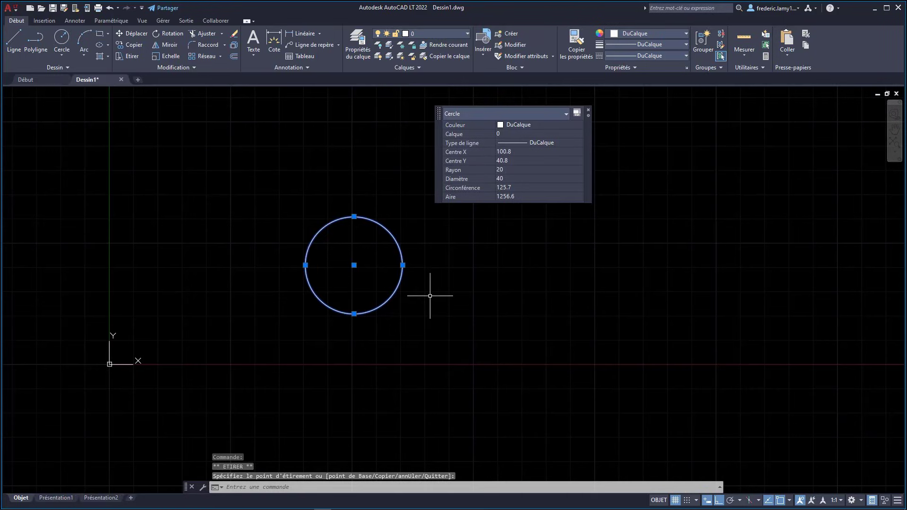
click(588, 112)
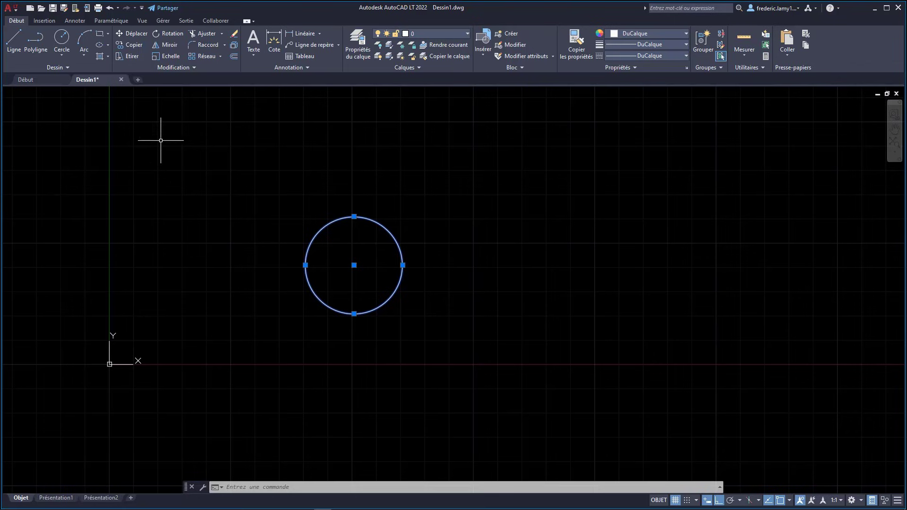
Draw a circle by centre and diameter with a diameter of 100 to the right of the small circle, and check its properties
click(61, 56)
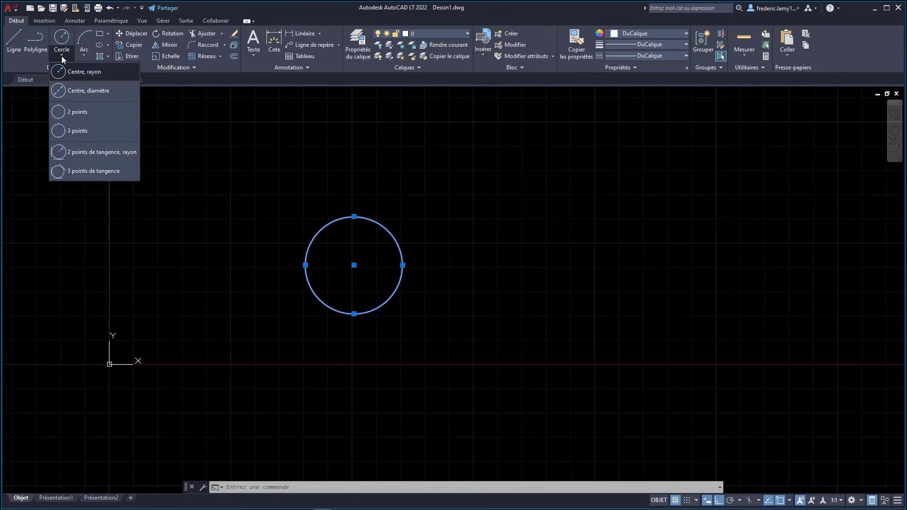
click(75, 91)
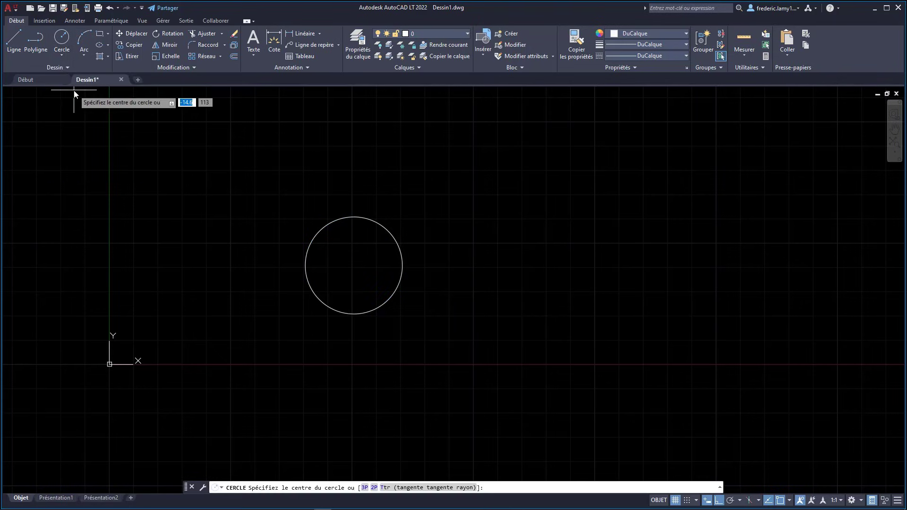
click(523, 268)
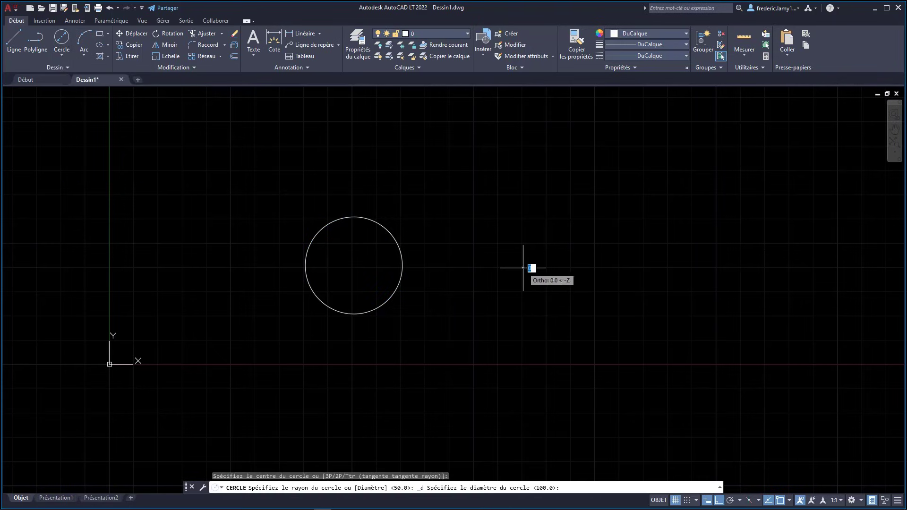
text(1)
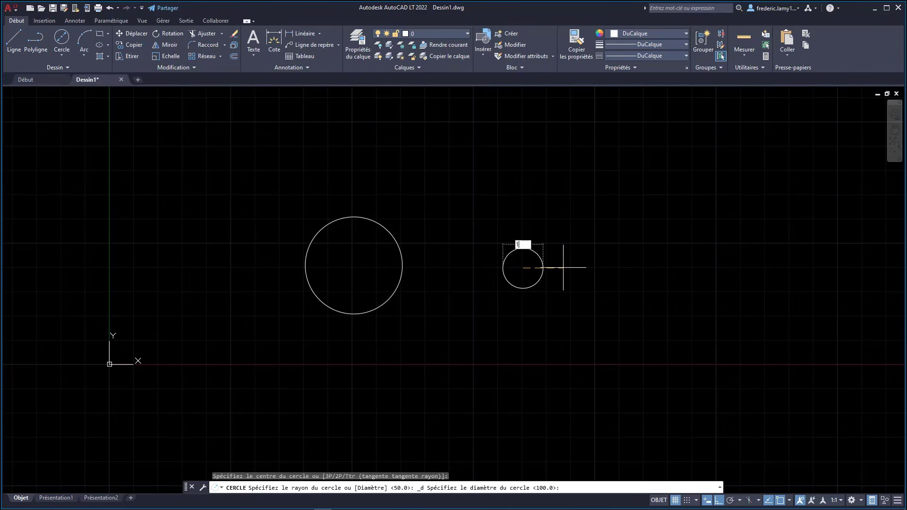
text(00)
key(Return)
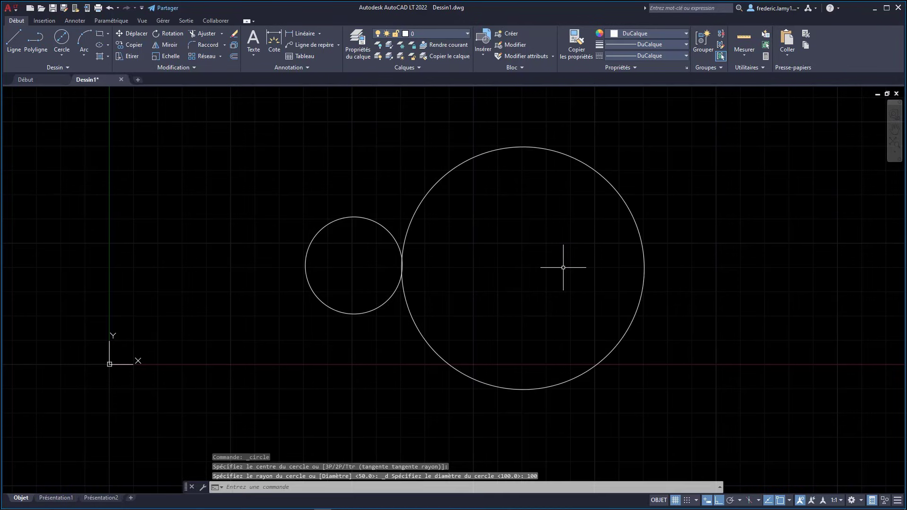
click(495, 148)
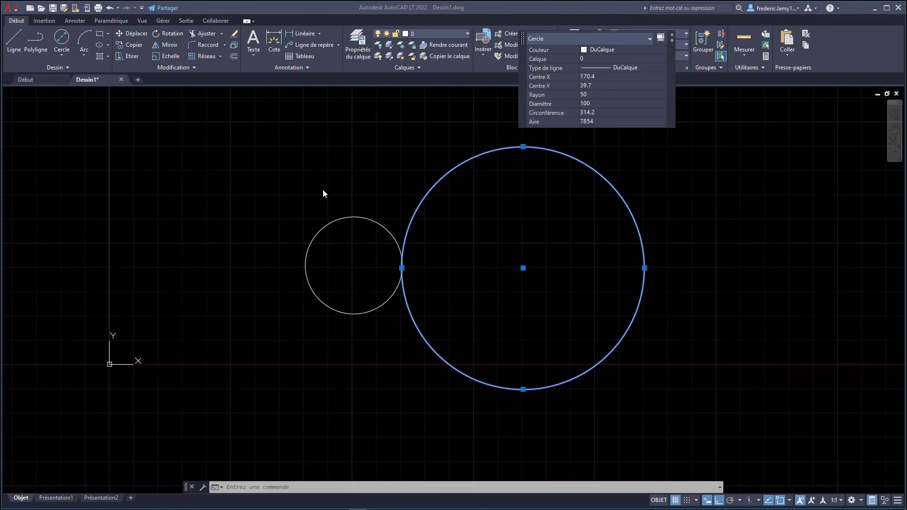
Select both circles with a selection window and erase them
scroll(284, 274, down, 4)
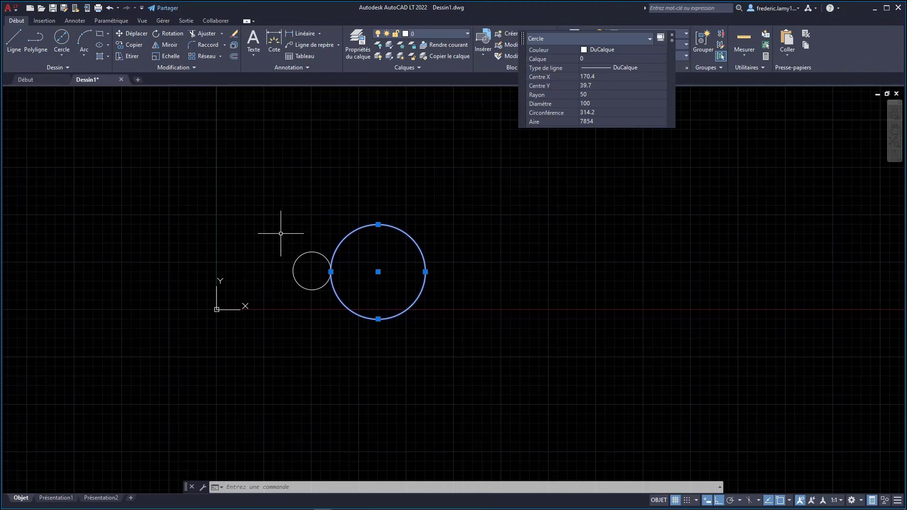
click(267, 202)
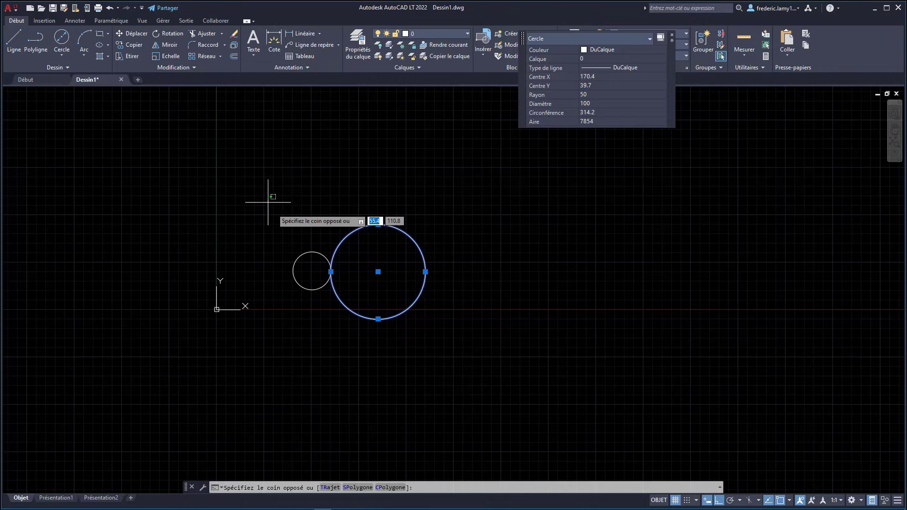
click(464, 340)
key(Delete)
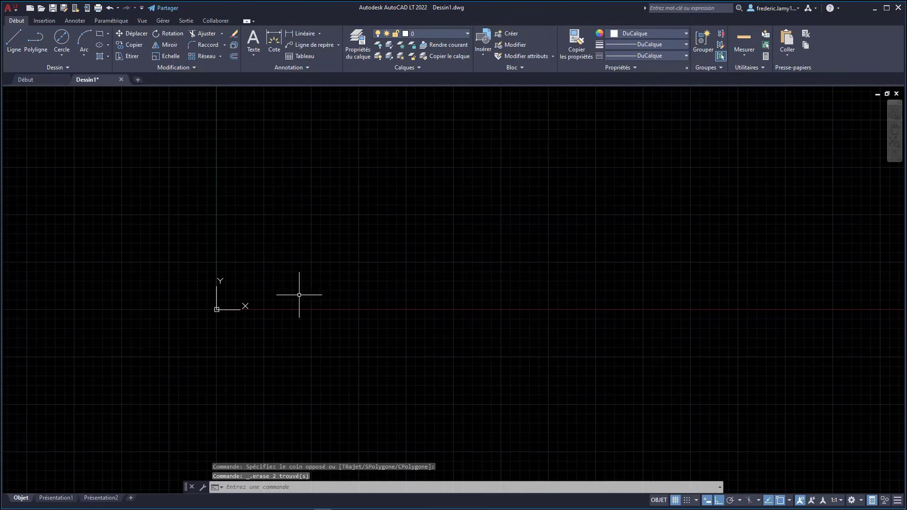
Start a line to the right of the origin with ortho mode on, and draw a 100-unit vertical segment downward
scroll(299, 294, up, 2)
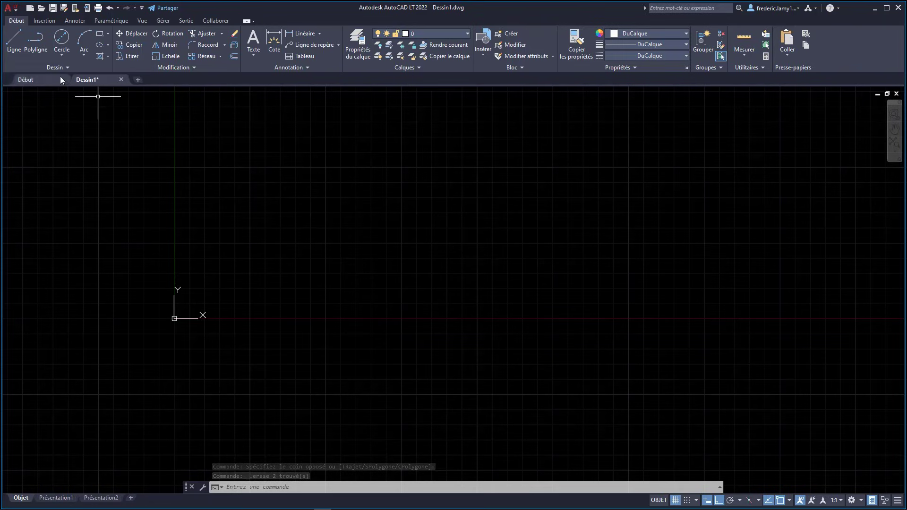
click(61, 54)
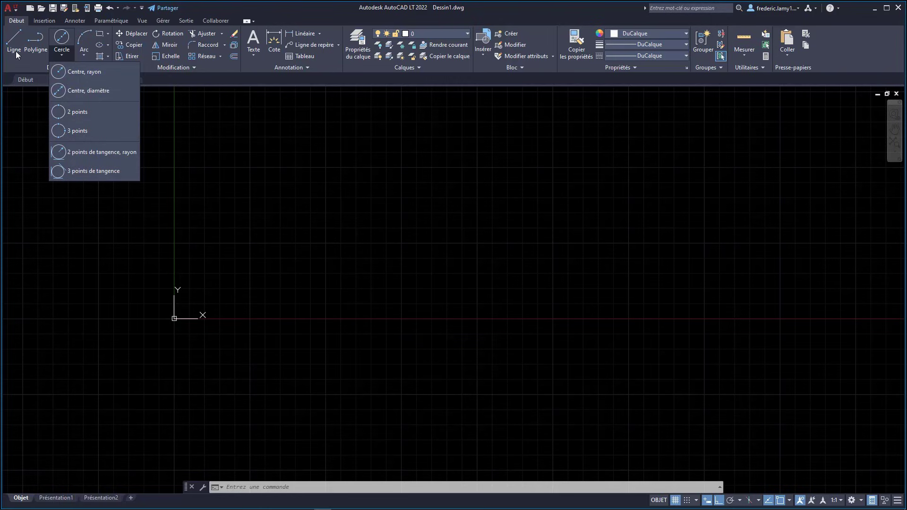
click(12, 39)
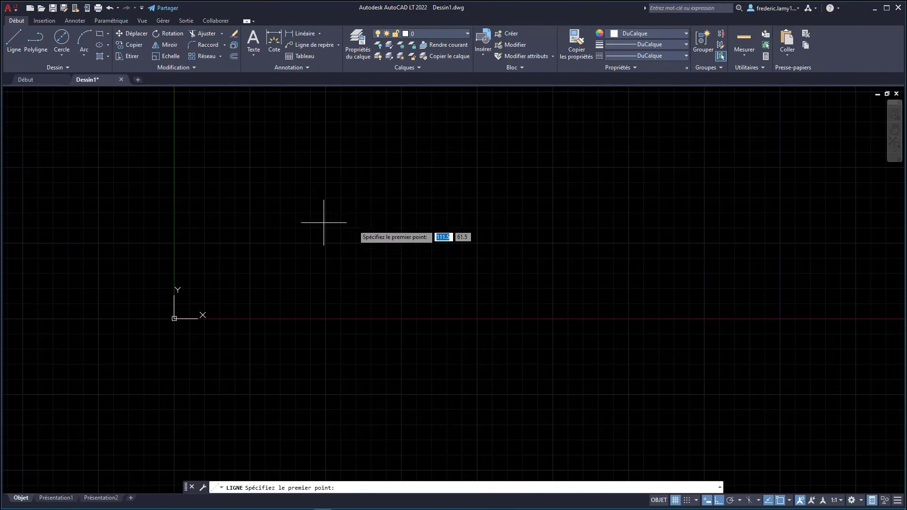
click(359, 204)
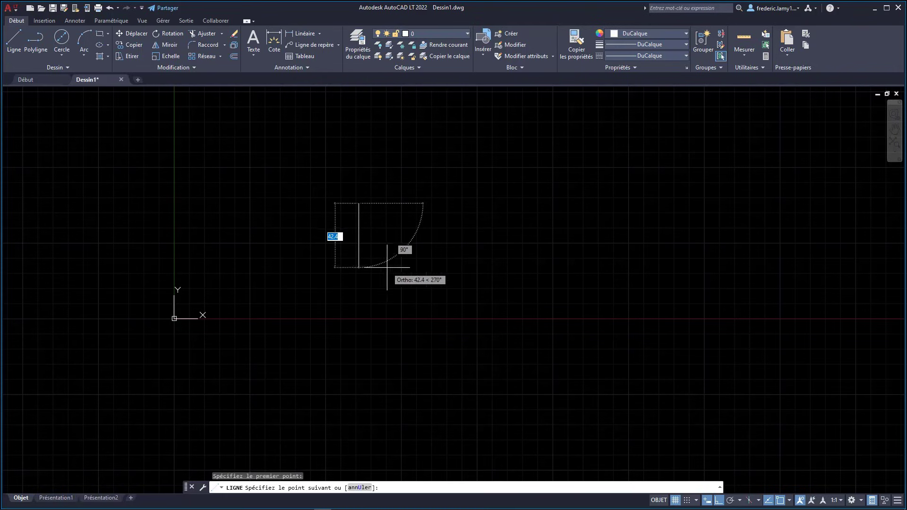
key(F8)
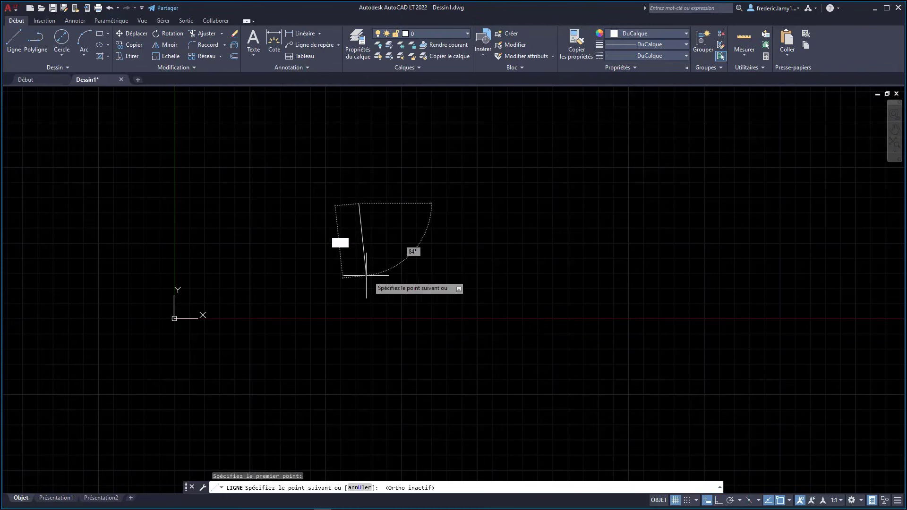
key(F8)
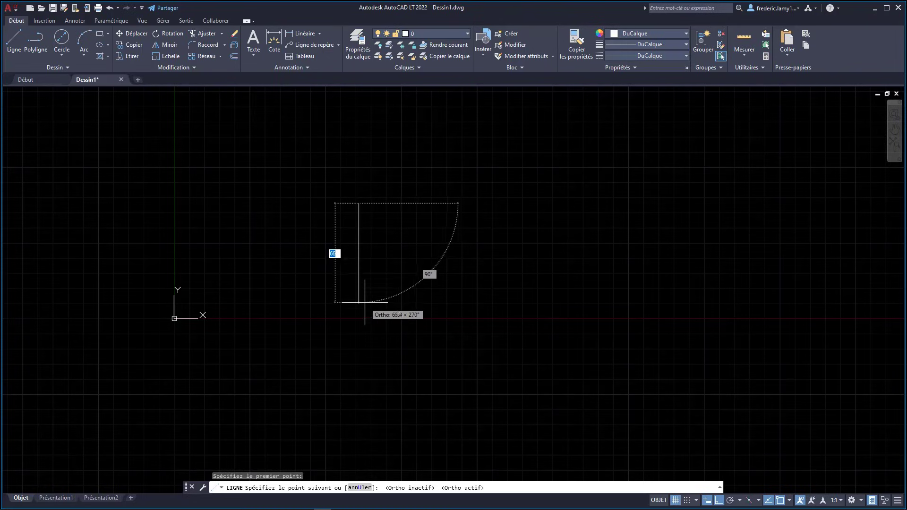
key(F8)
key(F8)
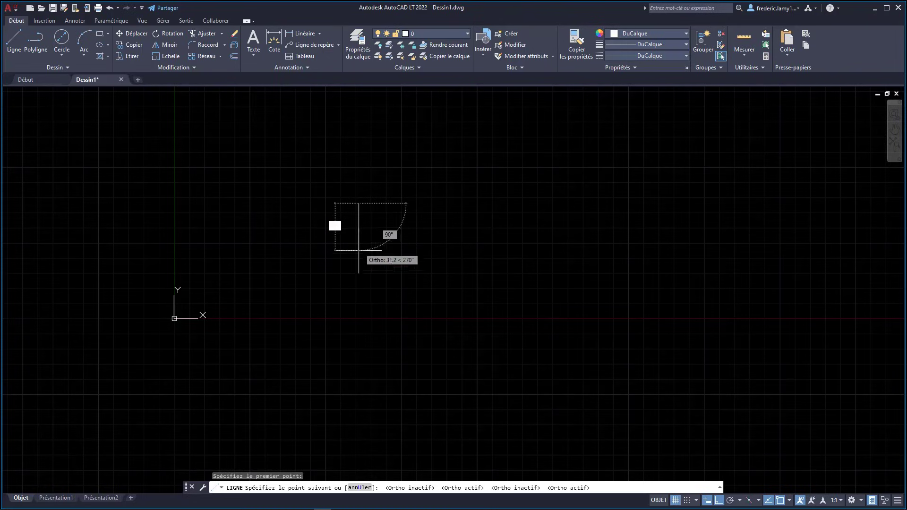
text(100)
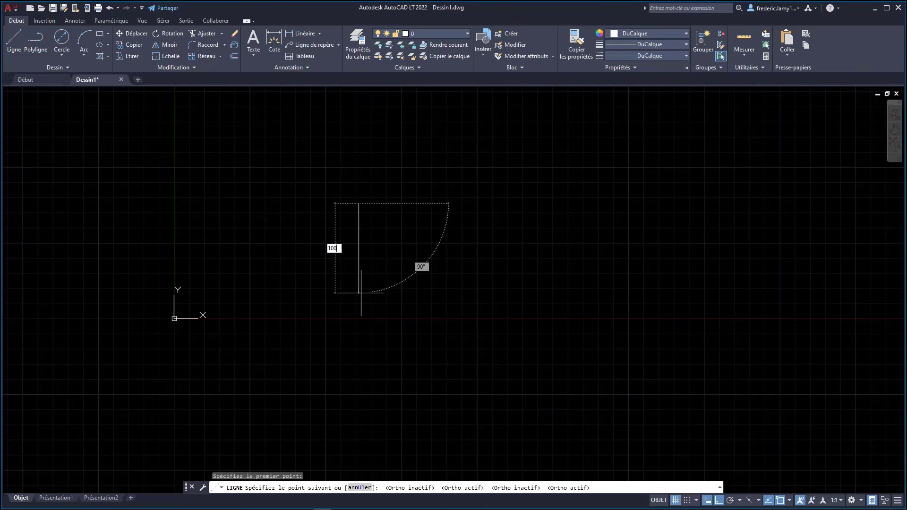
key(Return)
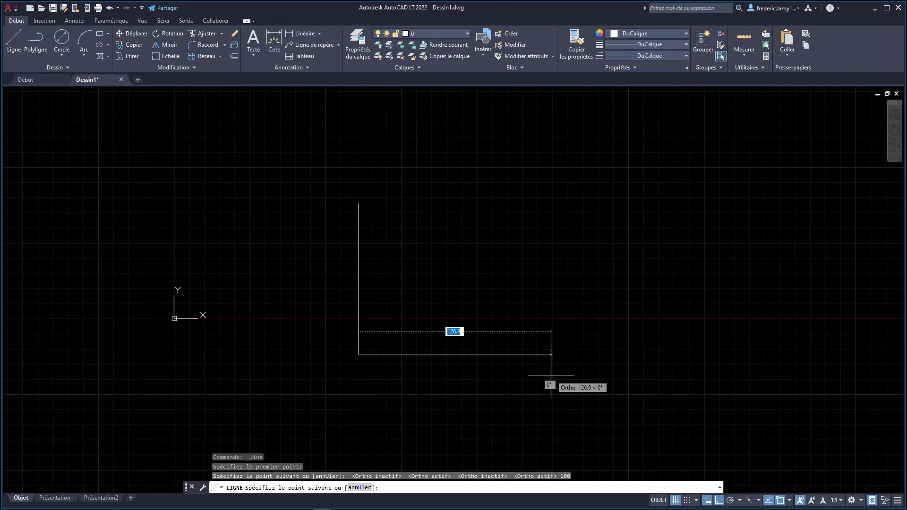
Continue with a 100-unit segment to the right and a 100-unit segment upward, leaving the U shape open at the top
text(100)
key(Return)
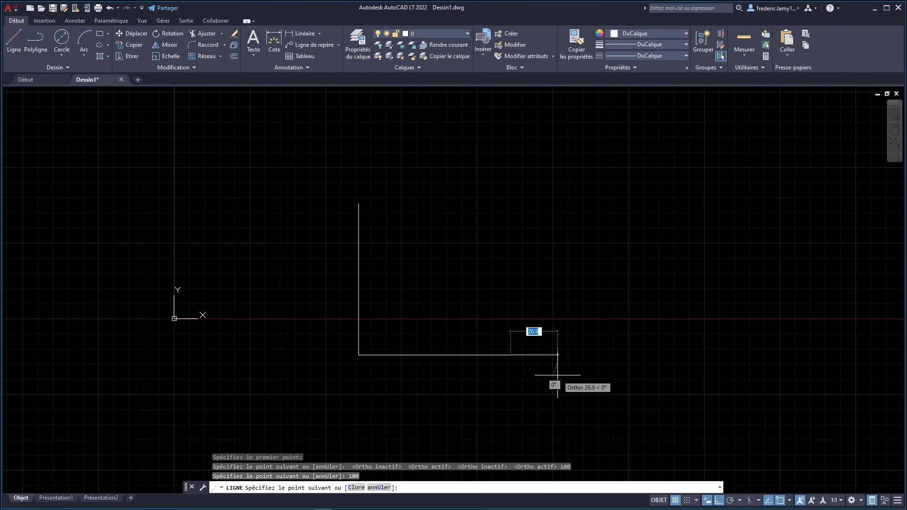
text(100)
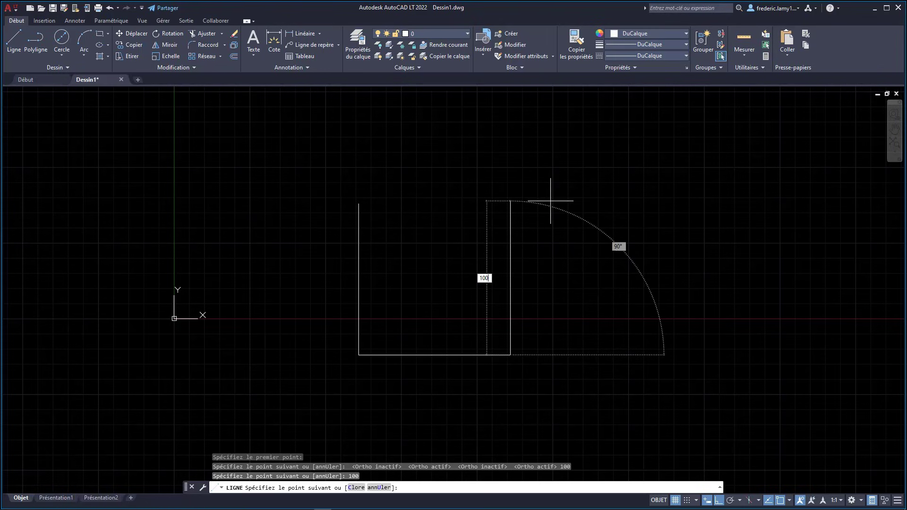
key(Return)
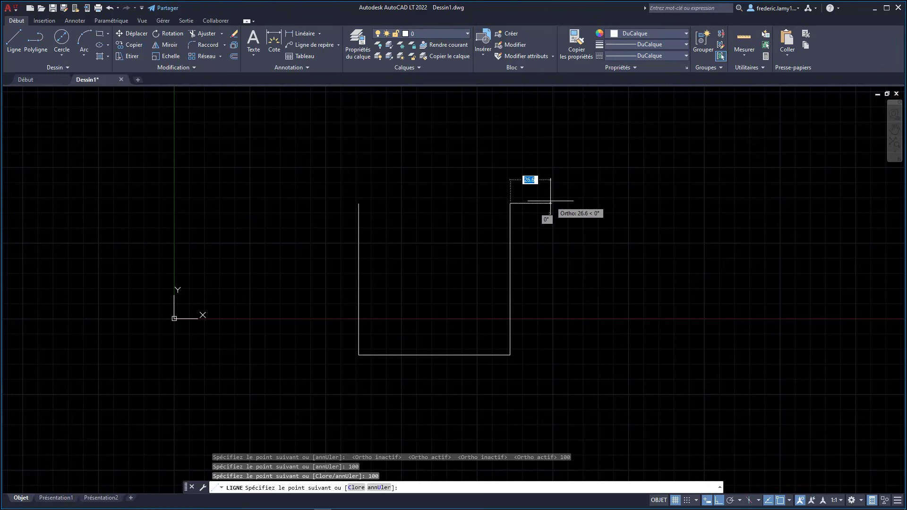
key(Escape)
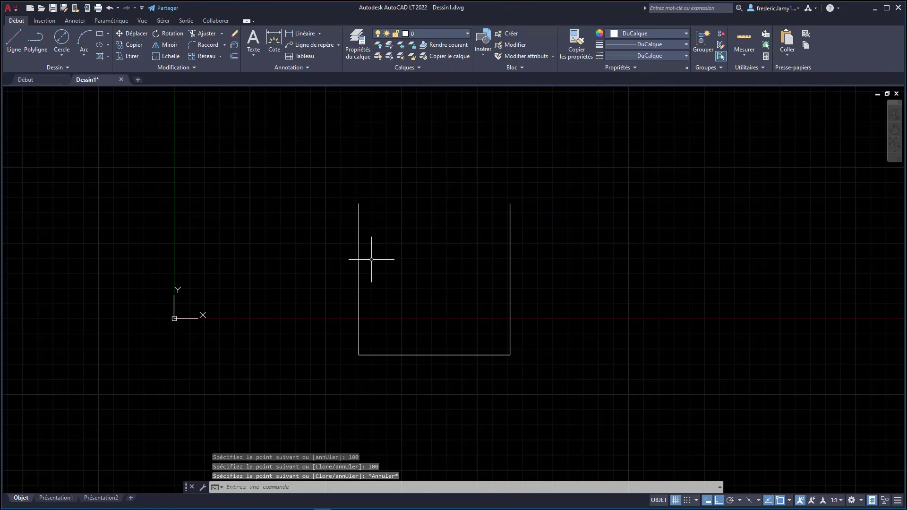
Copy the three lines of the U shape to the clipboard and paste a copy to the right of the original
scroll(400, 254, down, 1)
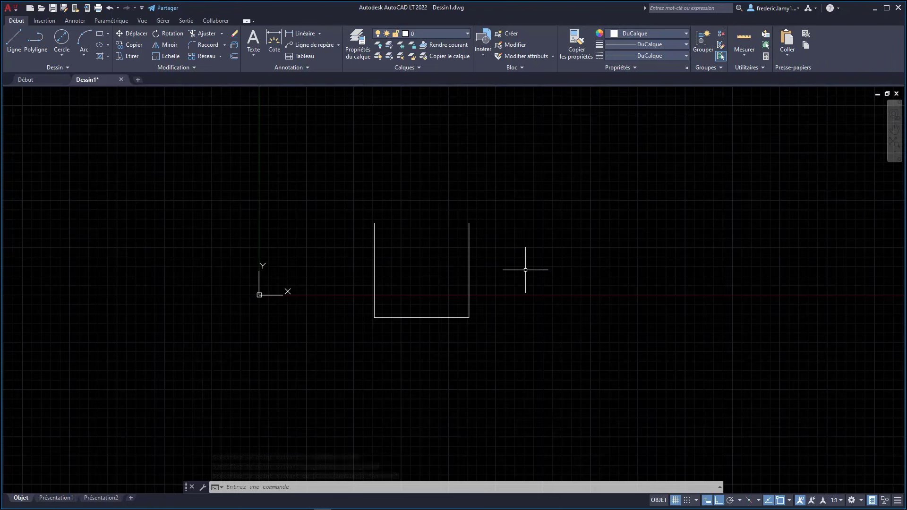
click(338, 175)
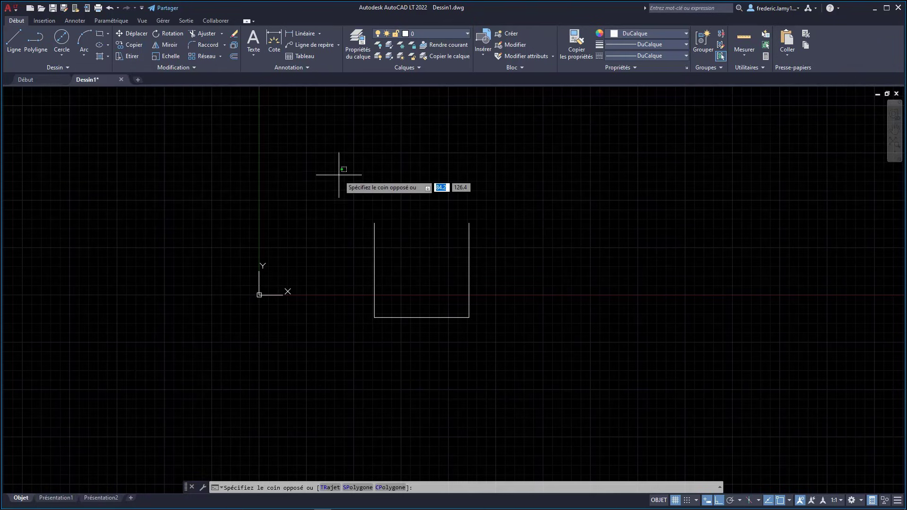
click(501, 349)
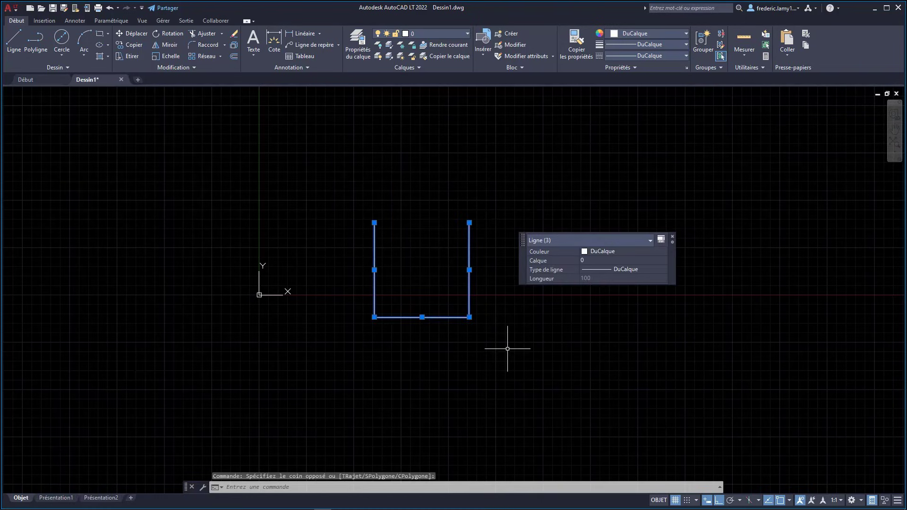
key(ctrl+c)
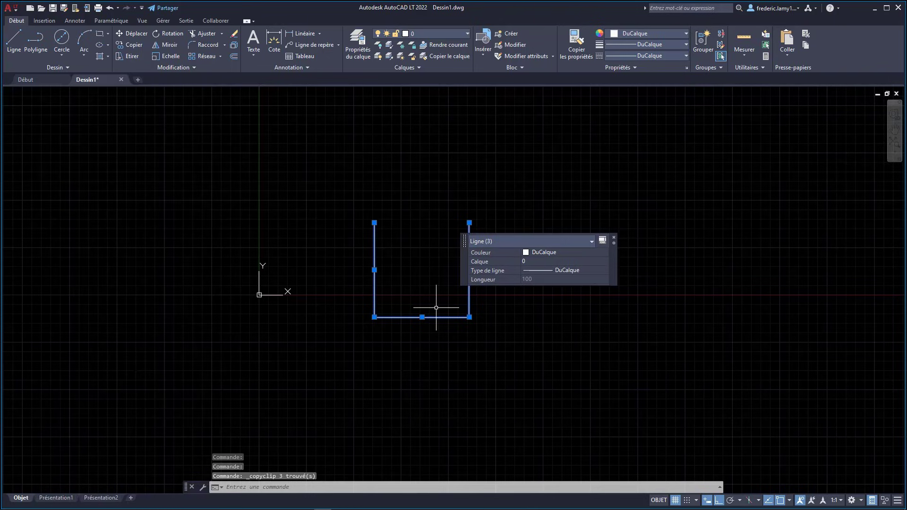
key(ctrl+v)
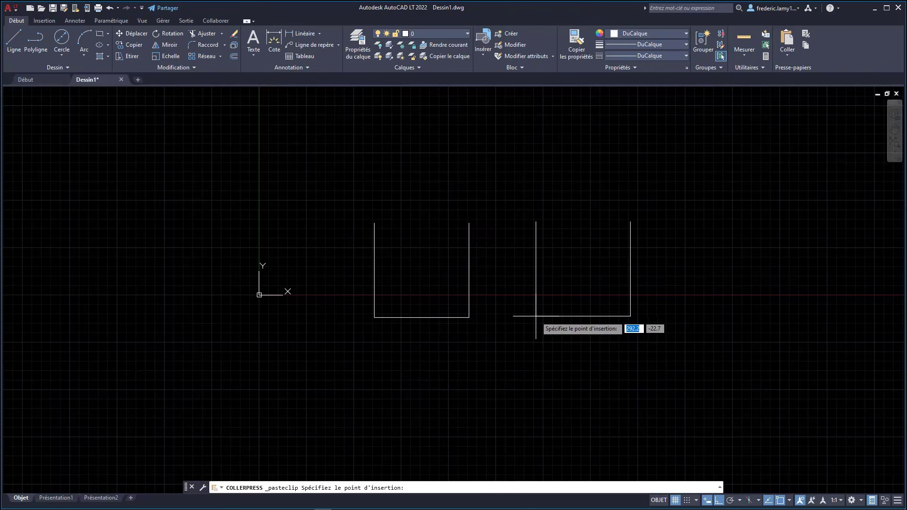
scroll(281, 317, down, 3)
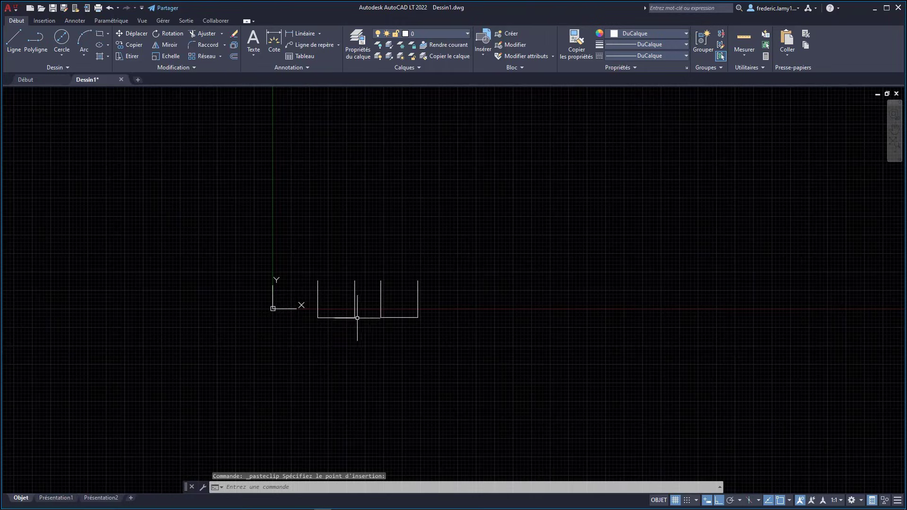
Paste another copy of the U shape to the right of the first copy and end the paste command
click(452, 317)
key(Return)
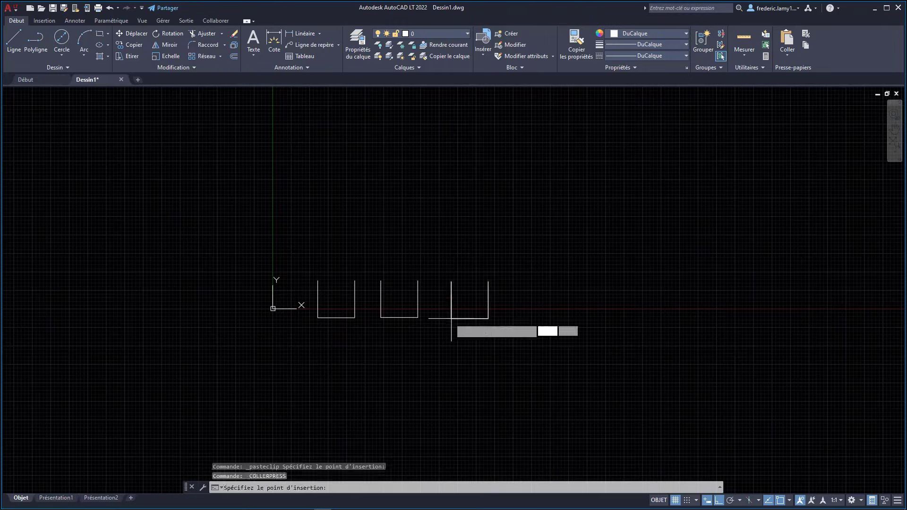
scroll(376, 316, up, 2)
scroll(376, 309, up, 2)
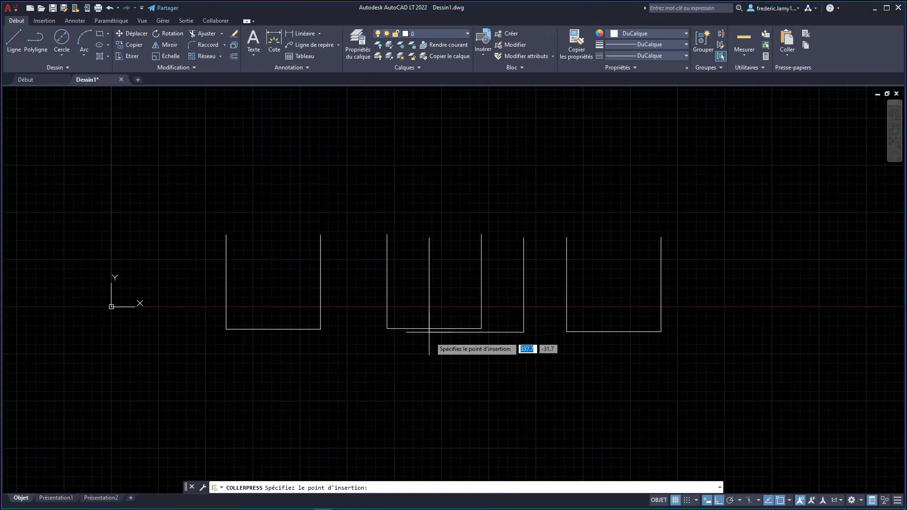
key(Escape)
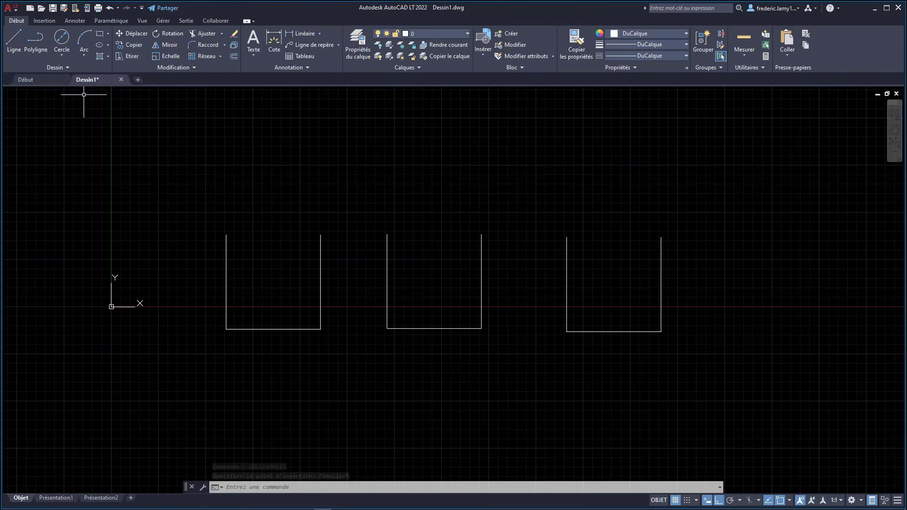
Turn object snap off and back on while a two-point circle command is active
click(62, 56)
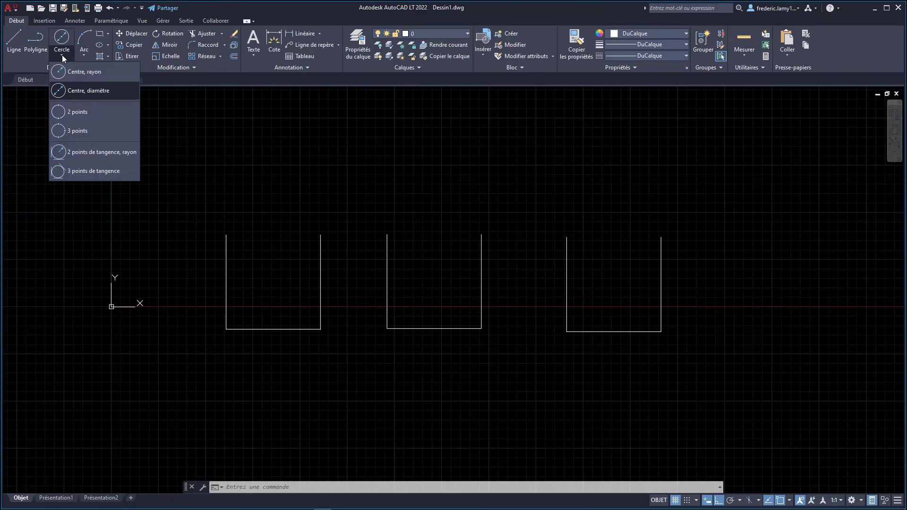
click(68, 111)
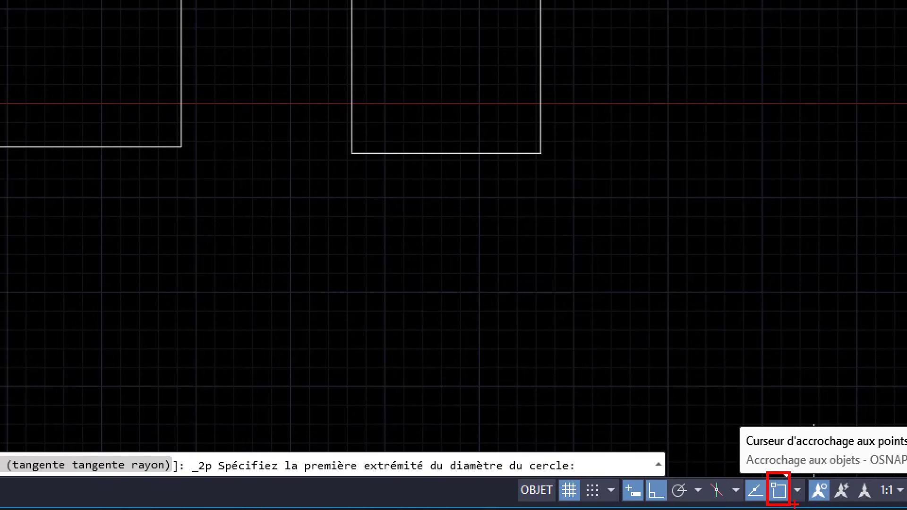
mouse_move(678, 382)
mouse_down()
mouse_move(758, 375)
mouse_move(778, 451)
mouse_up()
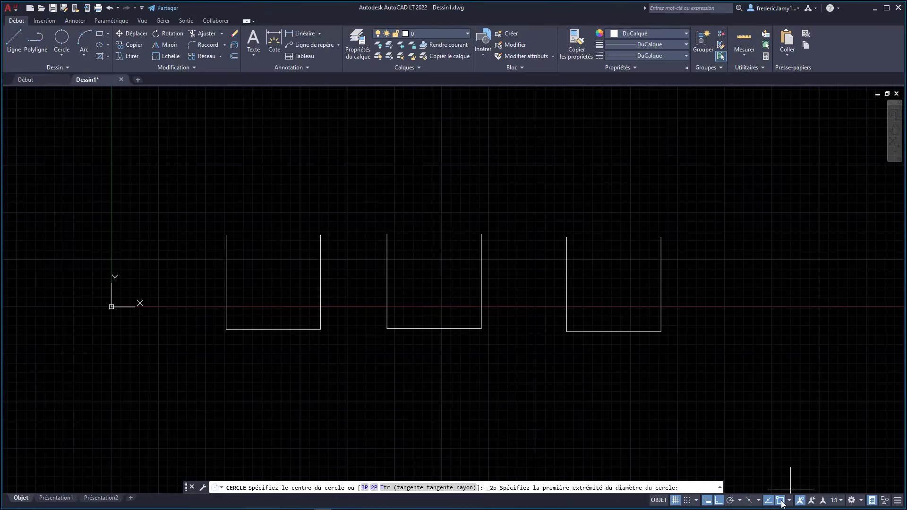
click(778, 490)
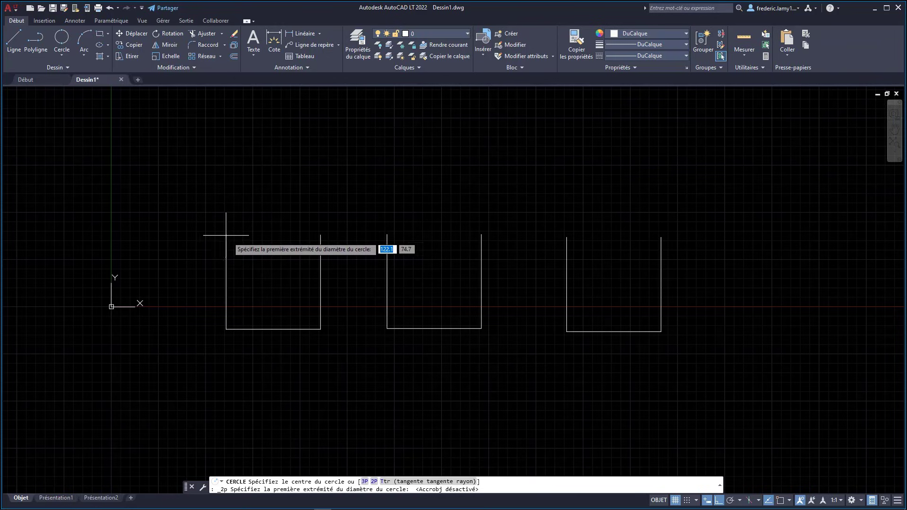
click(782, 500)
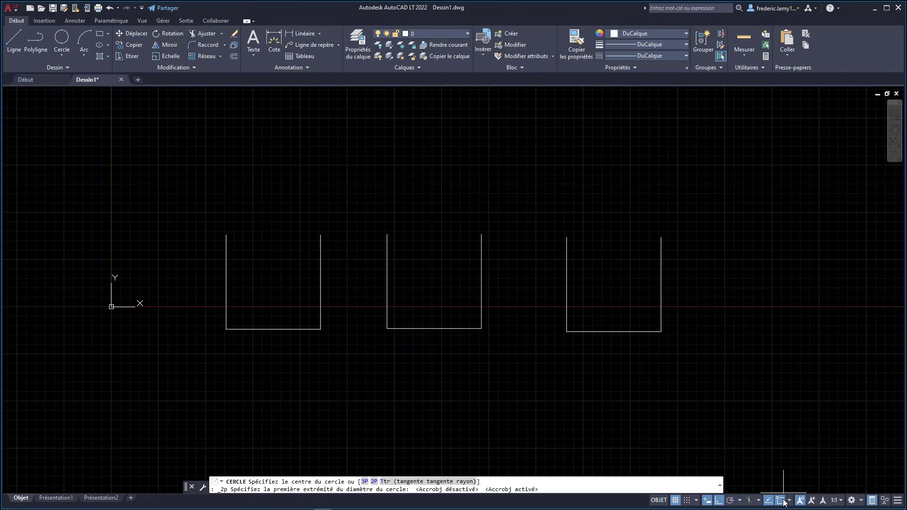
click(789, 500)
Draw a two-point circle whose diameter spans the two open upper endpoints of the first U shape
click(61, 55)
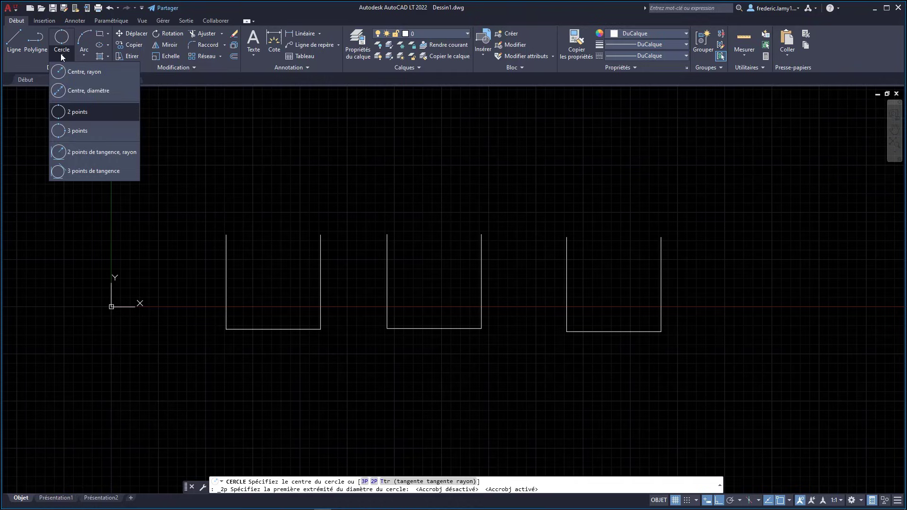
click(71, 112)
scroll(255, 264, up, 2)
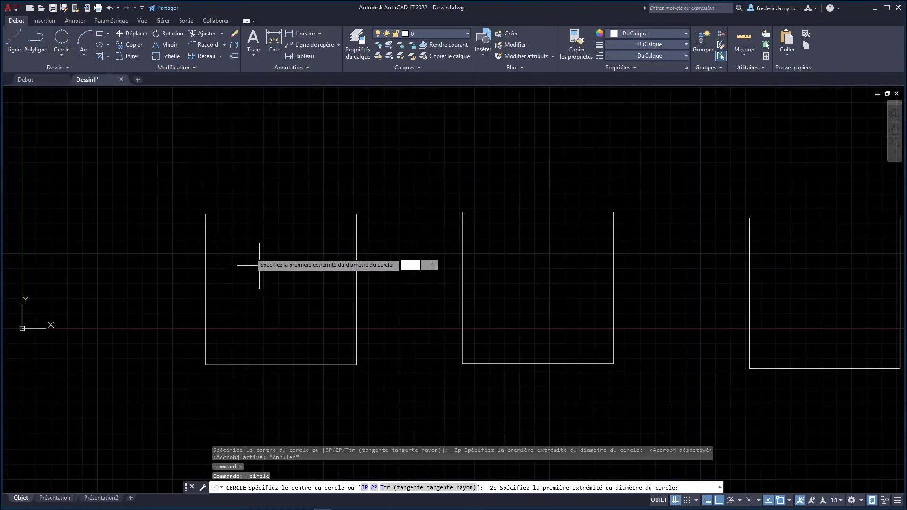
click(206, 213)
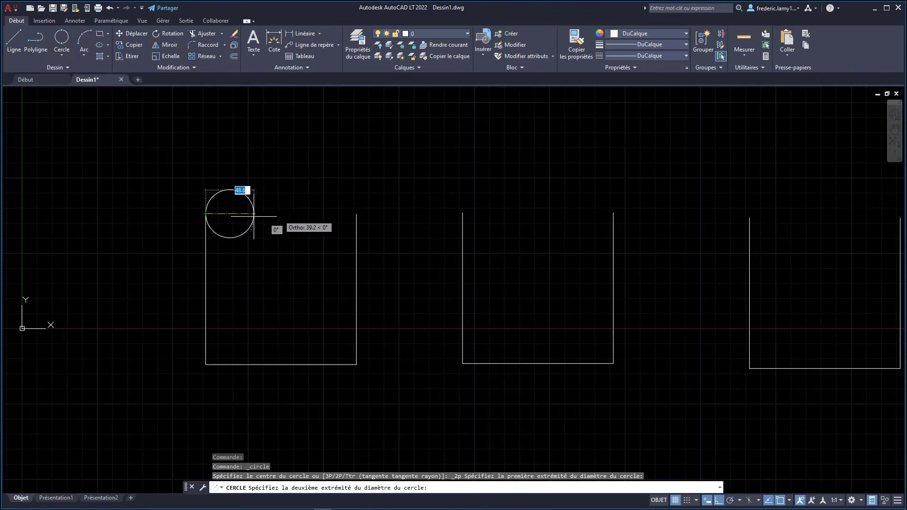
click(357, 213)
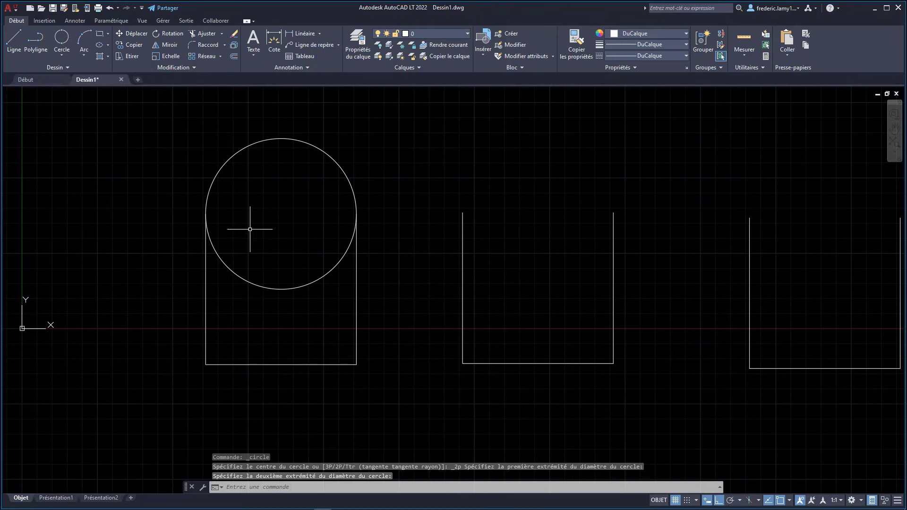
Select the circle on the first U shape to check its radius and diameter in the quick properties
click(330, 359)
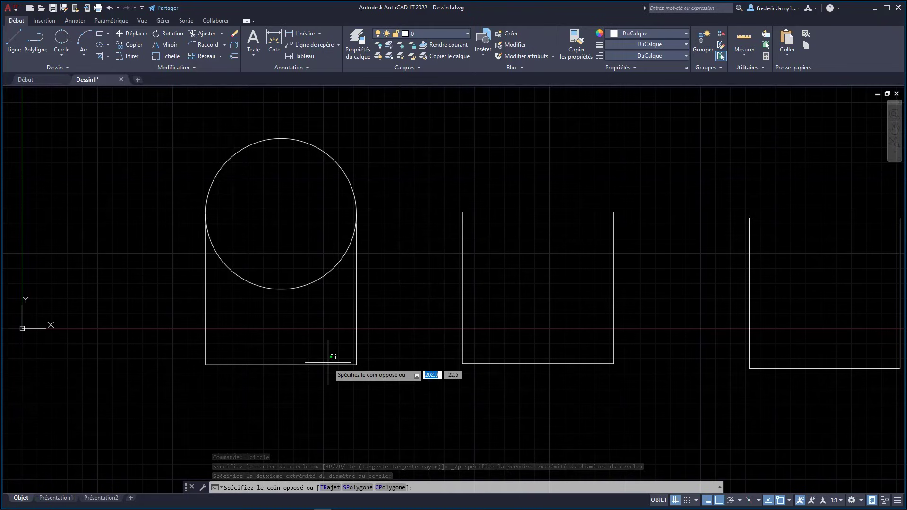
key(Escape)
click(324, 364)
key(Escape)
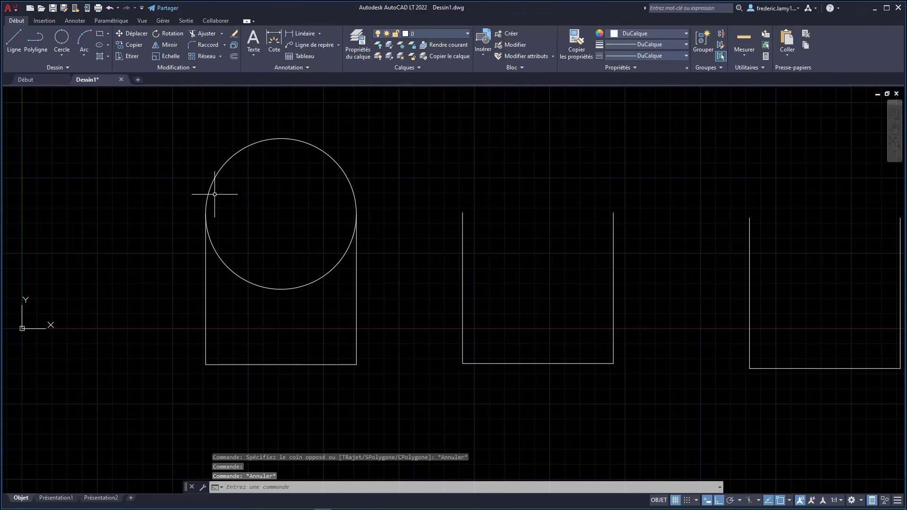
scroll(146, 245, down, 2)
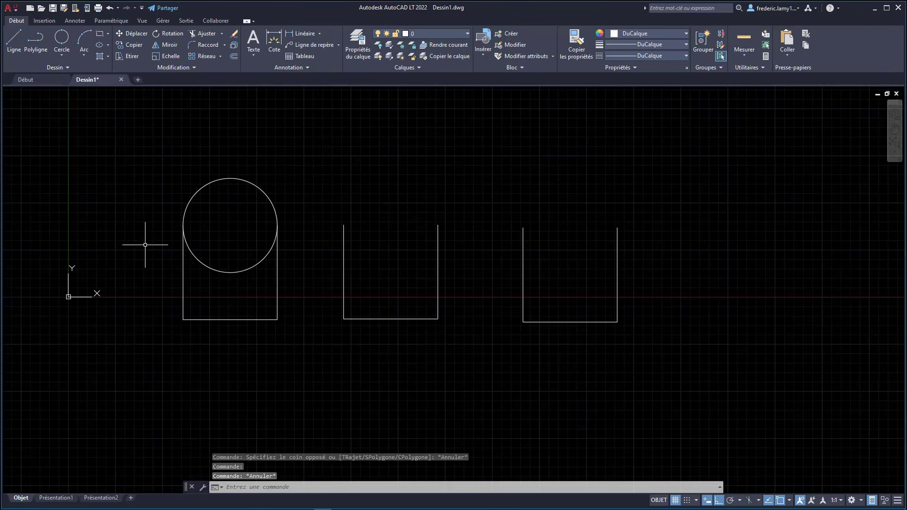
click(223, 273)
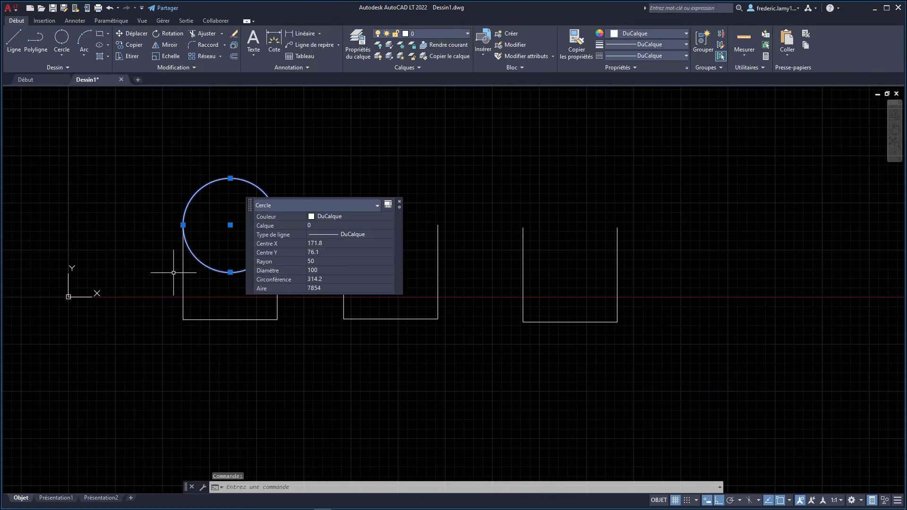
Delete the two-point circle and draw a three-point circle through the first U shape's upper-left endpoint and both lower corners
key(Delete)
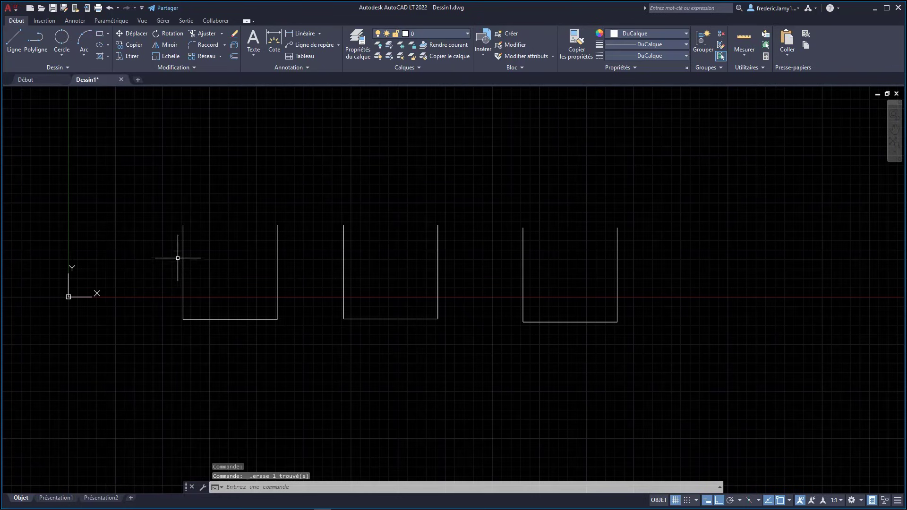
click(61, 57)
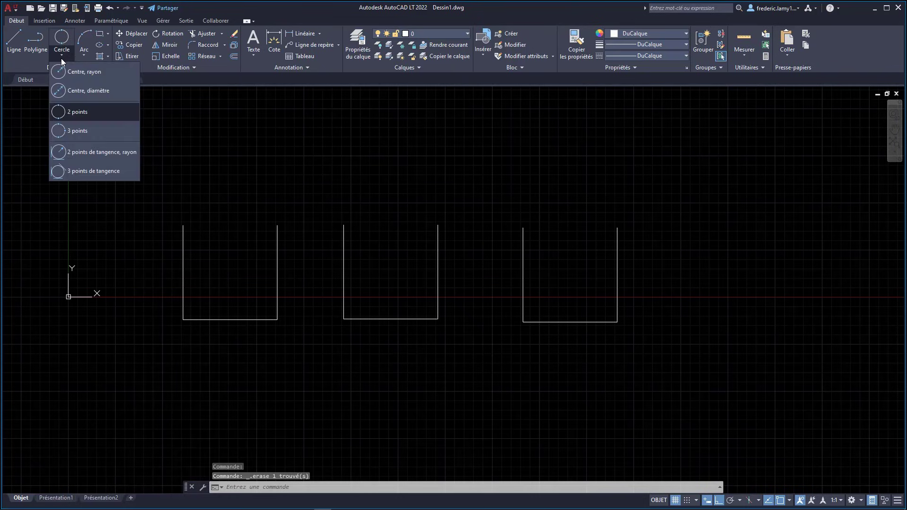
click(75, 130)
scroll(167, 243, up, 2)
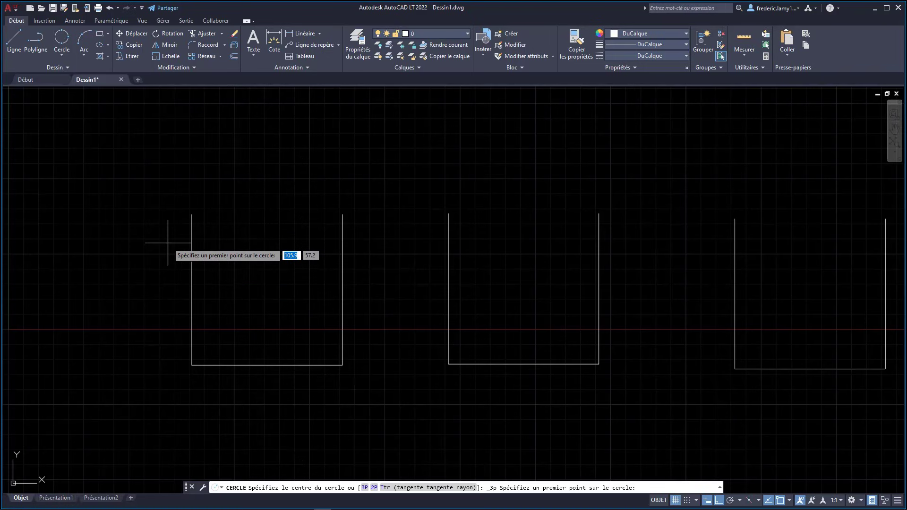
click(191, 215)
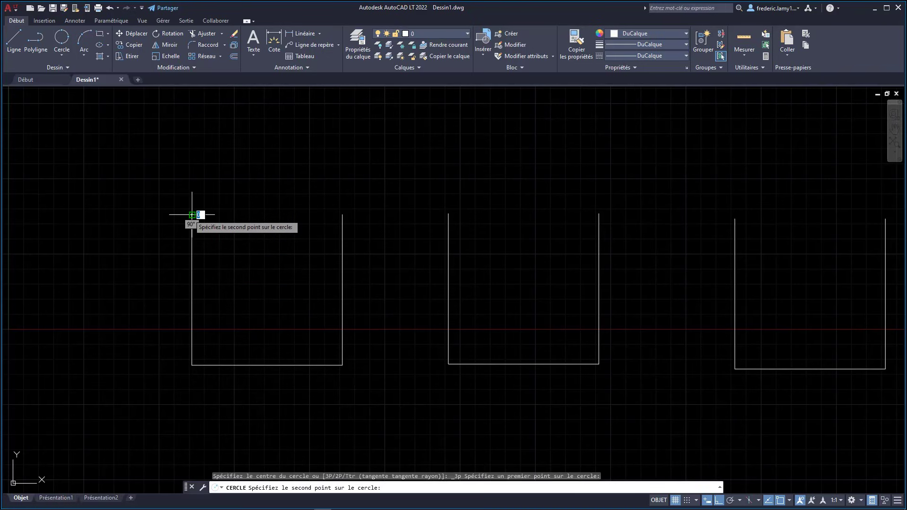
click(191, 365)
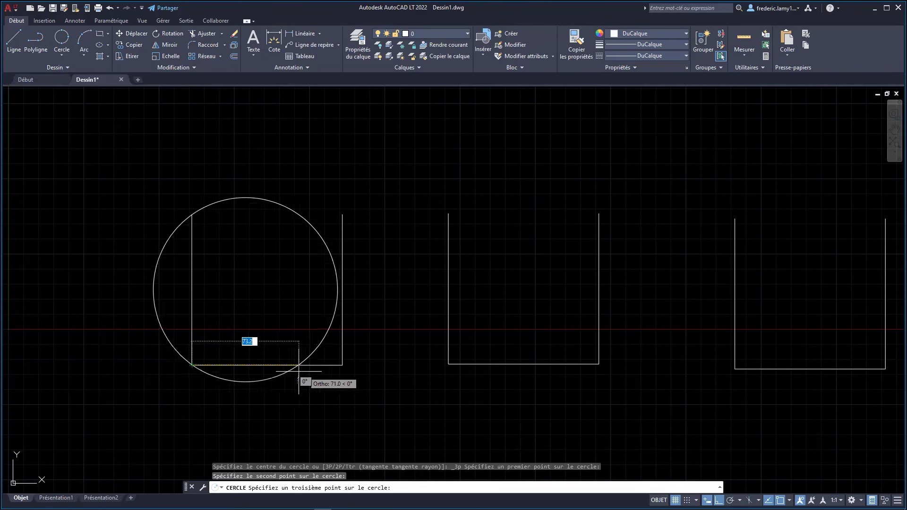
click(342, 365)
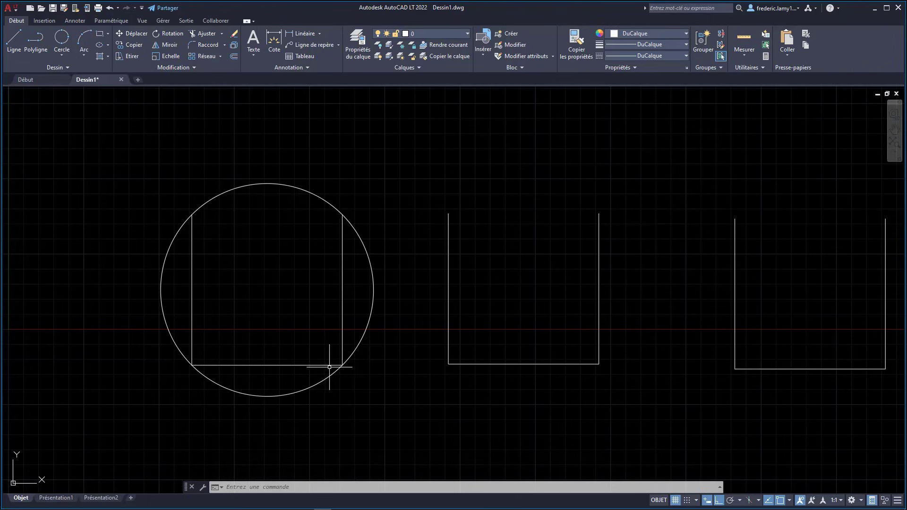
Delete the three-point circle around the first U shape
scroll(283, 351, down, 4)
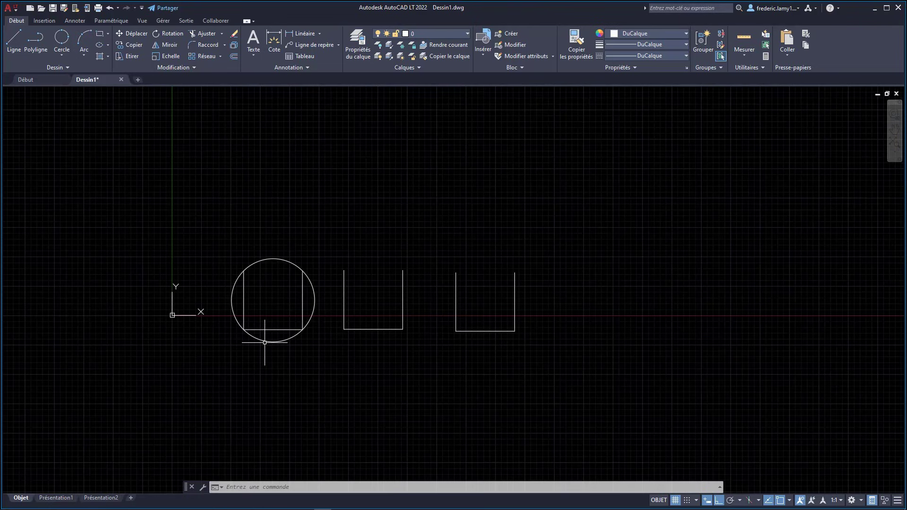
click(313, 307)
key(Delete)
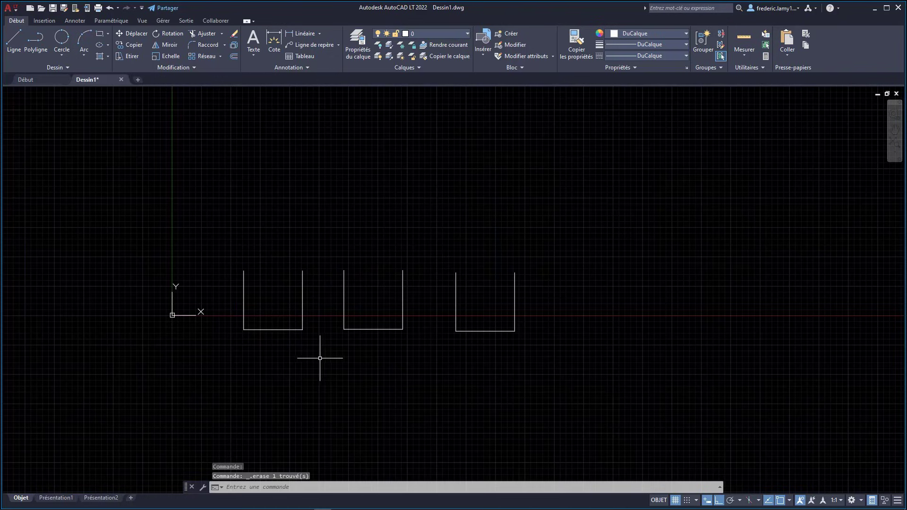
Draw a circle of radius 20 tangent to the left side and base of the first U shape
click(60, 54)
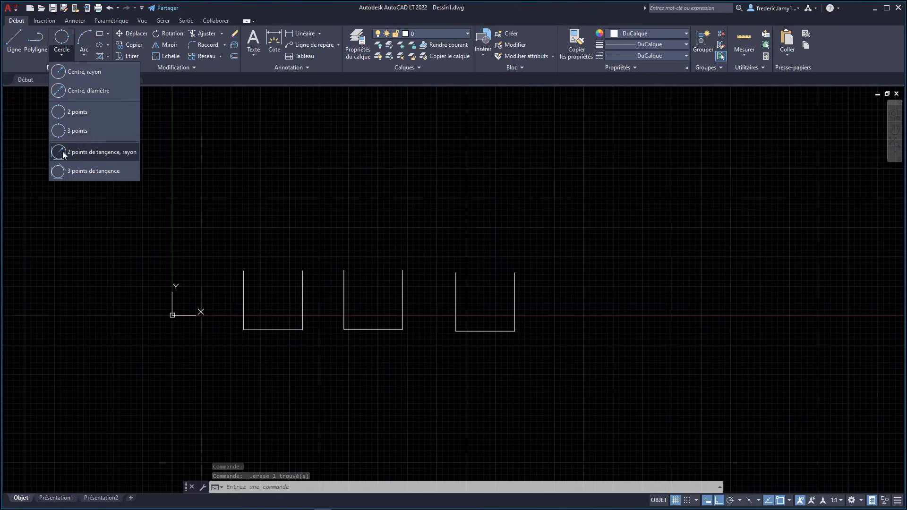
click(91, 152)
scroll(247, 317, up, 4)
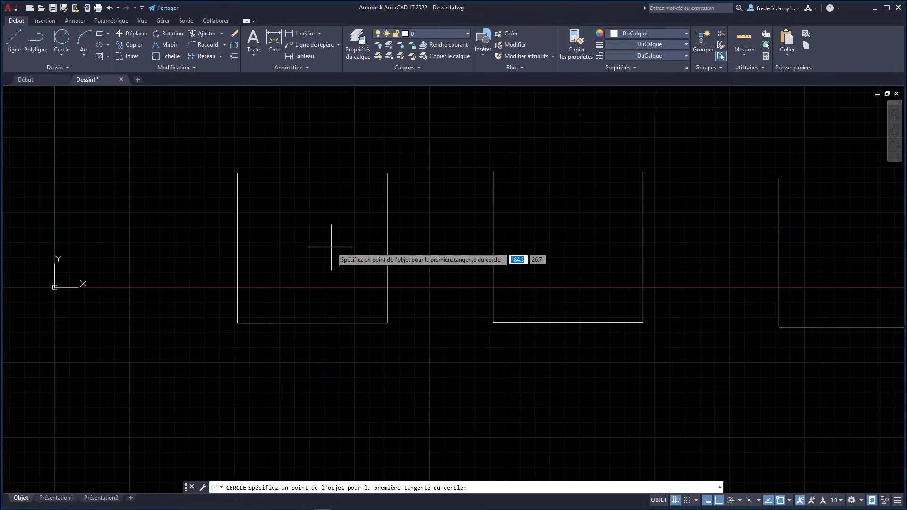
click(237, 271)
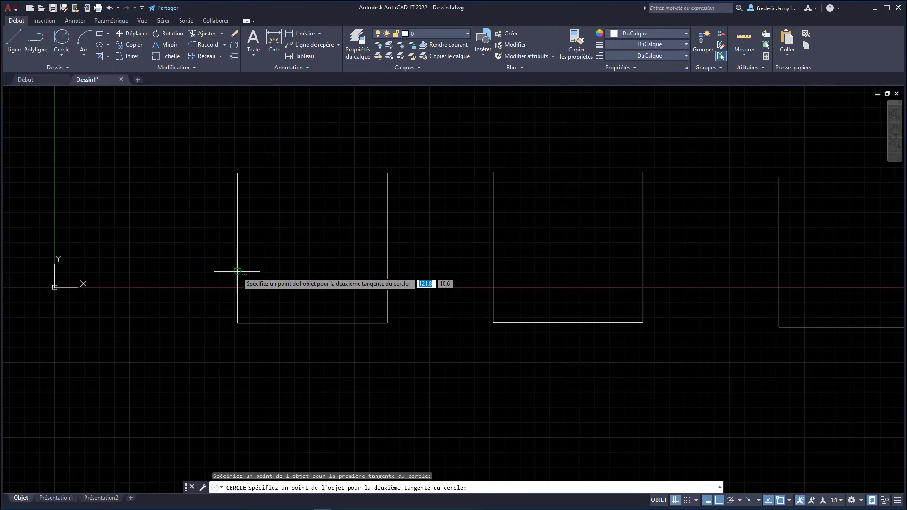
click(292, 322)
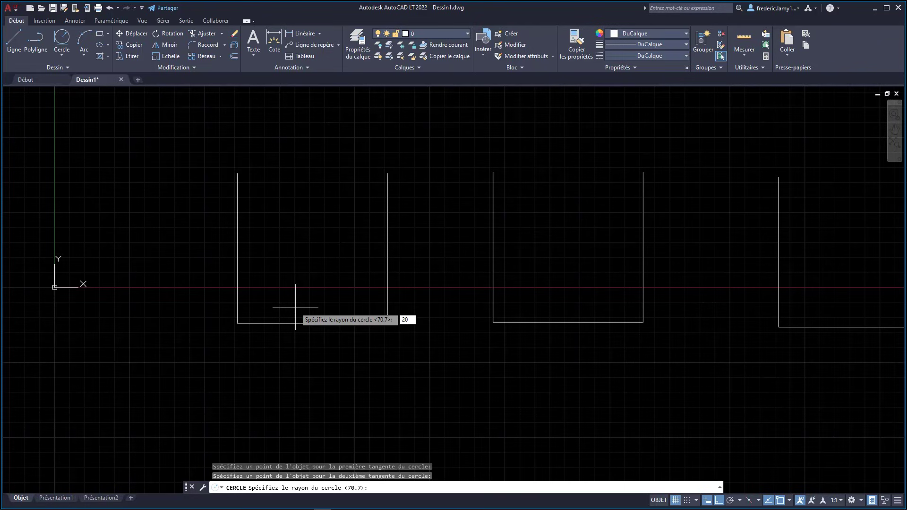
key(Return)
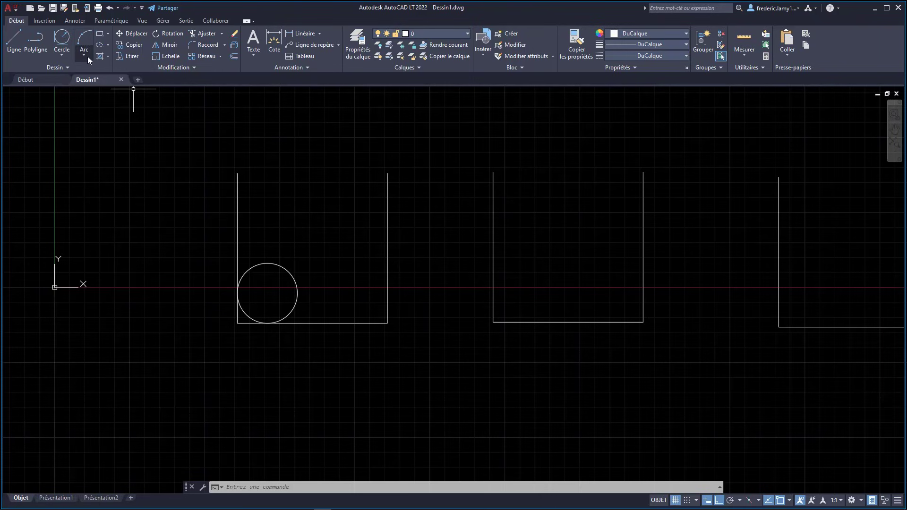
Draw a circle of radius 15 tangent to the right side and base of the first U shape
click(63, 56)
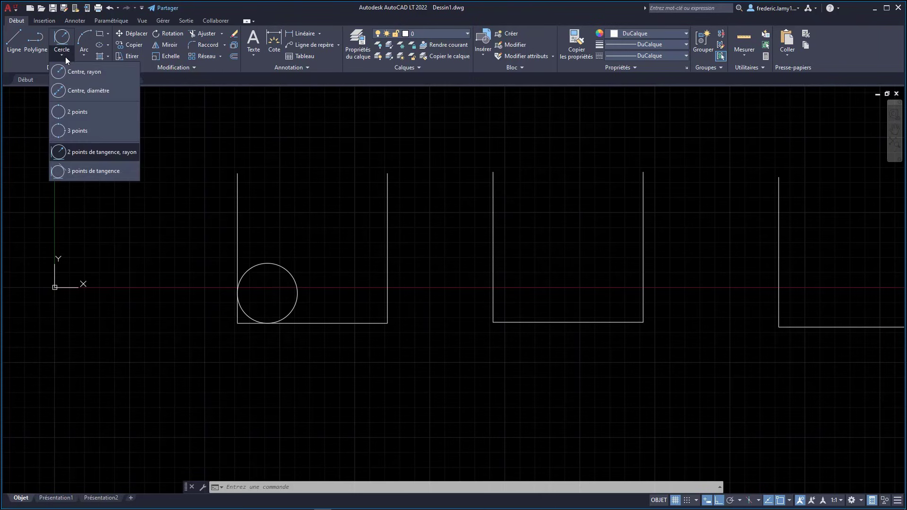
click(99, 151)
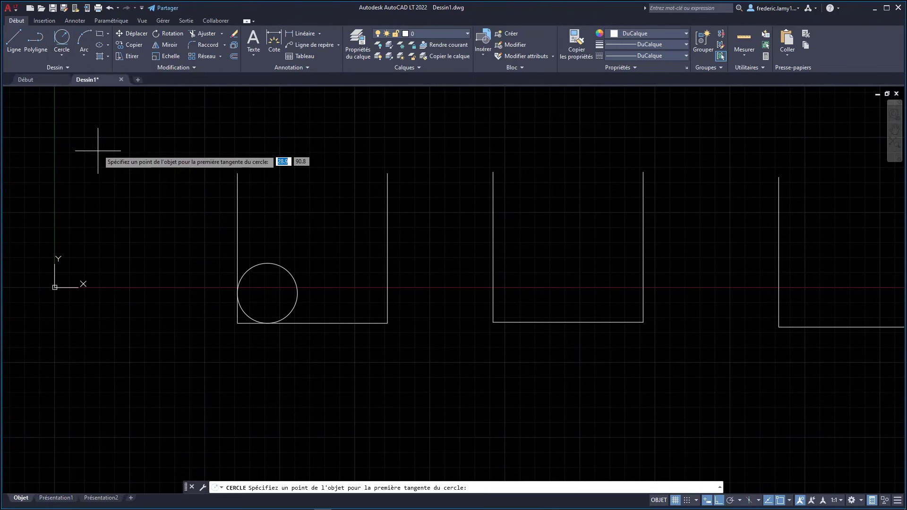
click(386, 249)
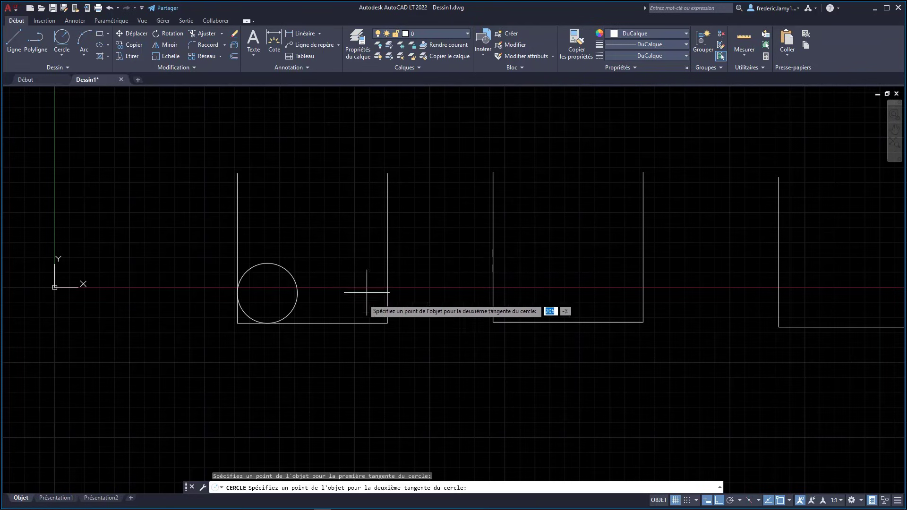
click(355, 323)
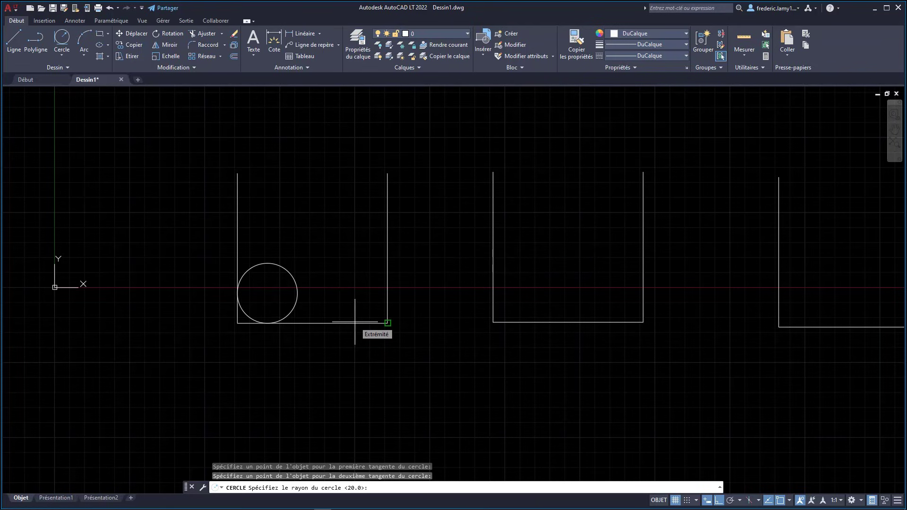
text(15)
key(Return)
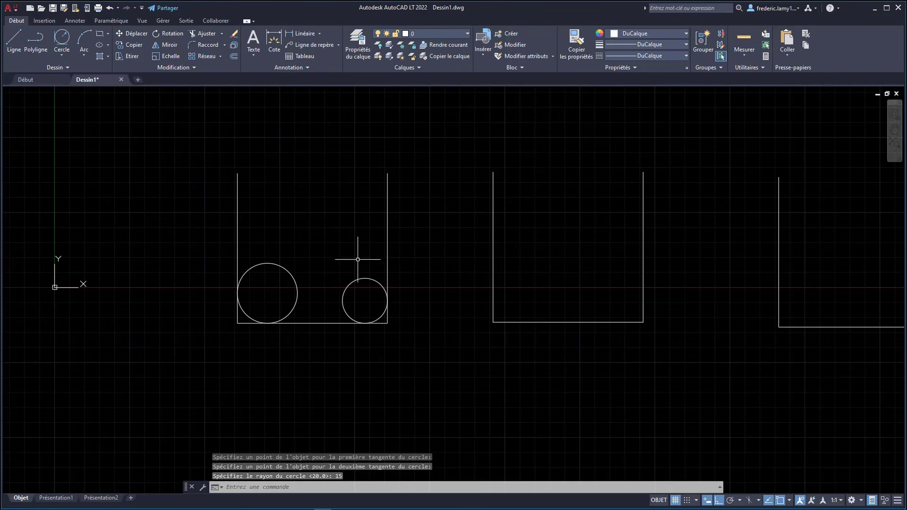
Draw a three-tangent circle touching the left side, base and right side of the middle U shape
scroll(263, 328, down, 2)
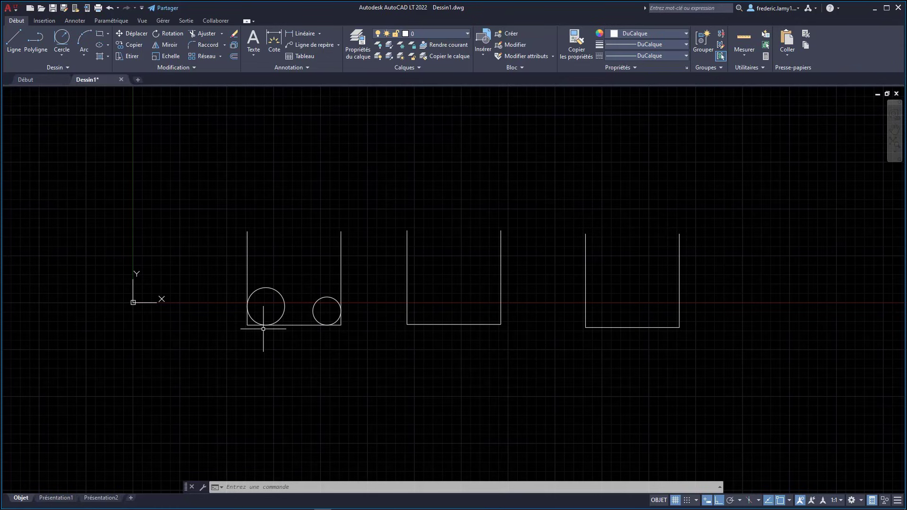
click(64, 57)
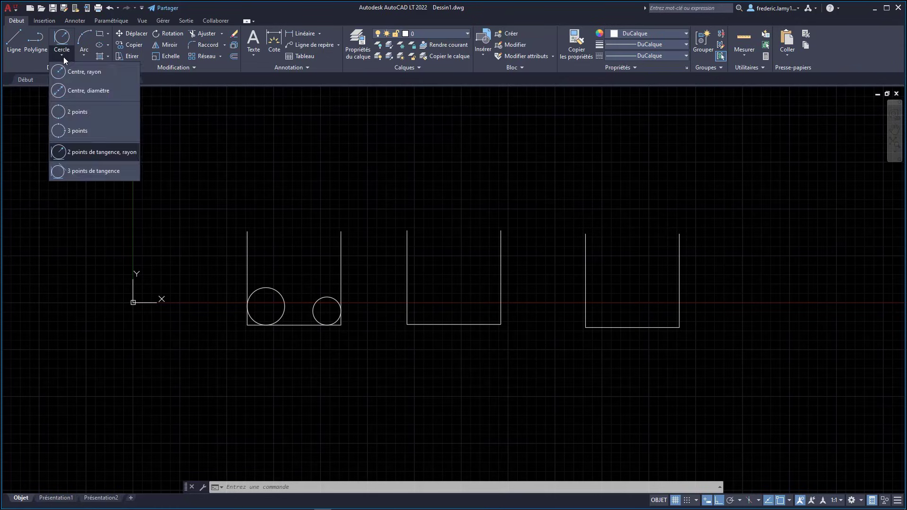
click(92, 169)
scroll(259, 243, down, 1)
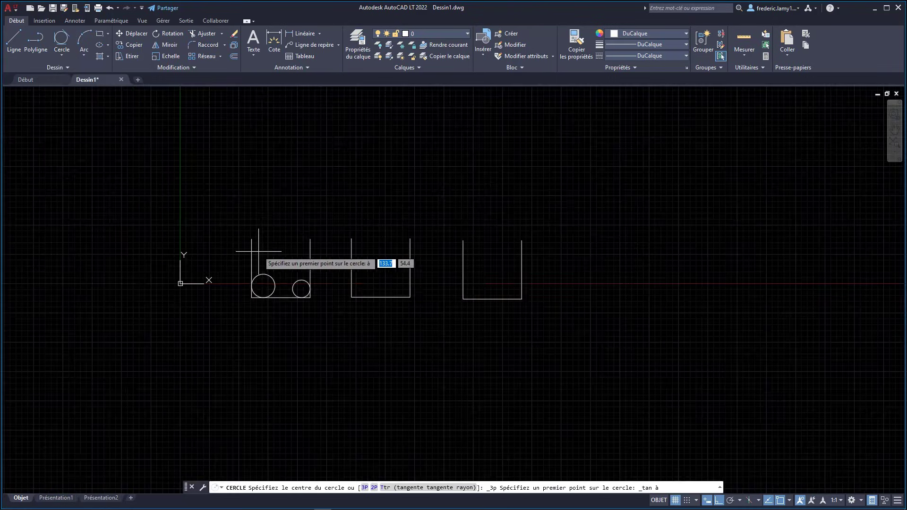
scroll(384, 269, up, 3)
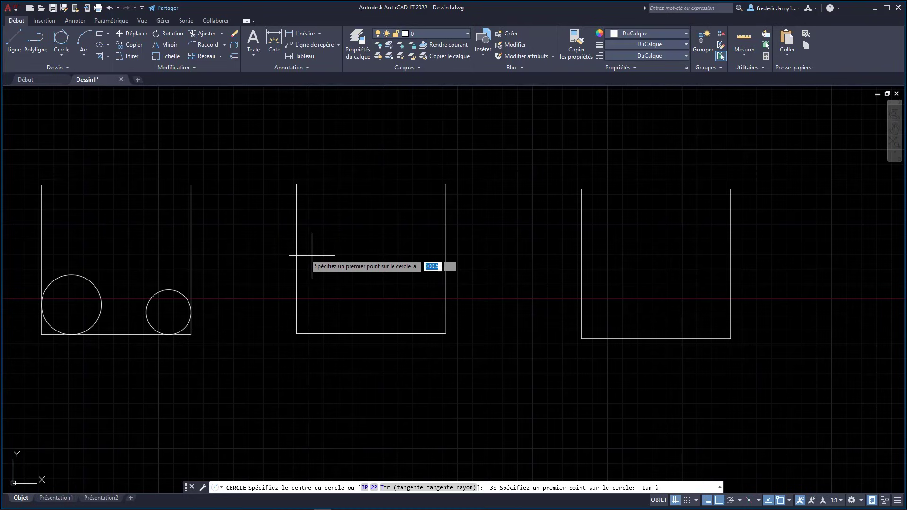
click(296, 252)
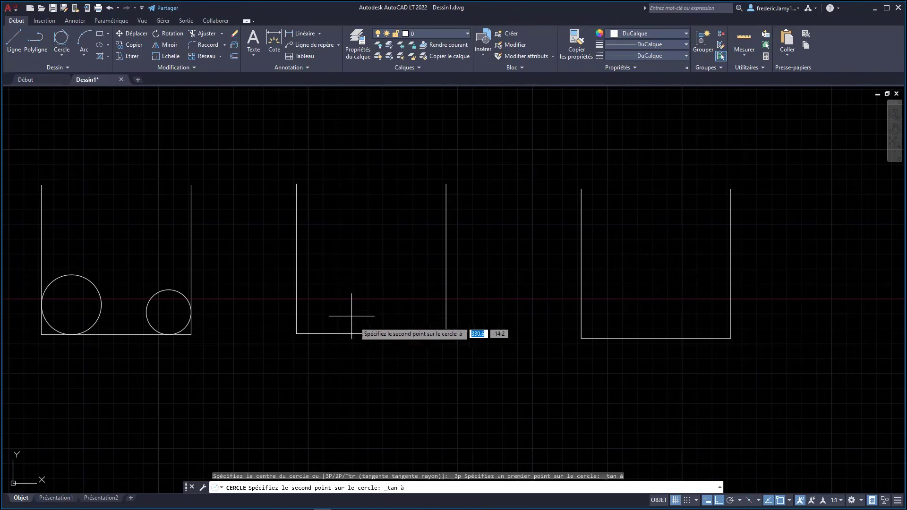
click(359, 333)
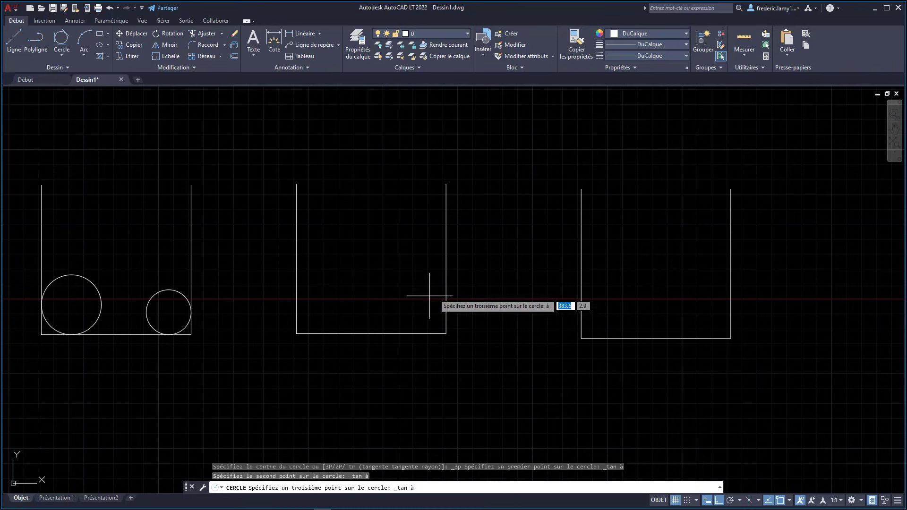
click(444, 282)
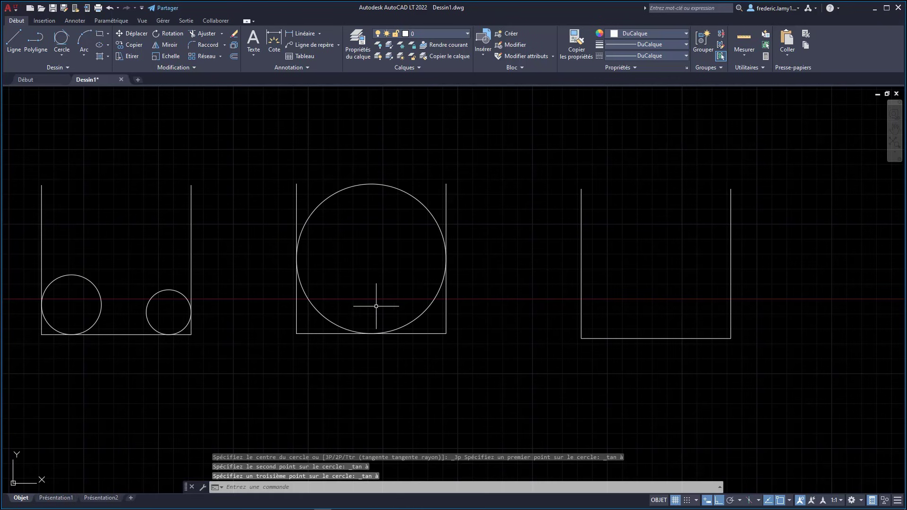
scroll(341, 318, down, 5)
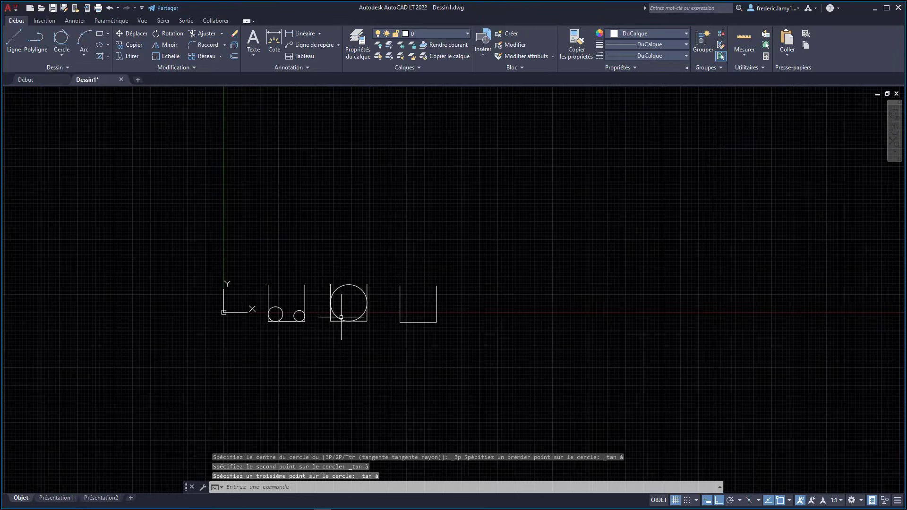
scroll(341, 317, up, 4)
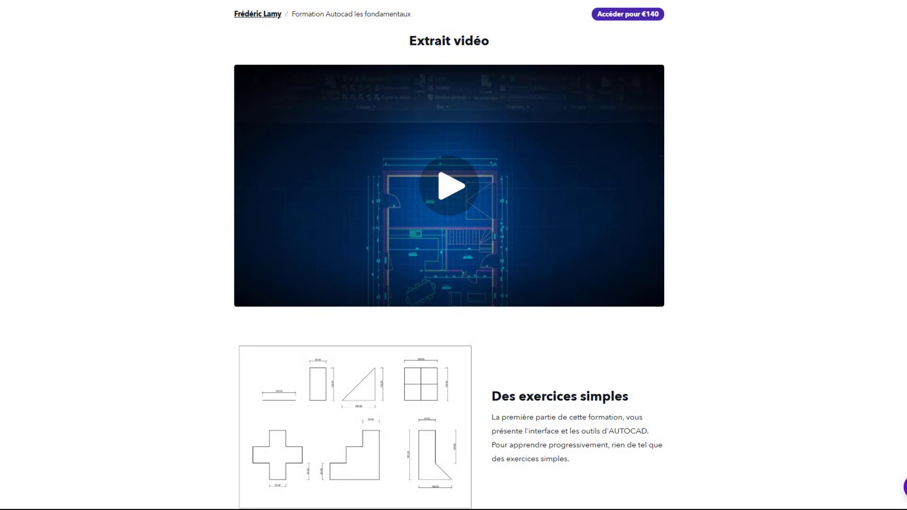
Review the AutoCAD fundamentals course web page, from the exercise topics through the prerequisites and programme to the learner reviews
scroll(904, 195, down, 6)
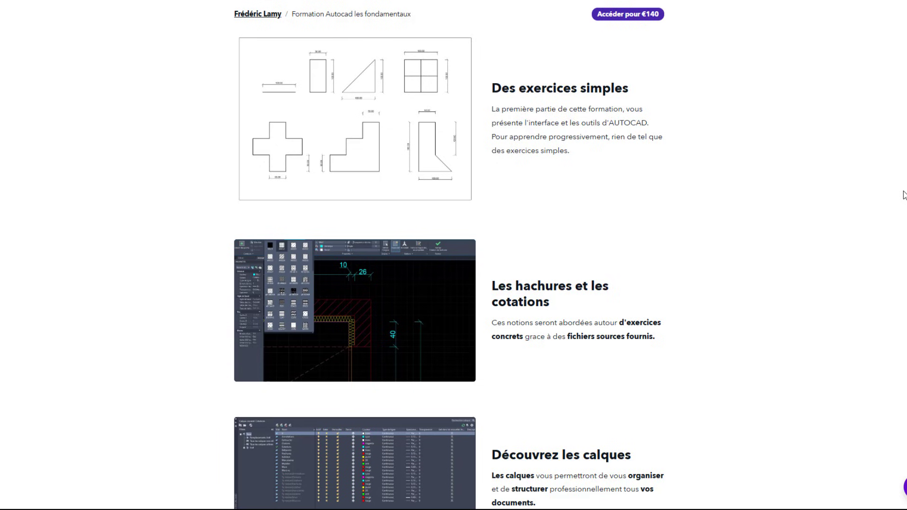
scroll(903, 195, down, 4)
scroll(904, 195, down, 3)
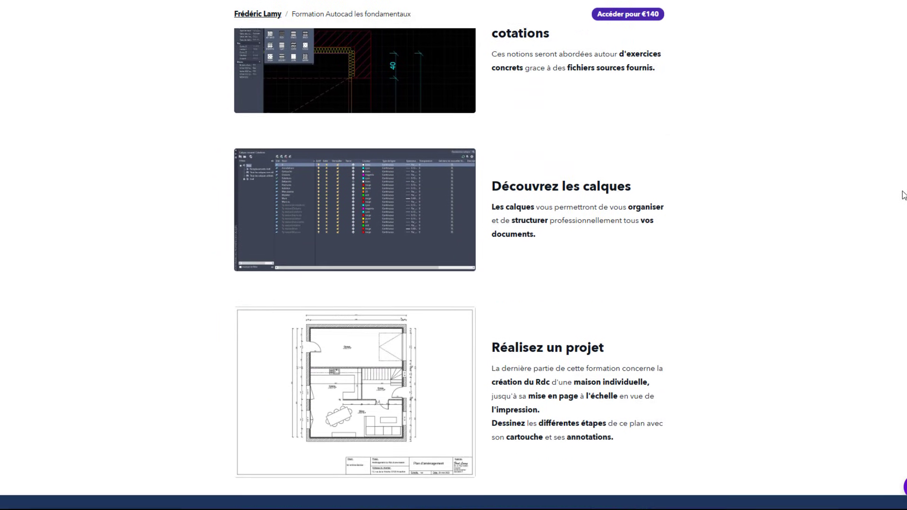
scroll(901, 195, down, 2)
scroll(898, 195, down, 3)
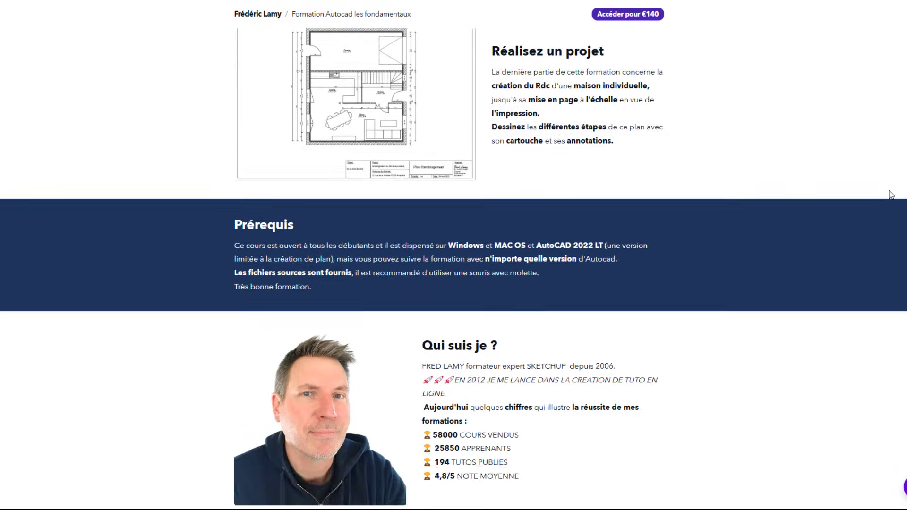
scroll(889, 193, down, 2)
scroll(889, 195, down, 5)
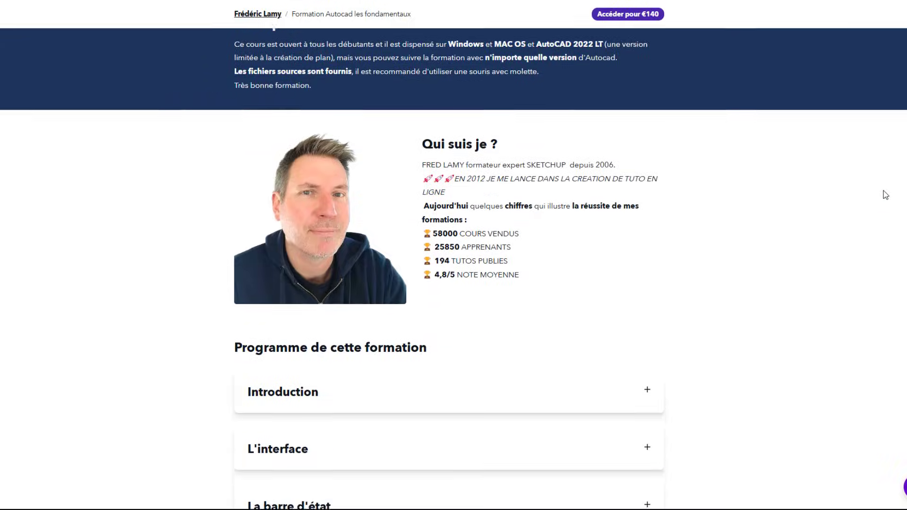
scroll(883, 195, down, 4)
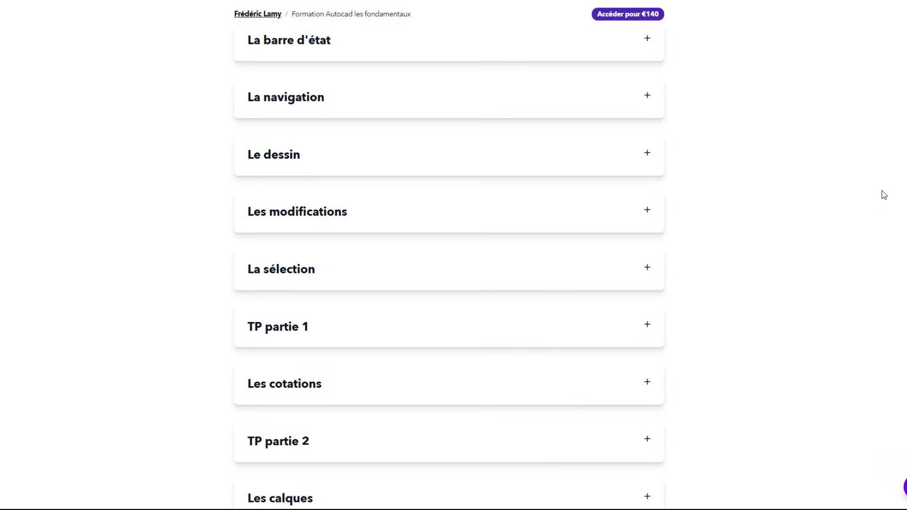
scroll(884, 195, down, 4)
scroll(883, 195, down, 3)
scroll(883, 195, down, 3)
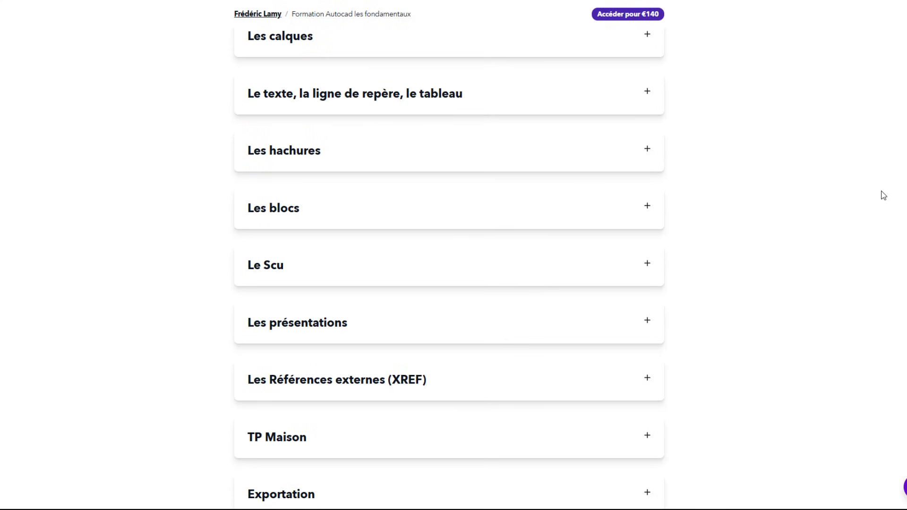
scroll(883, 195, down, 4)
scroll(883, 195, down, 4)
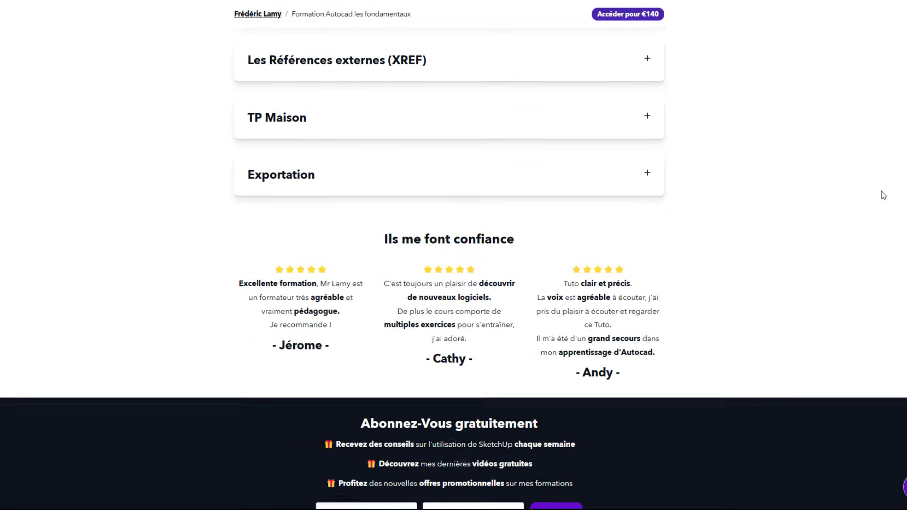